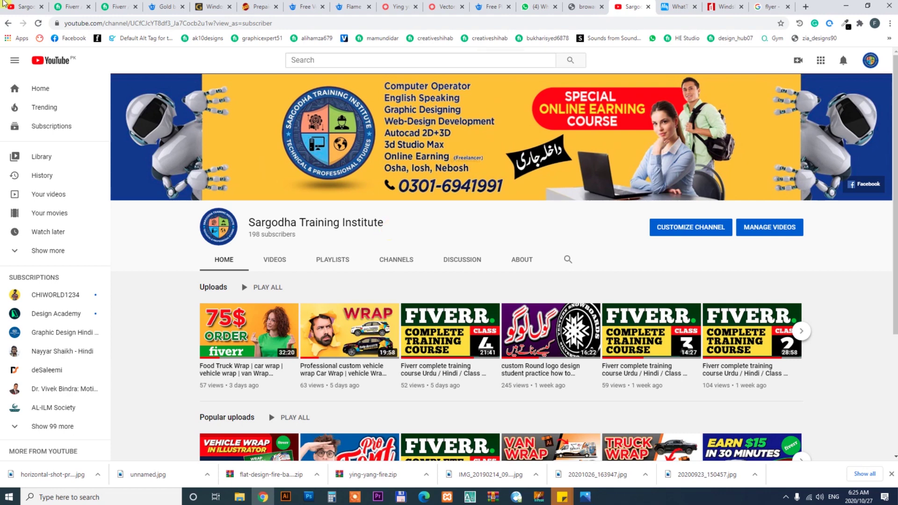
Read through the Palm Beach Dance Bash order requirements with the page enlarged.
left_click(118, 6)
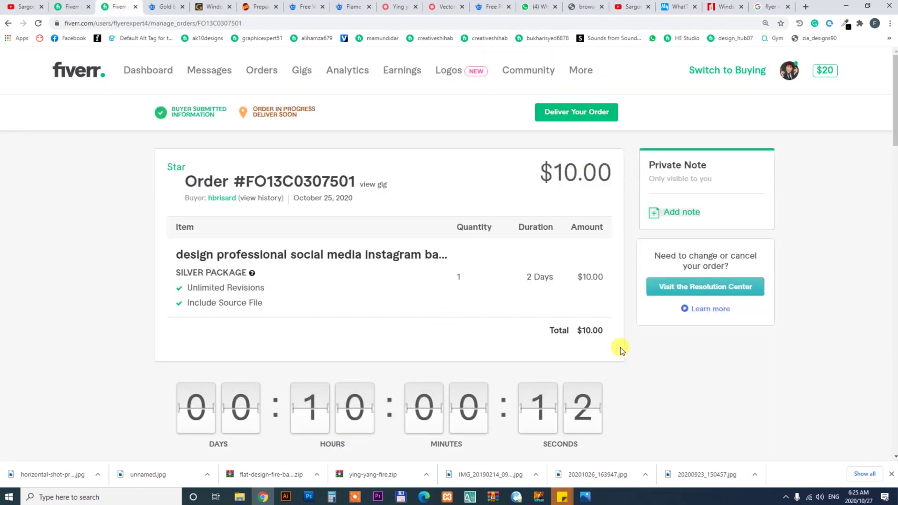
scroll(620, 348, "down", 3)
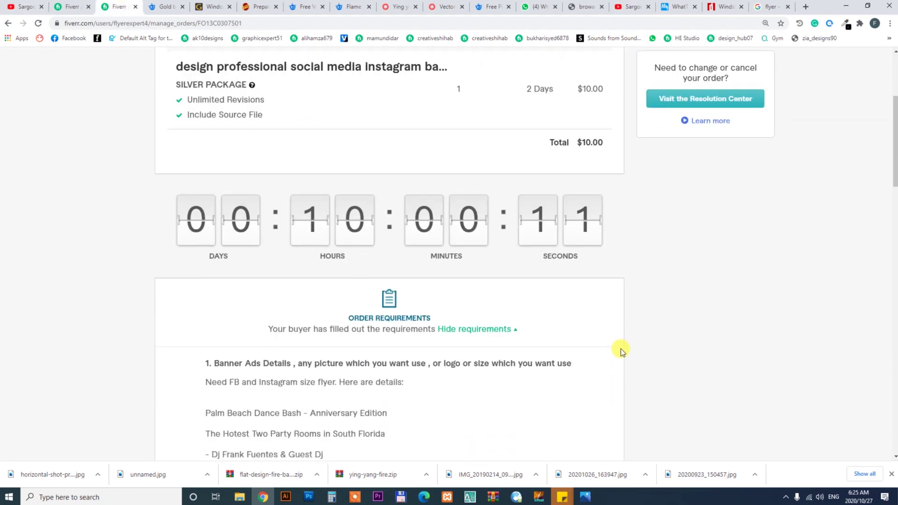
scroll(621, 349, "down", 5)
scroll(621, 349, "up", 2)
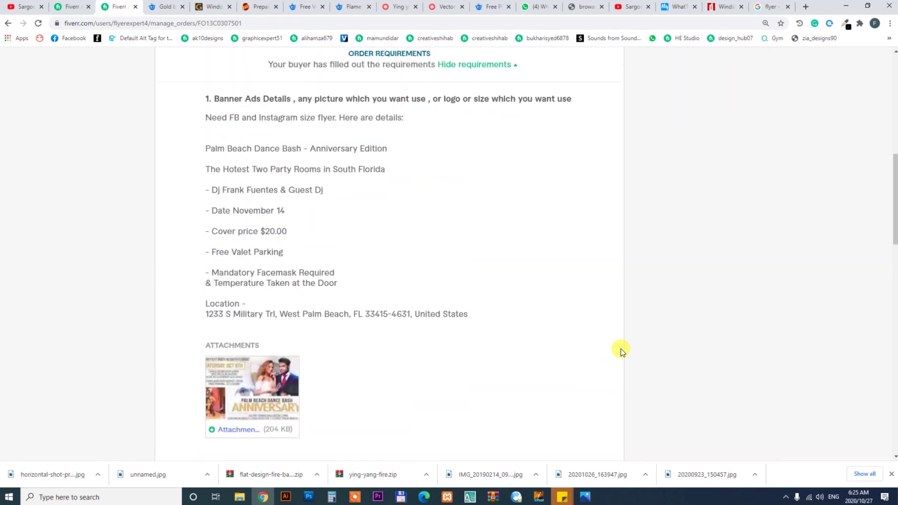
scroll(561, 322, "up", 4)
scroll(561, 324, "up", 4)
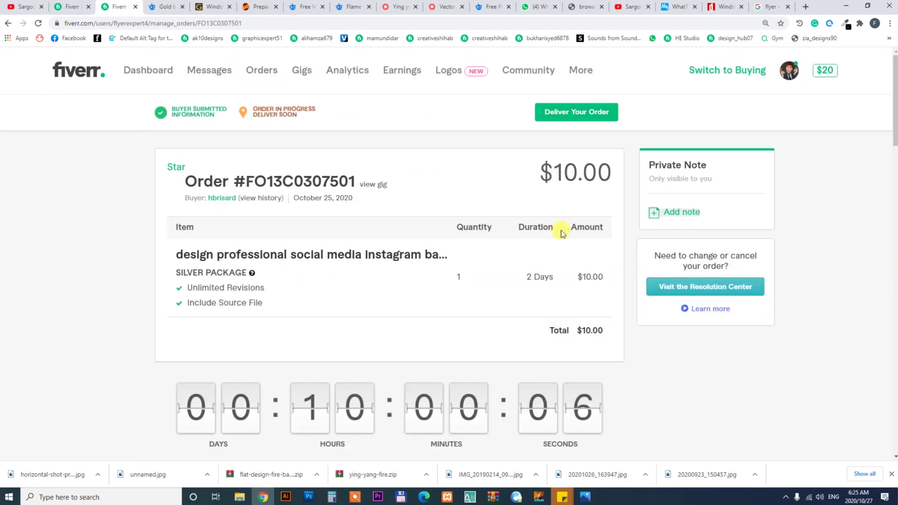
scroll(481, 276, "down", 3)
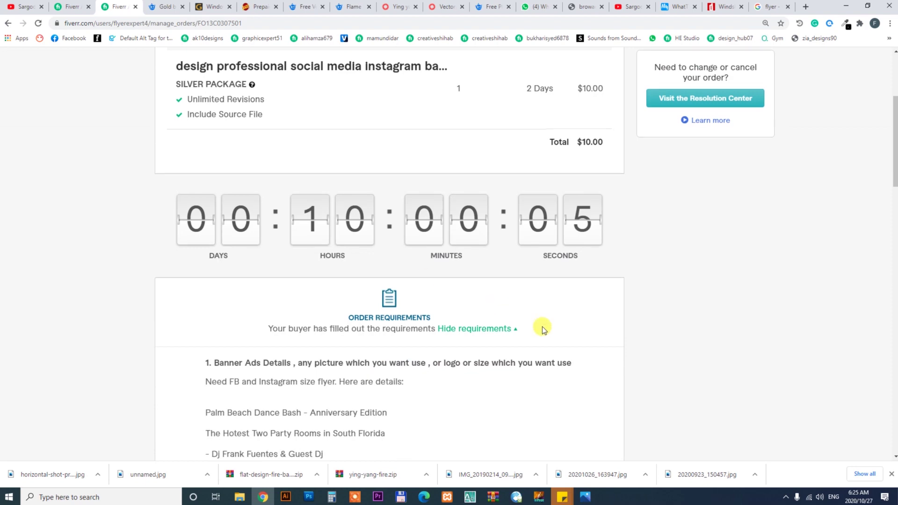
scroll(485, 326, "down", 2)
key("ctrl+minus")
key("ctrl+minus")
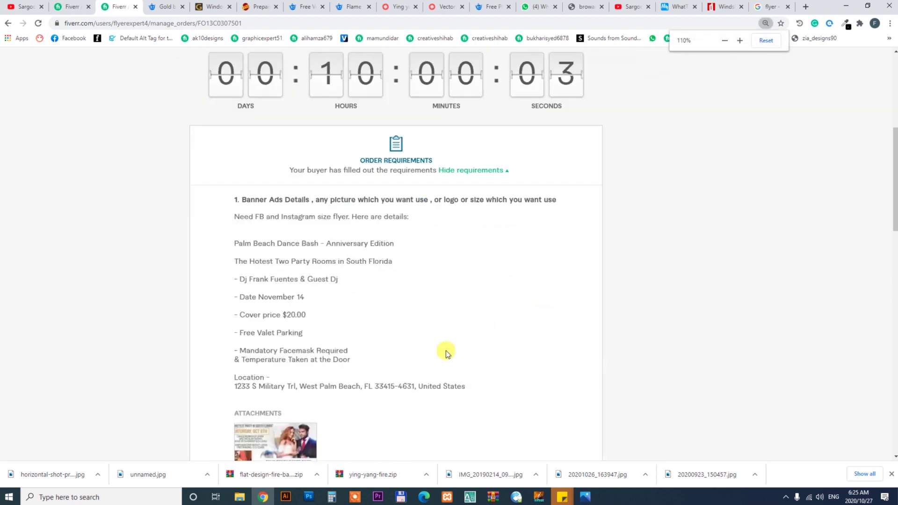
key("ctrl+plus")
key("ctrl+plus")
key("ctrl+plus")
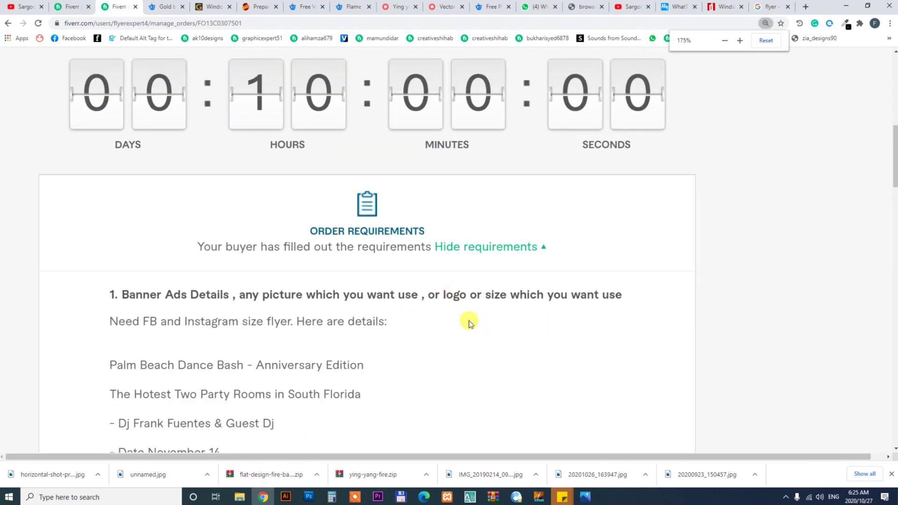
scroll(469, 323, "down", 1)
scroll(470, 323, "down", 3)
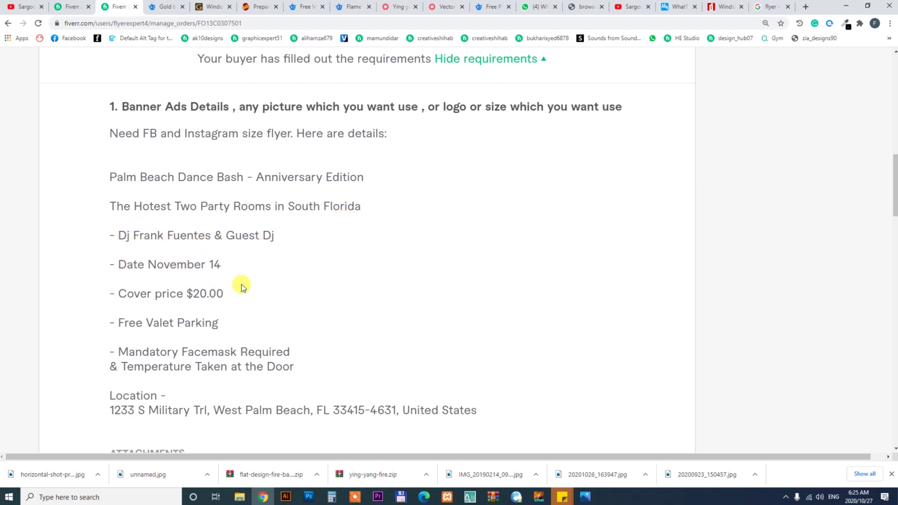
scroll(222, 282, "down", 2)
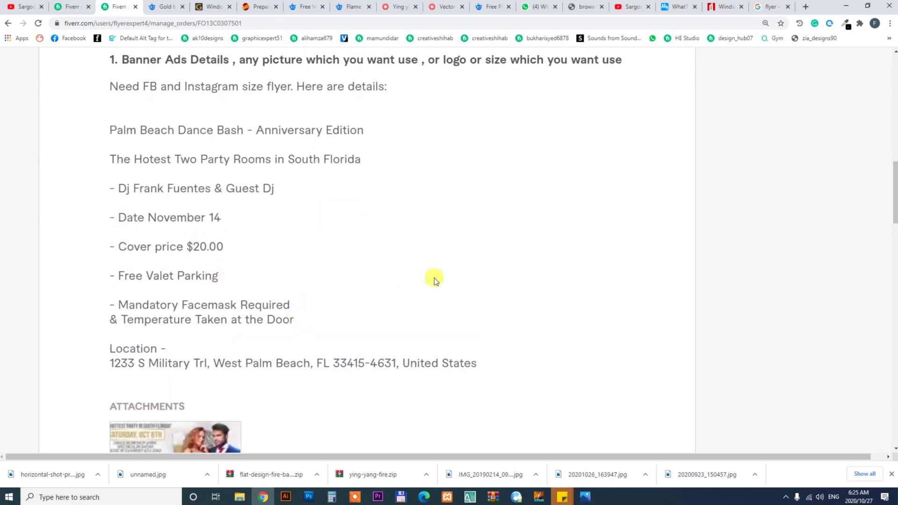
scroll(434, 280, "down", 3)
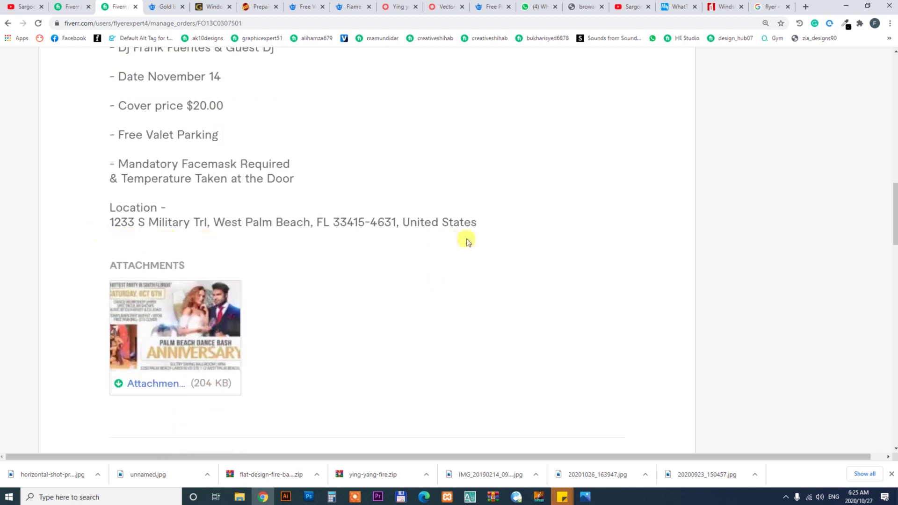
Download the buyer's attached reference flyer image.
left_click(117, 385)
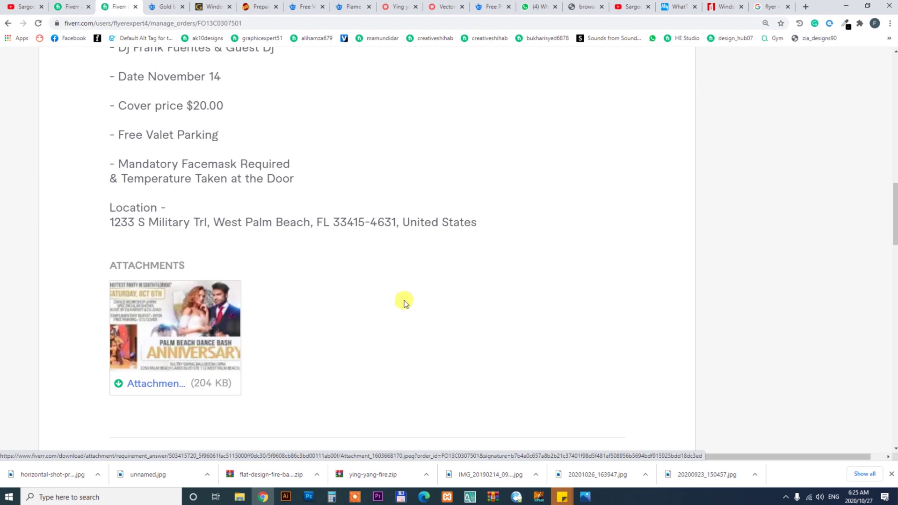
scroll(391, 326, "up", 5)
scroll(388, 329, "up", 4)
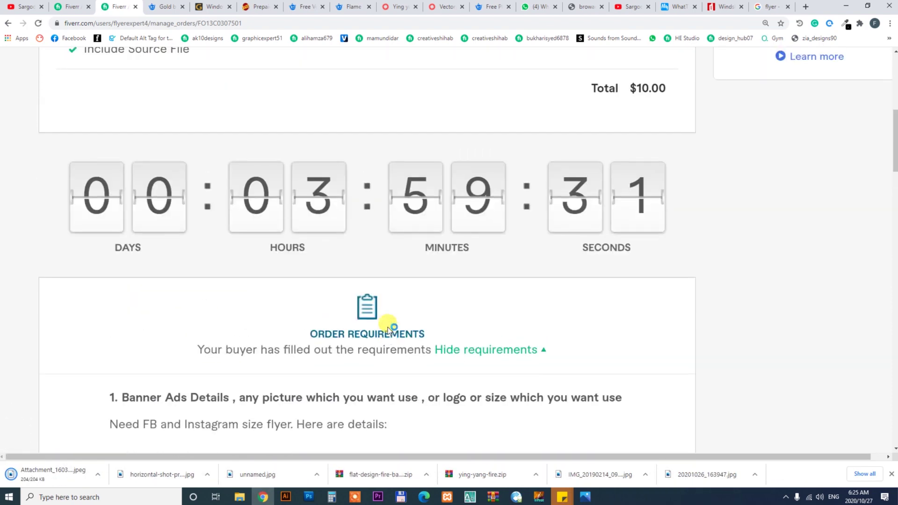
scroll(388, 329, "up", 8)
scroll(387, 315, "down", 7)
scroll(388, 316, "up", 5)
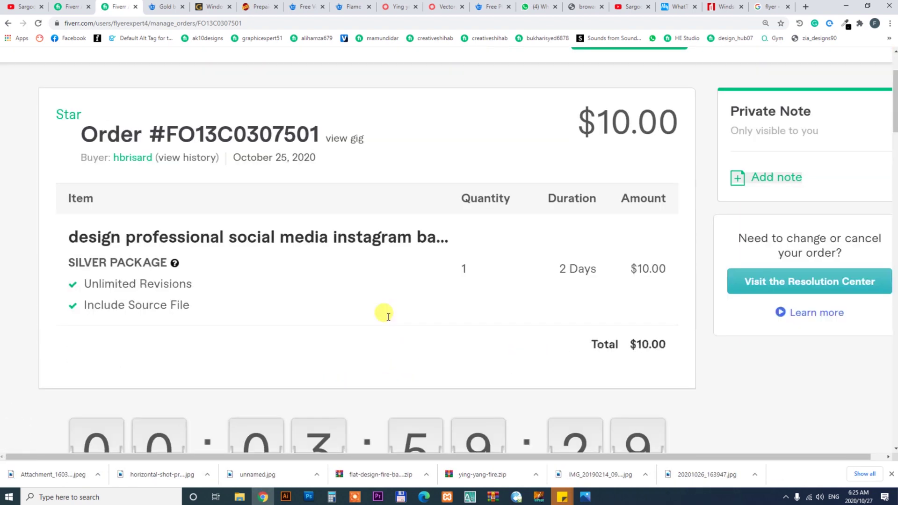
scroll(388, 316, "up", 2)
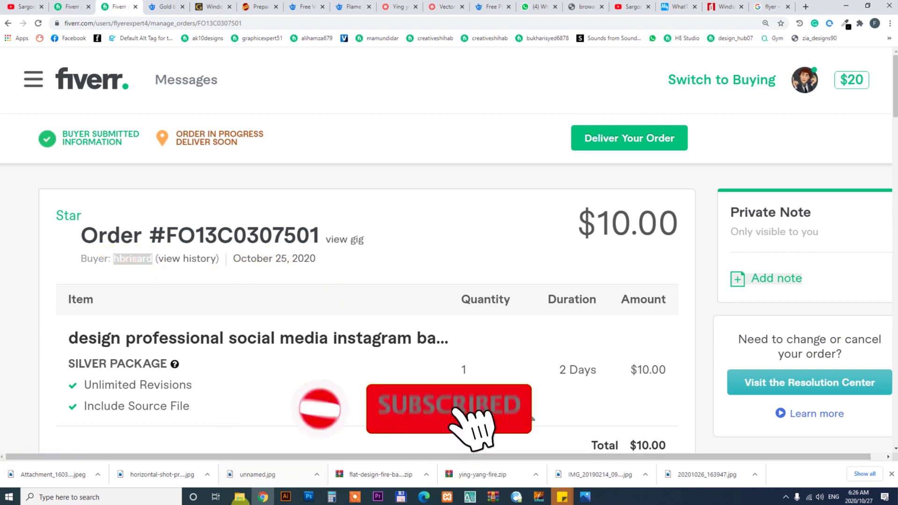
Create an 'order 2' folder in E: > 2020 Fiverr > FlyerExpert4 > client folder.
mouse_move(239, 497)
left_click(281, 440)
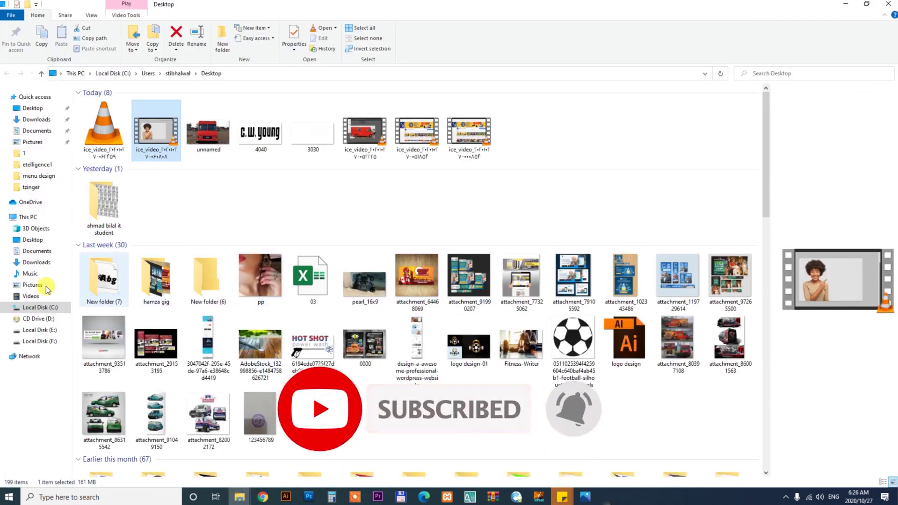
left_click(40, 330)
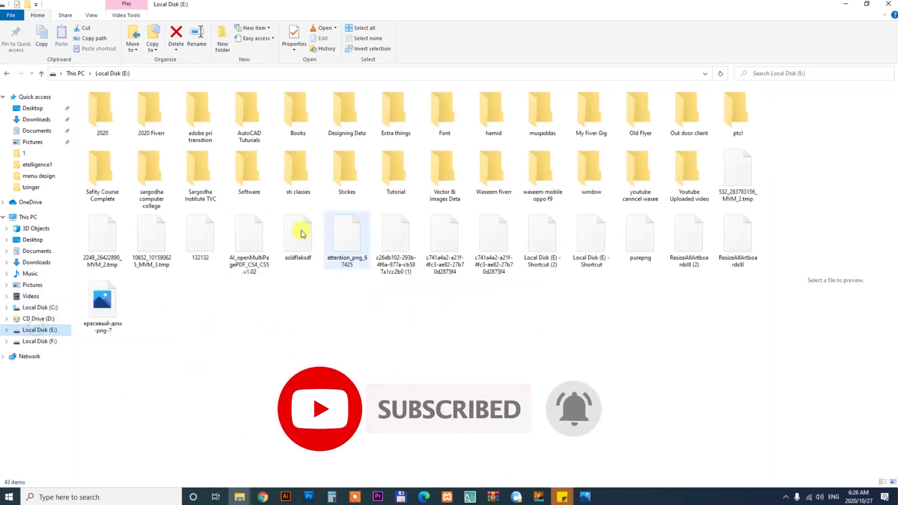
double_click(149, 113)
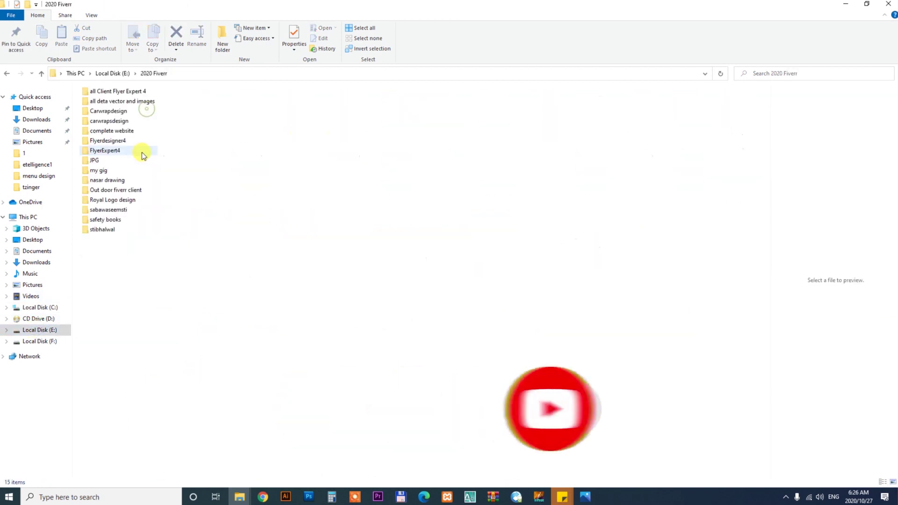
double_click(113, 149)
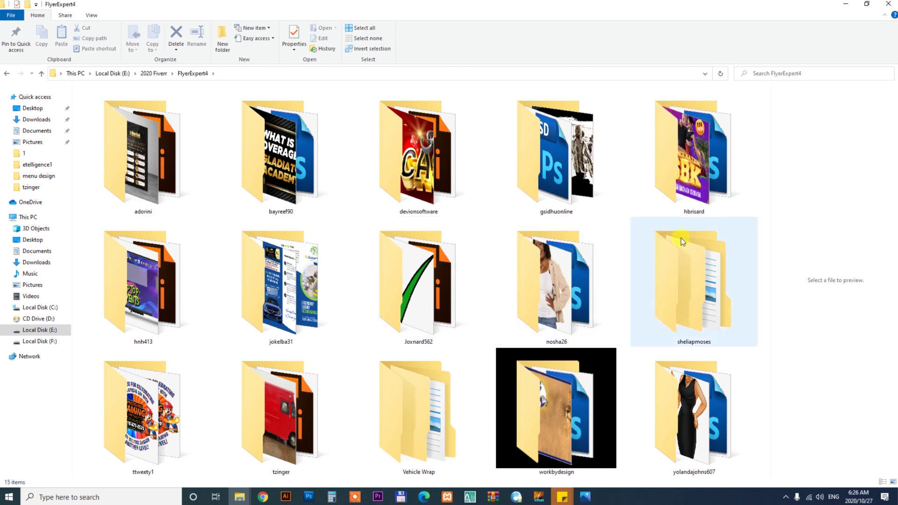
double_click(691, 156)
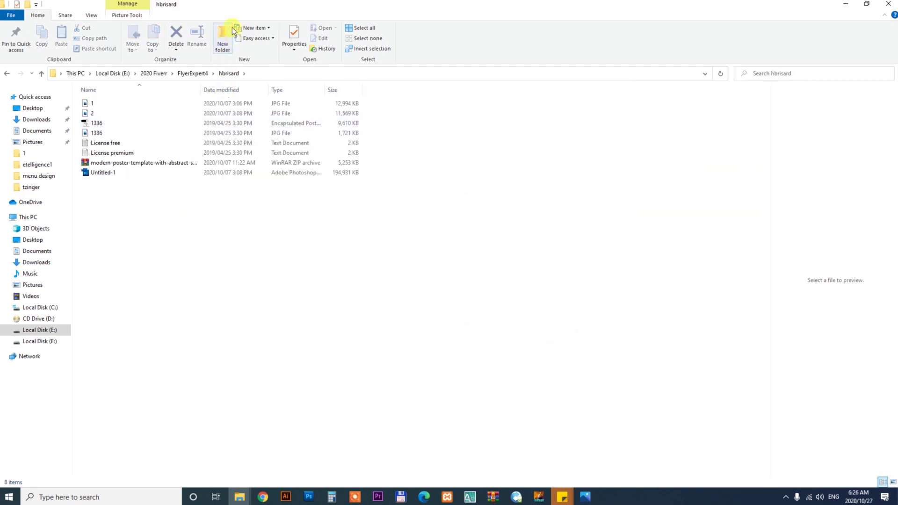
left_click(222, 37)
type("order 2")
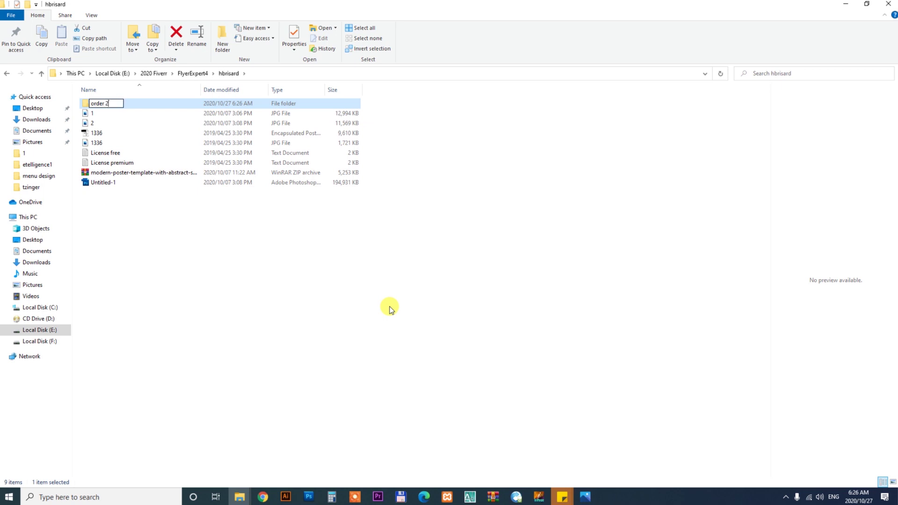
key("Return")
key("Return")
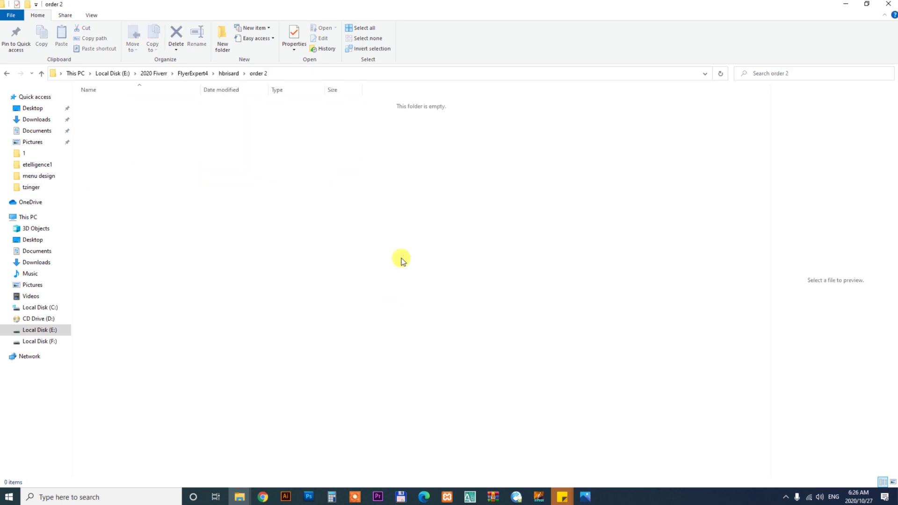
Move the downloaded attachment image into the order 2 folder.
right_click(370, 203)
left_click(262, 201)
left_click(264, 498)
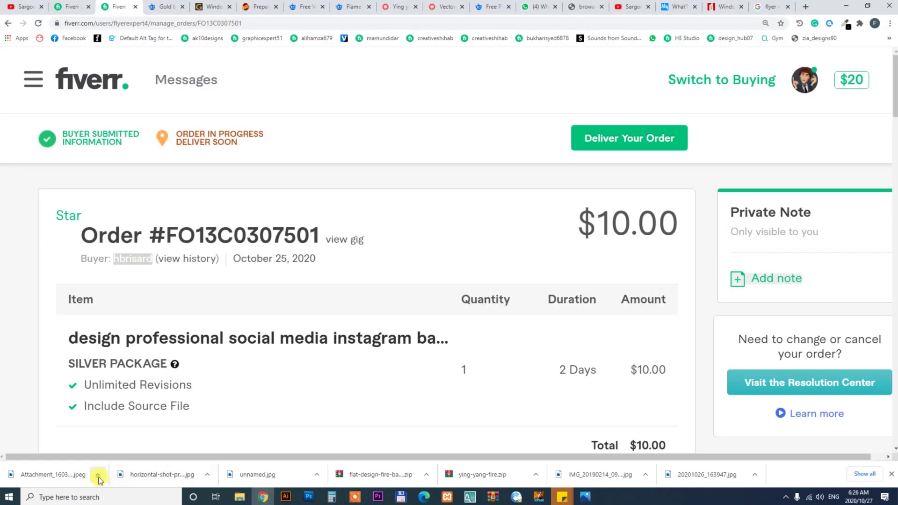
left_click(98, 478)
left_click(131, 442)
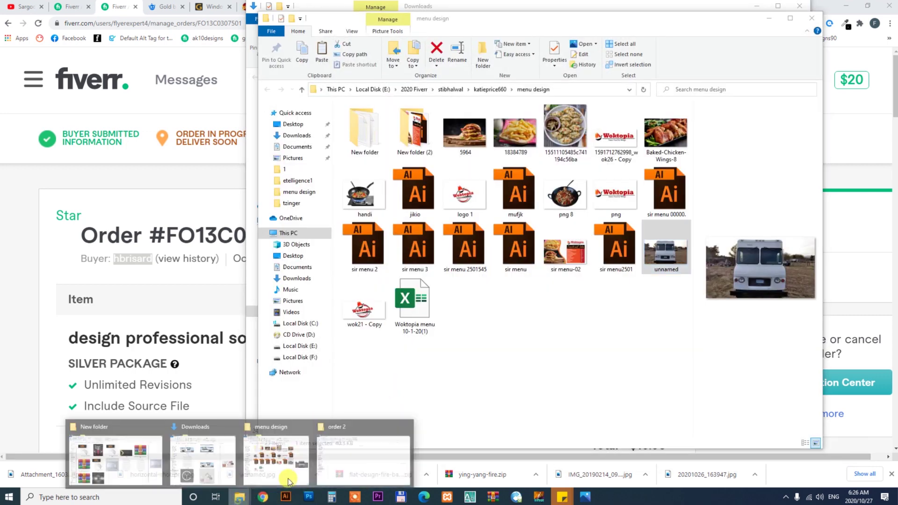
left_click(362, 443)
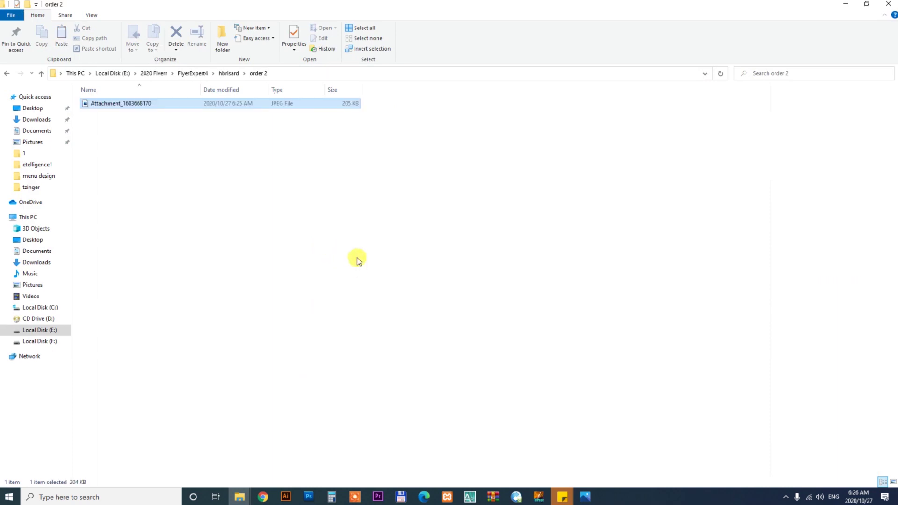
Show order 2 as Extra large icons and preview the attachment image.
left_click(91, 15)
left_click(107, 29)
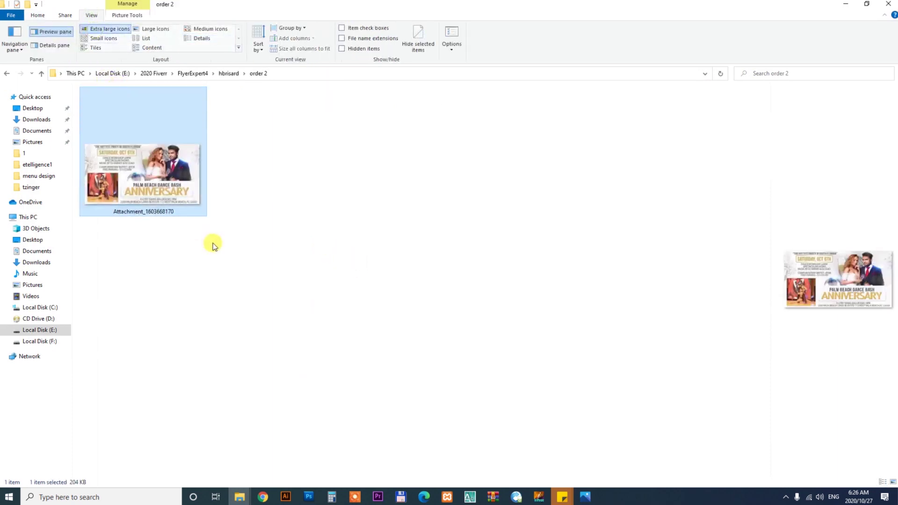
left_click(210, 243)
left_click(156, 186)
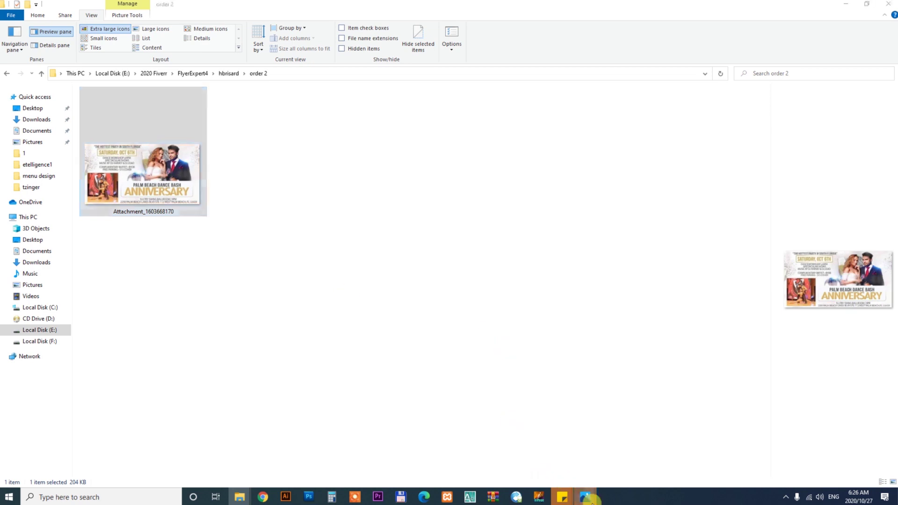
View the Palm Beach Dance Bash Anniversary flyer in Photos, zoomed to fill the window.
left_click(575, 498)
left_click(609, 441)
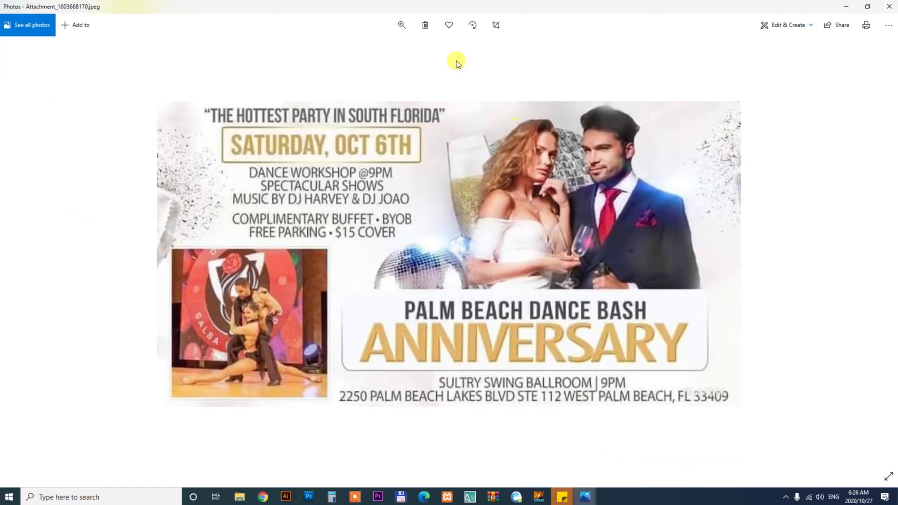
left_click(401, 25)
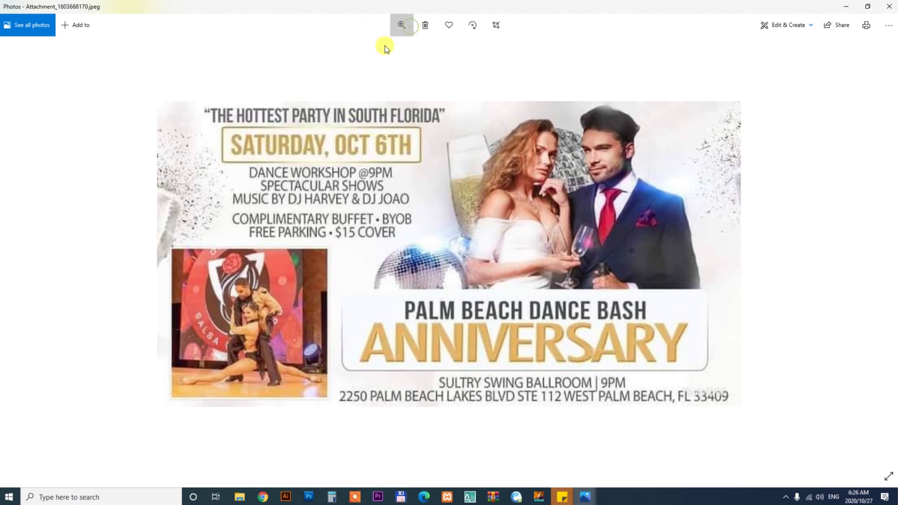
left_click_drag(357, 51, 369, 49)
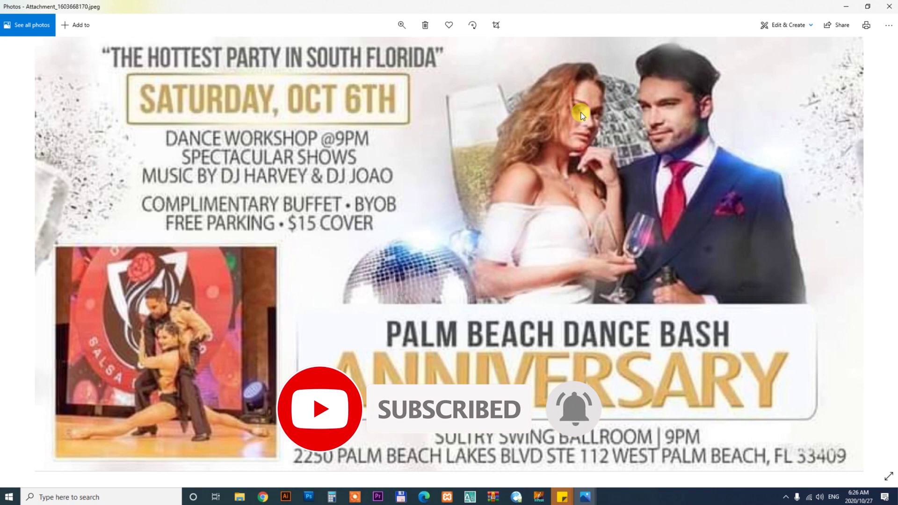
Return to the hbrisard folder and select the Untitled-1 Photoshop file.
left_click(889, 6)
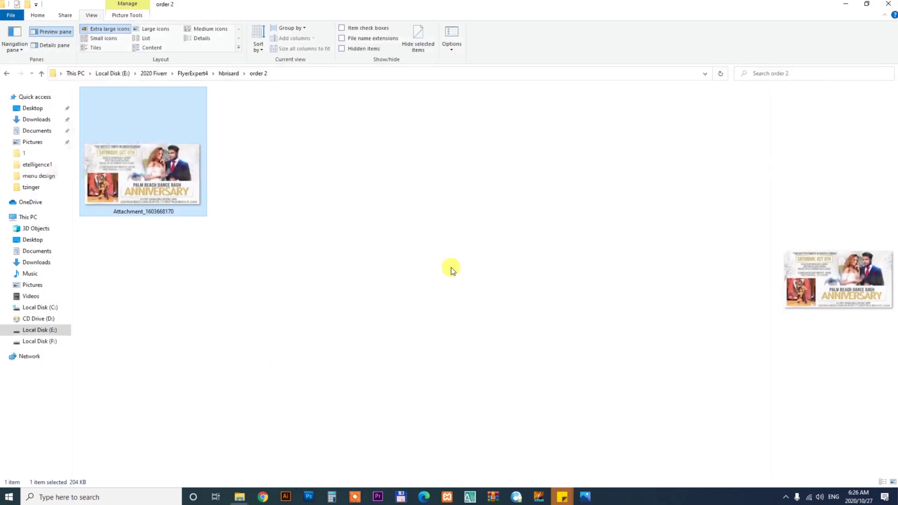
left_click(401, 257)
key("BackSpace")
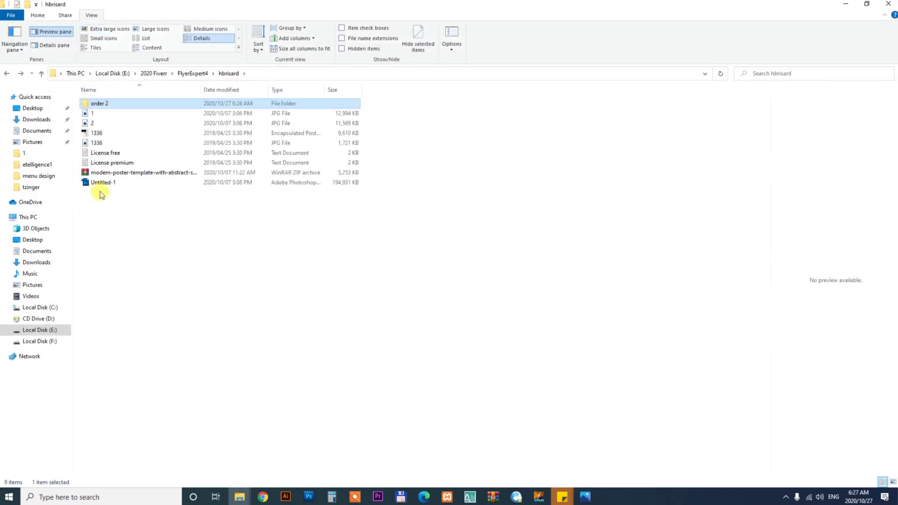
left_click(101, 183)
Paste Untitled-1 into the order 2 folder and open the copied PSD.
left_click(111, 104)
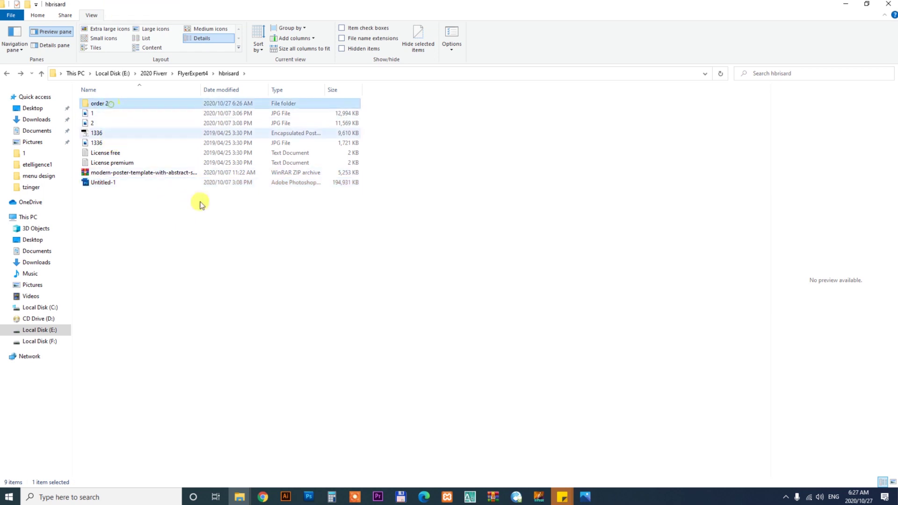
key("Return")
key("ctrl+v")
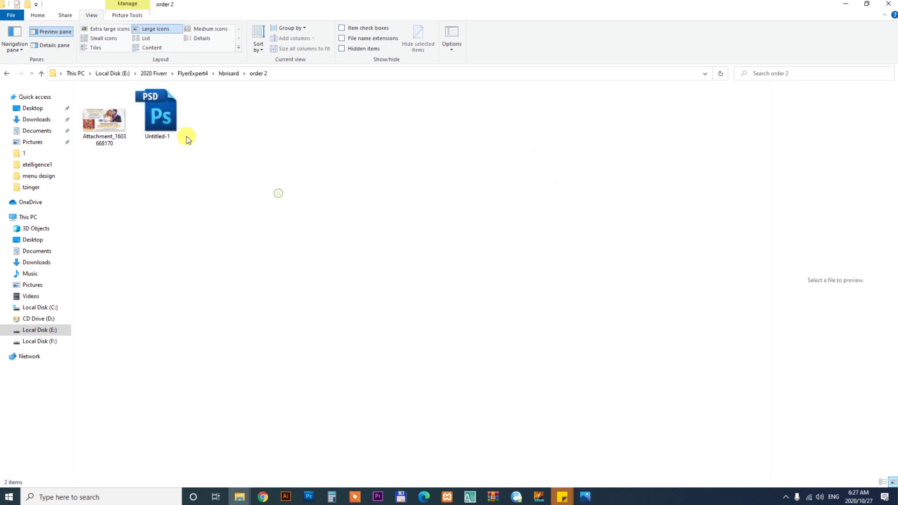
double_click(178, 130)
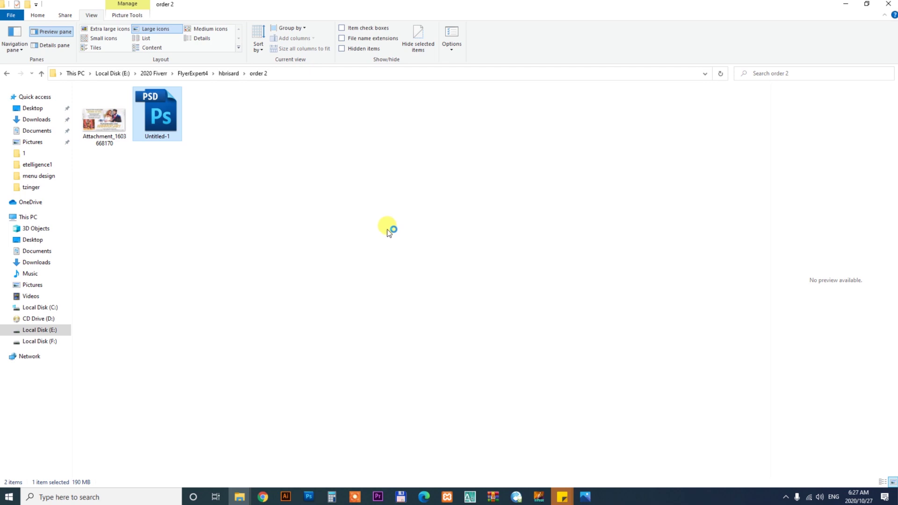
left_click(309, 497)
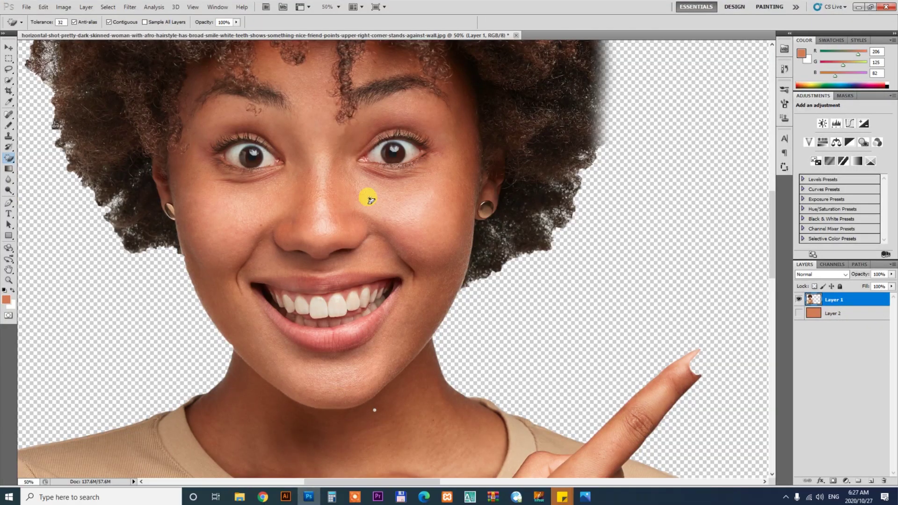
Close the smiling woman photo in Photoshop without saving.
key("v")
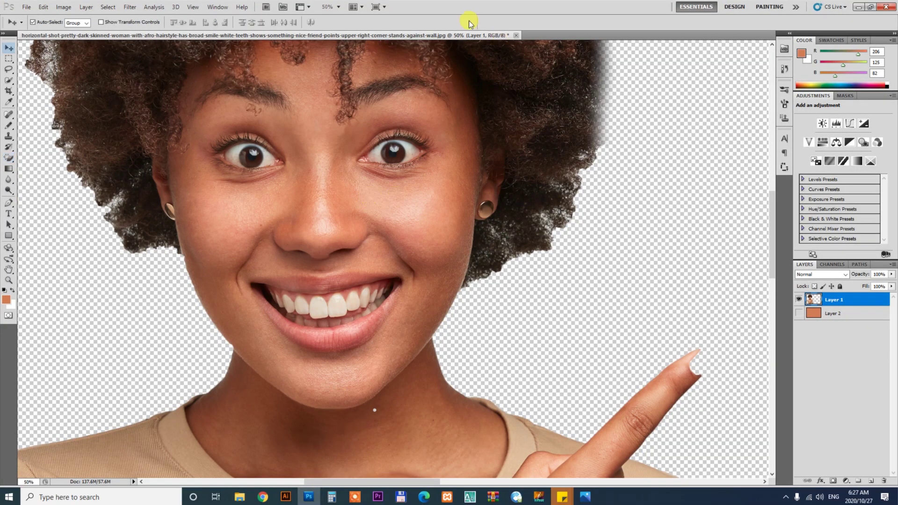
left_click(515, 35)
left_click(444, 191)
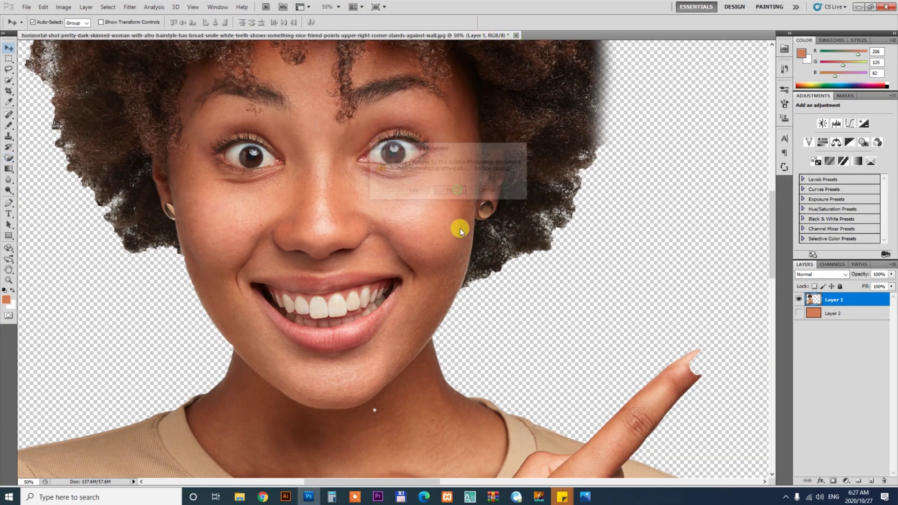
Open the order 2 Untitled-1.psd in Photoshop by dragging it from Explorer.
left_click(255, 501)
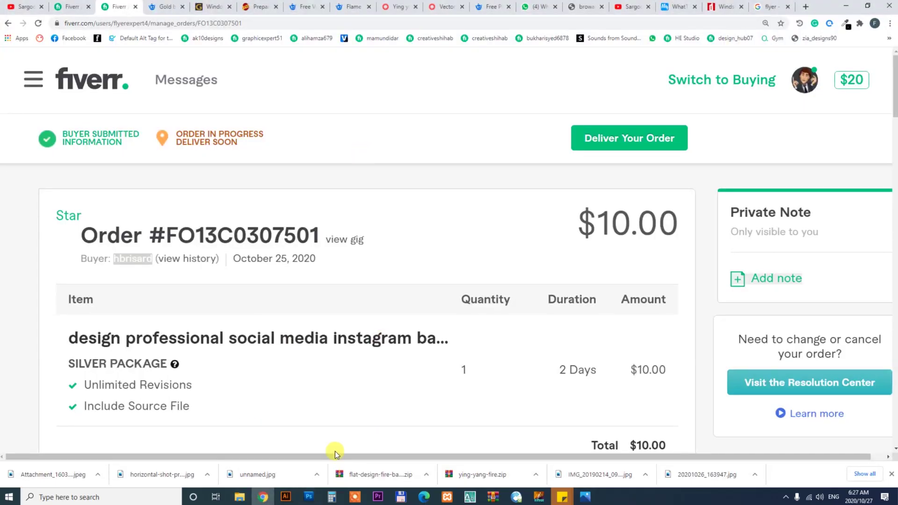
mouse_move(240, 497)
left_click(381, 456)
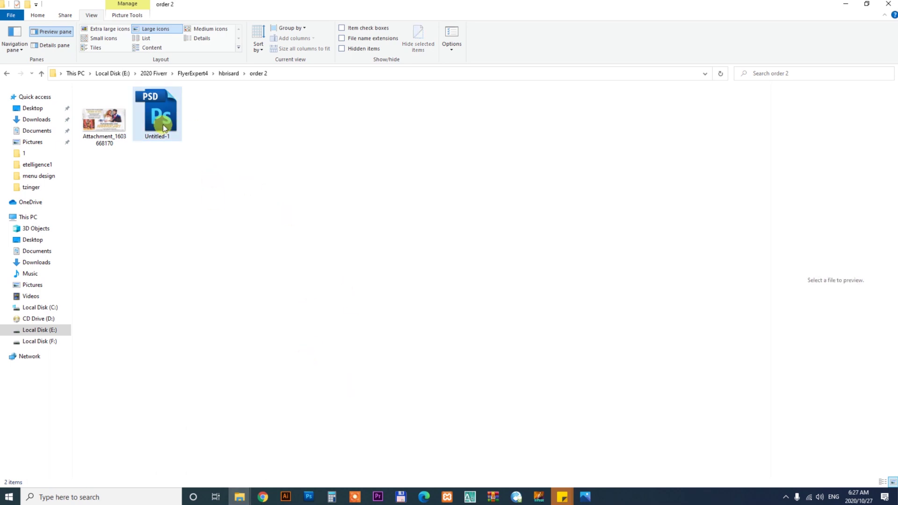
left_click_drag(163, 125, 312, 500)
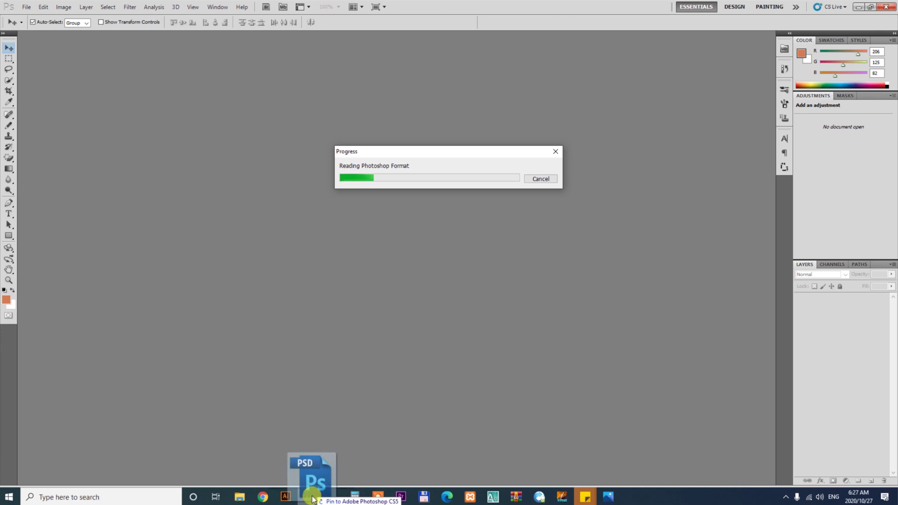
left_click_drag(312, 500, 316, 417)
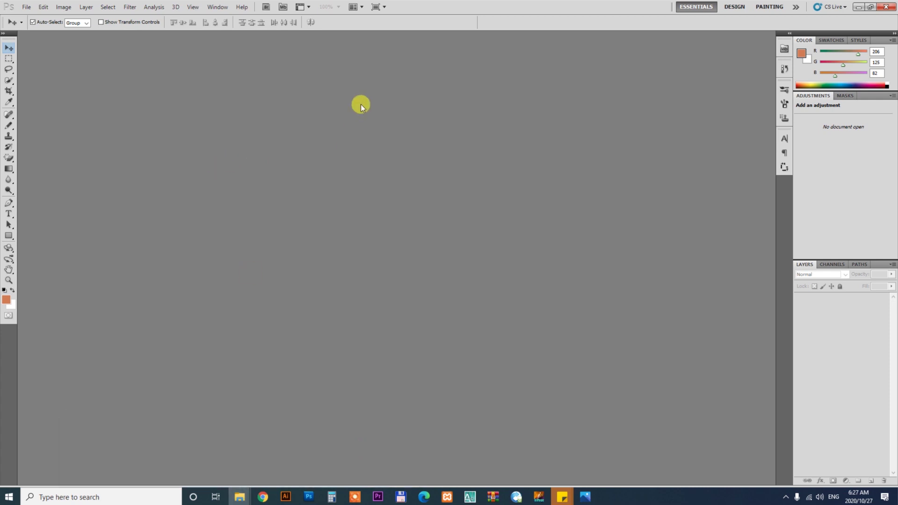
left_click(508, 24)
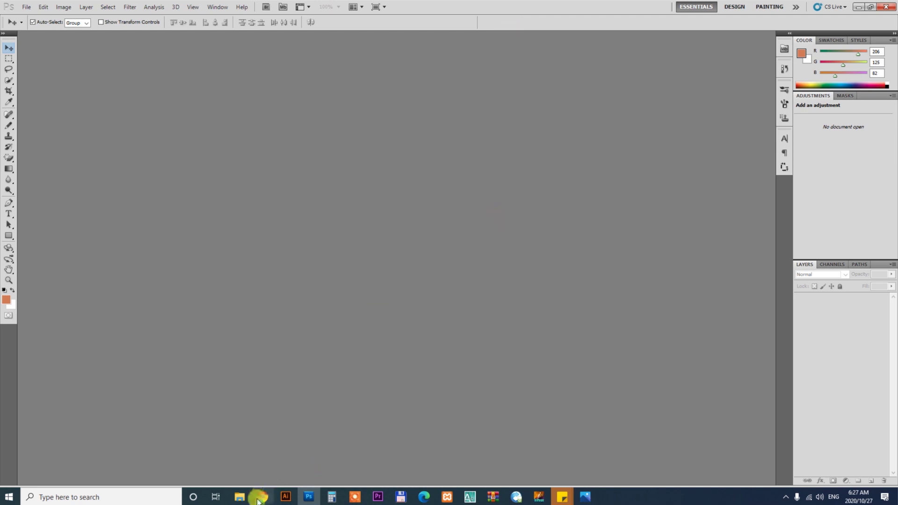
left_click(328, 468)
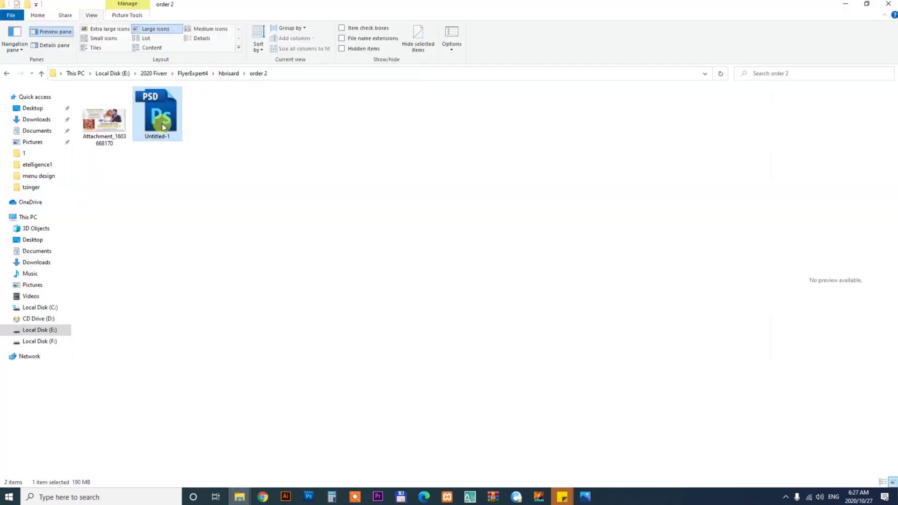
left_click_drag(164, 127, 305, 502)
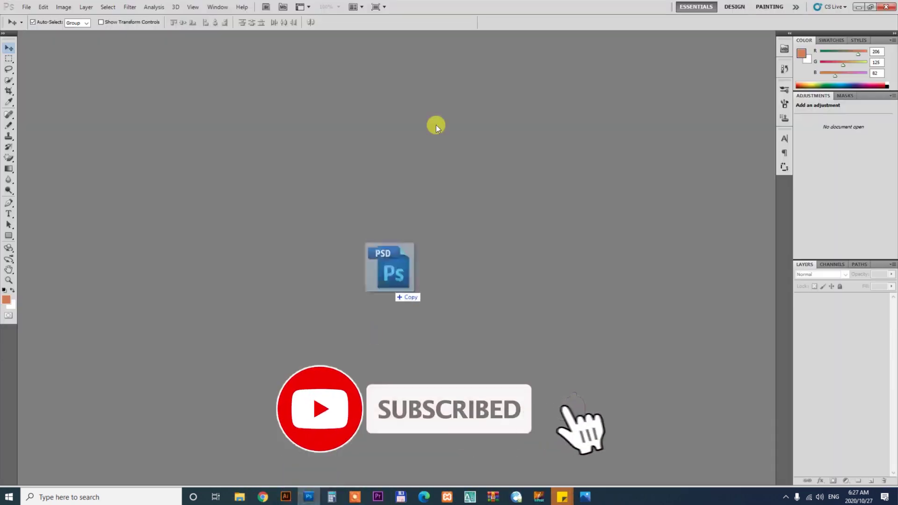
mouse_move(305, 502)
left_mouse_down()
mouse_move(454, 17)
mouse_move(414, 85)
left_mouse_up()
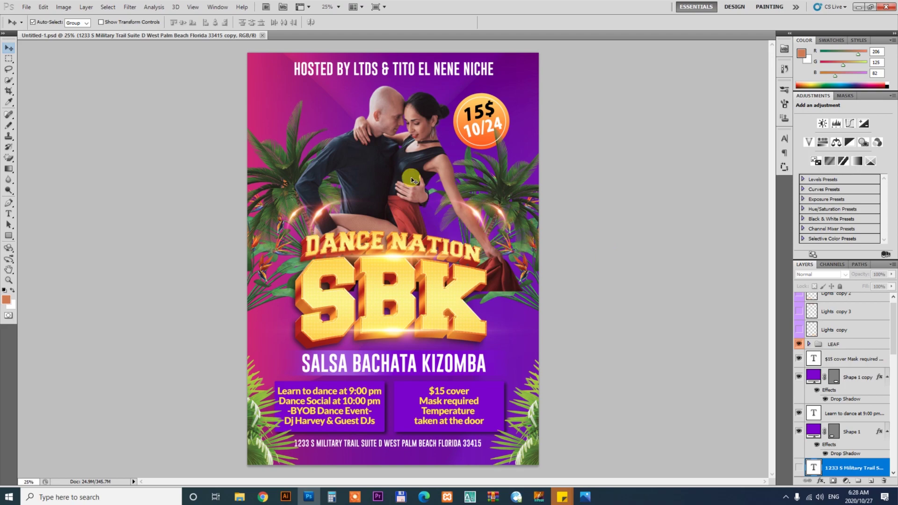
Zoom in on the dancers' faces in the Dance Nation SBK flyer.
key("z")
left_click_drag(379, 124, 411, 151)
key("v")
scroll(437, 36, "down", 3)
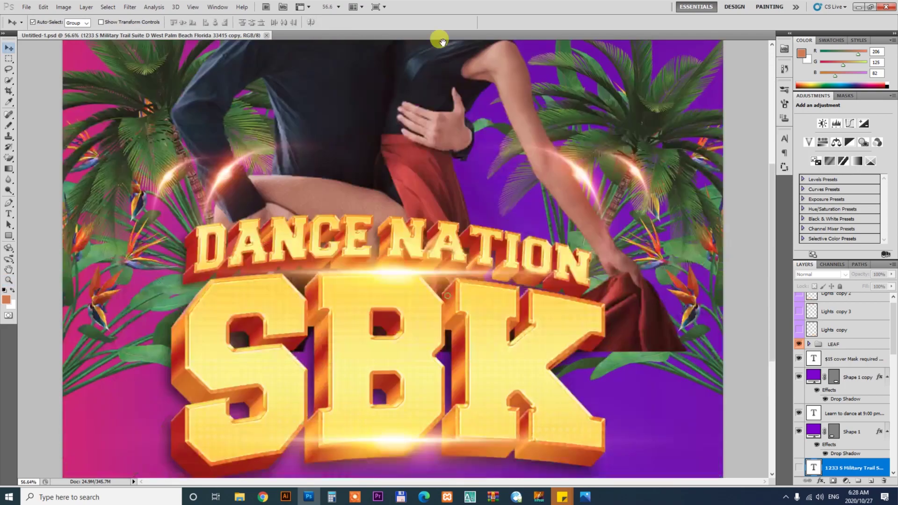
scroll(449, 187, "down", 3)
scroll(463, 319, "down", 3)
scroll(465, 211, "up", 5)
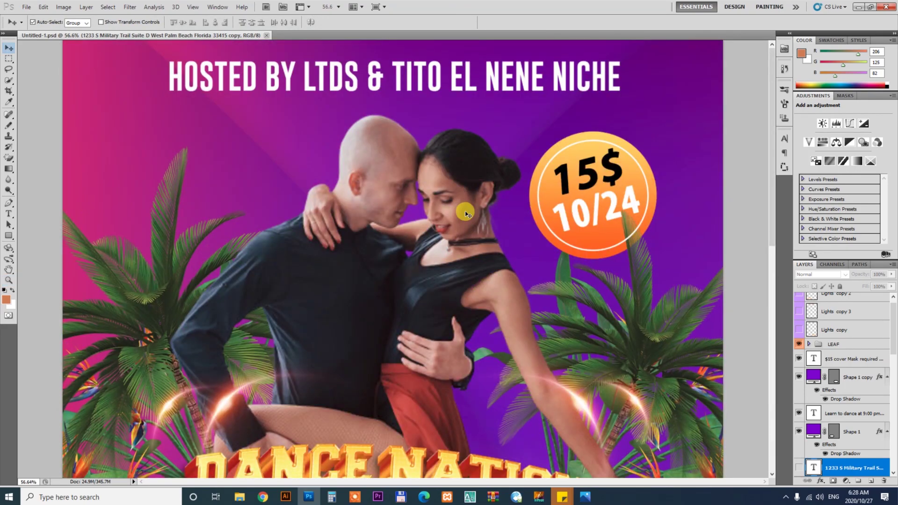
Zoom out and pan down to inspect the flyer's lower half.
key("ctrl+minus")
key("ctrl+minus")
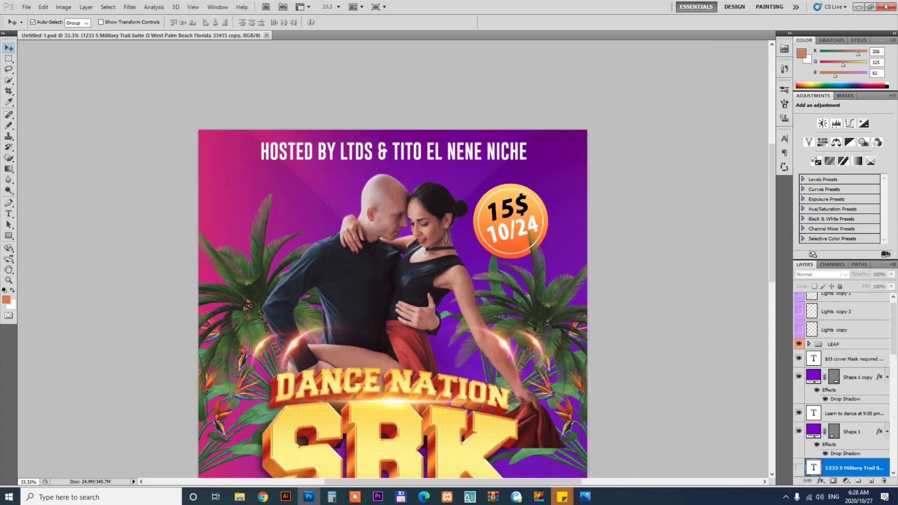
scroll(466, 96, "down", 5)
scroll(466, 96, "up", 1)
scroll(452, 142, "down", 2)
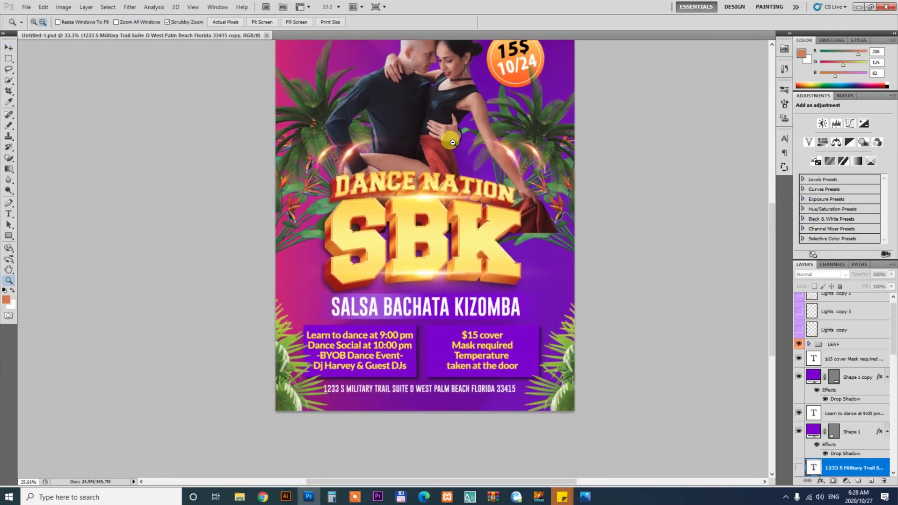
scroll(487, 234, "up", 5)
key("v")
mouse_move(502, 265)
left_mouse_down()
mouse_move(453, 121)
mouse_move(453, 265)
mouse_move(452, 177)
left_mouse_up()
scroll(452, 176, "down", 1)
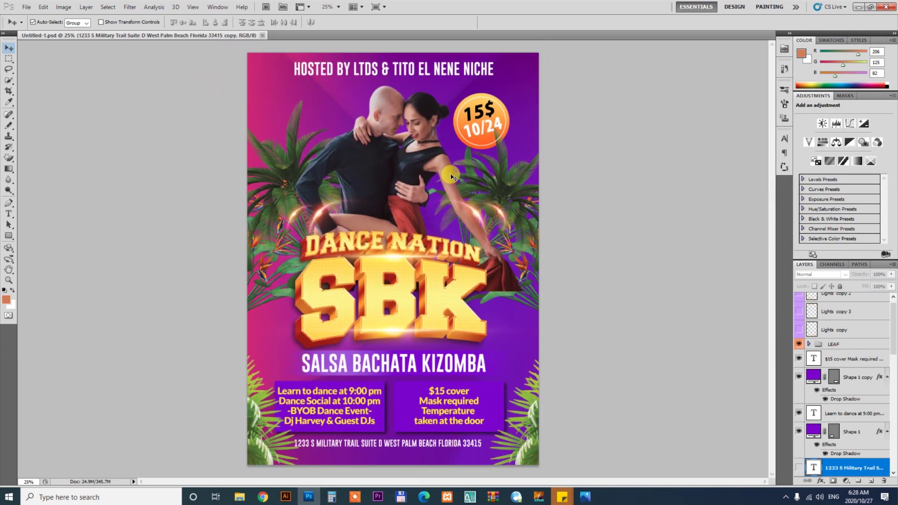
Start File > Save As for the flyer, then cancel it.
left_click(26, 8)
left_click(45, 150)
key("Escape")
Delete the $15 cover, Learn to dance, purple box, address and SALSA BACHATA KIZOMBA layers.
left_click(450, 397)
key("Delete")
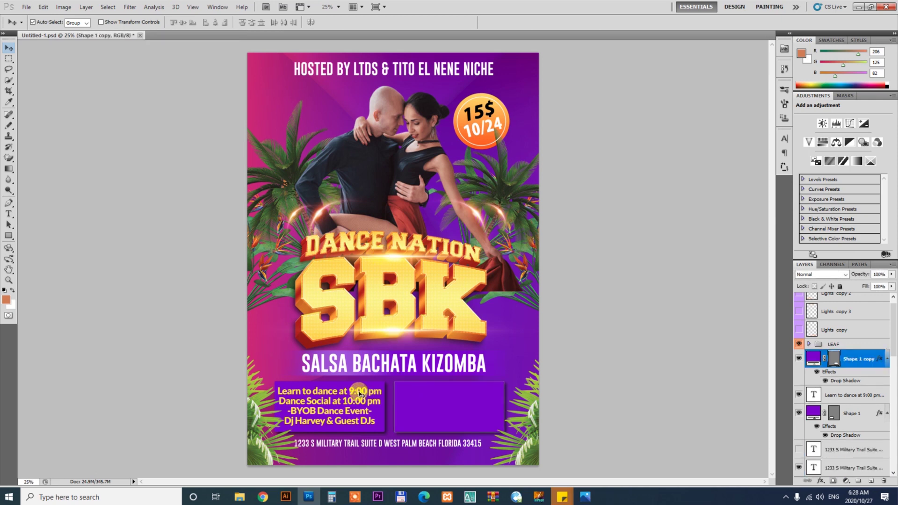
left_click(360, 392)
key("Delete")
left_click(383, 451)
key("Delete")
key("Delete")
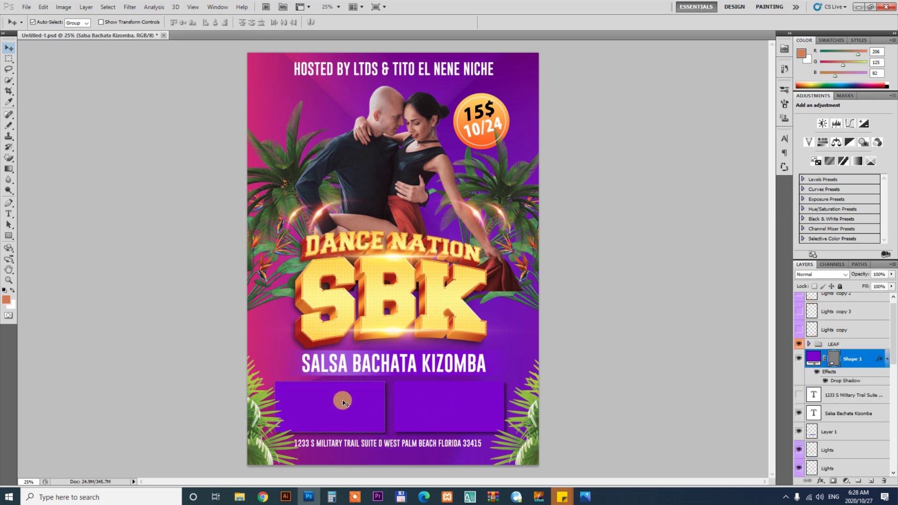
key("Delete")
left_click(397, 373)
key("Delete")
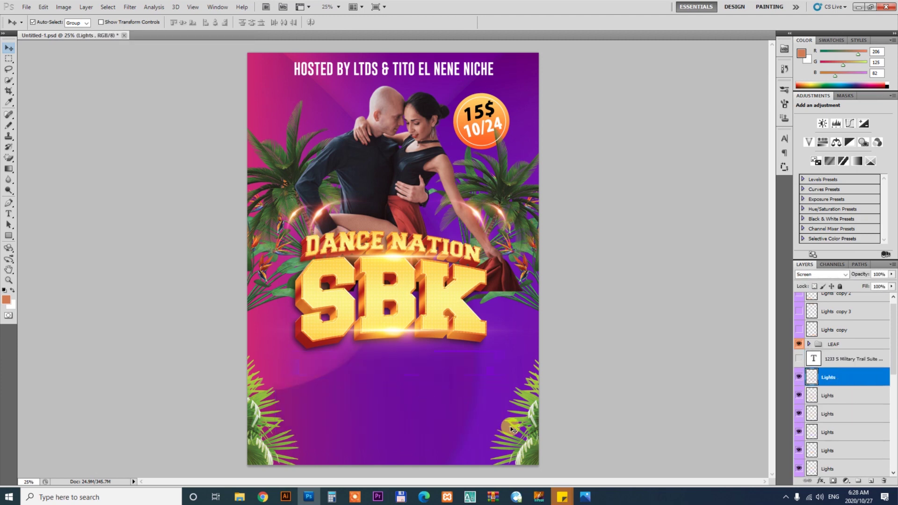
key("Delete")
key("Delete")
key("Delete")
left_click(415, 408)
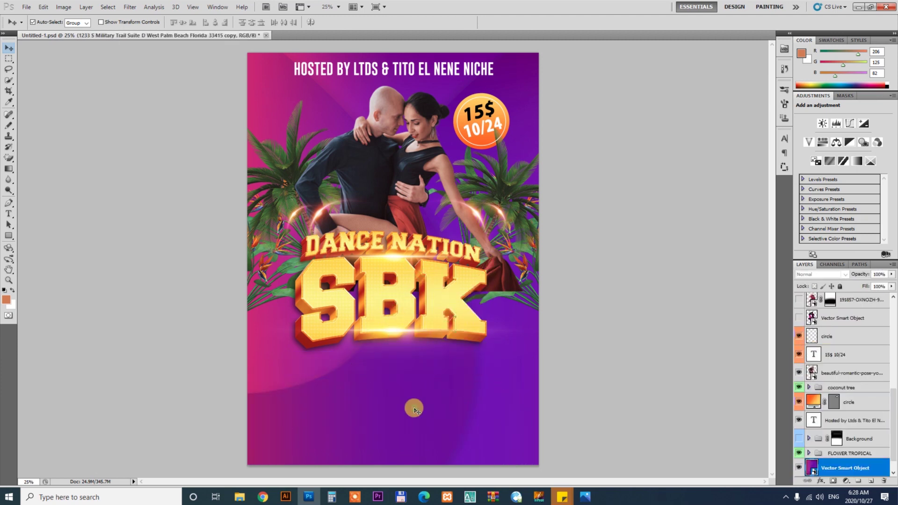
Crop the flyer so its bottom edge sits just below the SBK title.
key("c")
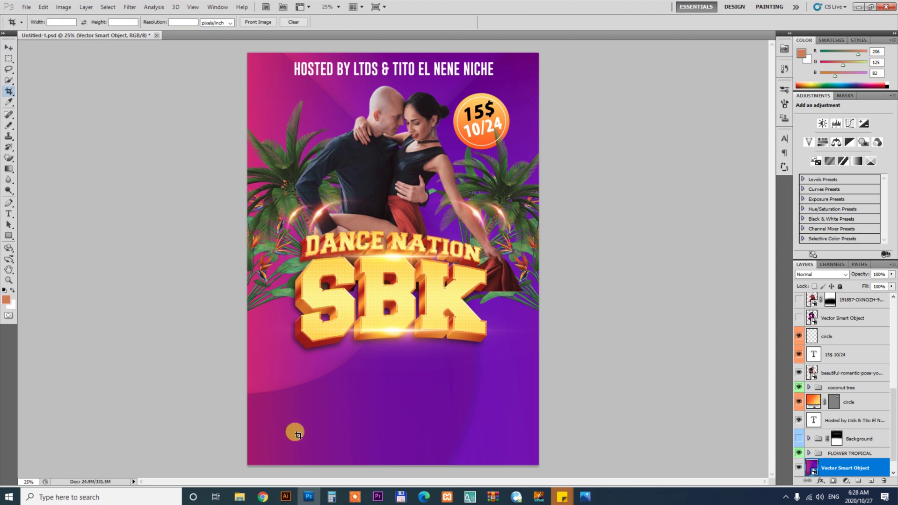
left_click_drag(236, 41, 662, 501)
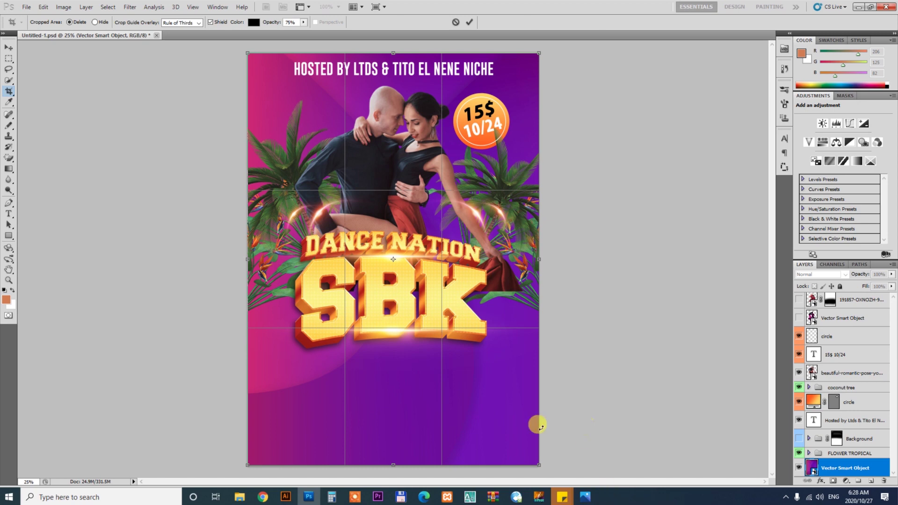
left_click_drag(394, 465, 394, 332)
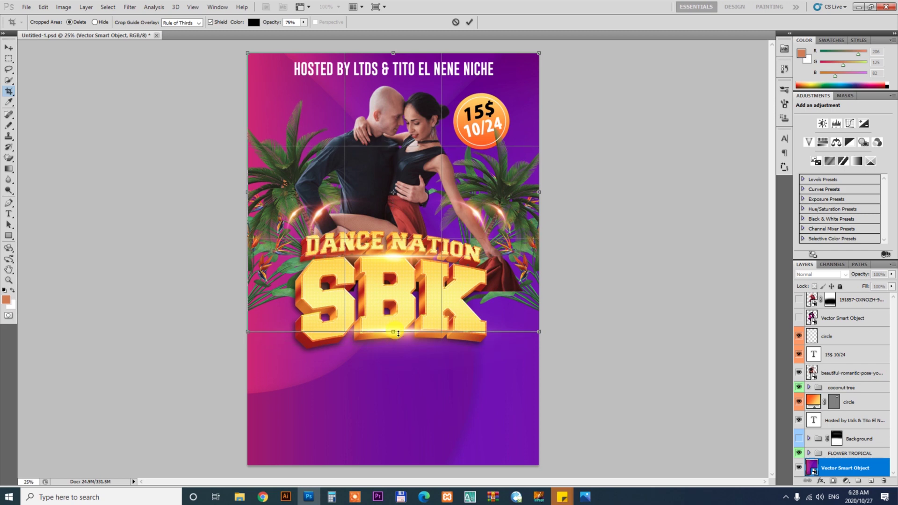
key("Return")
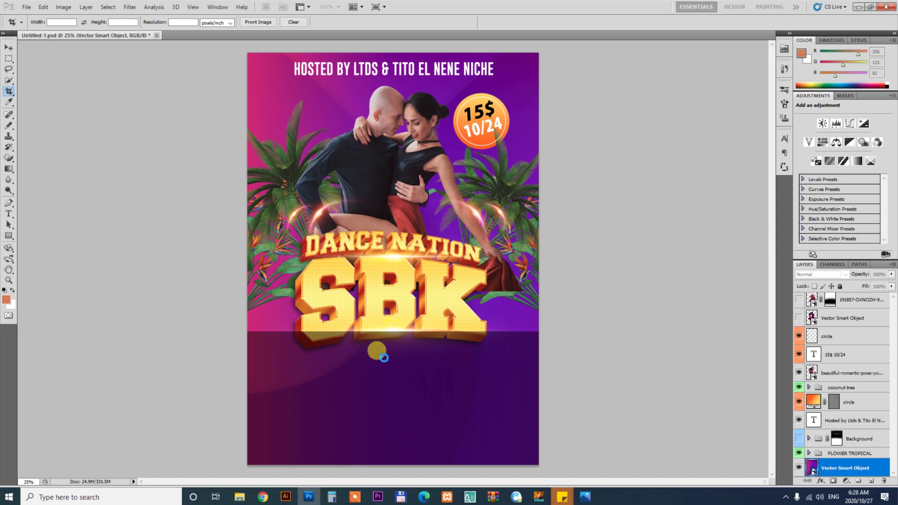
On the Freepik tab, replace the flame vector search with a search for 'flyer'.
left_click(263, 499)
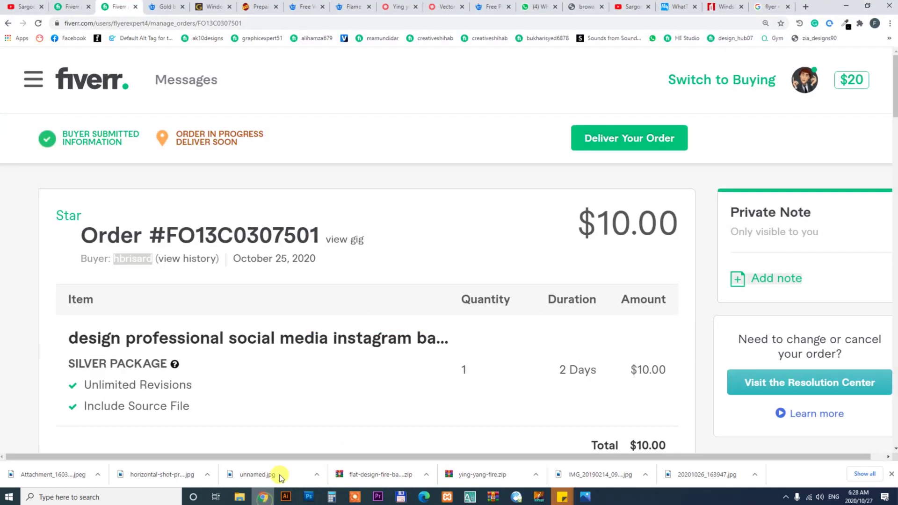
left_click(676, 6)
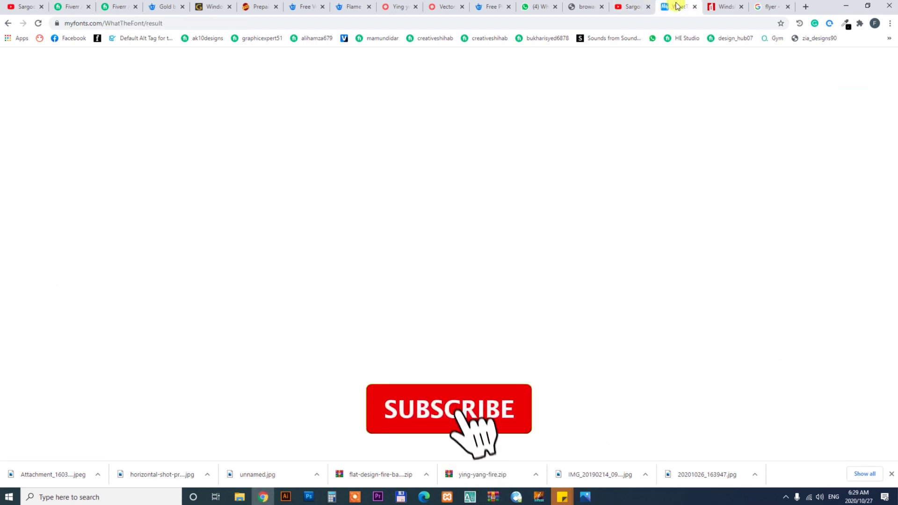
left_click(767, 7)
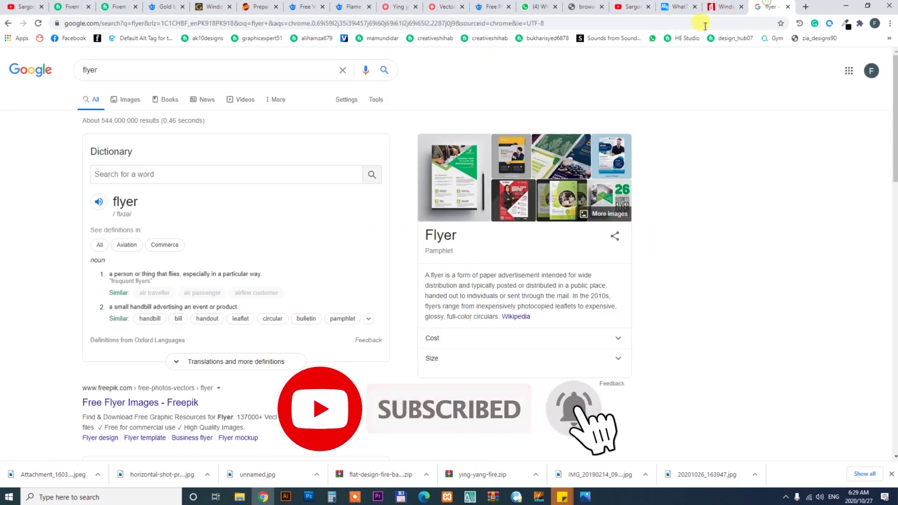
left_click(349, 7)
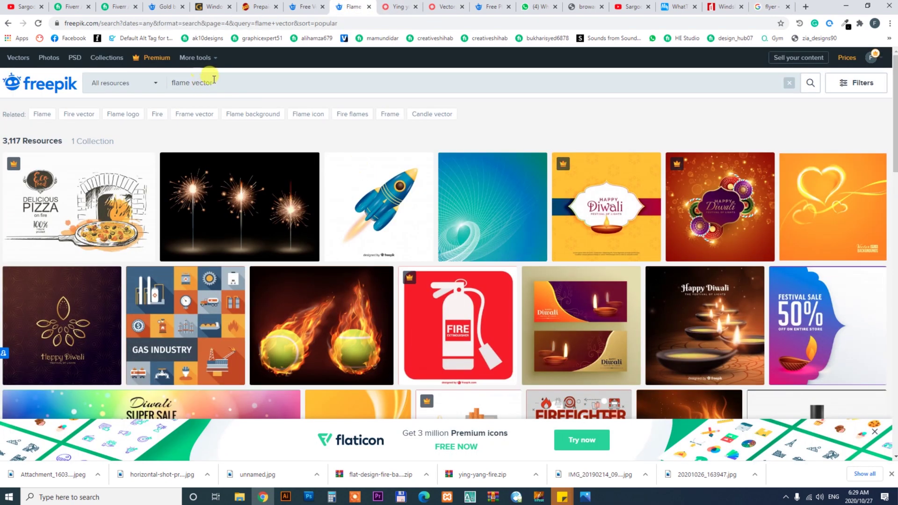
triple_click(214, 80)
type("flyer")
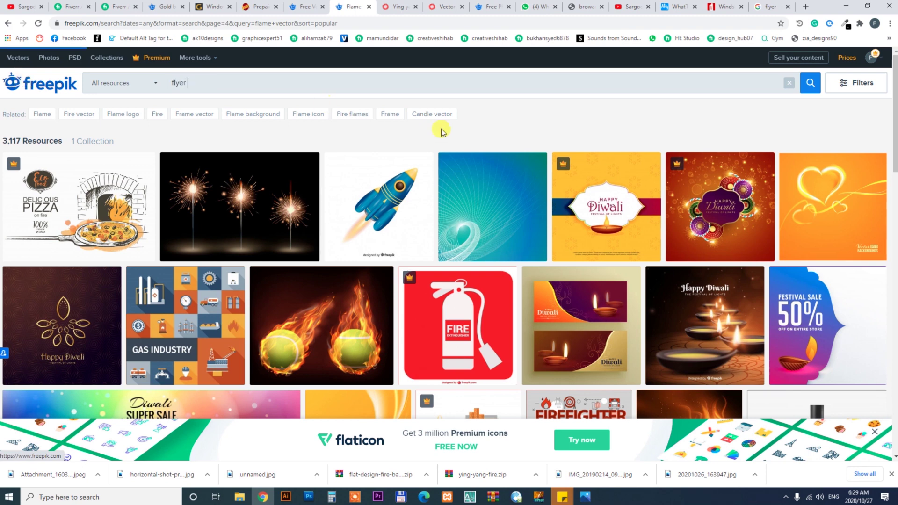
key("Return")
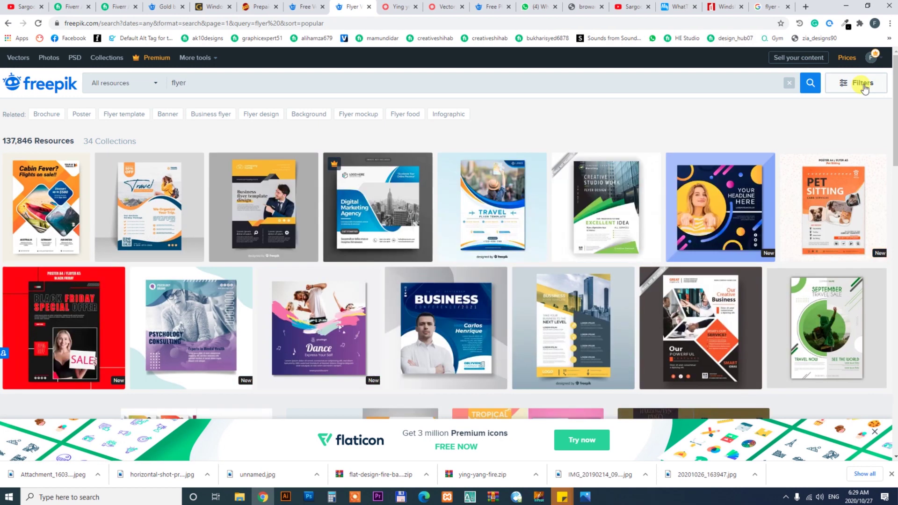
Filter Freepik's flyer results to the Psd category and browse the first page.
left_click(864, 89)
left_click(795, 121)
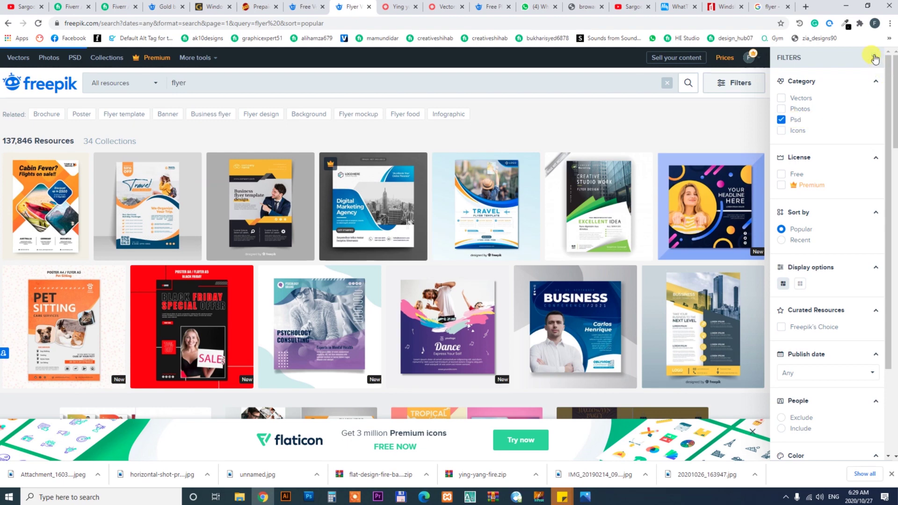
left_click(874, 58)
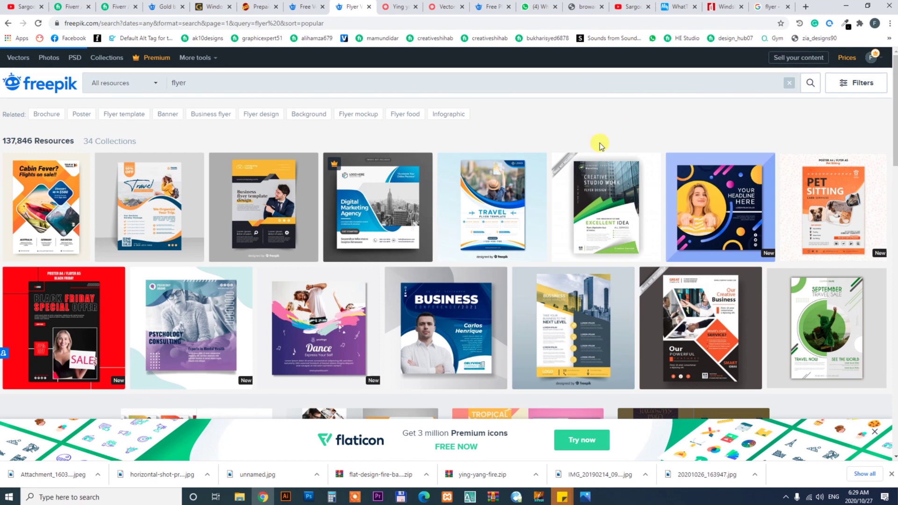
mouse_move(894, 101)
left_mouse_down()
mouse_move(894, 220)
mouse_move(885, 234)
left_mouse_up()
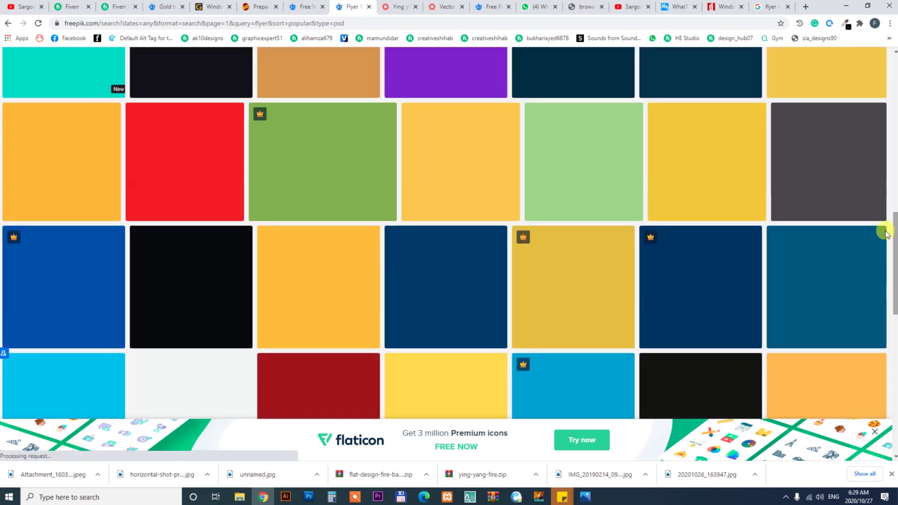
mouse_move(895, 231)
left_mouse_down()
mouse_move(894, 82)
mouse_move(894, 290)
left_mouse_up()
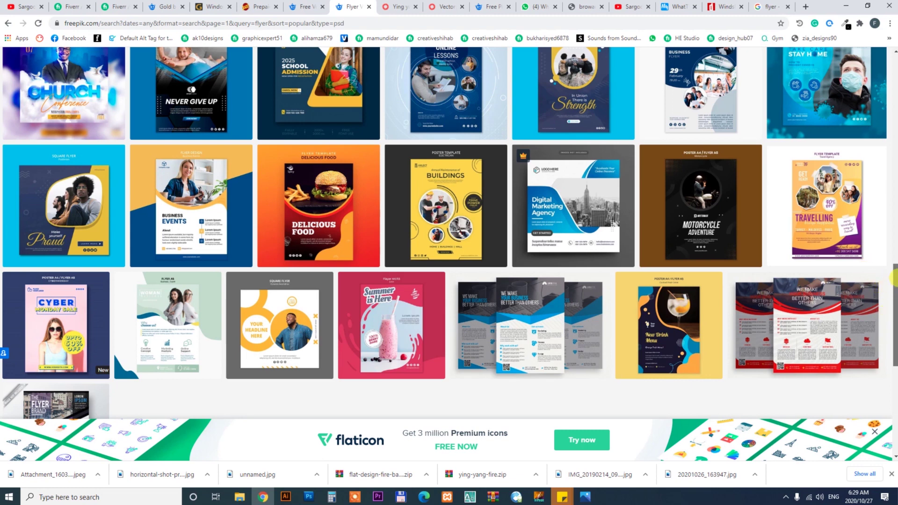
left_click(875, 432)
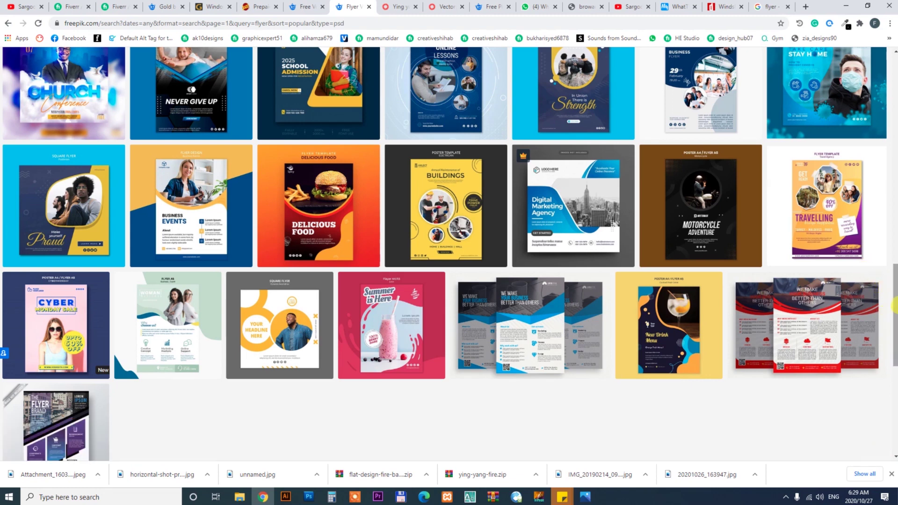
mouse_move(894, 307)
left_mouse_down()
mouse_move(893, 348)
mouse_move(895, 70)
left_mouse_up()
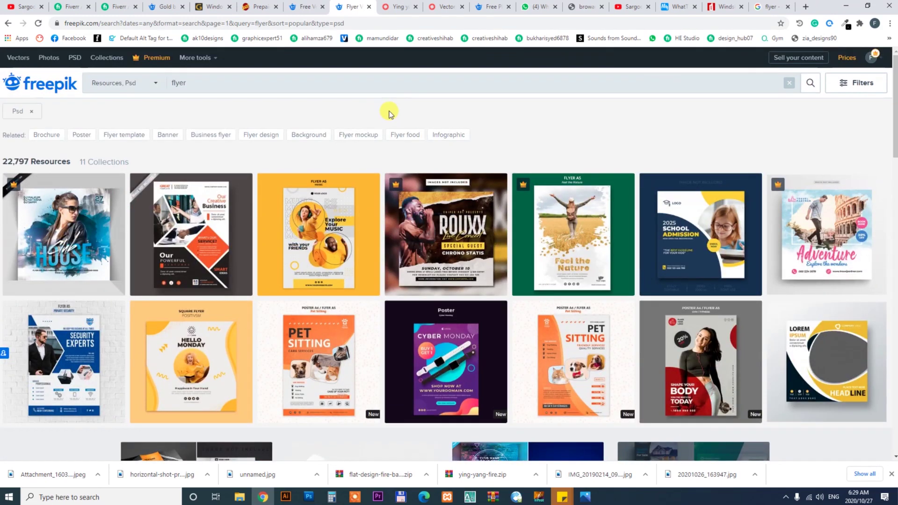
Search Freepik for 'beach flyer' and scroll through the results.
left_click(203, 85)
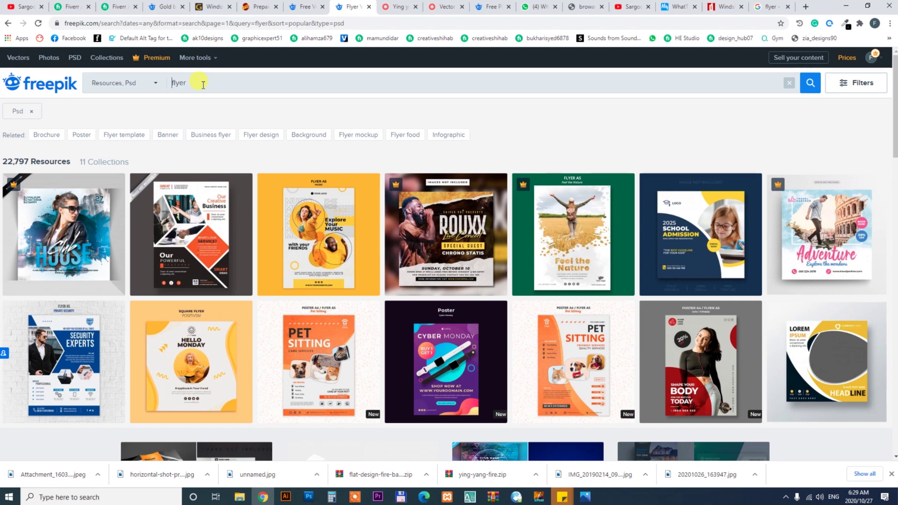
key("Home")
type("be")
key("Return")
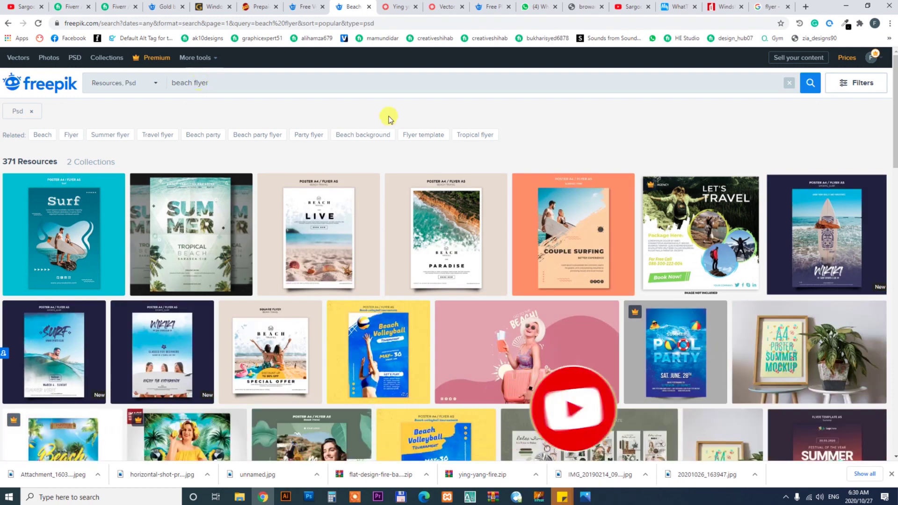
left_click_drag(895, 140, 894, 238)
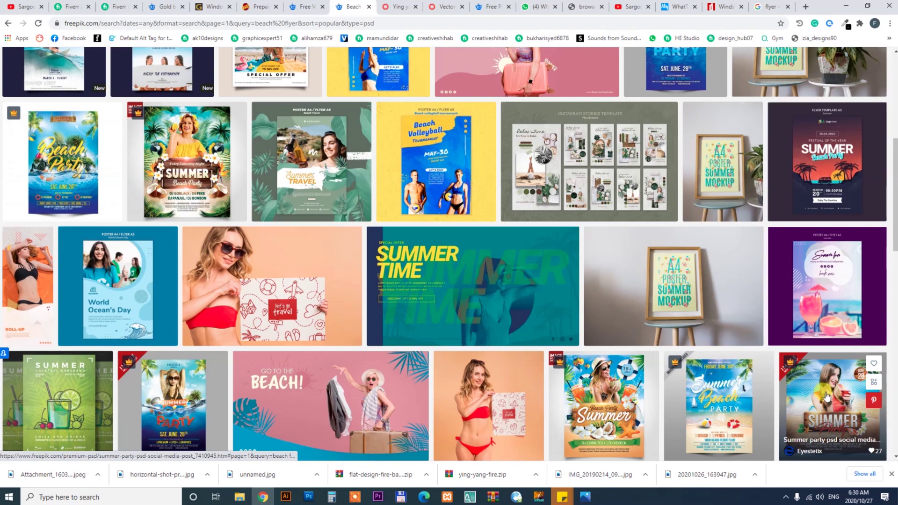
left_click_drag(894, 170, 895, 260)
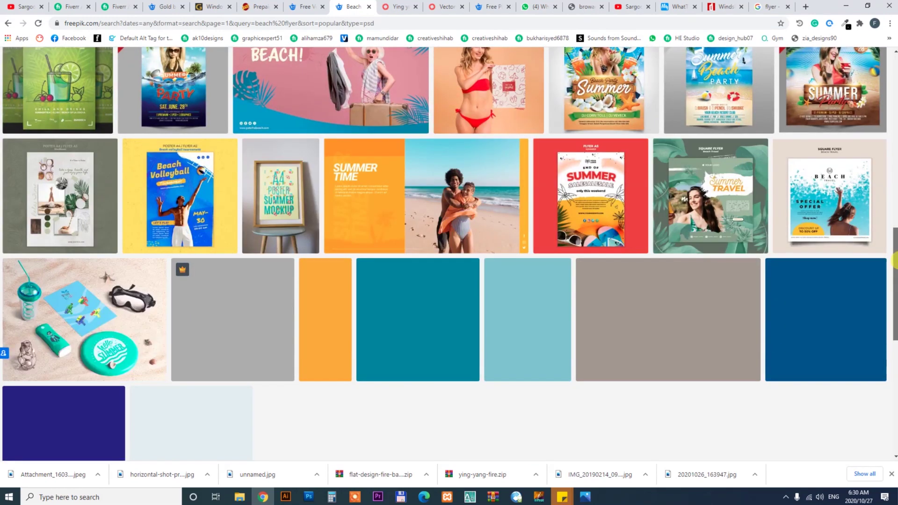
left_click_drag(895, 259, 895, 271)
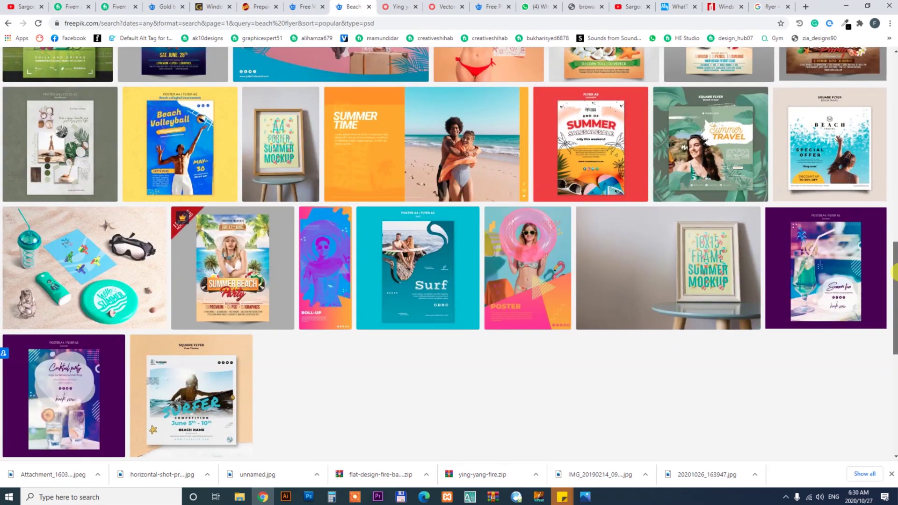
scroll(894, 272, "up", 15)
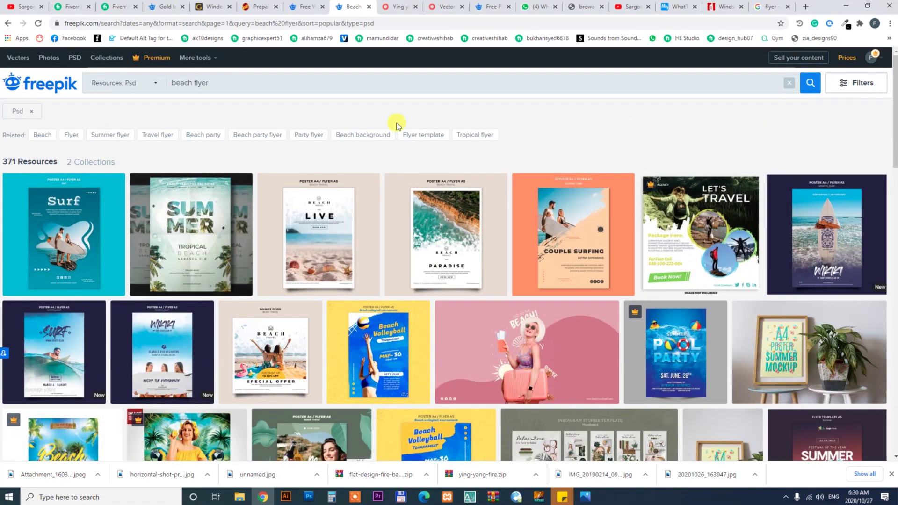
Try a 'sliver flyer' search, then rerun 'beach flyer' and scroll the 371 PSD results.
double_click(186, 83)
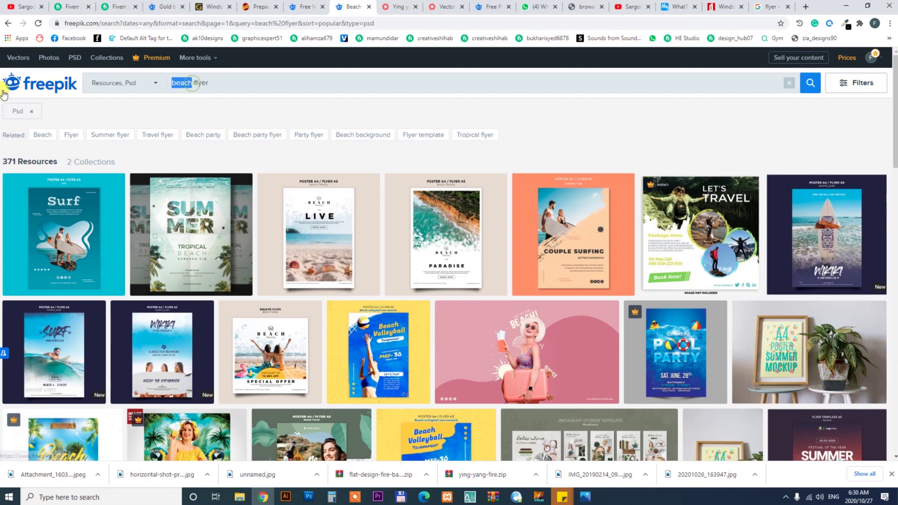
type("sliver")
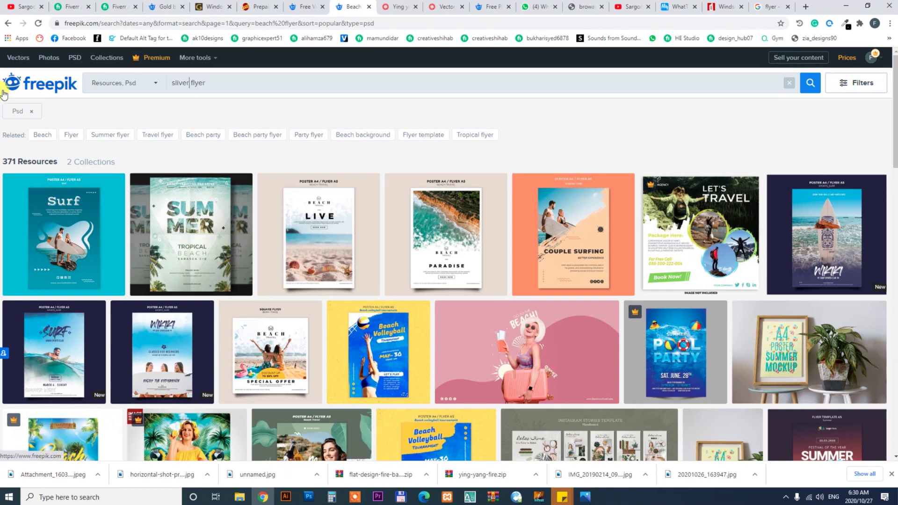
key("Return")
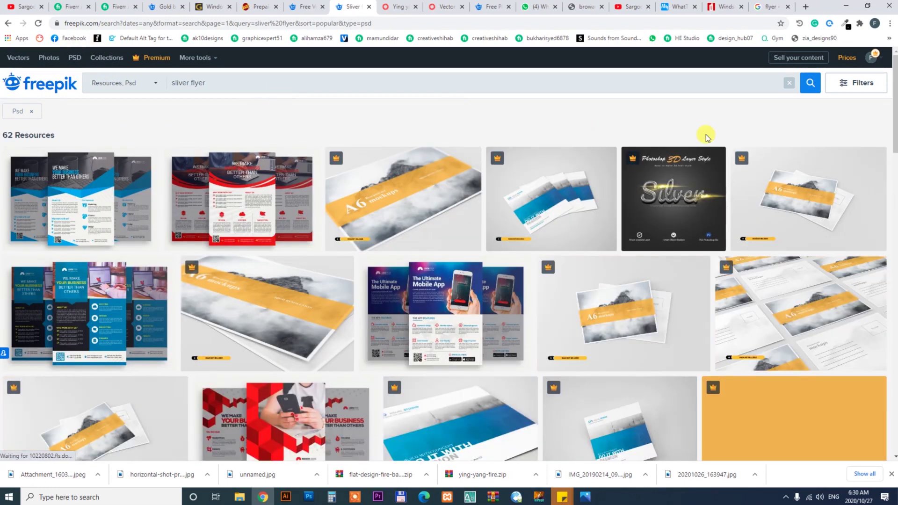
mouse_move(894, 103)
left_mouse_down()
mouse_move(895, 351)
mouse_move(894, 56)
left_mouse_up()
type("beach")
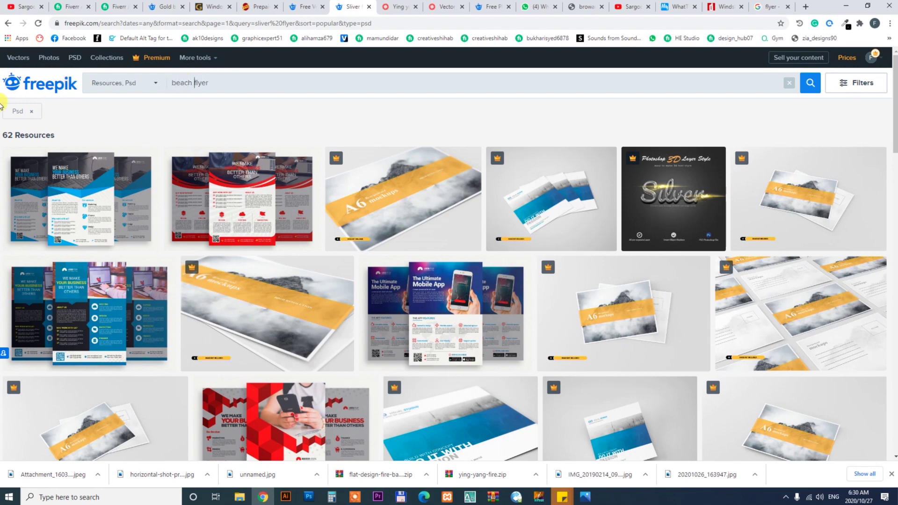
key("Return")
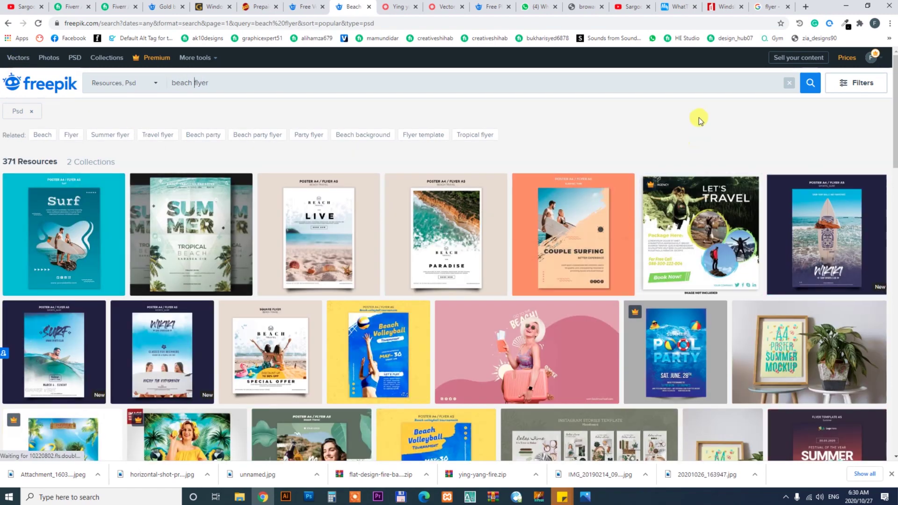
mouse_move(826, 234)
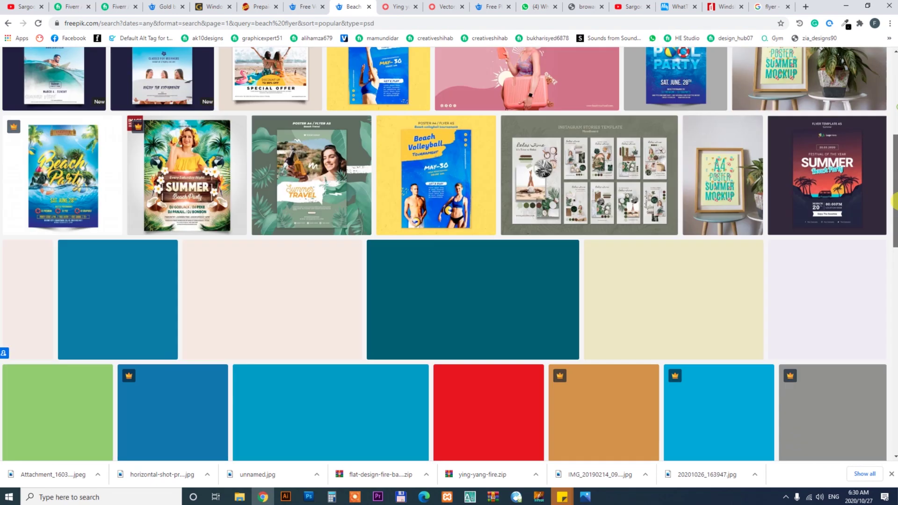
left_click_drag(895, 108, 894, 225)
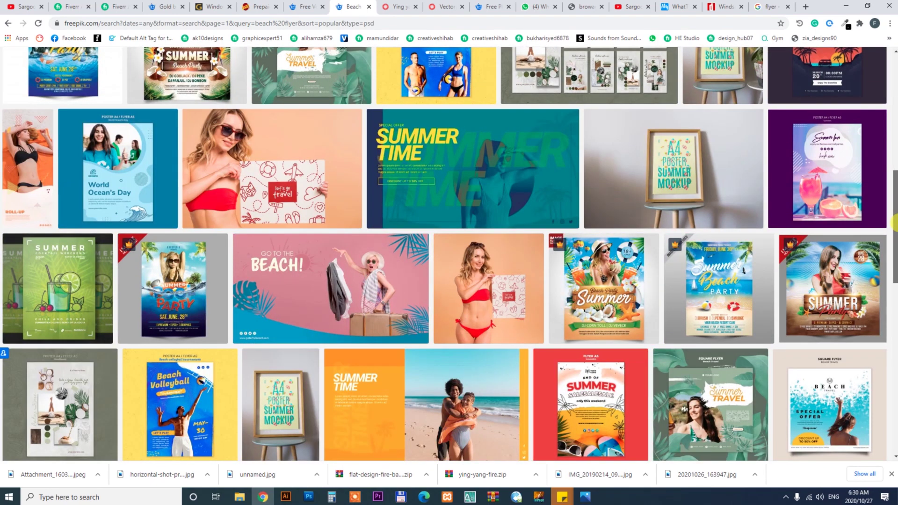
Search Google for 'elegant flyer' and open the Elegantflyer free PSD templates site.
left_click(759, 7)
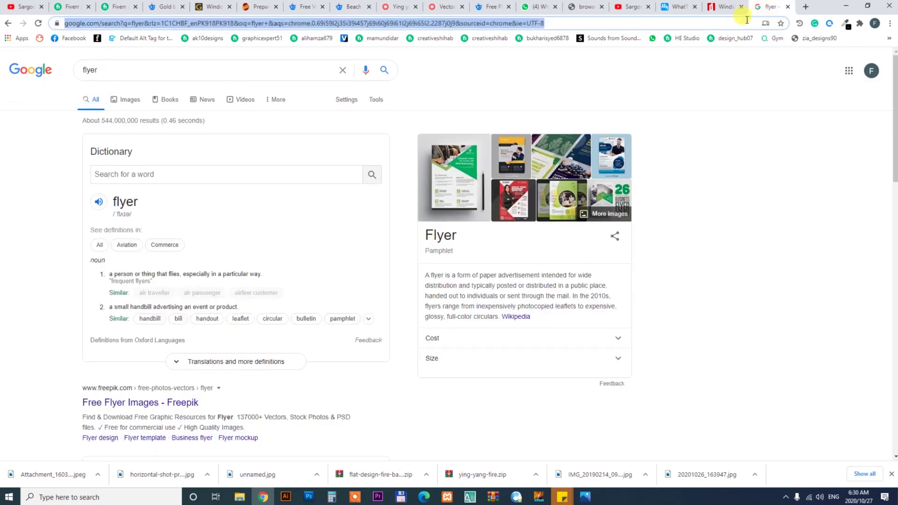
type("elegent f")
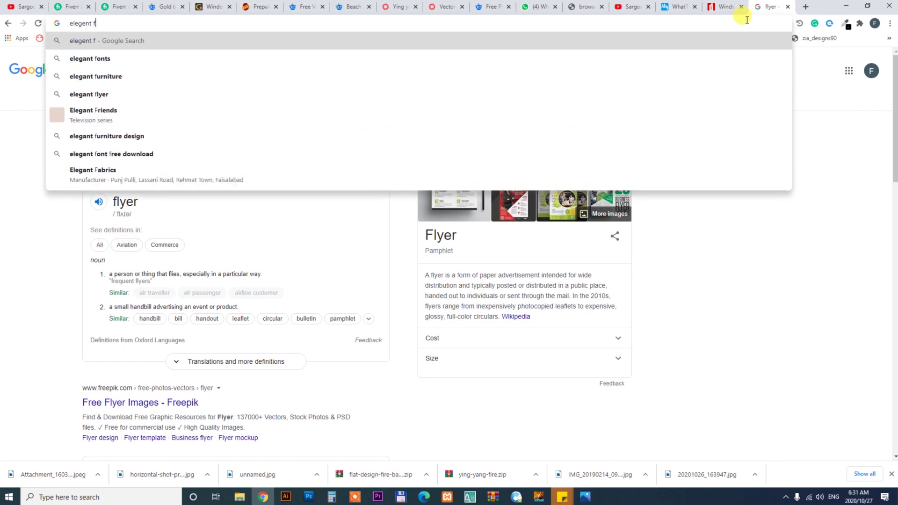
key("Down")
key("BackSpace")
key("BackSpace")
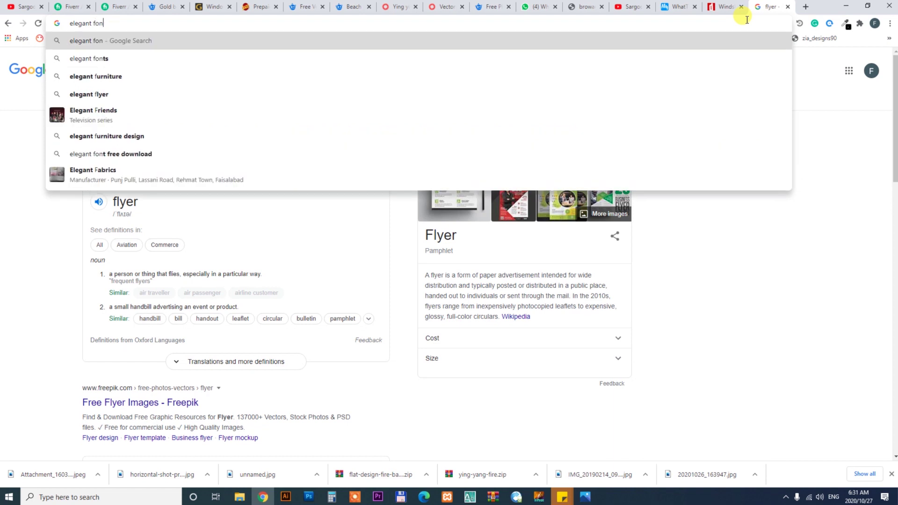
key("BackSpace")
key("BackSpace")
key("BackSpace")
key("BackSpace")
key("Down")
key("Return")
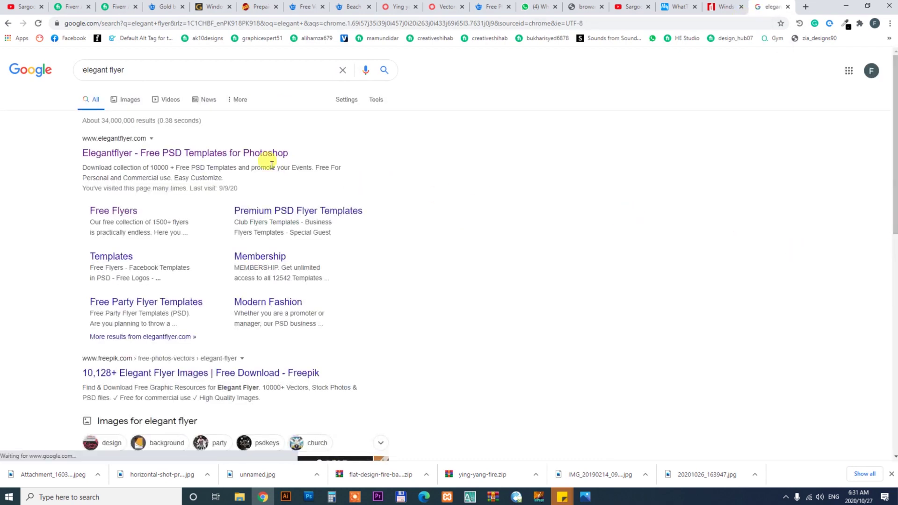
left_click(237, 157)
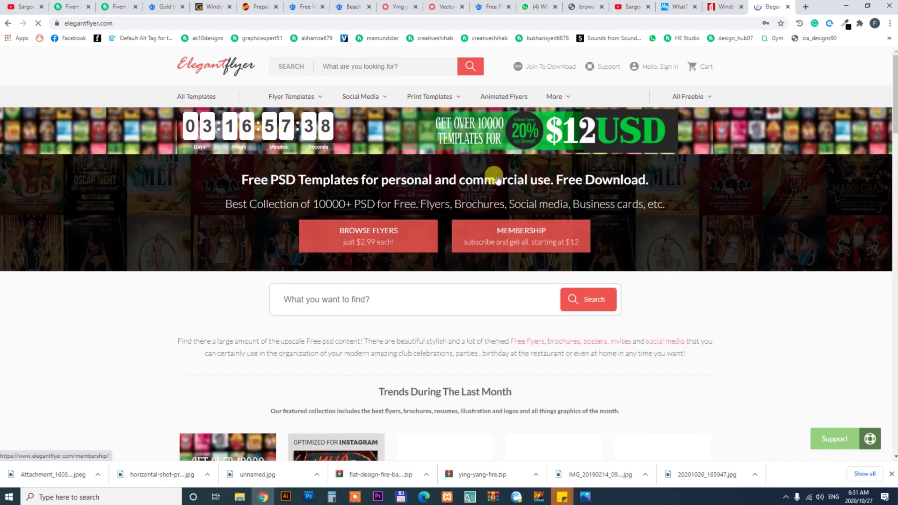
mouse_move(688, 96)
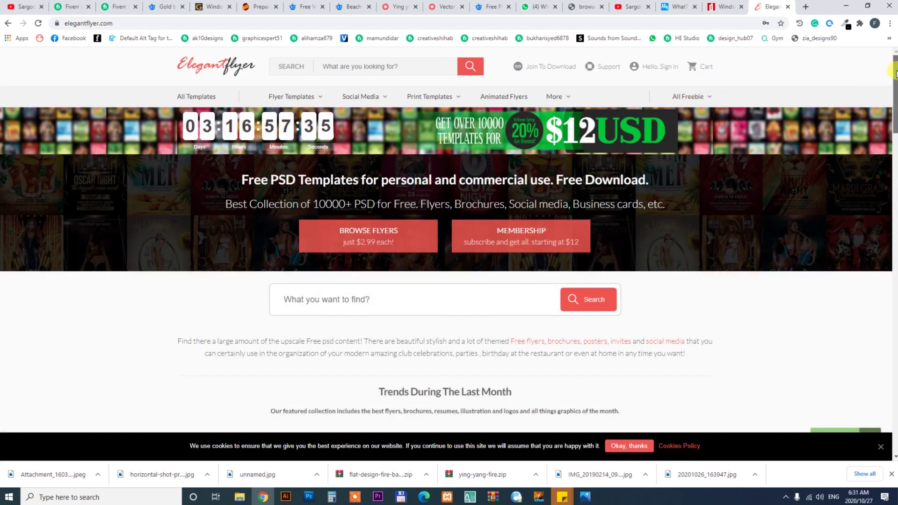
mouse_move(894, 89)
left_mouse_down()
mouse_move(894, 178)
mouse_move(894, 73)
left_mouse_up()
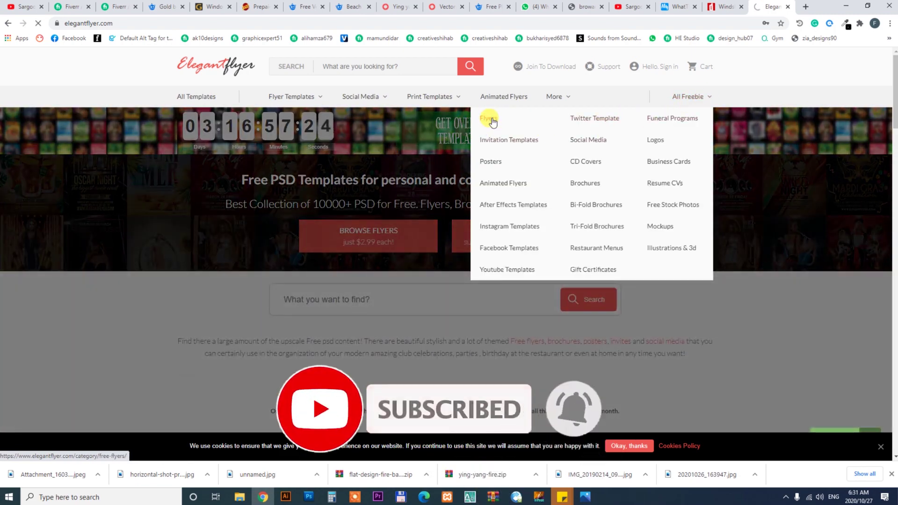
Open the free Flyers category and browse listing pages 1 and 2.
left_click(492, 122)
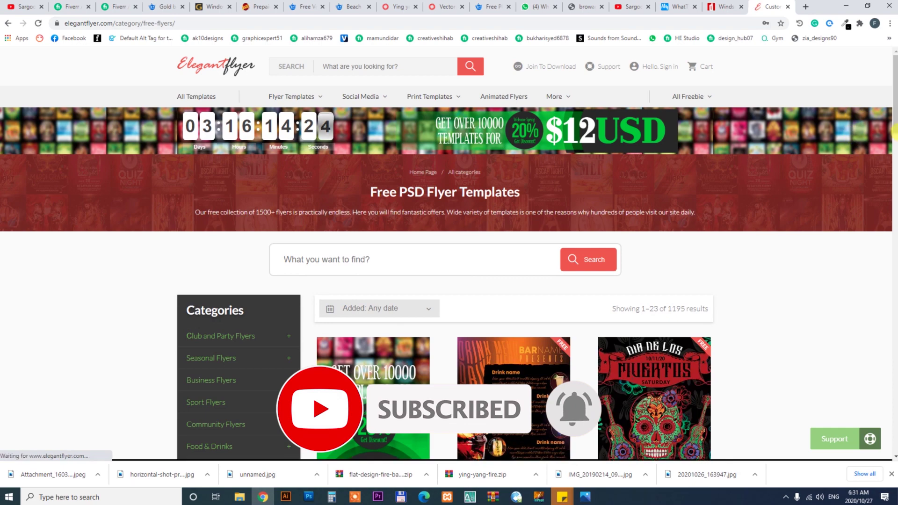
left_click_drag(894, 93, 894, 358)
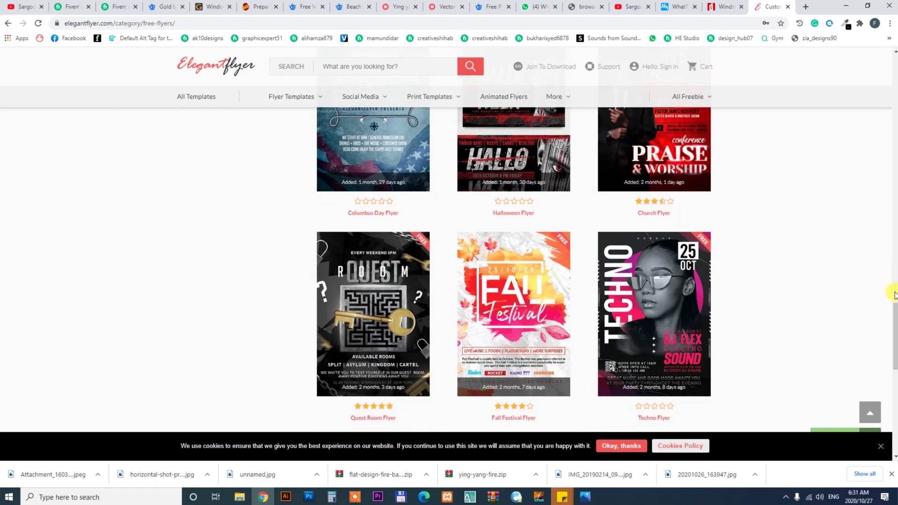
left_click_drag(894, 309, 894, 347)
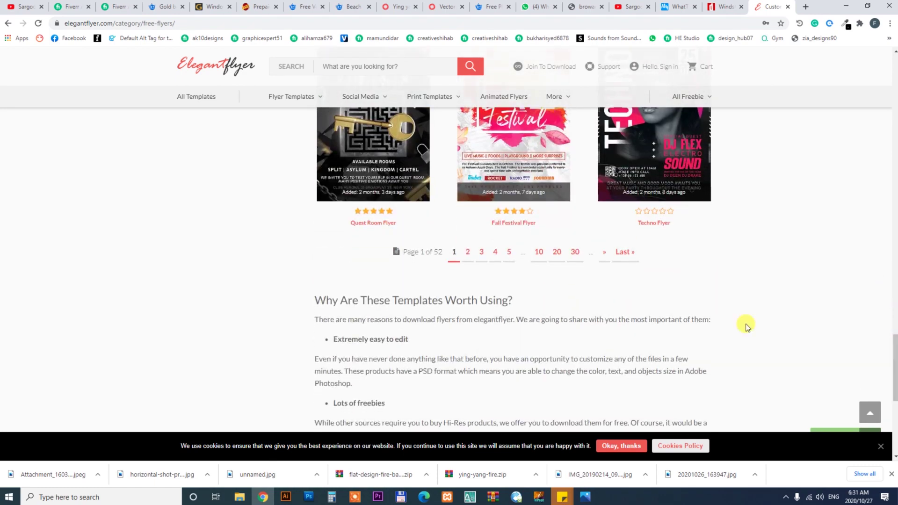
left_click(469, 253)
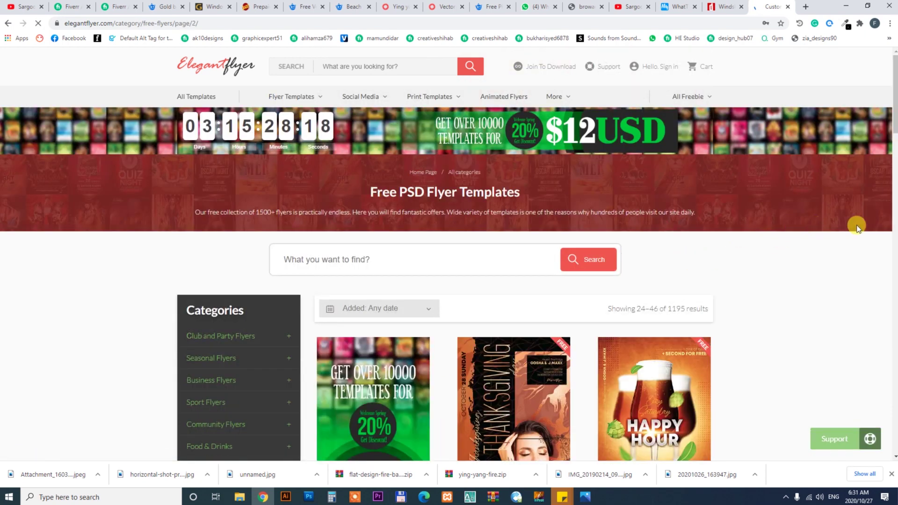
left_click_drag(894, 125, 894, 211)
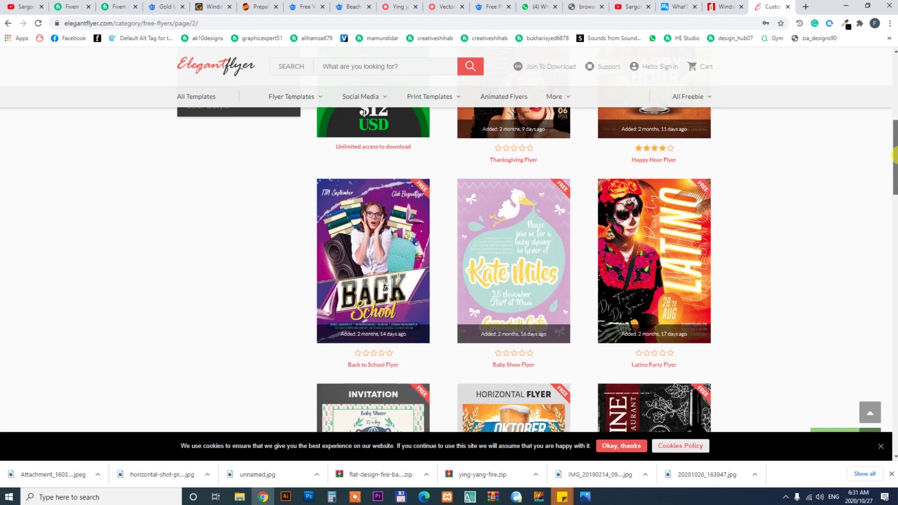
left_click_drag(895, 215, 894, 391)
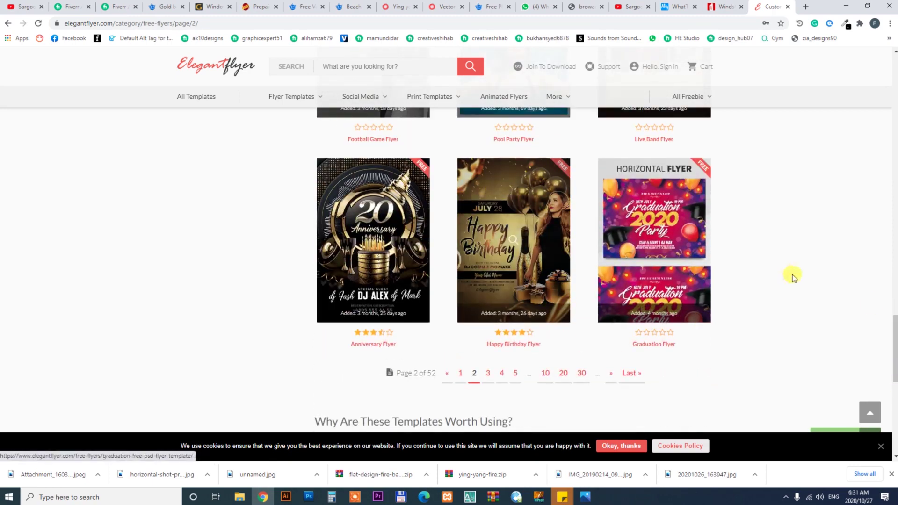
mouse_move(894, 327)
left_mouse_down()
mouse_move(895, 344)
mouse_move(894, 315)
mouse_move(894, 353)
left_mouse_up()
Page through the flyer listing to page 5 and open the Mardi Gras template.
left_click(489, 271)
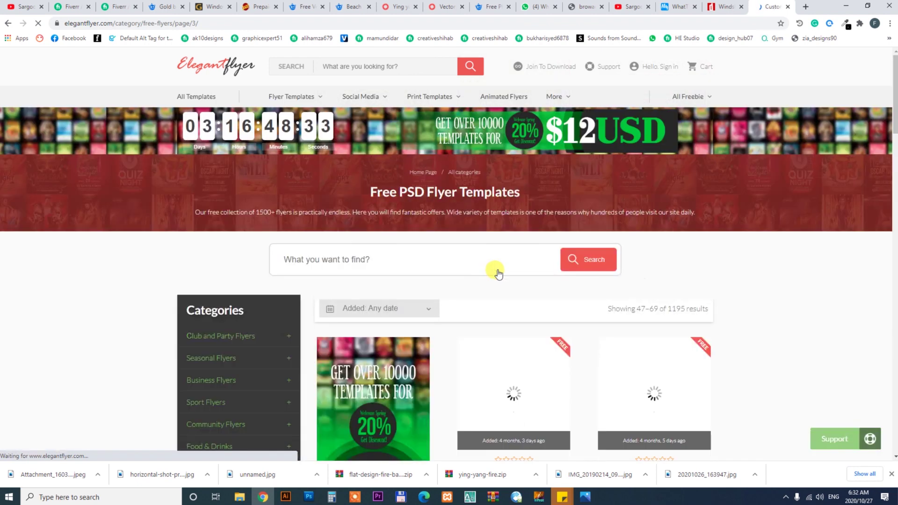
left_click_drag(894, 103, 894, 177)
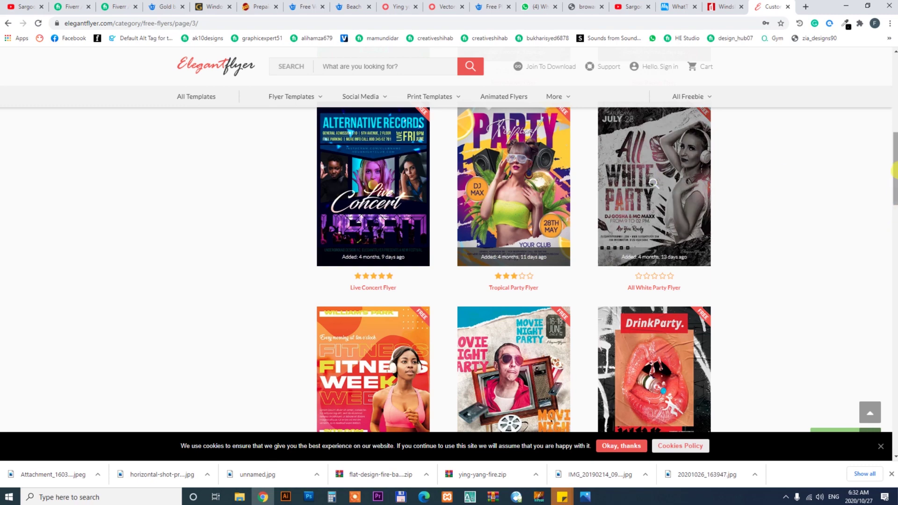
left_click_drag(894, 164, 894, 345)
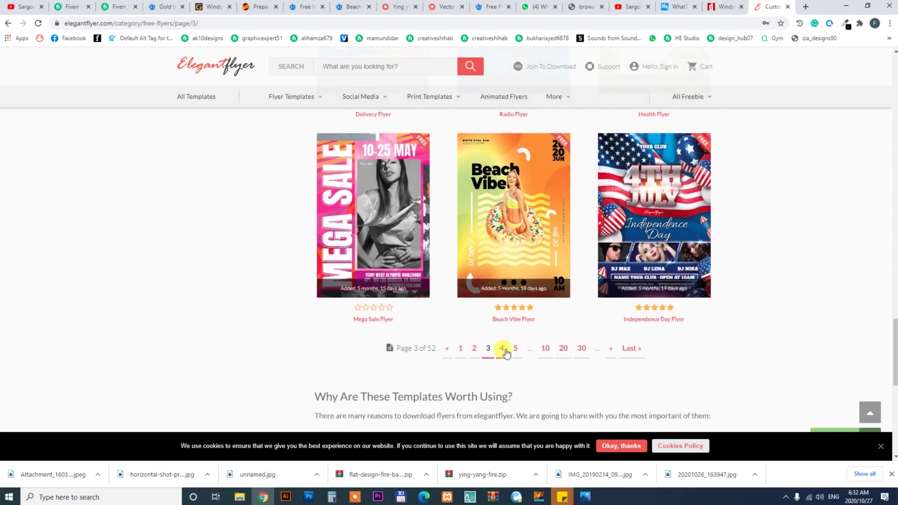
left_click(503, 349)
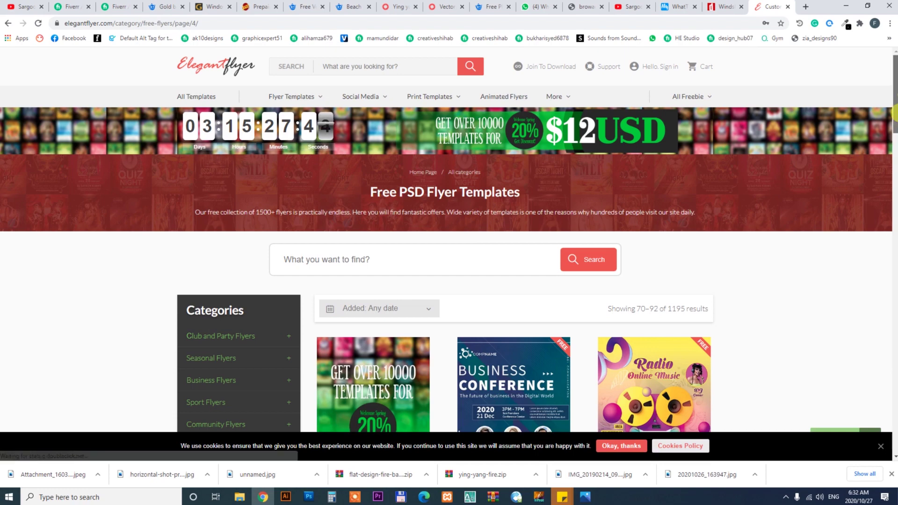
mouse_move(894, 112)
left_mouse_down()
mouse_move(894, 407)
mouse_move(894, 384)
left_mouse_up()
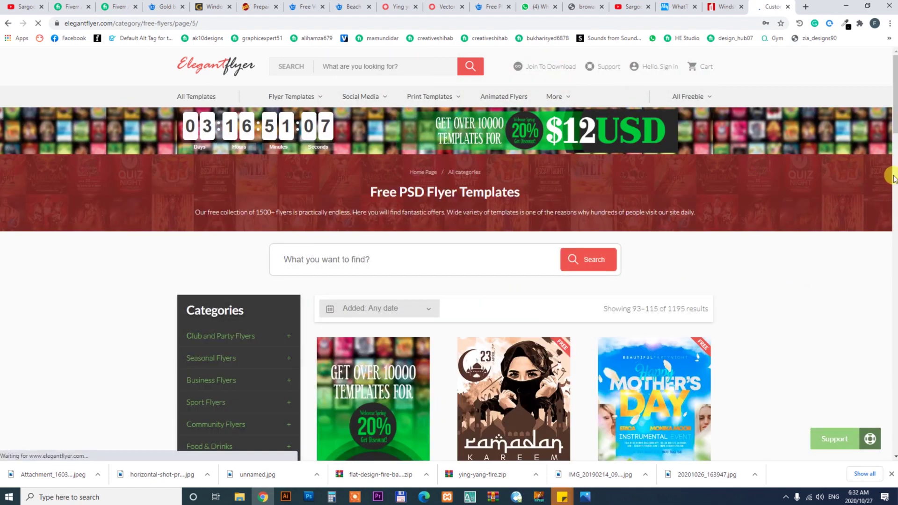
left_click(893, 176)
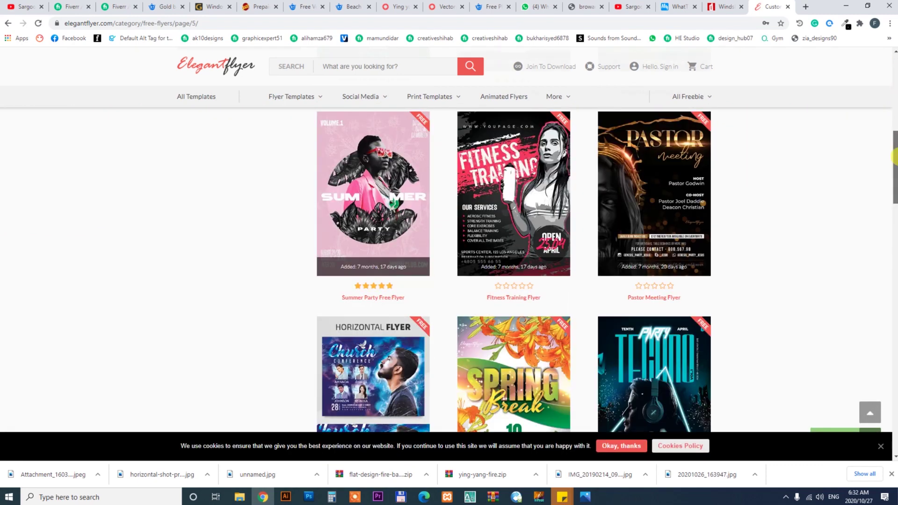
left_click_drag(894, 156, 894, 360)
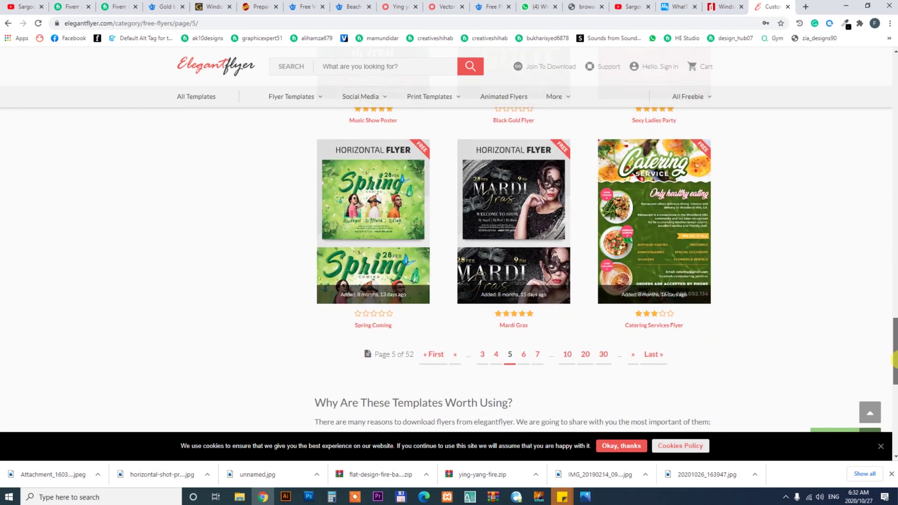
left_click(503, 186)
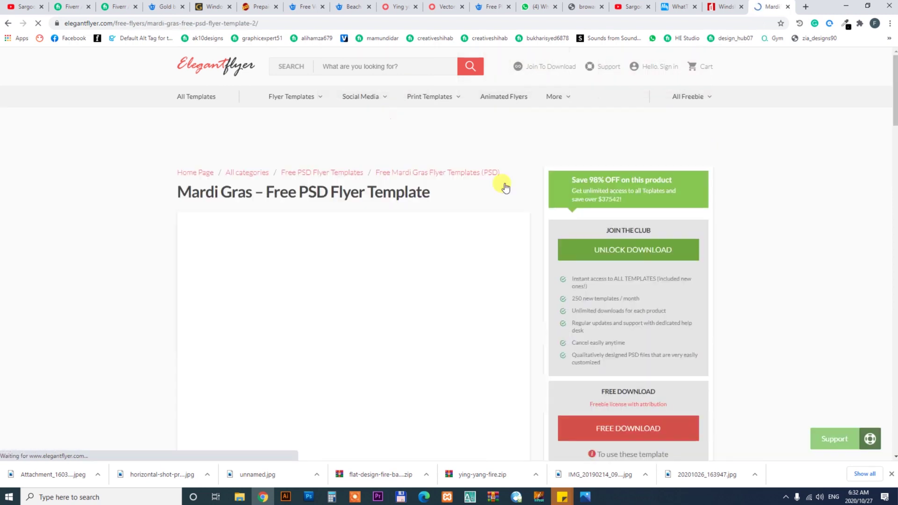
Request the Mardi Gras template's free download and log in so it starts.
scroll(895, 122, "down", 3)
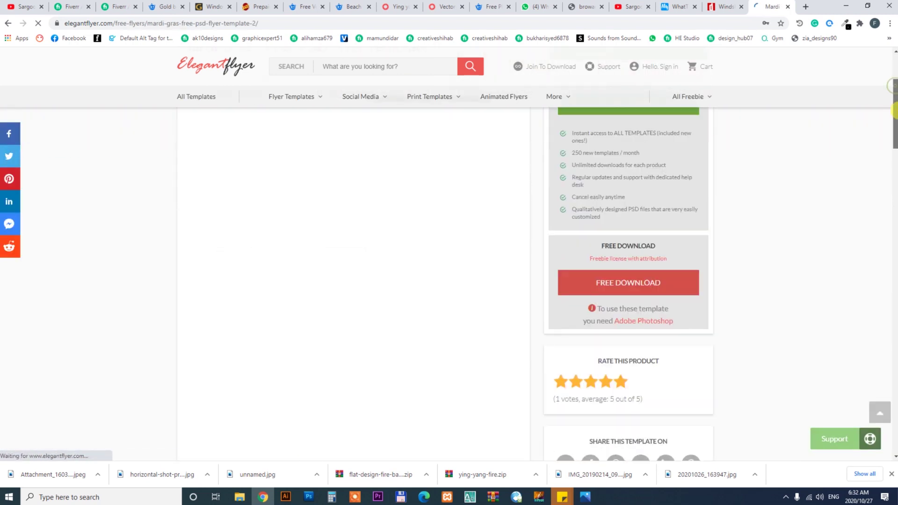
left_click_drag(894, 111, 894, 183)
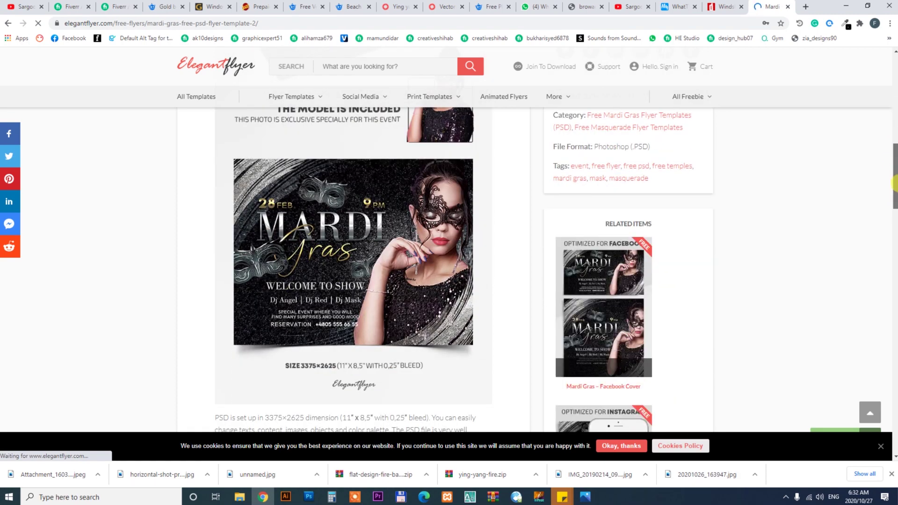
left_click_drag(894, 183, 894, 94)
scroll(630, 251, "down", 3)
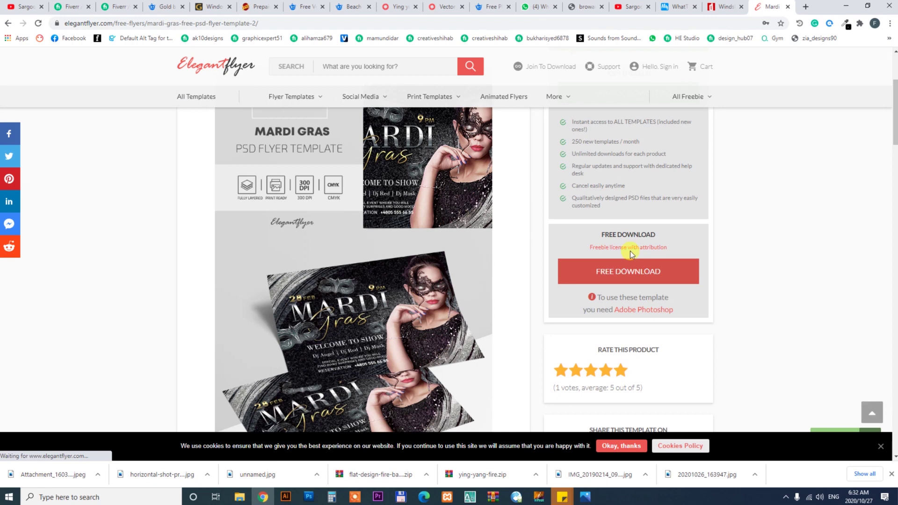
left_click(631, 275)
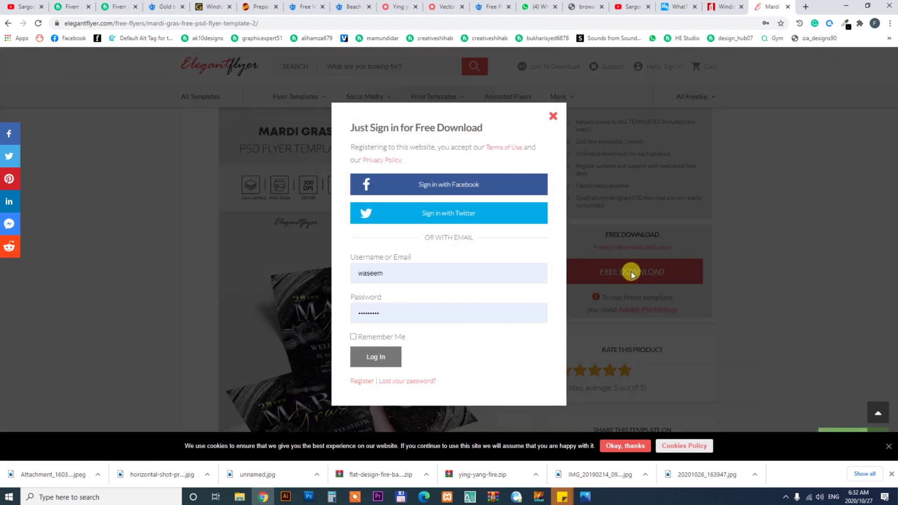
left_click(377, 358)
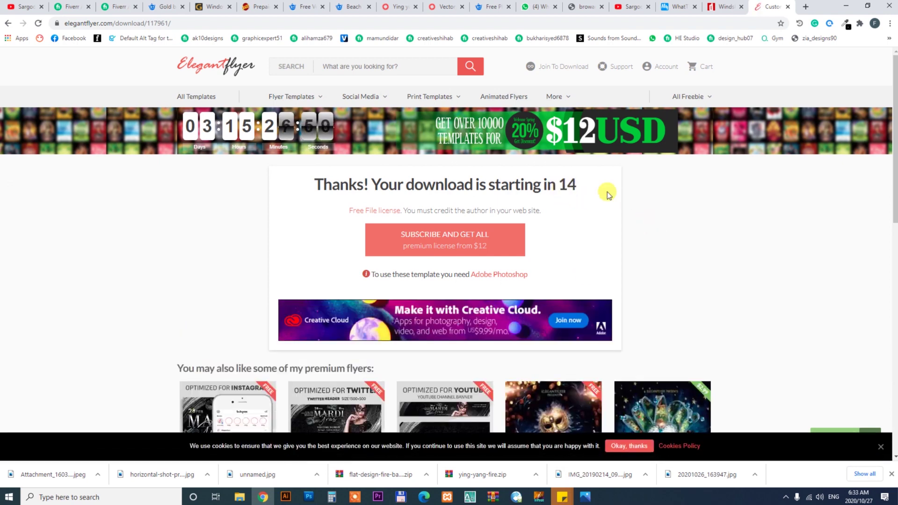
Open the Mardi Gras Carnival Festival flyer in a new tab and switch to it.
mouse_move(892, 103)
left_mouse_down()
mouse_move(894, 273)
mouse_move(893, 260)
left_mouse_up()
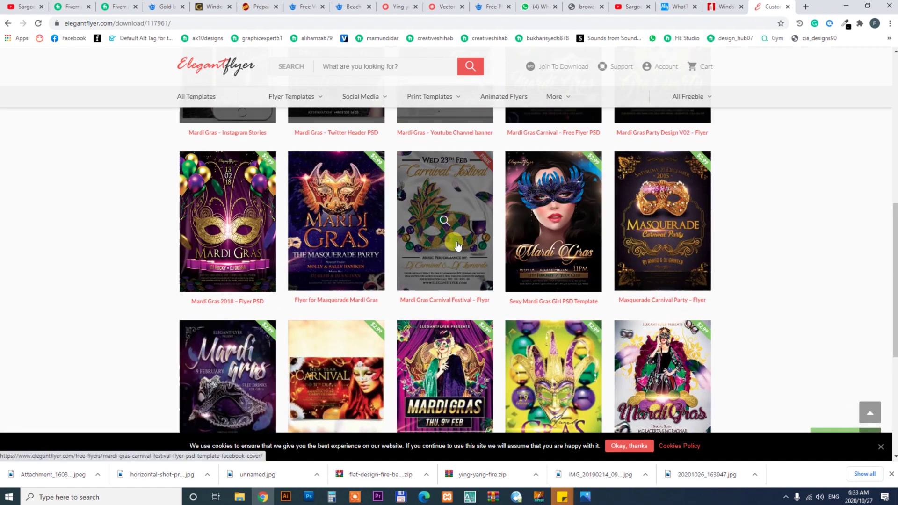
right_click(438, 174)
left_click(458, 176)
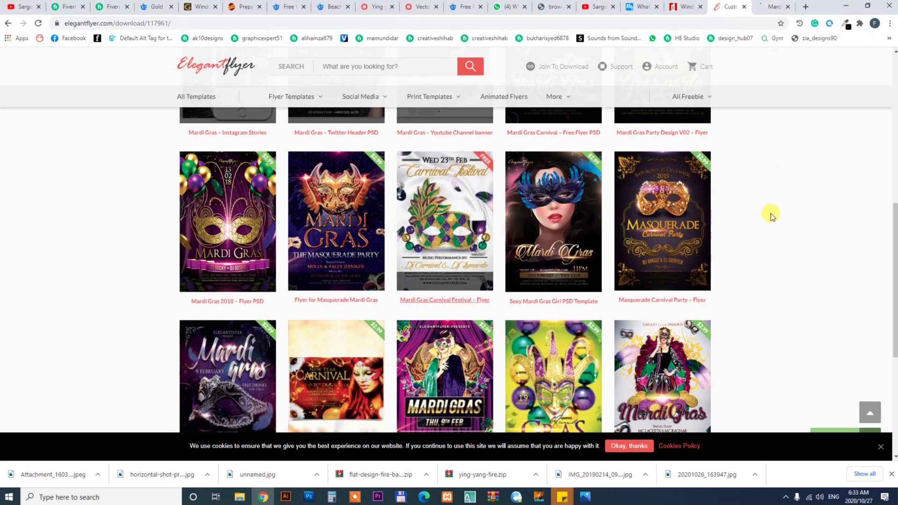
key("ctrl+Tab")
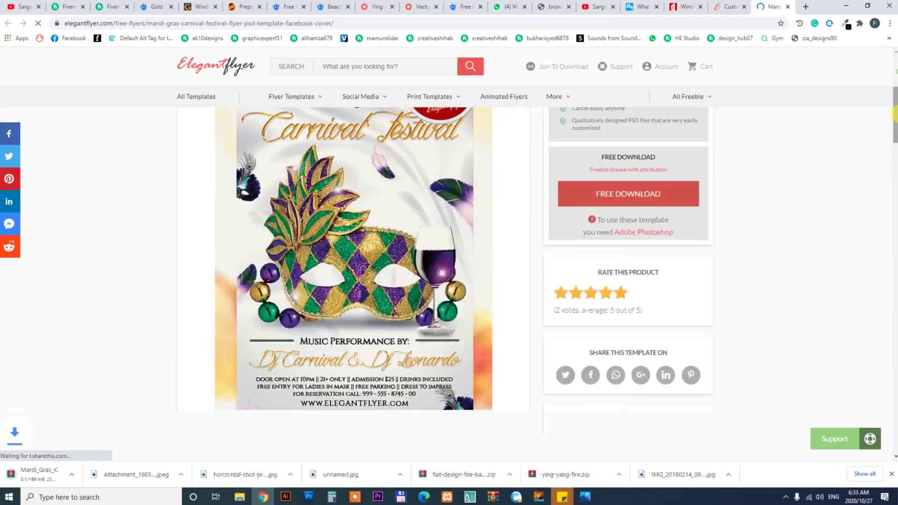
left_click_drag(895, 85, 894, 127)
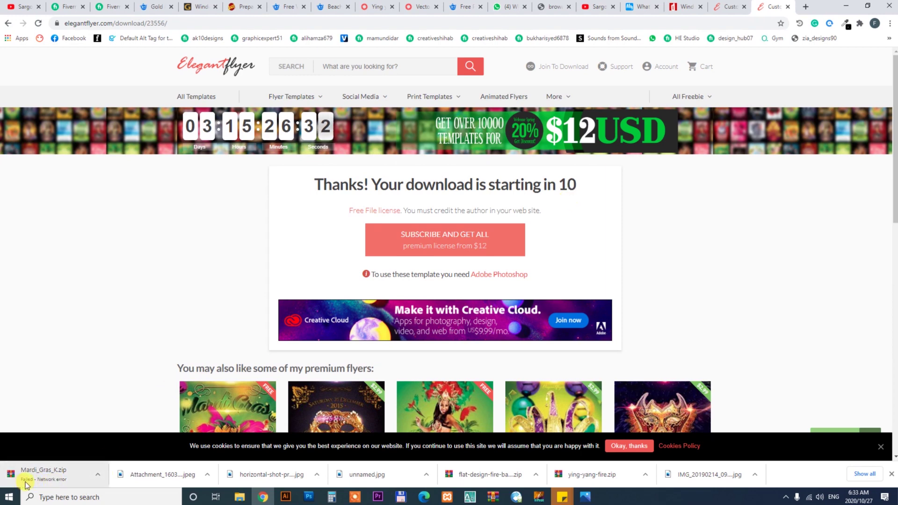
Resume the failed Mardi_Gras_K.zip download repeatedly until the 28.4 MB file completes.
left_click(98, 474)
left_click(113, 431)
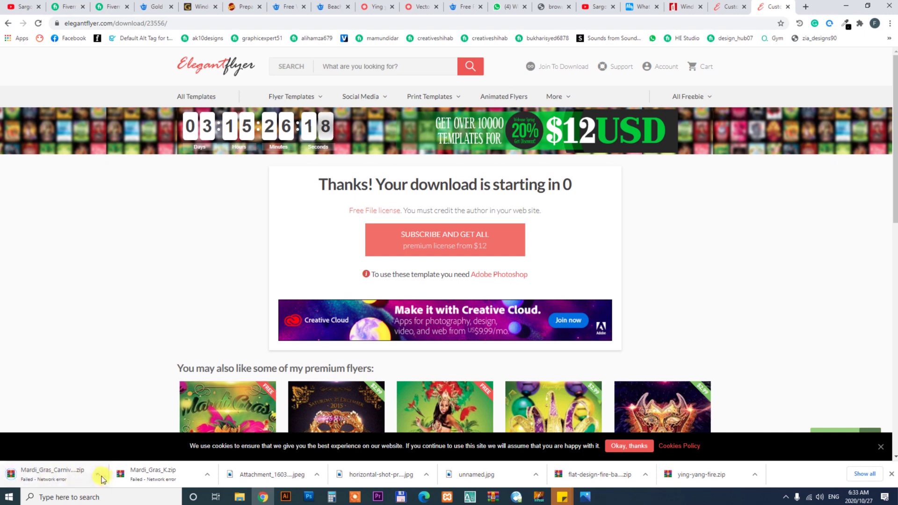
left_click(98, 474)
left_click(117, 430)
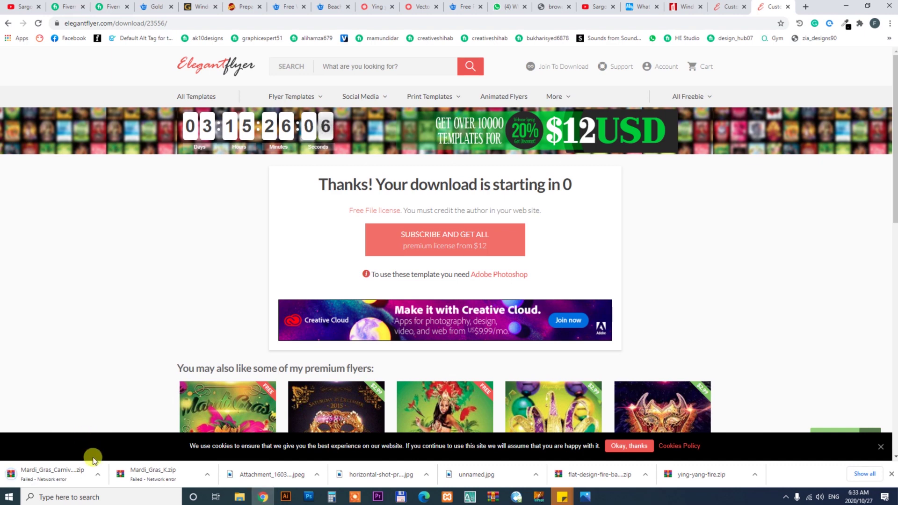
left_click(97, 476)
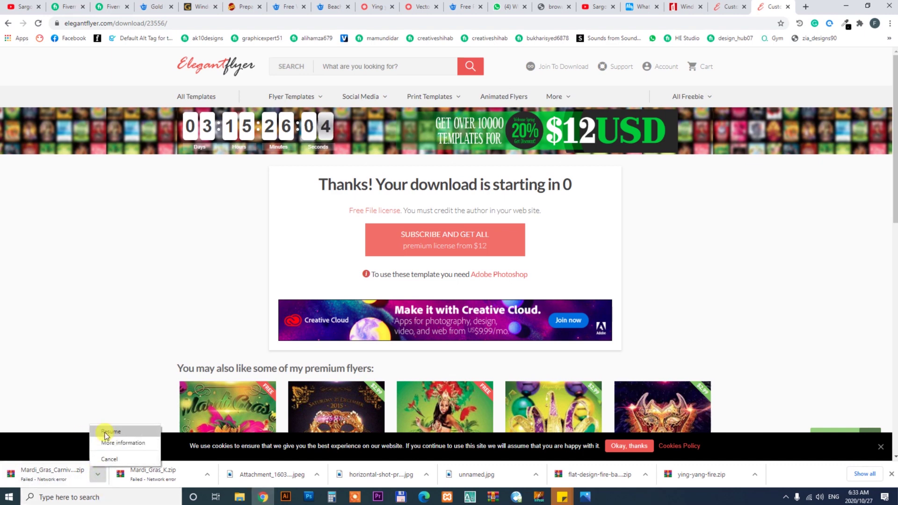
left_click(98, 449)
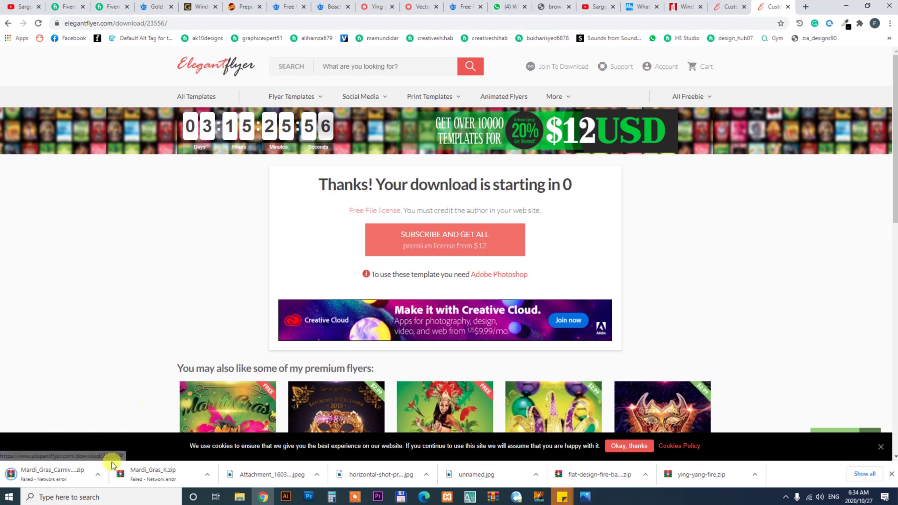
left_click(96, 475)
left_click(111, 432)
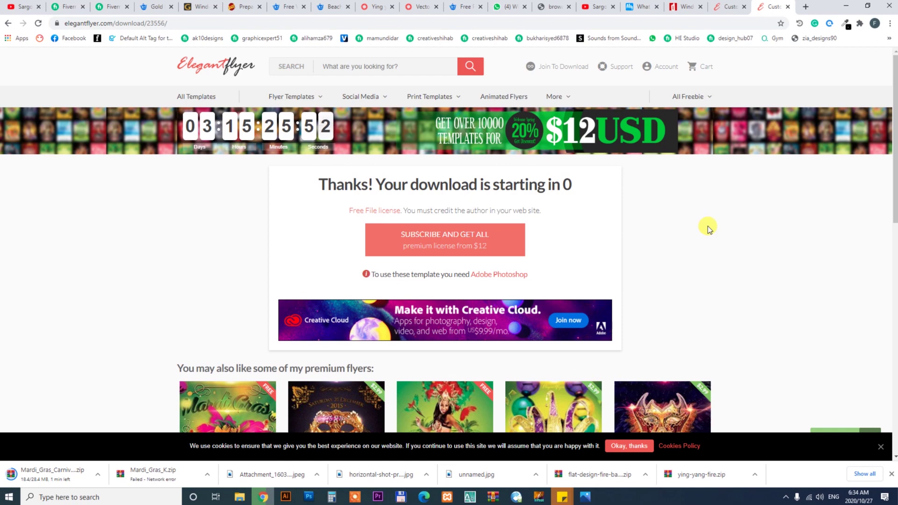
left_click_drag(894, 111, 894, 176)
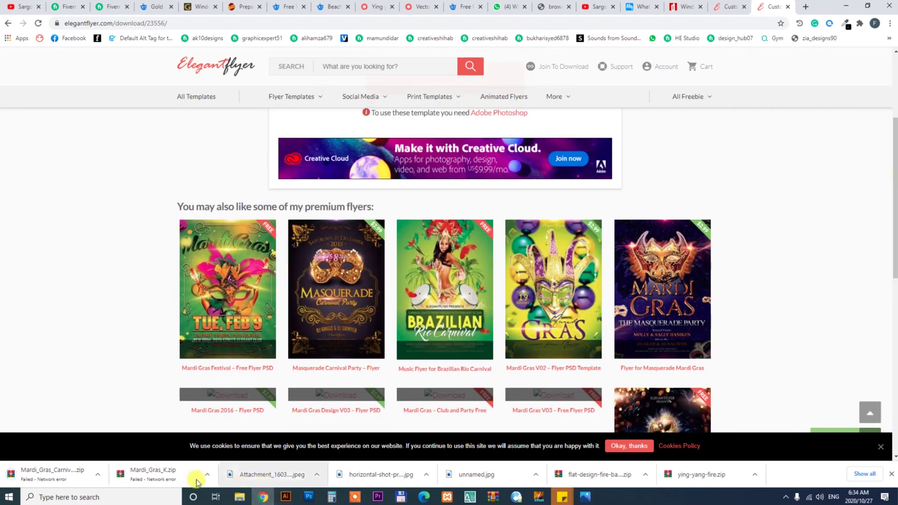
left_click(98, 474)
left_click(114, 432)
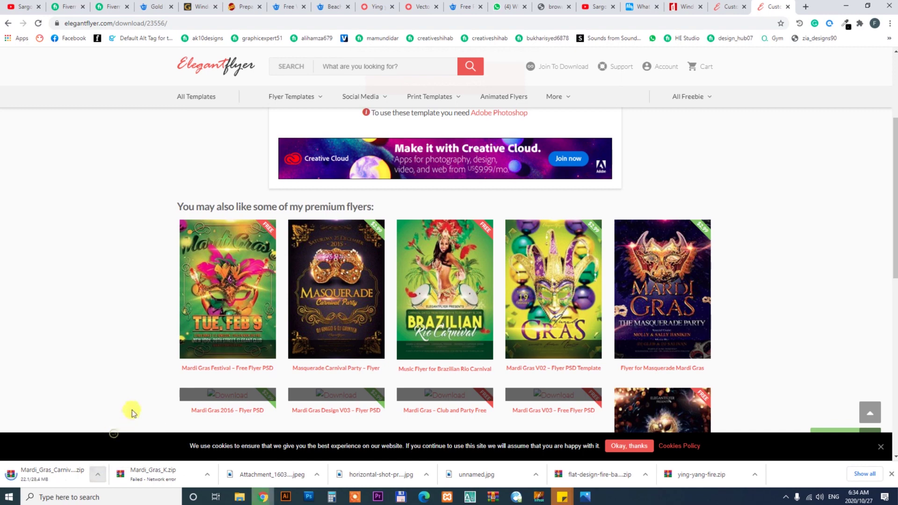
left_click_drag(895, 161, 894, 199)
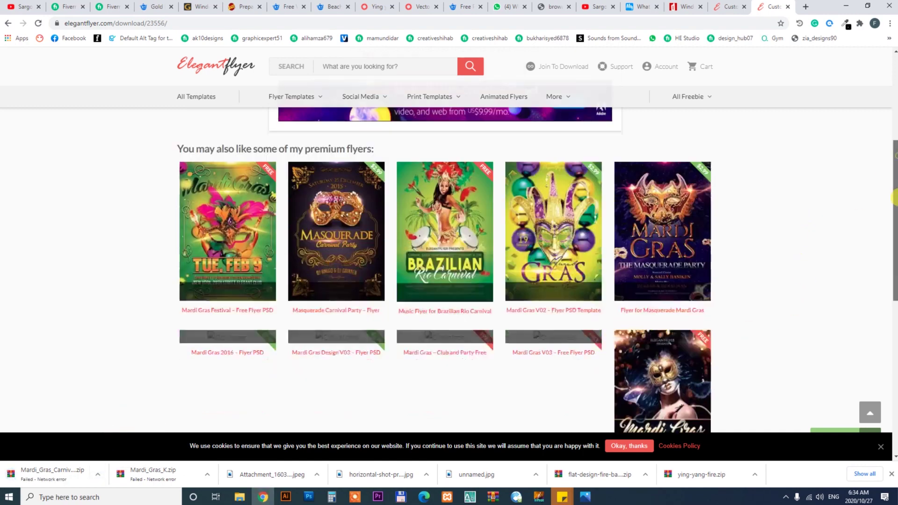
left_click(98, 474)
left_click(110, 432)
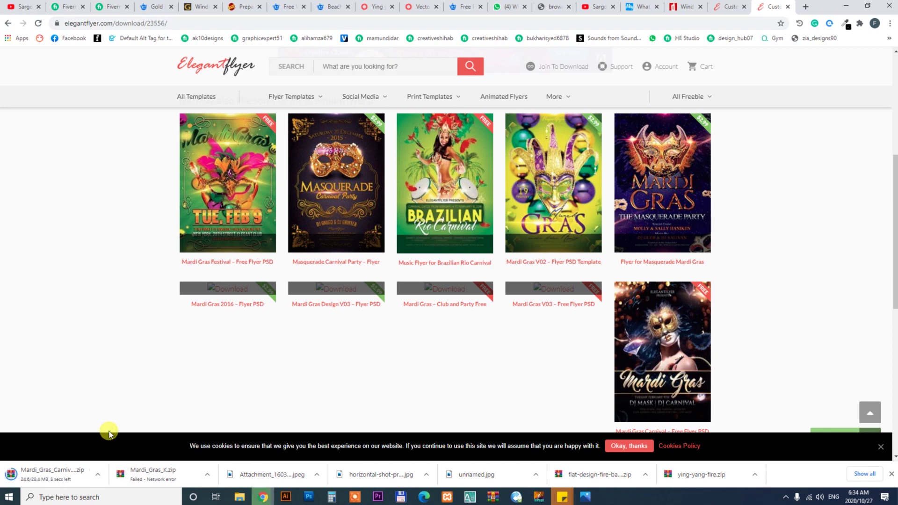
left_click(97, 474)
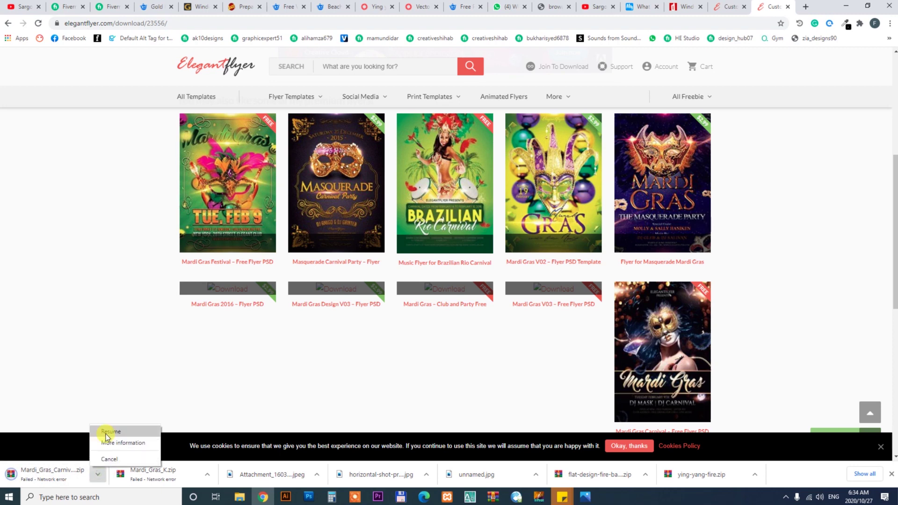
left_click(109, 433)
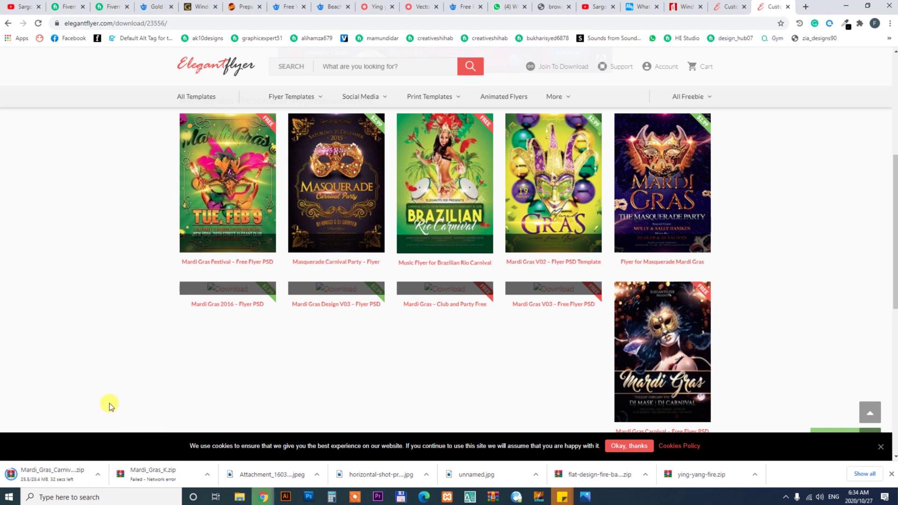
left_click(98, 474)
left_click(113, 430)
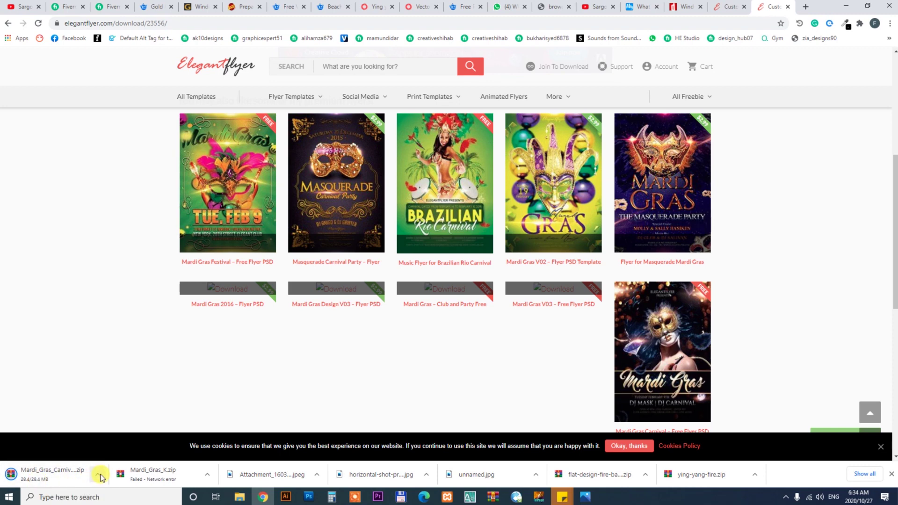
left_click(99, 476)
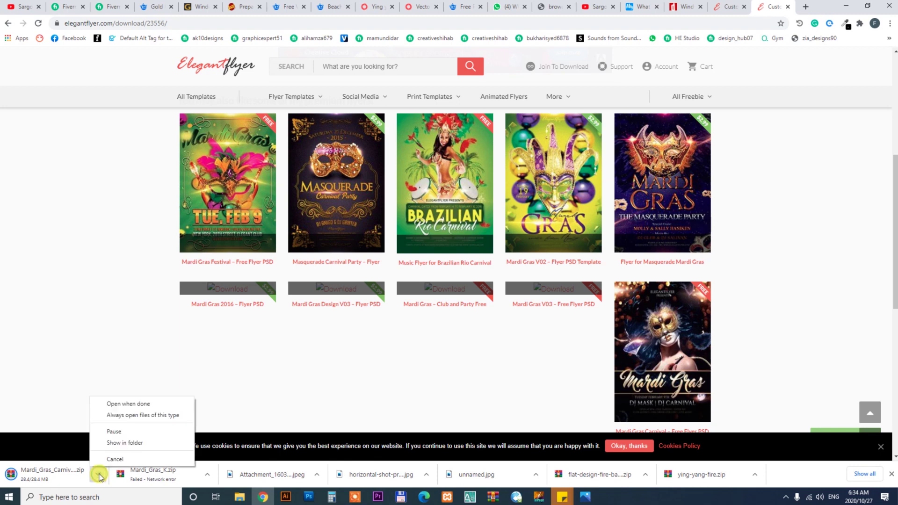
Move the Mardi Gras zip from Downloads into the order 2 folder and extract it.
left_click(115, 443)
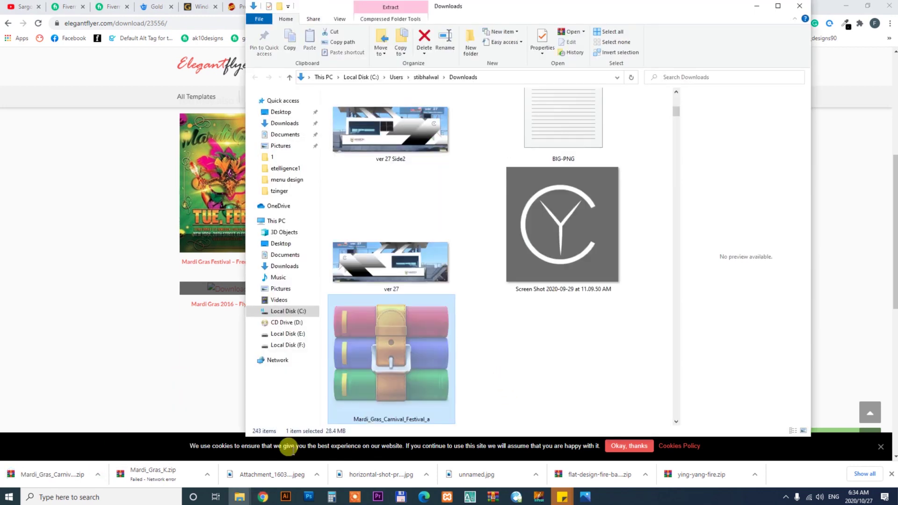
left_click(274, 456)
mouse_move(240, 496)
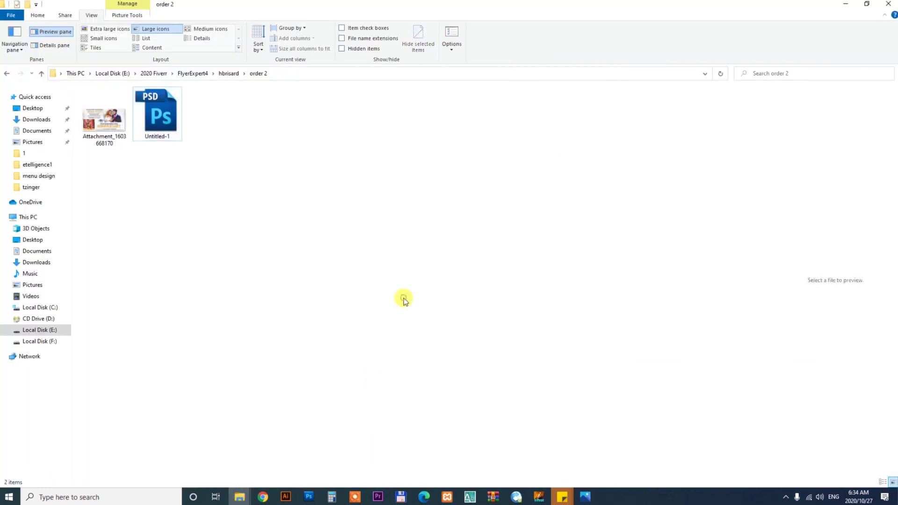
key("ctrl+v")
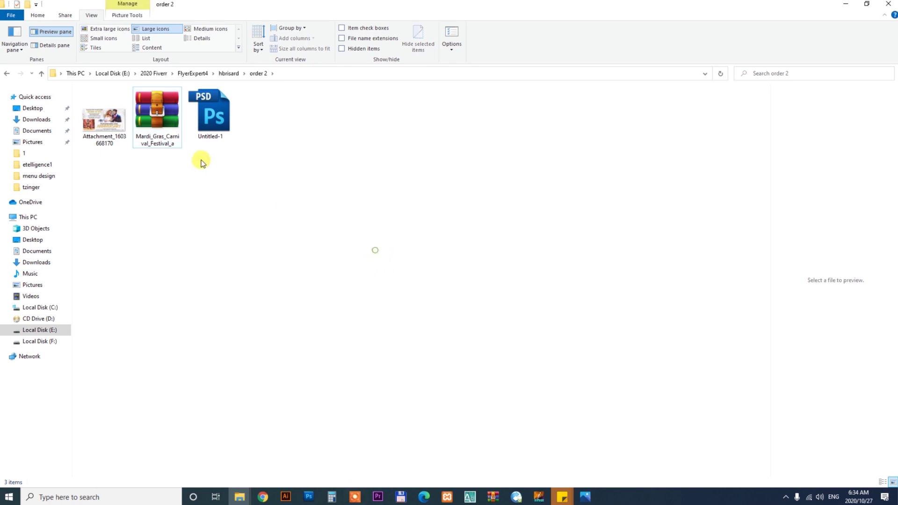
left_click(147, 107)
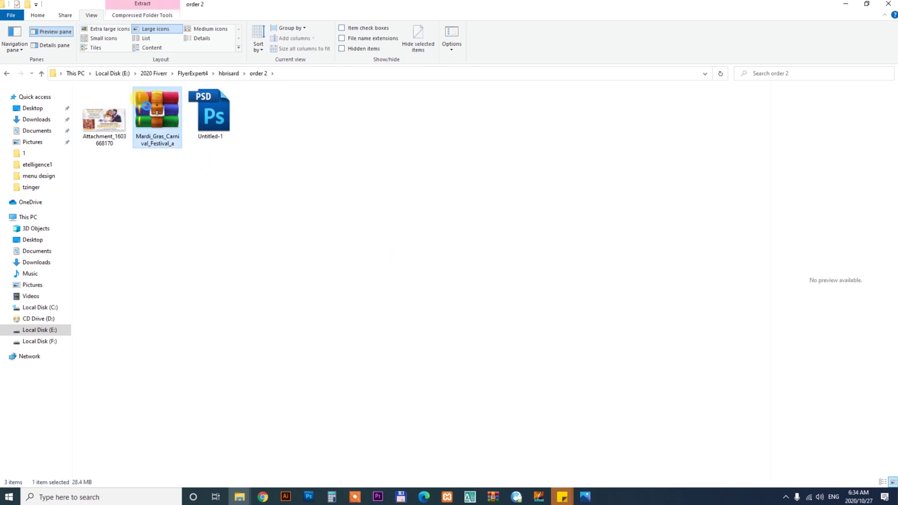
right_click(147, 108)
left_click(181, 154)
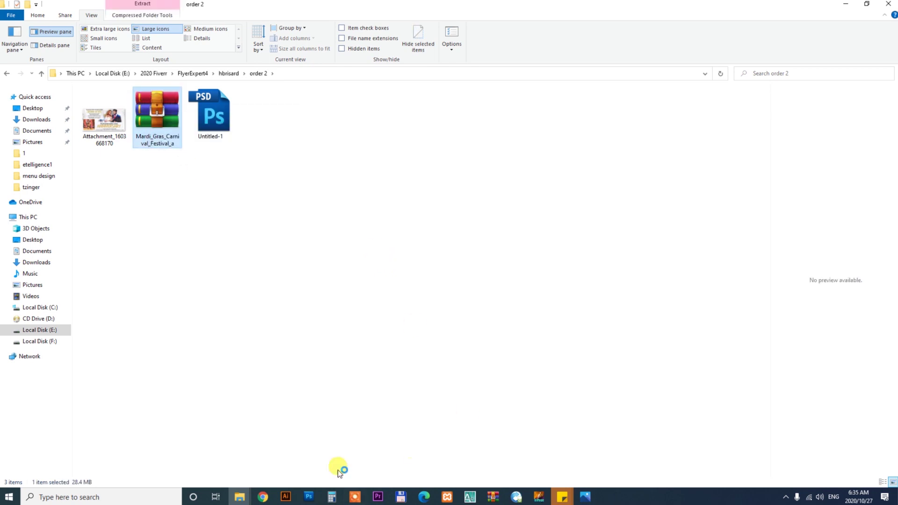
left_click(354, 497)
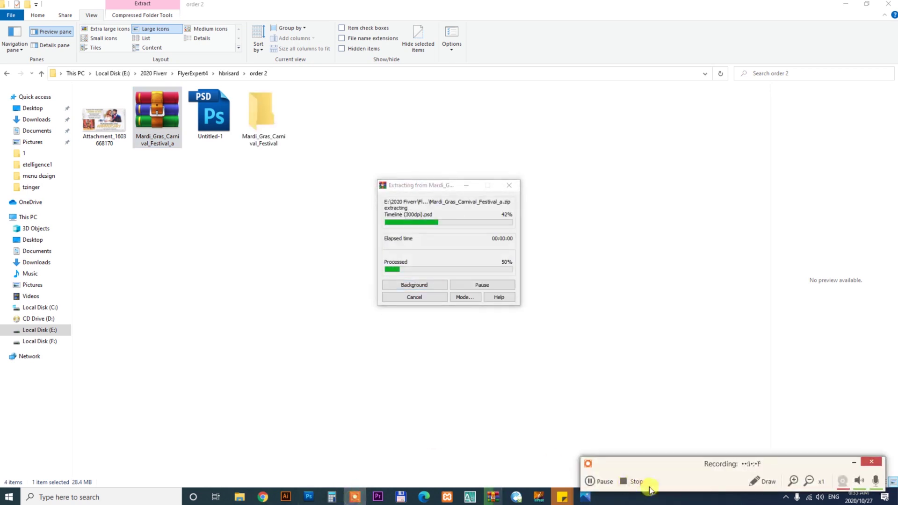
left_click(599, 483)
left_click(853, 463)
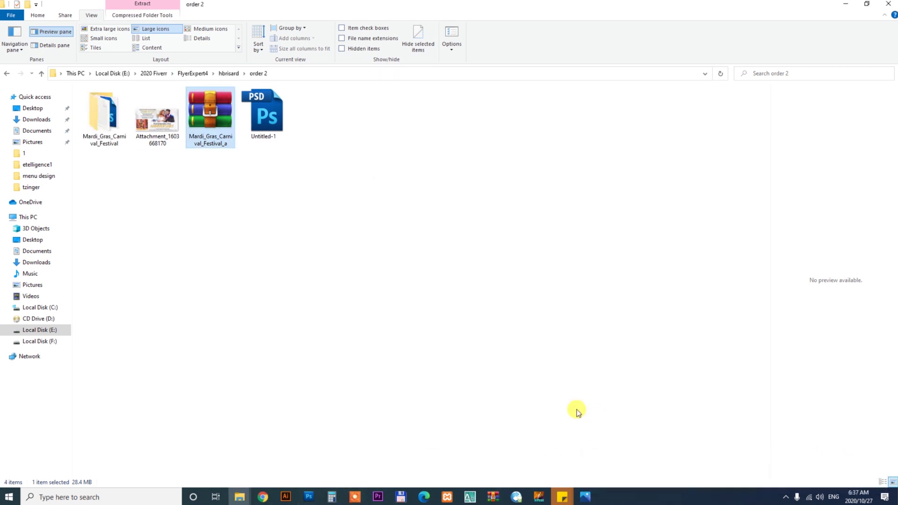
Re-extract the zip with Yes to All, then open Untitled-1.psd in Photoshop.
right_click(211, 112)
left_click(231, 157)
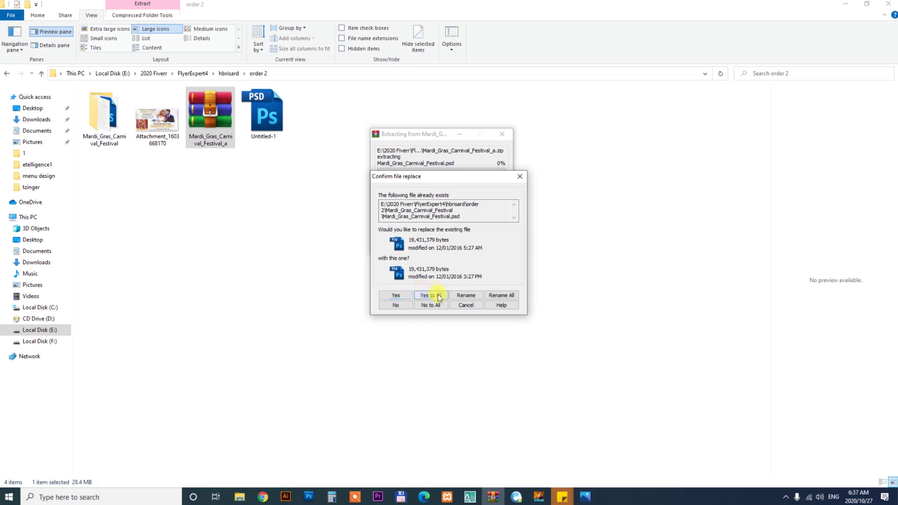
left_click(439, 295)
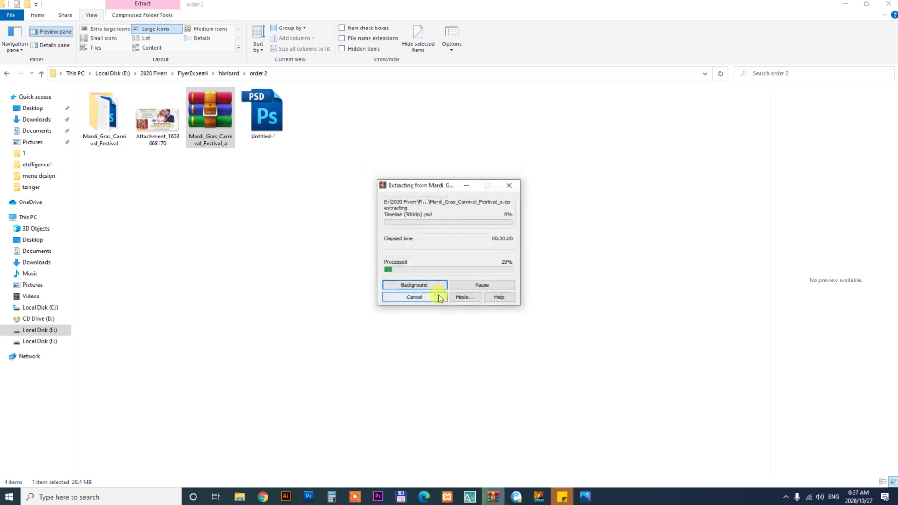
left_click(280, 119)
double_click(273, 124)
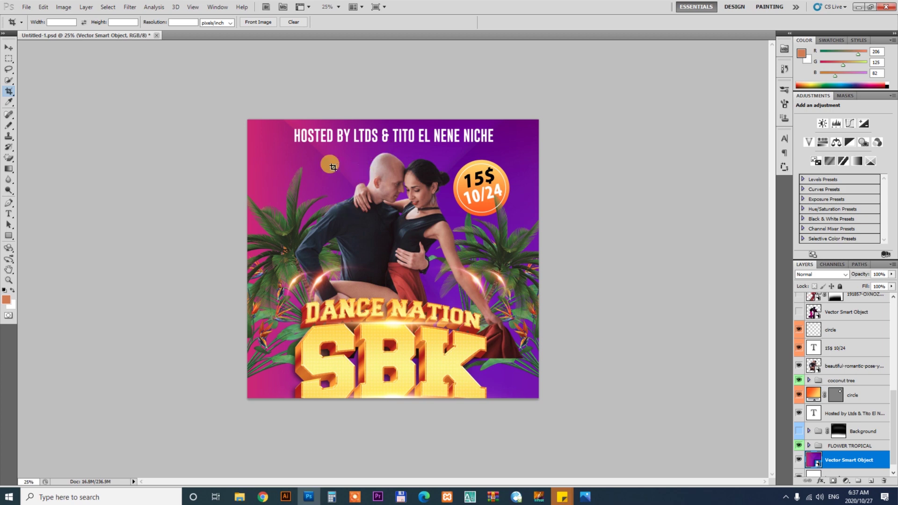
Open the extracted Mardi_Gras_Carnival_Festival folder in order 2 and select its main PSD.
key("v")
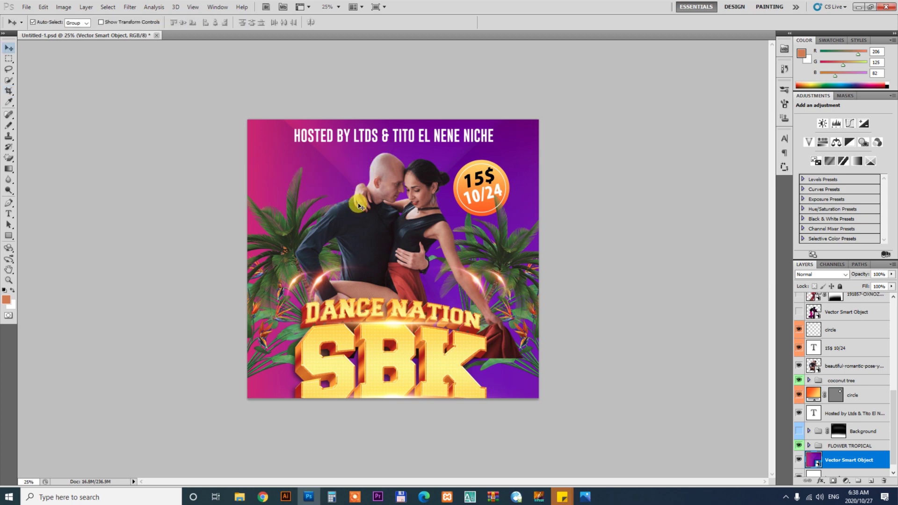
mouse_move(240, 497)
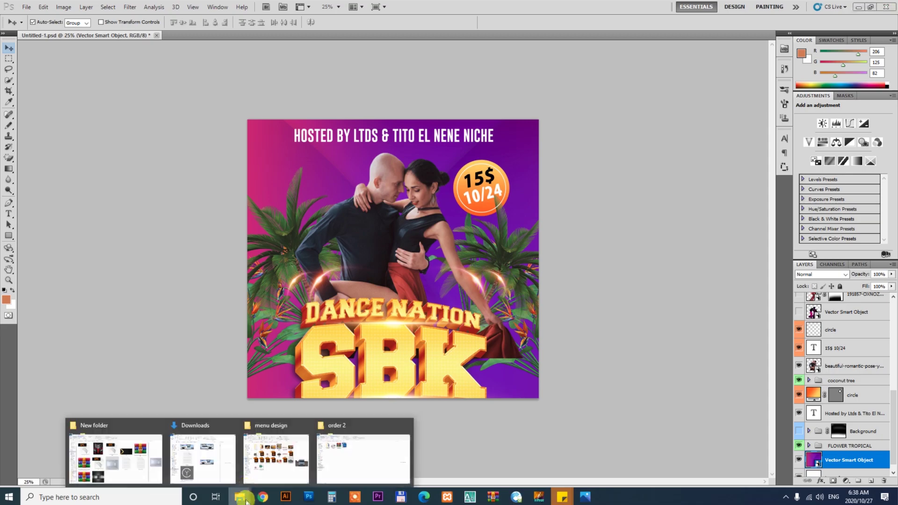
left_click(367, 448)
double_click(123, 149)
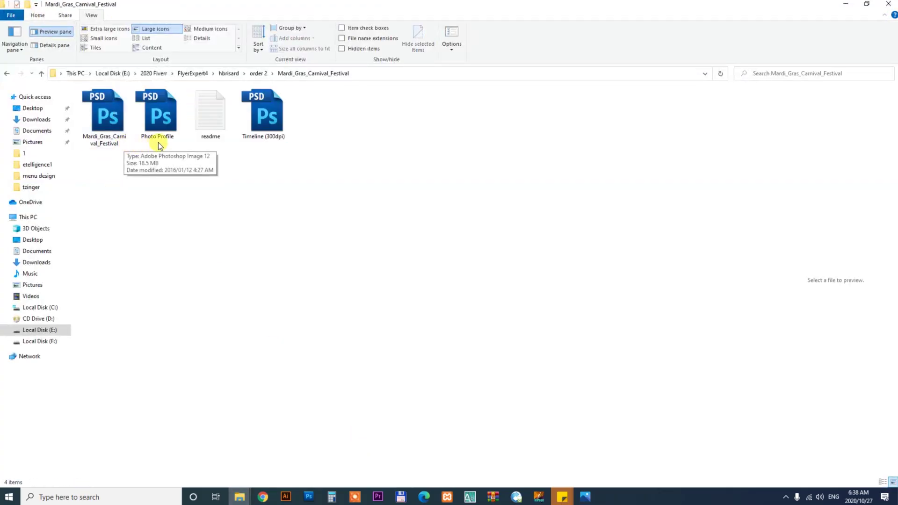
left_click(160, 124)
left_click(105, 128)
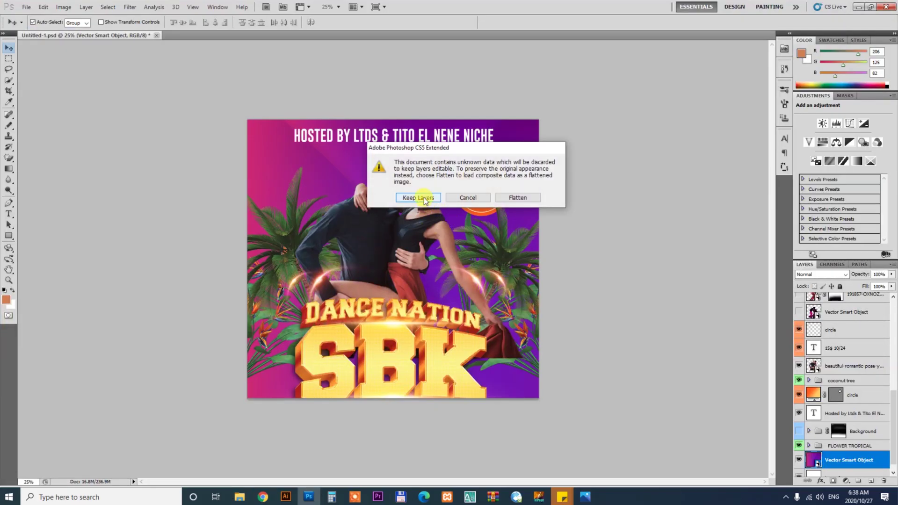
Open the template keeping layers, skip the font warning, and delete the Elegantflyer watermark layer.
left_click(424, 197)
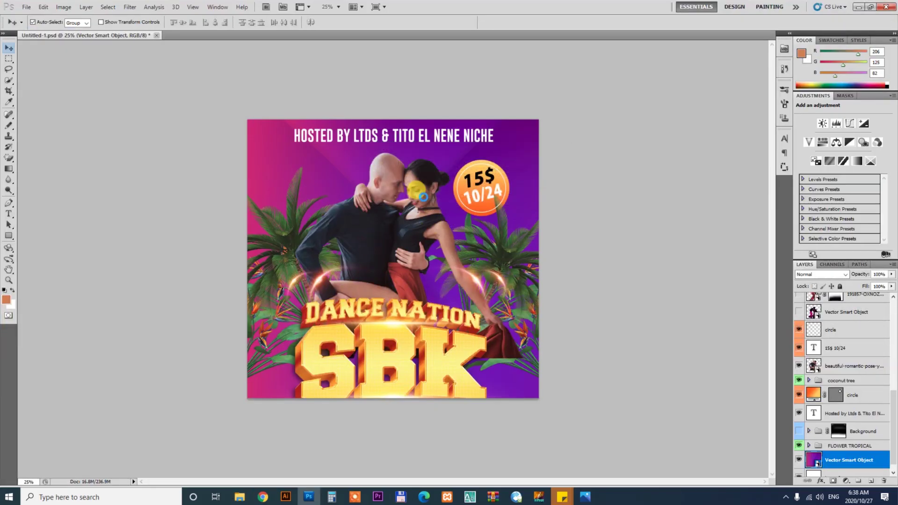
left_click(466, 195)
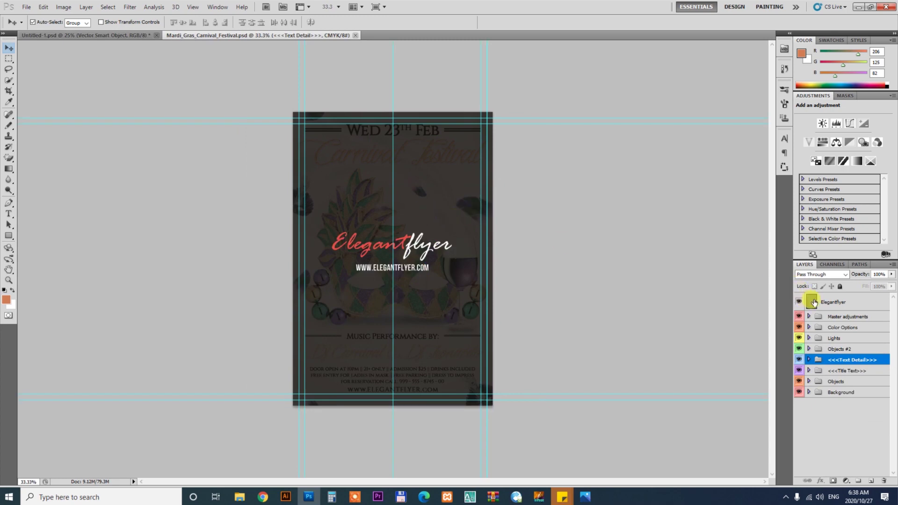
left_click(830, 302)
key("Delete")
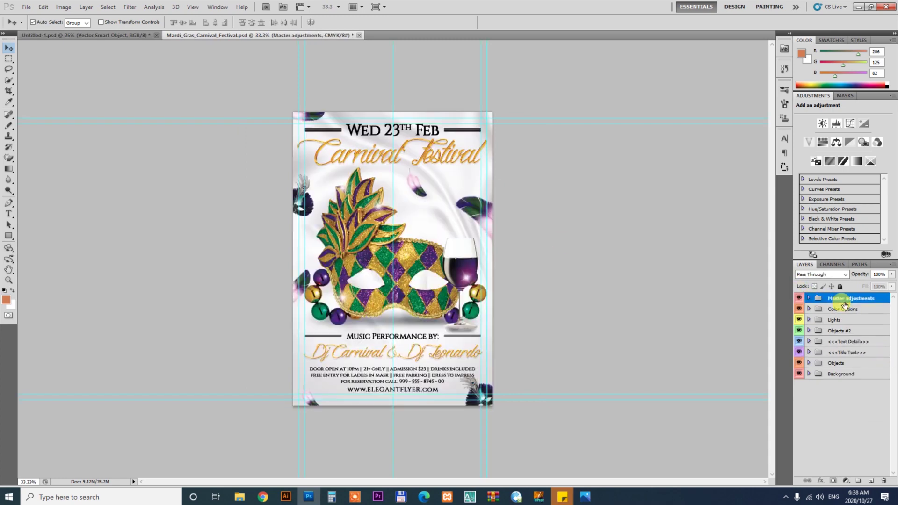
Zoom in to inspect the carnival mask and festival title, then return to Untitled-1.psd.
key("z")
left_click(401, 272)
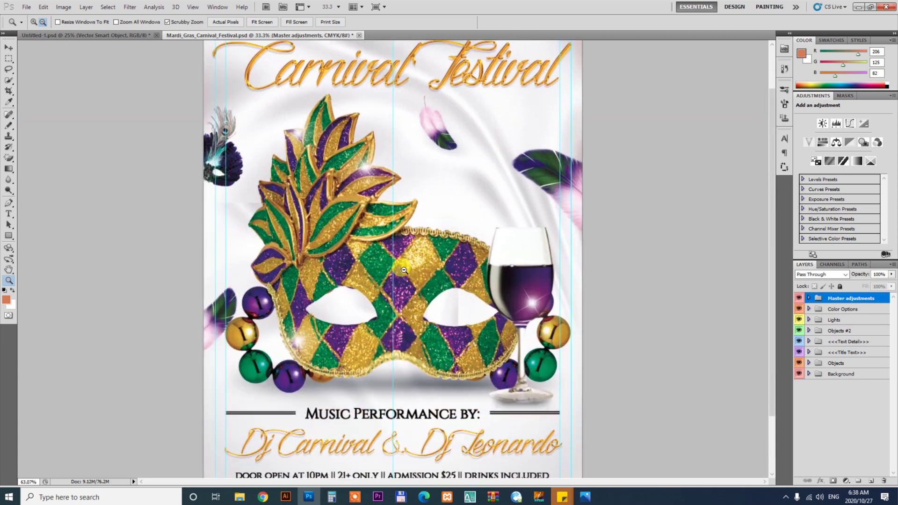
left_click_drag(404, 271, 416, 270)
key("v")
mouse_move(486, 202)
left_mouse_down()
mouse_move(497, 289)
mouse_move(487, 219)
left_mouse_up()
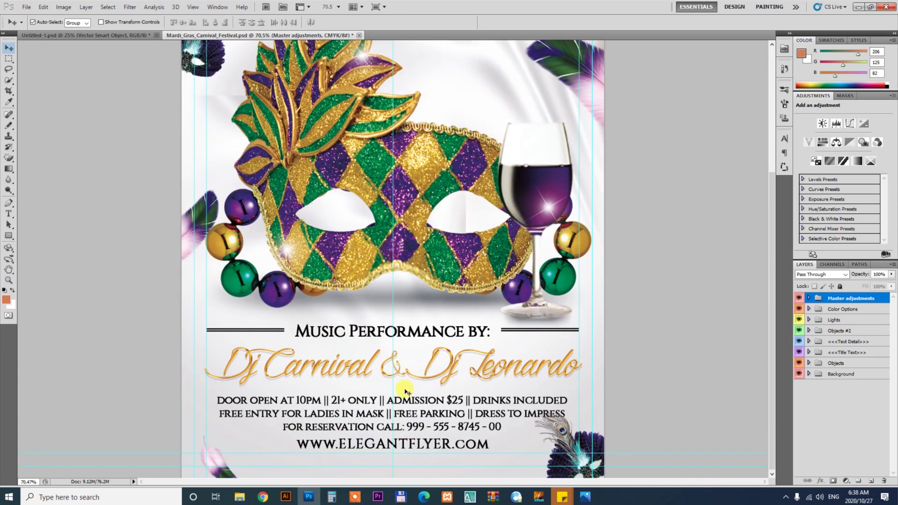
key("z")
left_click_drag(404, 389, 379, 319)
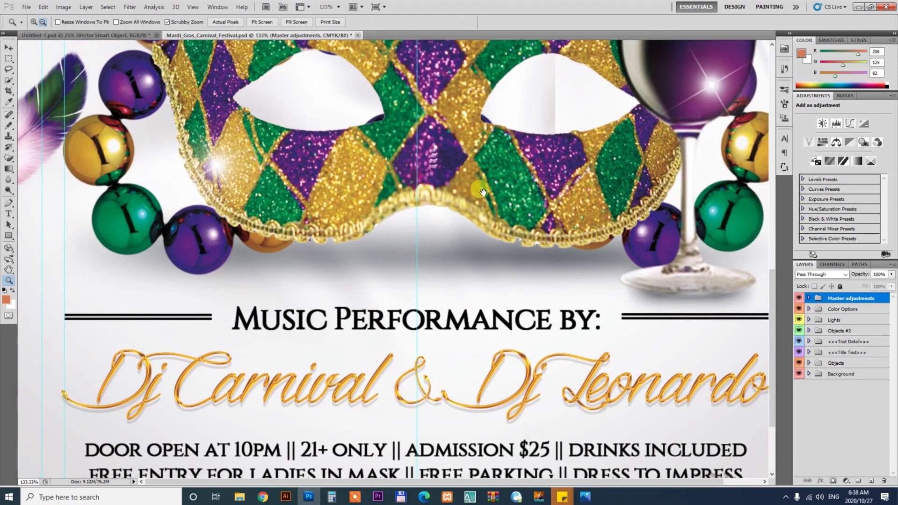
key("v")
key("ctrl+minus")
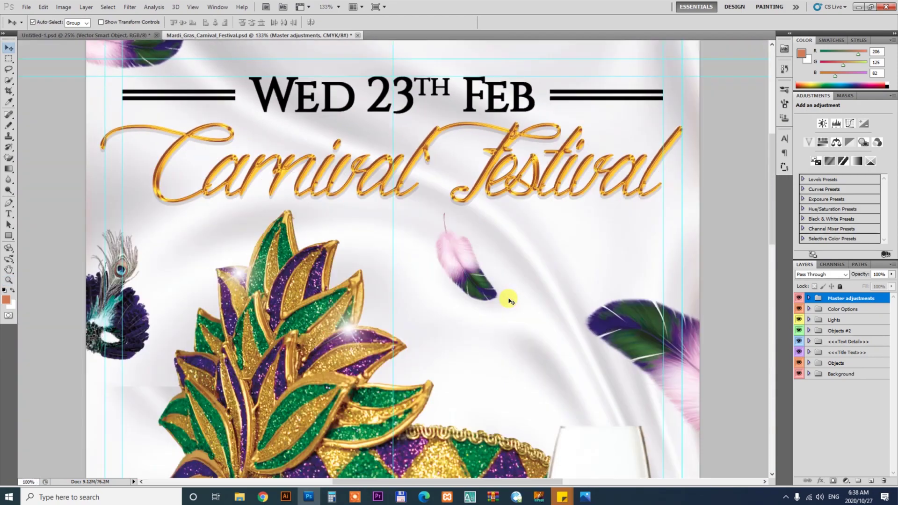
key("ctrl+minus")
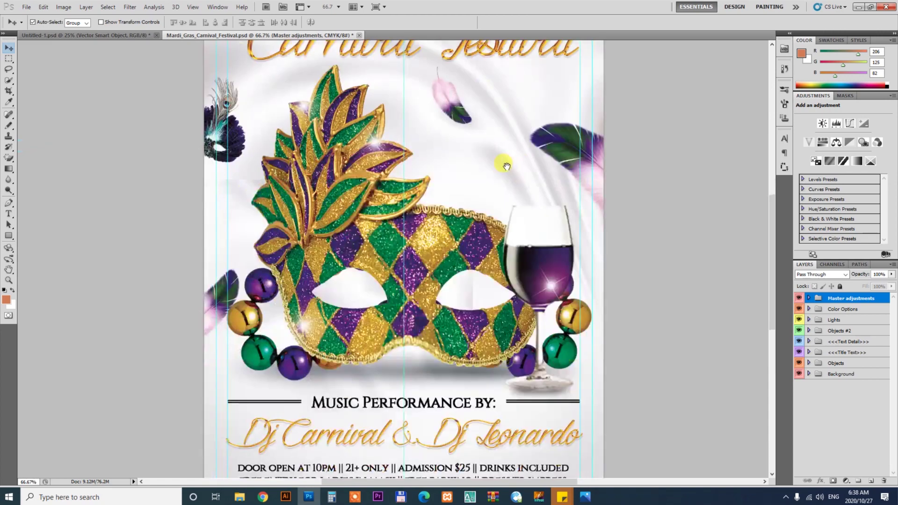
left_click_drag(507, 363, 525, 301)
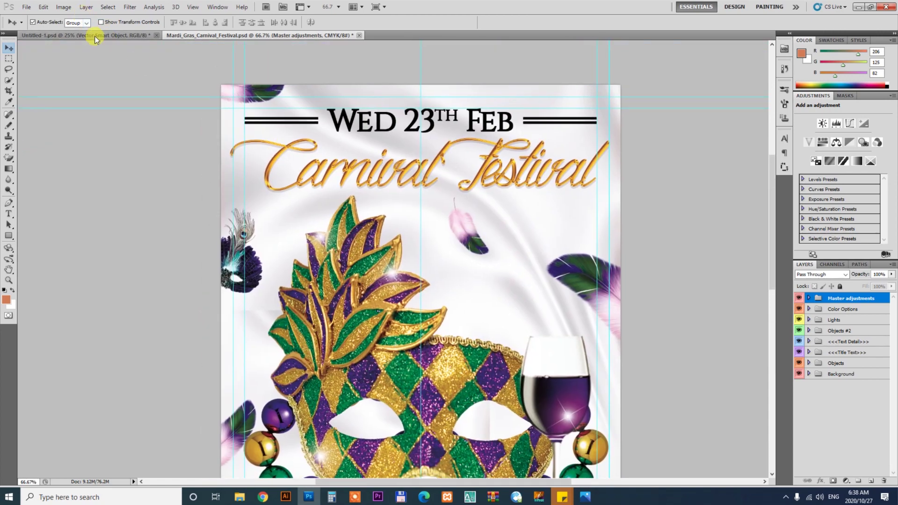
left_click(95, 36)
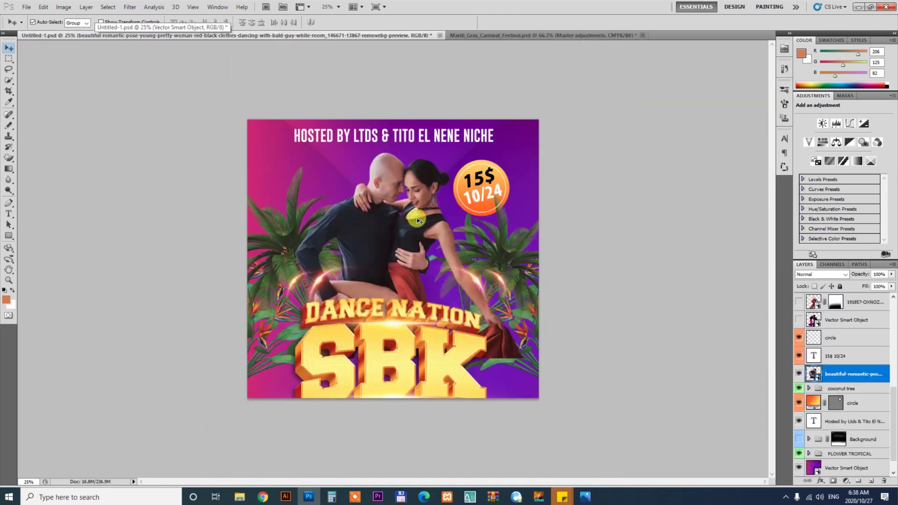
left_click_drag(419, 221, 506, 298)
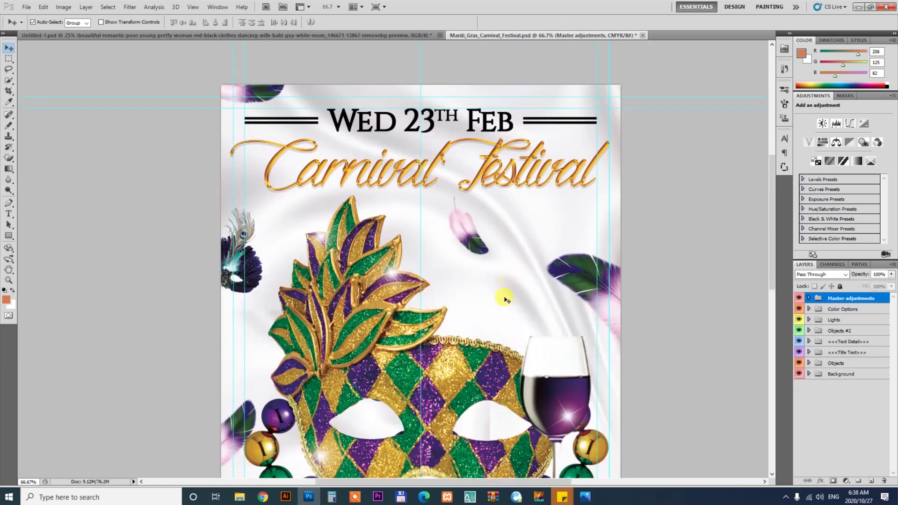
left_click_drag(264, 59, 333, 37)
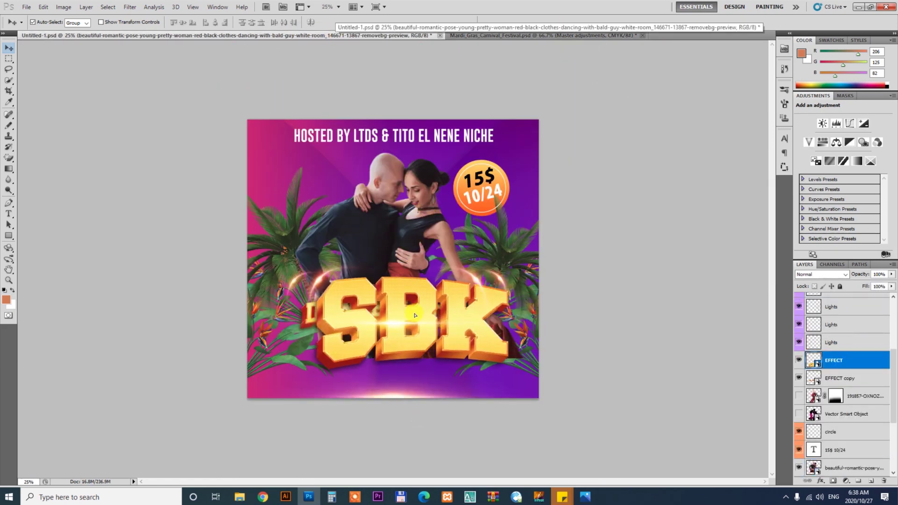
Hide the SBK and DANCE NATION titles and delete the palm trees and dancing couple.
left_click_drag(397, 360, 397, 281)
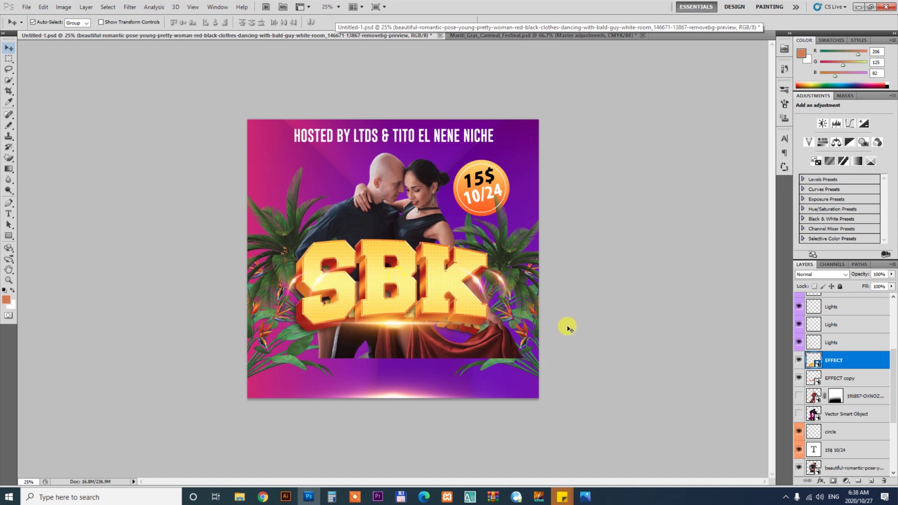
left_click(799, 361)
left_click_drag(414, 265, 435, 306)
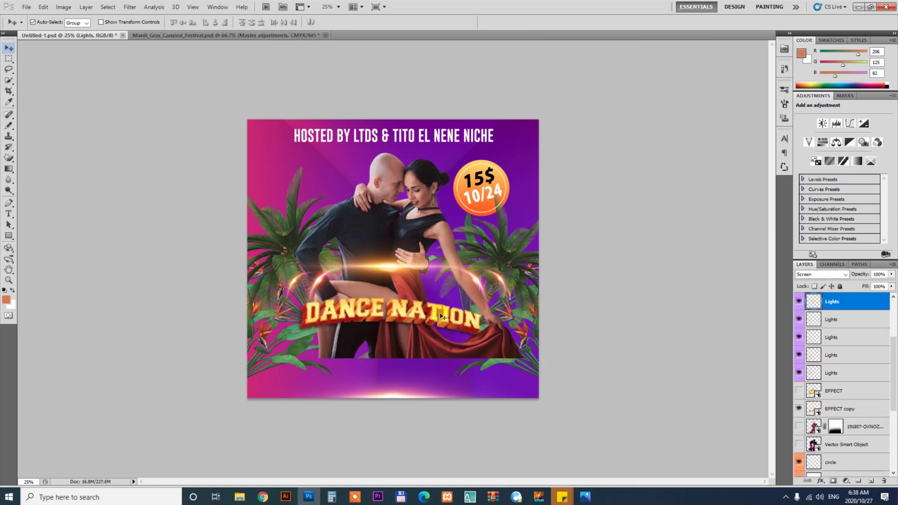
left_click(798, 303)
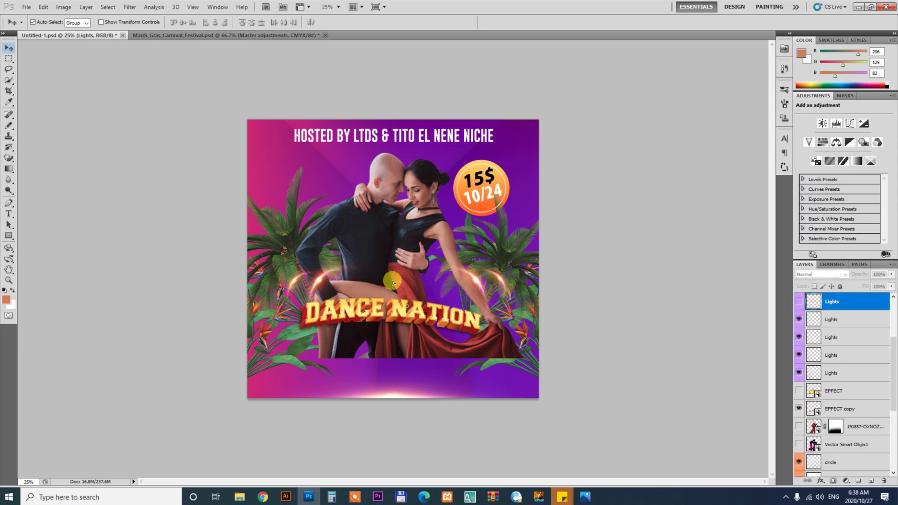
left_click(311, 215)
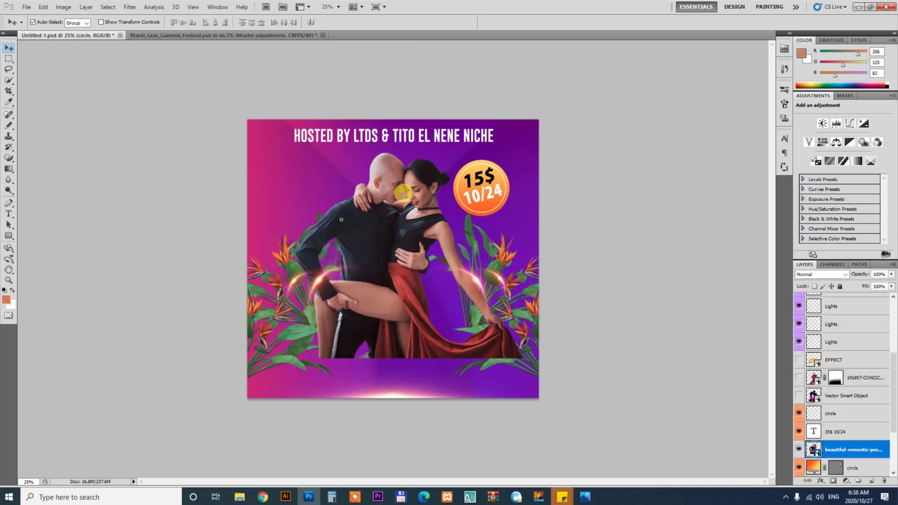
key("Delete")
key("Delete")
Delete the flowers, move the price text out and hosted-by line right, and hide the light glows.
key("Delete")
left_click_drag(341, 240, 465, 259)
key("Delete")
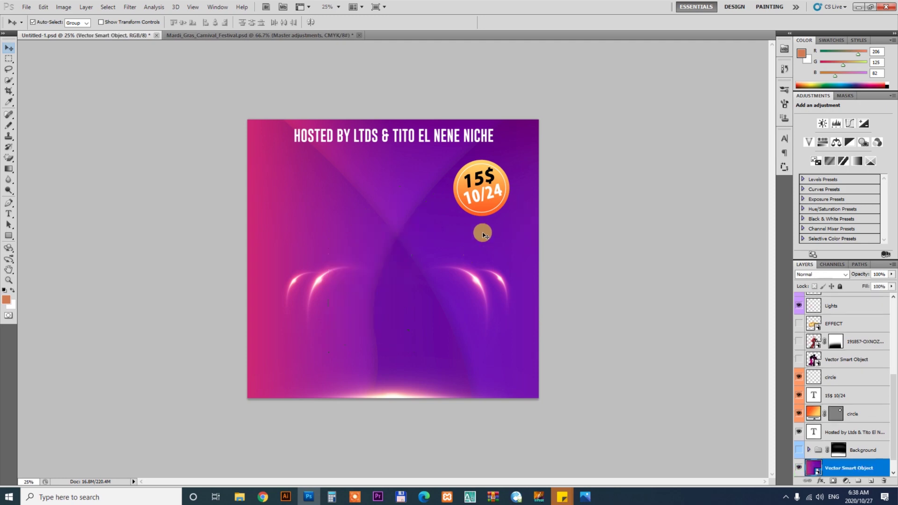
left_click_drag(485, 189, 476, 225)
key("Delete")
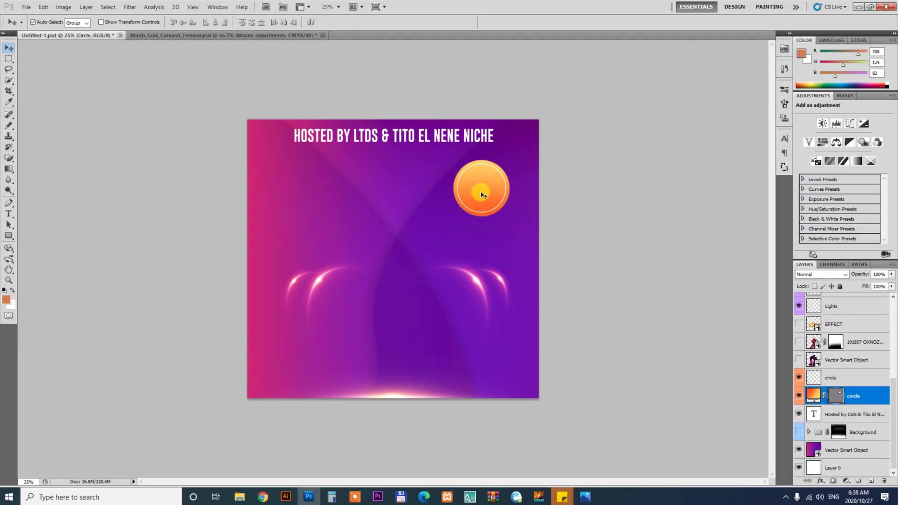
left_click_drag(457, 136, 478, 137)
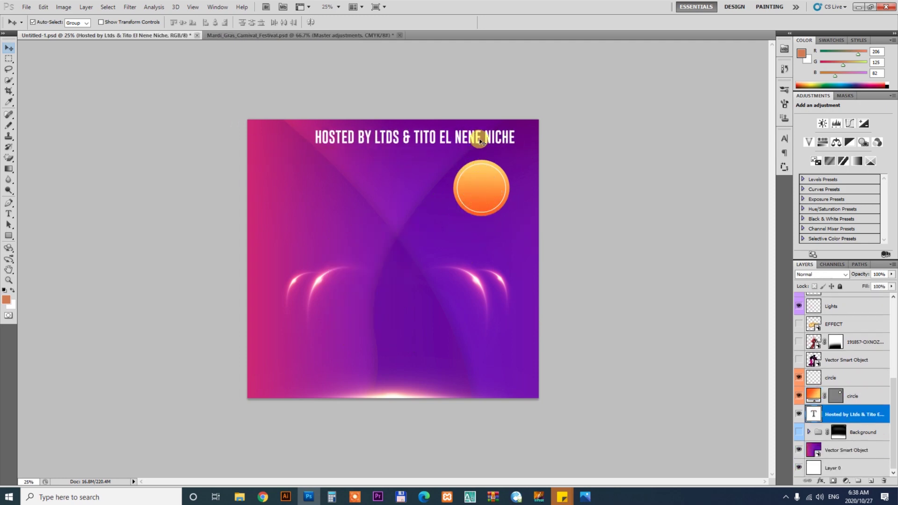
left_click_drag(397, 330, 396, 392)
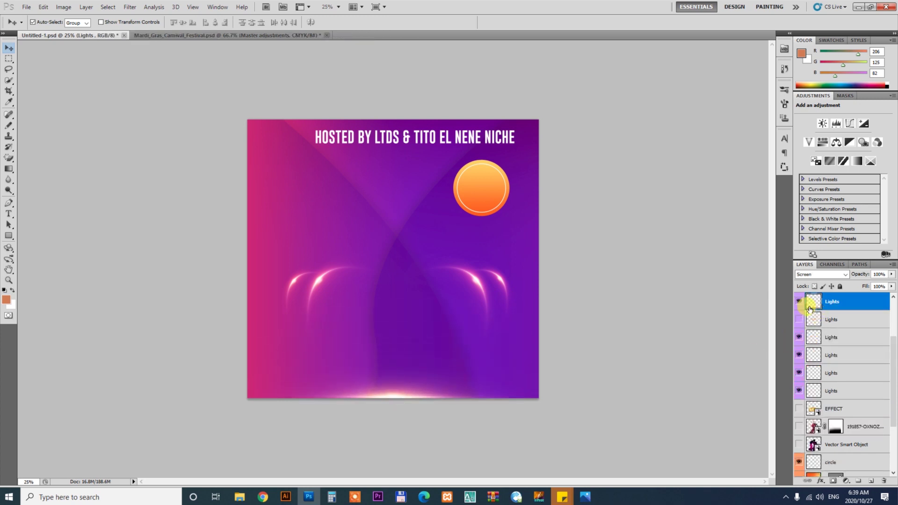
mouse_move(809, 309)
left_mouse_down()
mouse_move(798, 321)
mouse_move(800, 392)
left_mouse_up()
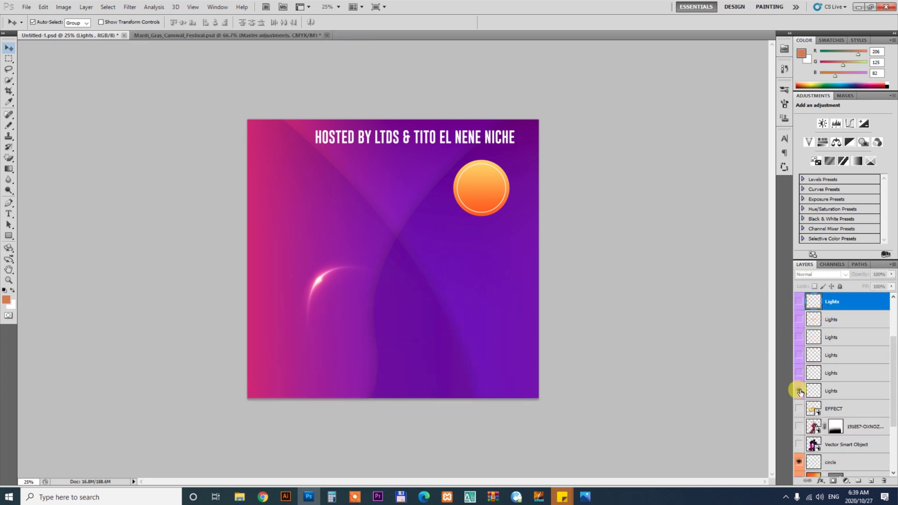
left_click(800, 391)
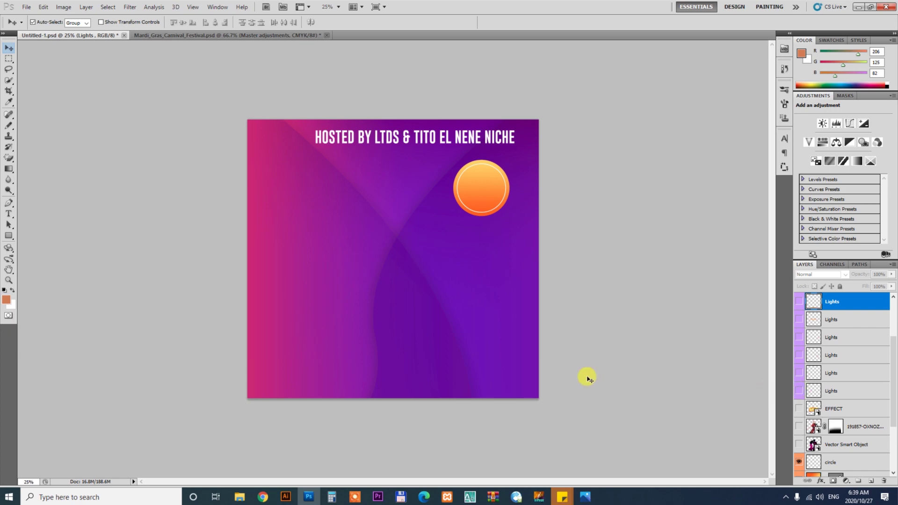
left_click(203, 37)
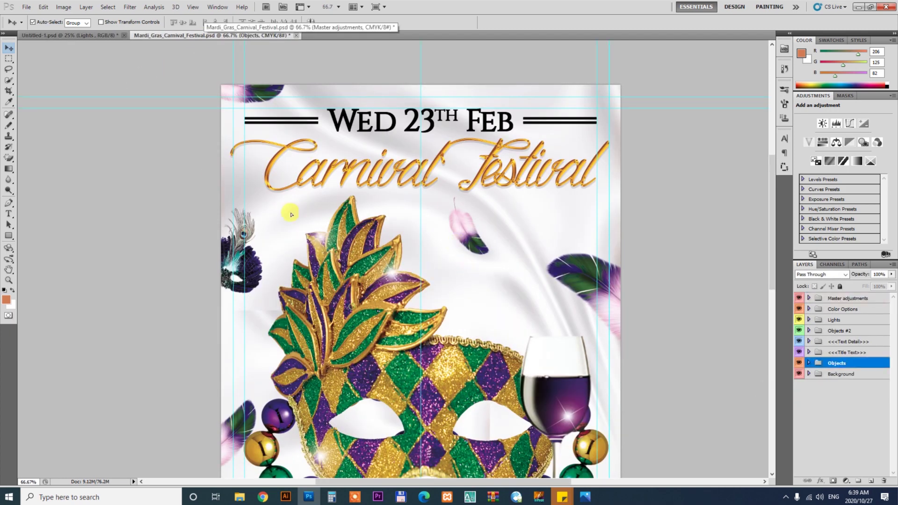
Hide the carnival mask artwork, ungroup the satin Background group, and drag its layers toward the dance flyer.
left_click_drag(444, 200, 379, 279)
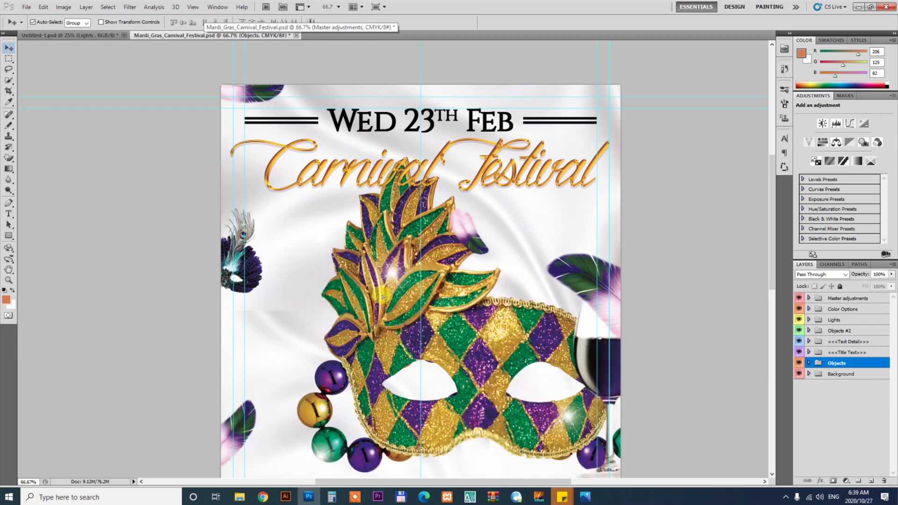
left_click(799, 363)
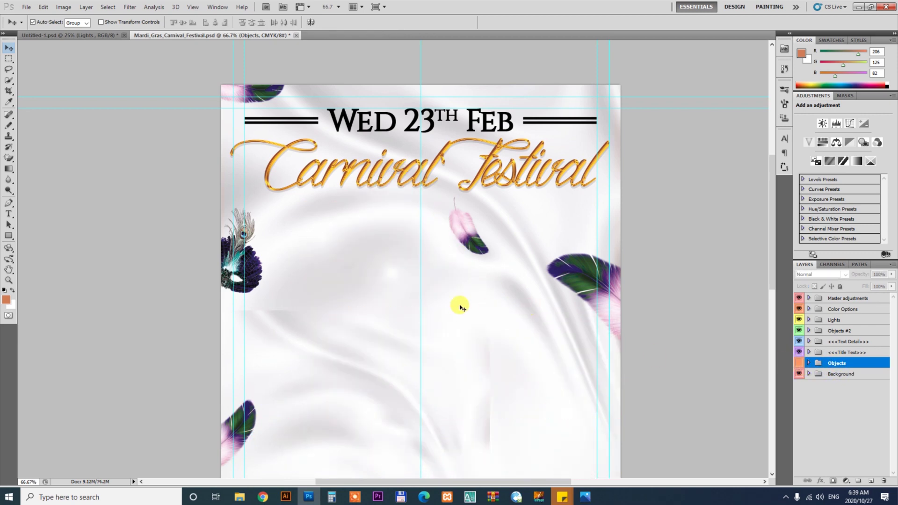
left_click(860, 378)
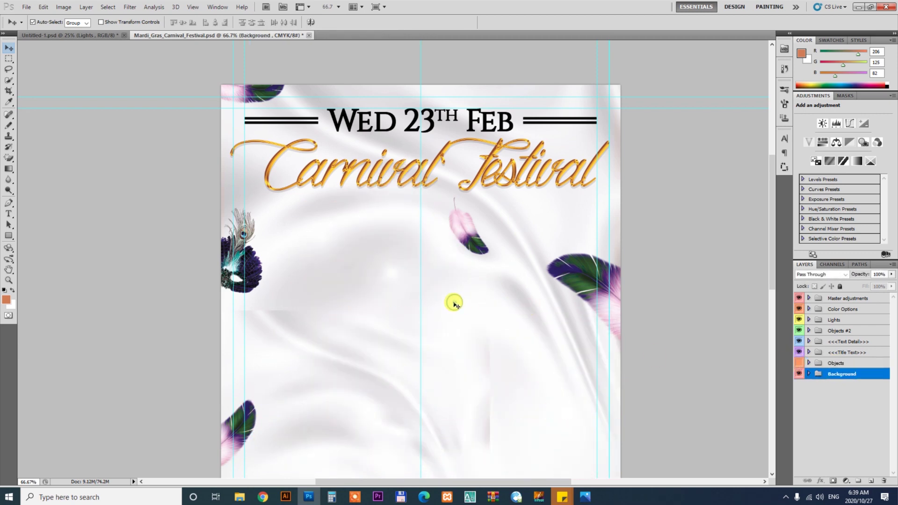
right_click(857, 376)
left_click(845, 280)
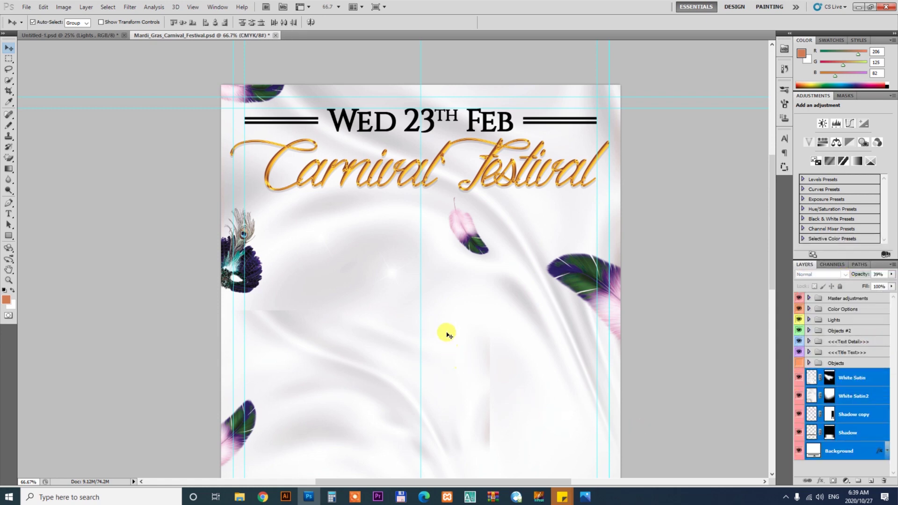
mouse_move(587, 431)
left_mouse_down()
mouse_move(445, 411)
mouse_move(337, 367)
mouse_move(91, 35)
left_mouse_up()
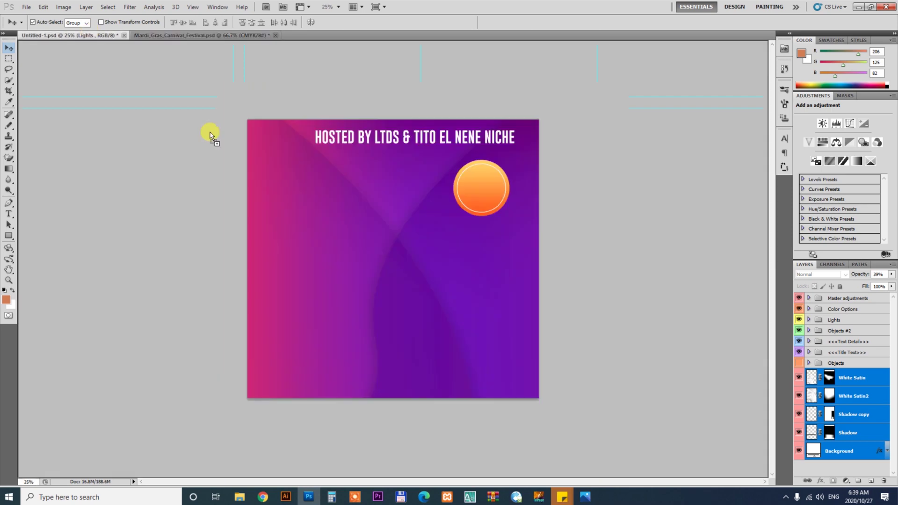
Drop the satin layers onto the dance flyer and scale them to fill the canvas.
left_click_drag(92, 35, 434, 275)
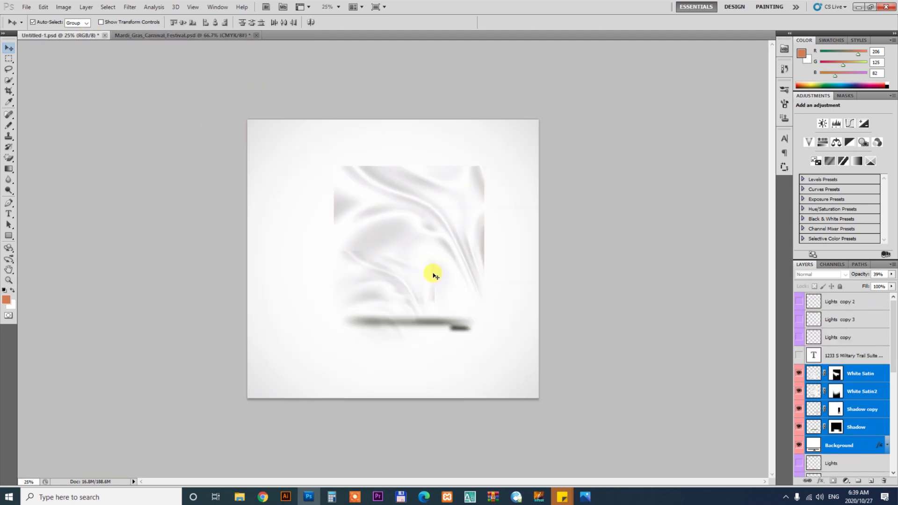
key("ctrl+minus")
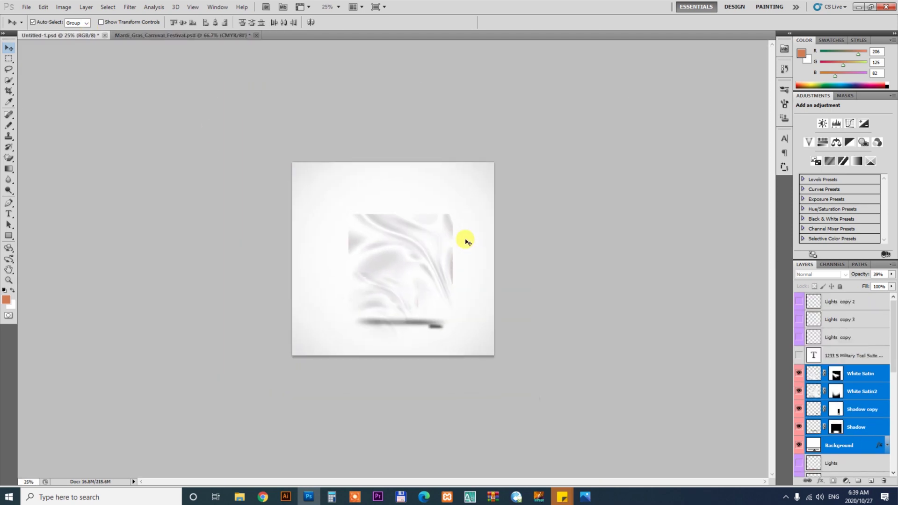
key("ctrl+t")
left_click_drag(456, 220, 487, 133)
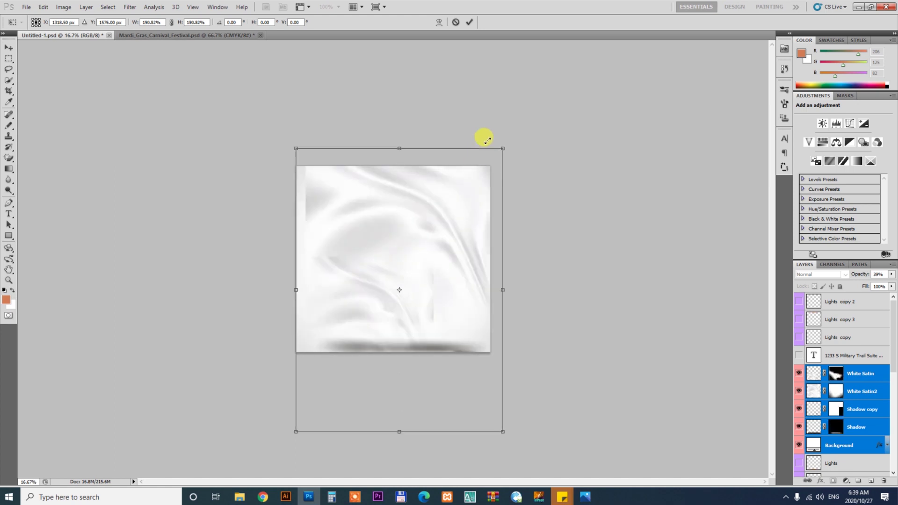
left_click_drag(480, 212, 473, 212)
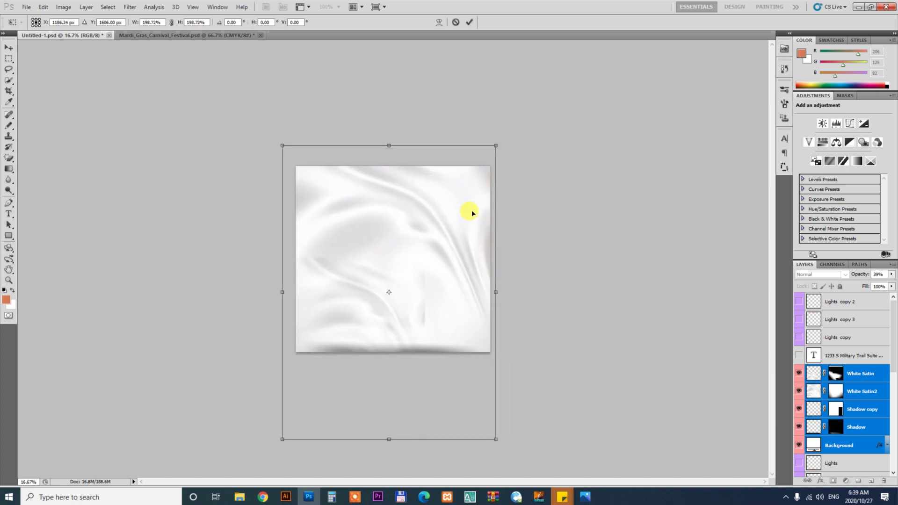
left_click_drag(496, 145, 499, 136)
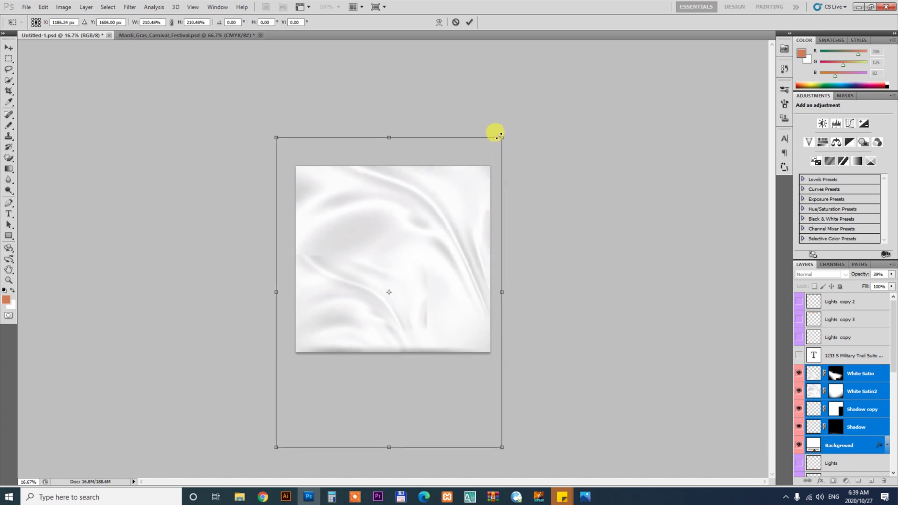
key("Return")
Move the White Satin layer up, enlarge it by about a quarter, and reposition it.
key("ctrl+0")
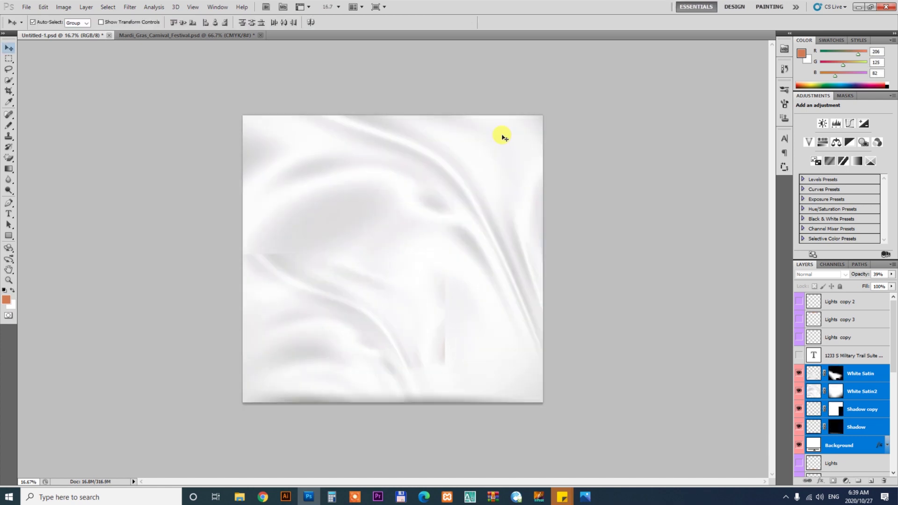
key("ctrl+minus")
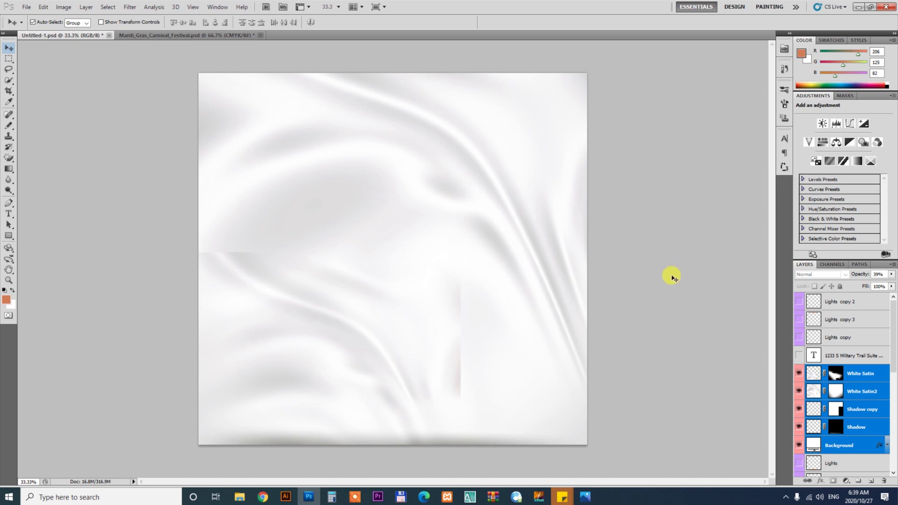
left_click(434, 361)
mouse_move(446, 373)
left_mouse_down()
mouse_move(461, 287)
mouse_move(449, 285)
left_mouse_up()
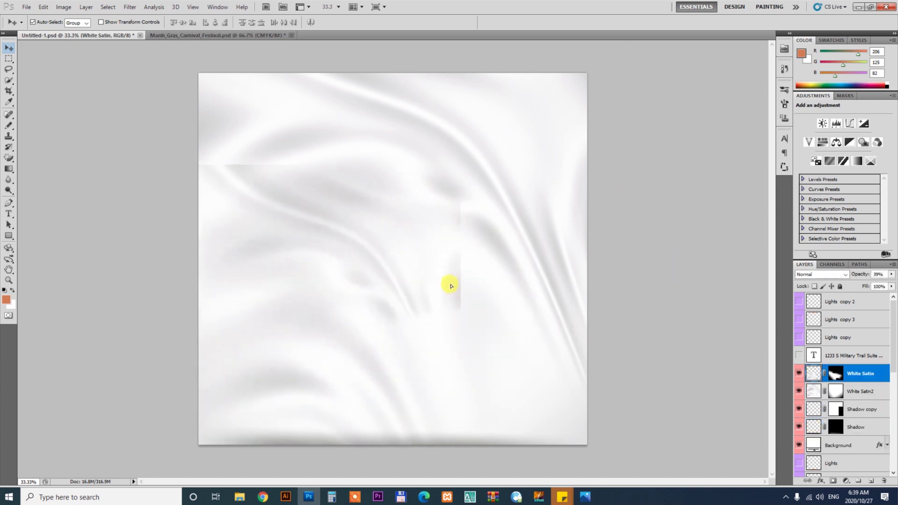
key("ctrl+t")
left_click_drag(466, 175, 503, 124)
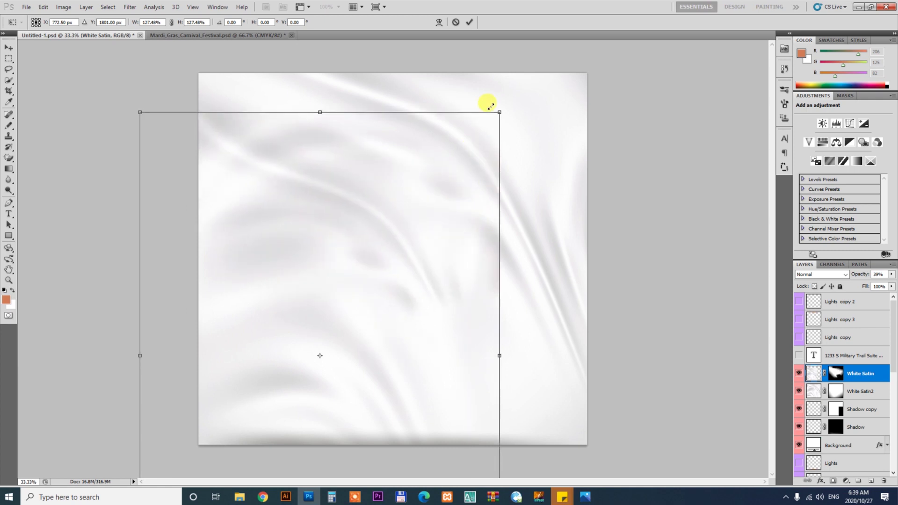
left_click_drag(468, 185, 455, 202)
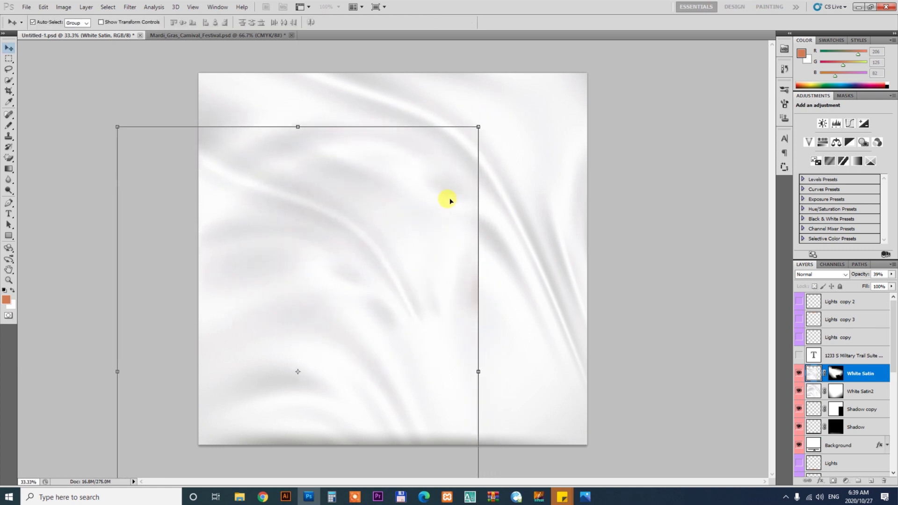
key("Return")
Target the White Satin layer mask with default black/white colours and a soft brush preset.
left_click(836, 379)
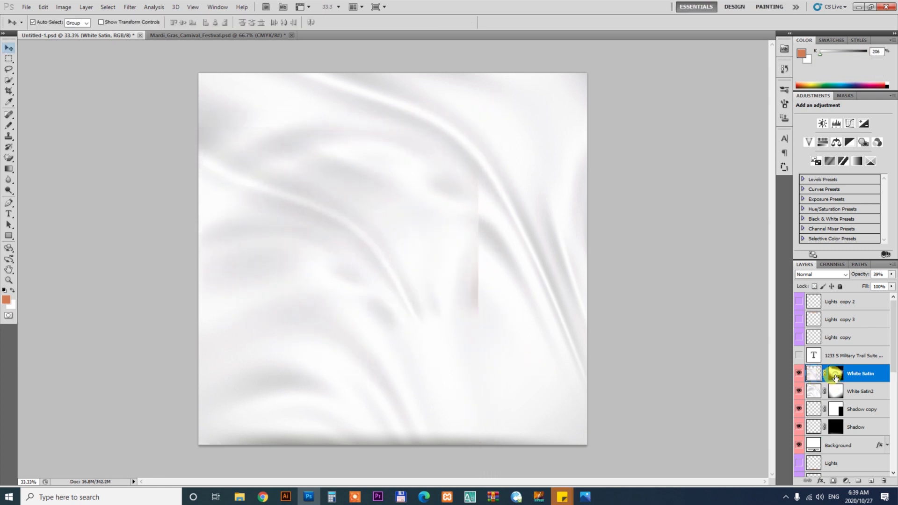
key("d")
key("b")
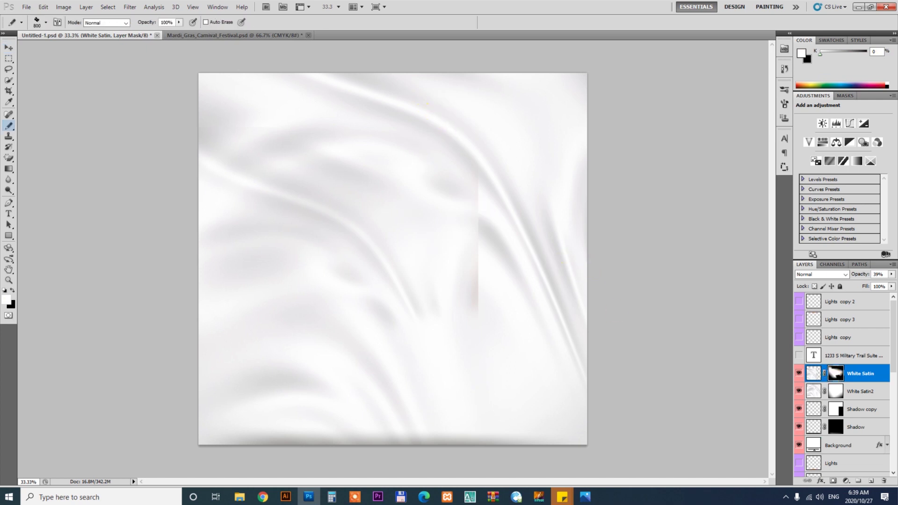
left_click(35, 24)
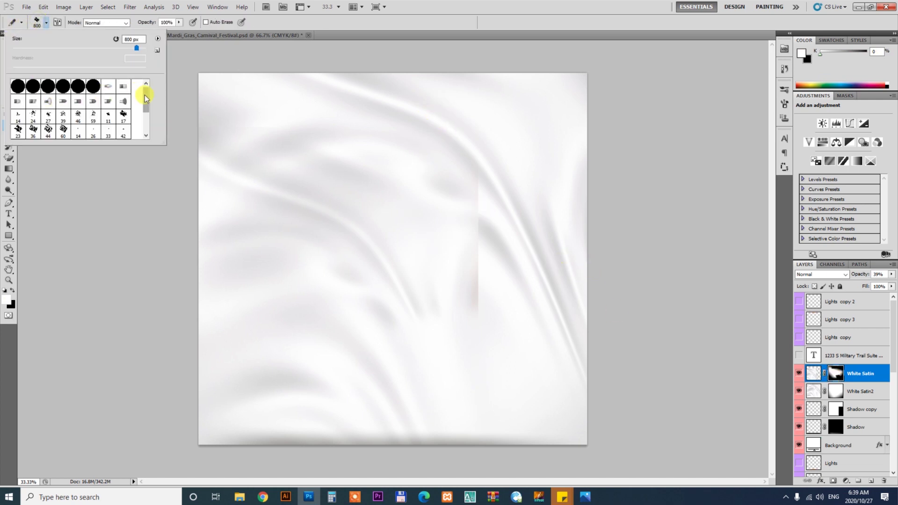
left_click(332, 24)
right_click(10, 127)
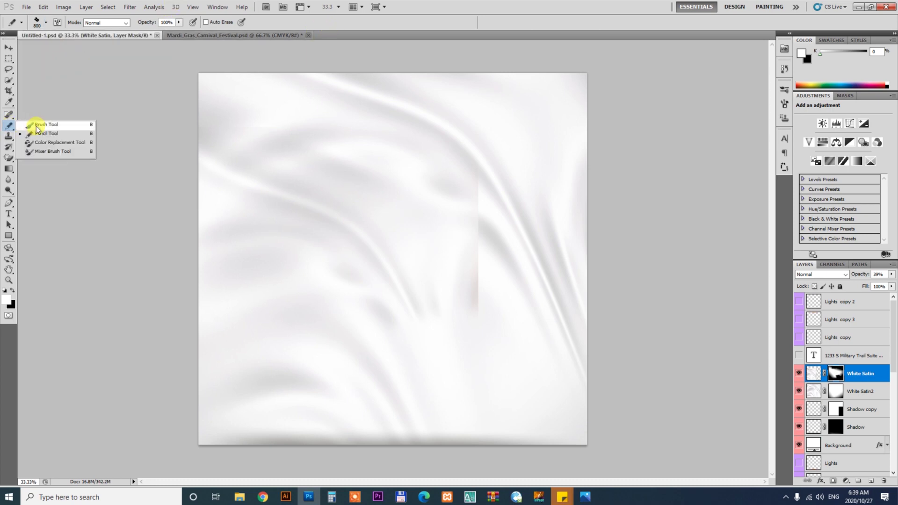
left_click(36, 124)
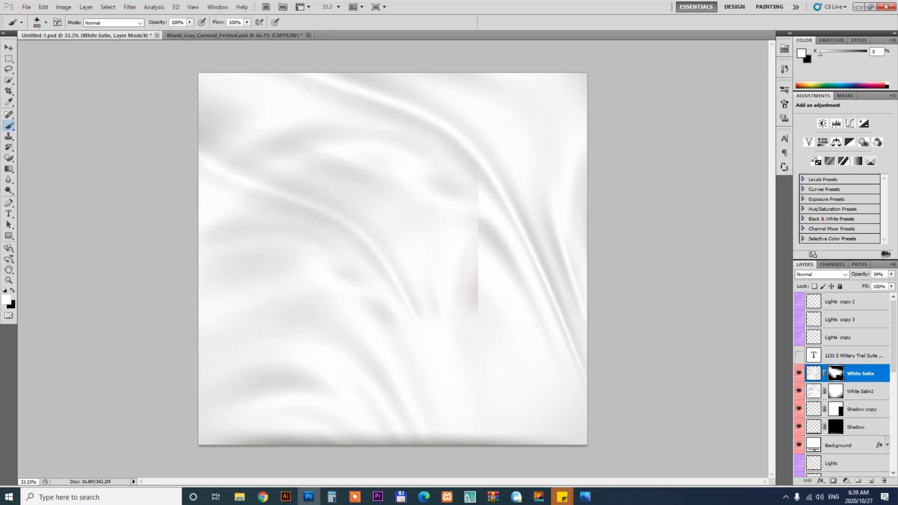
left_click(48, 24)
left_click(45, 83)
left_click(520, 8)
Paint out the hard vertical seam on the mask and shift White Satin2's folds right.
left_click_drag(455, 243, 445, 111)
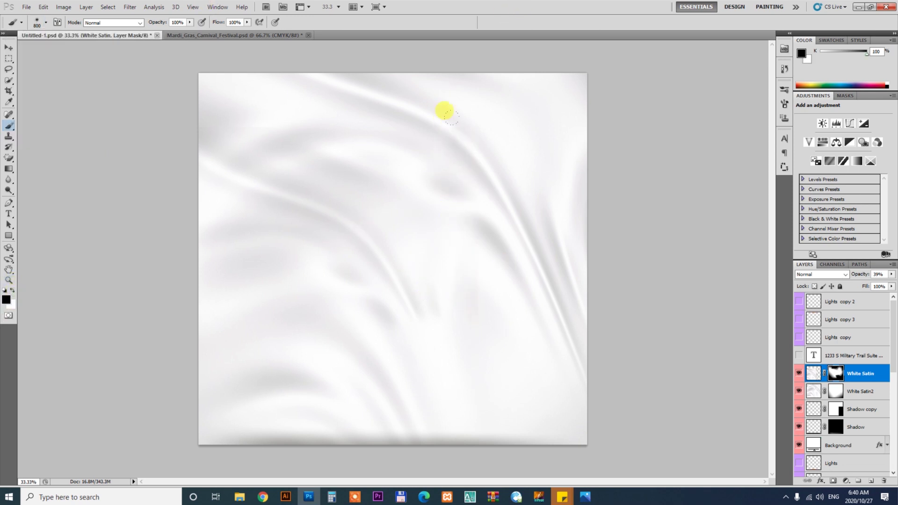
key("v")
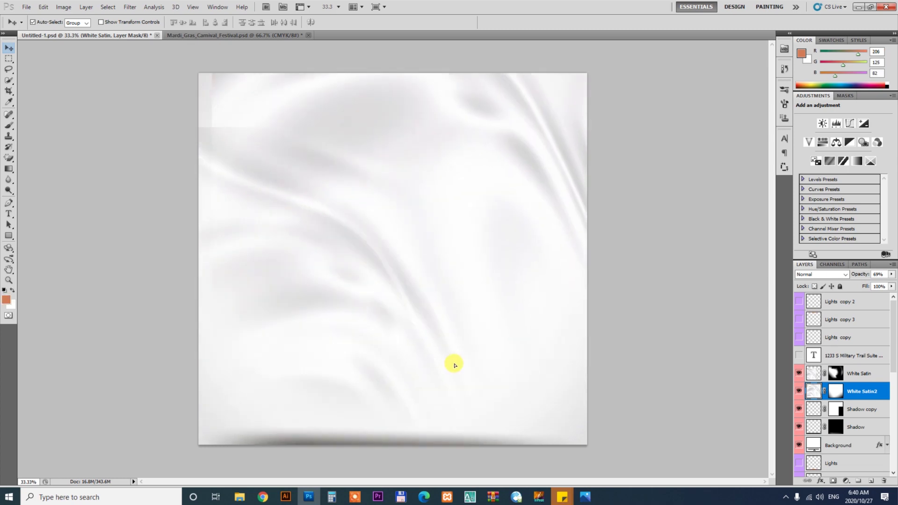
left_click_drag(455, 365, 564, 366)
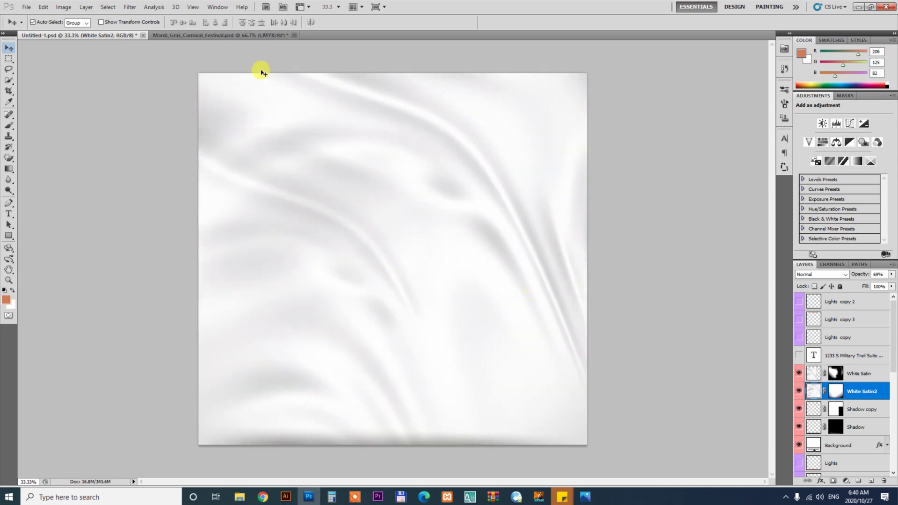
Close the fire-truck photo viewer and bring the carnival festival folder window forward.
left_click(250, 36)
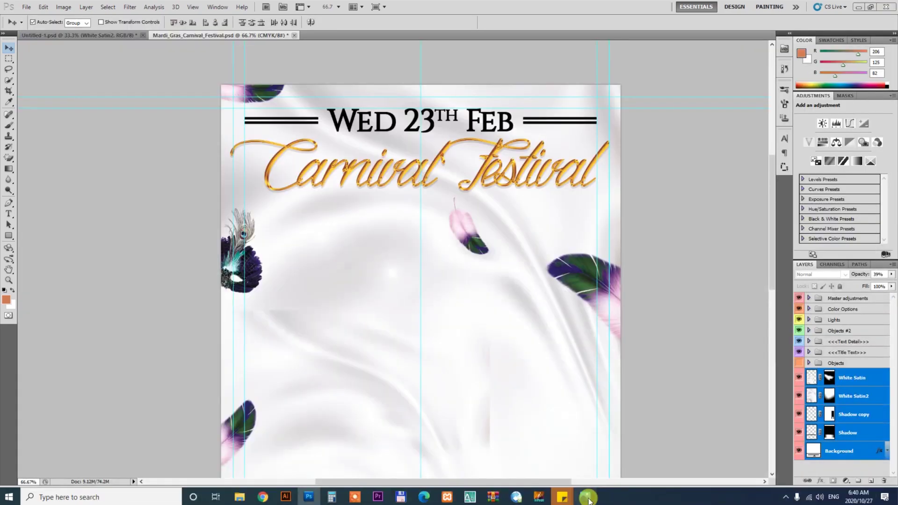
left_click(587, 497)
left_click(890, 6)
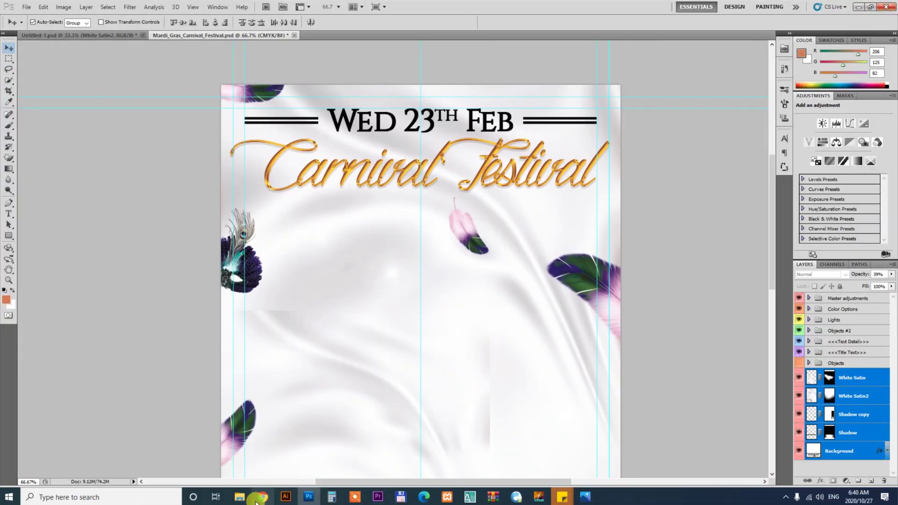
mouse_move(239, 496)
left_click(348, 457)
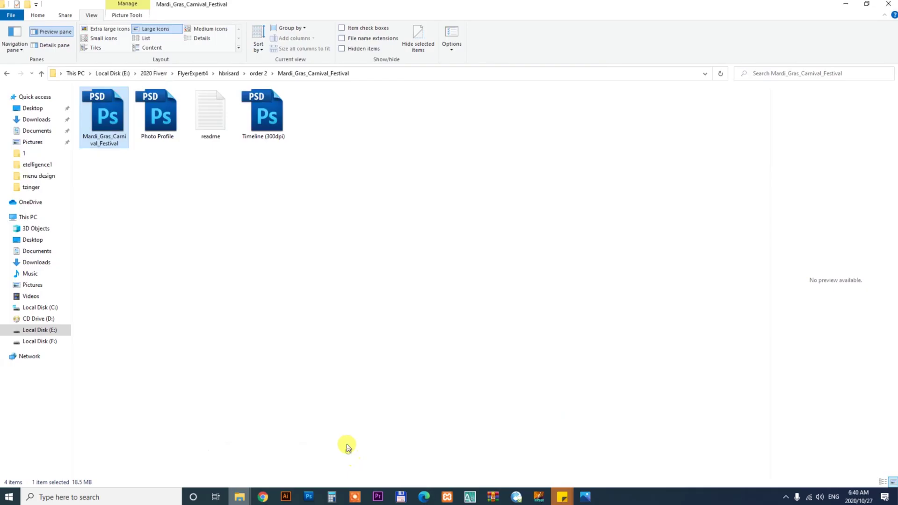
left_click(314, 358)
key("BackSpace")
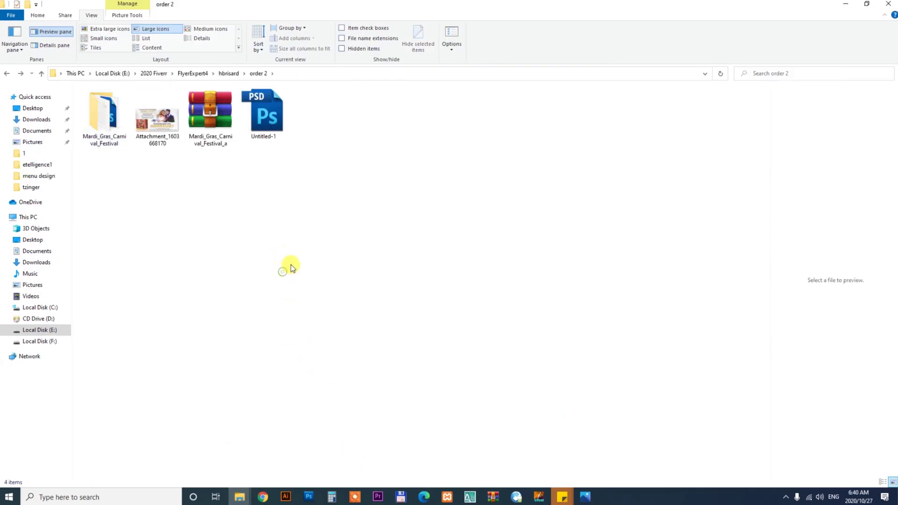
key("Right")
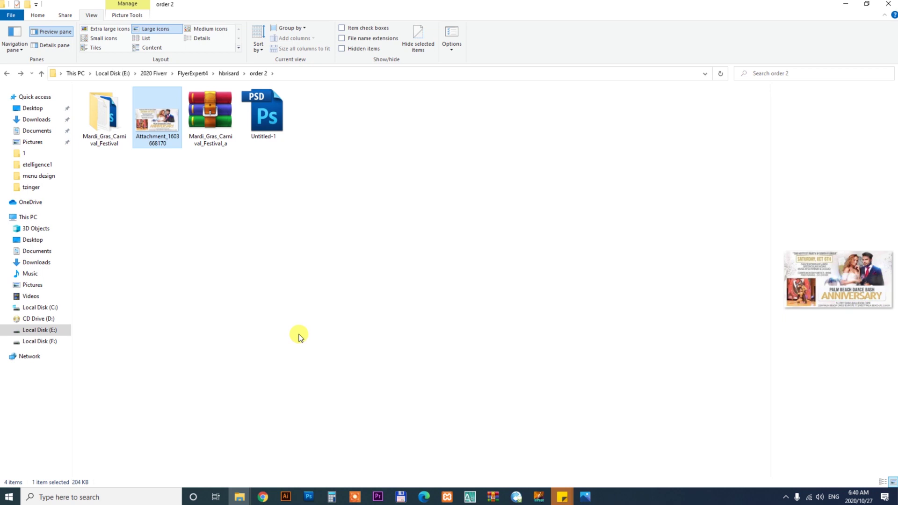
key("Return")
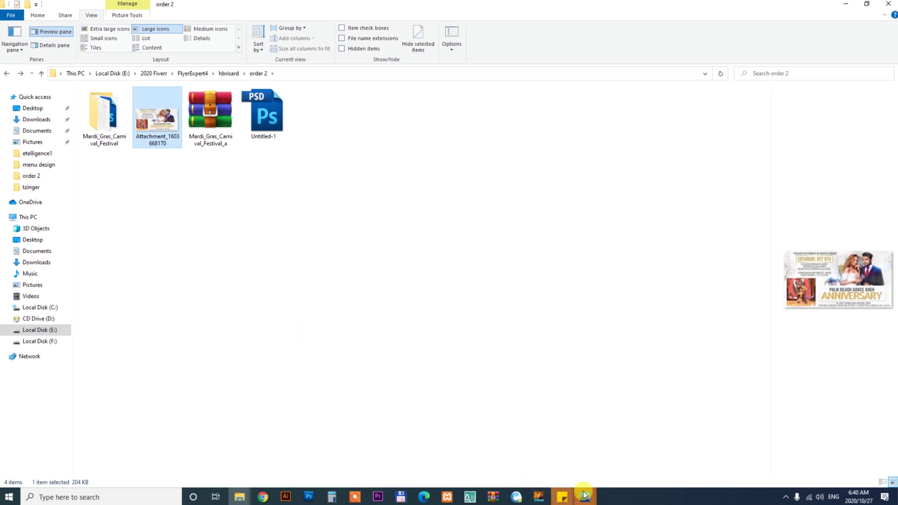
mouse_move(584, 497)
left_click(613, 438)
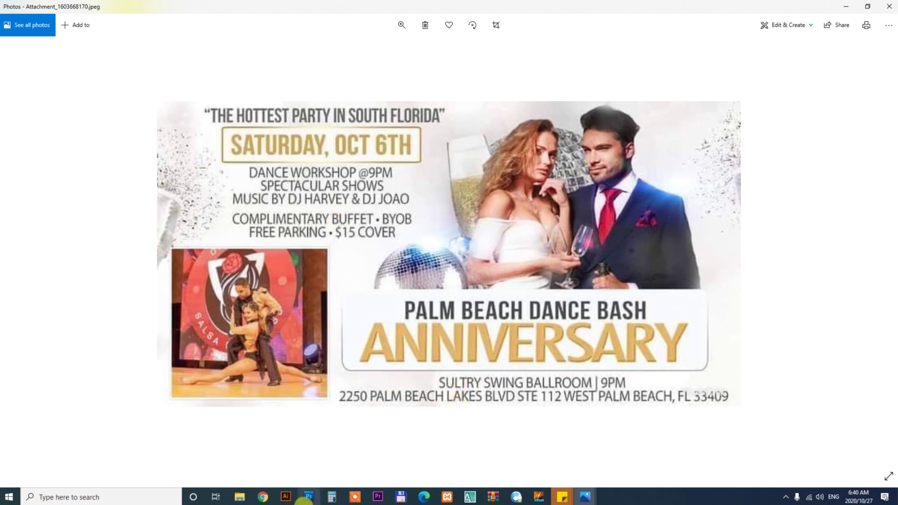
mouse_move(263, 497)
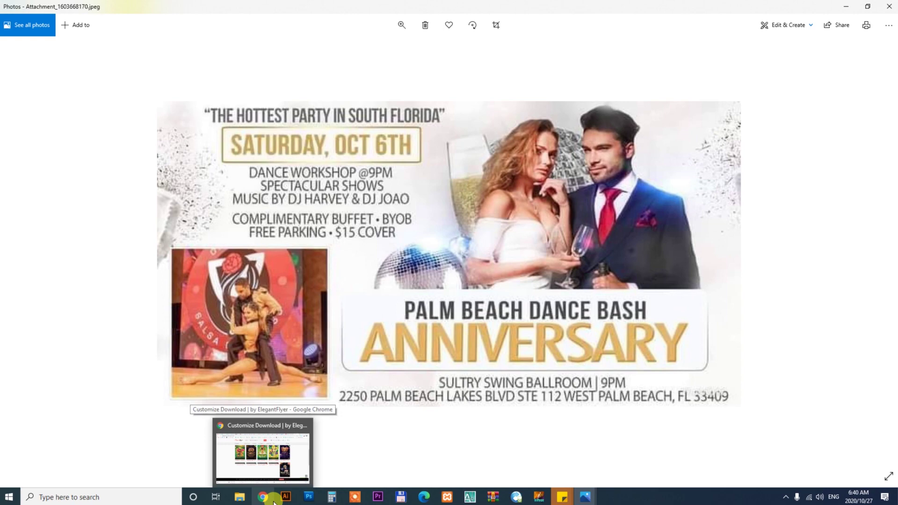
left_click(309, 496)
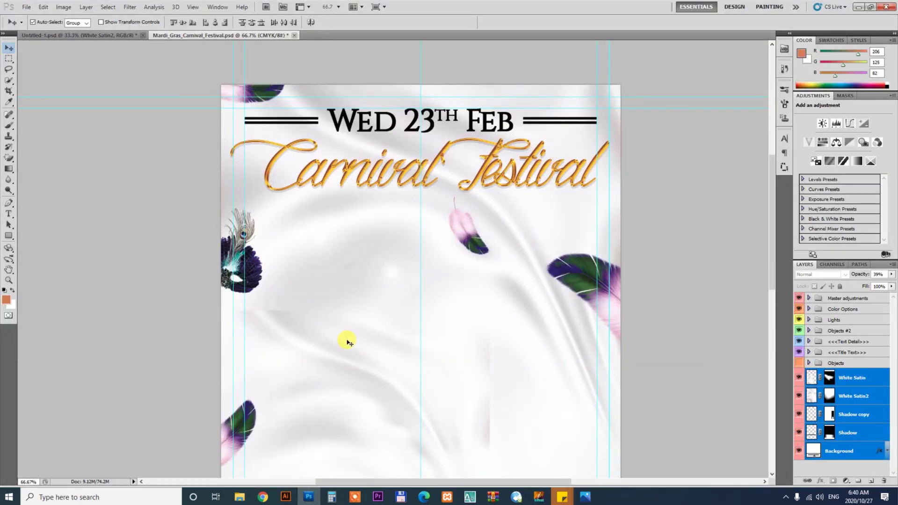
Check the untitled satin canvas, then switch to Chrome and start a new tab.
left_click(94, 37)
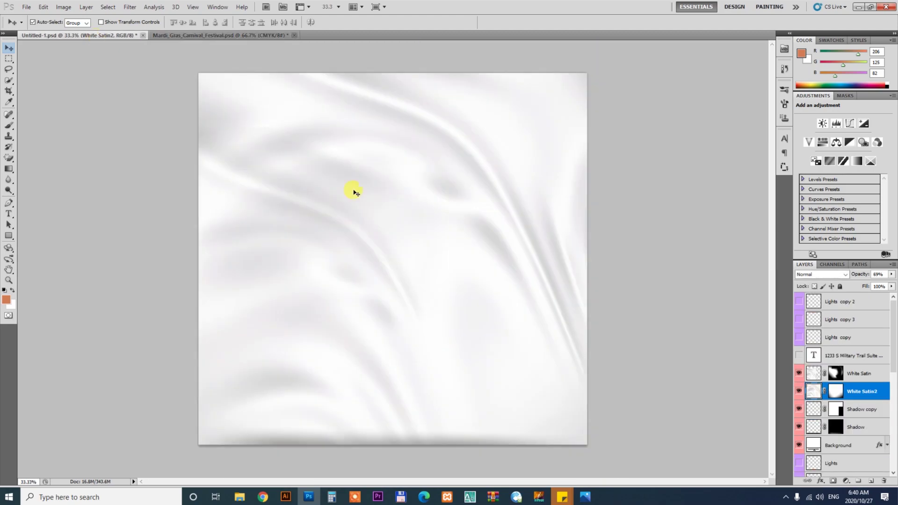
left_click(361, 186)
left_click(263, 498)
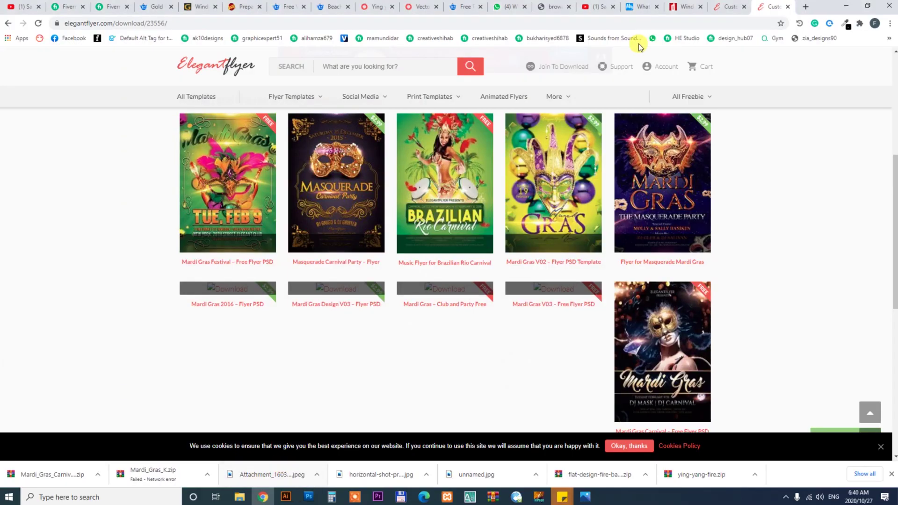
left_click(456, 6)
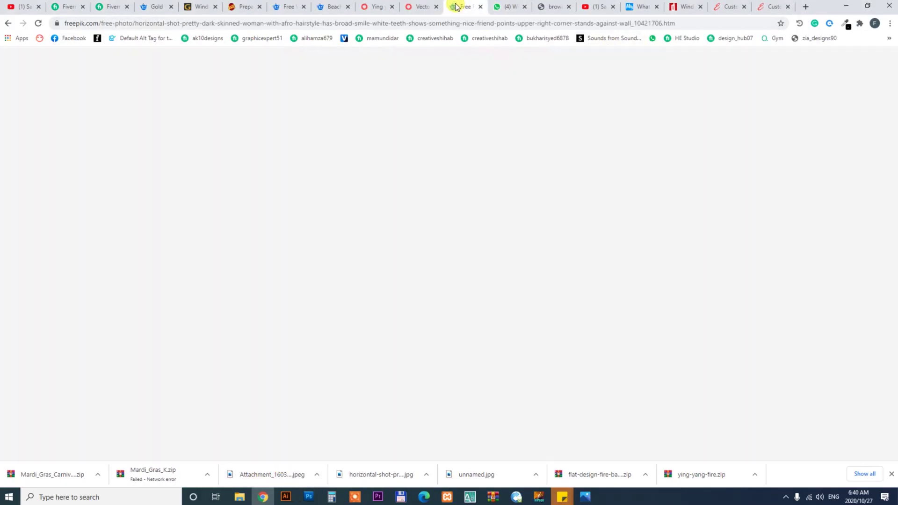
left_click(805, 7)
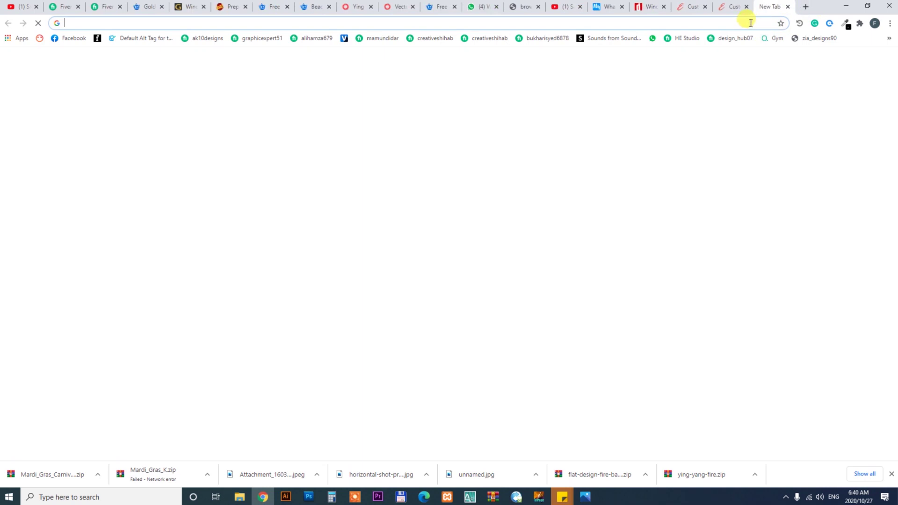
Search Google for 'couple picture' and switch to the image results.
type("caple")
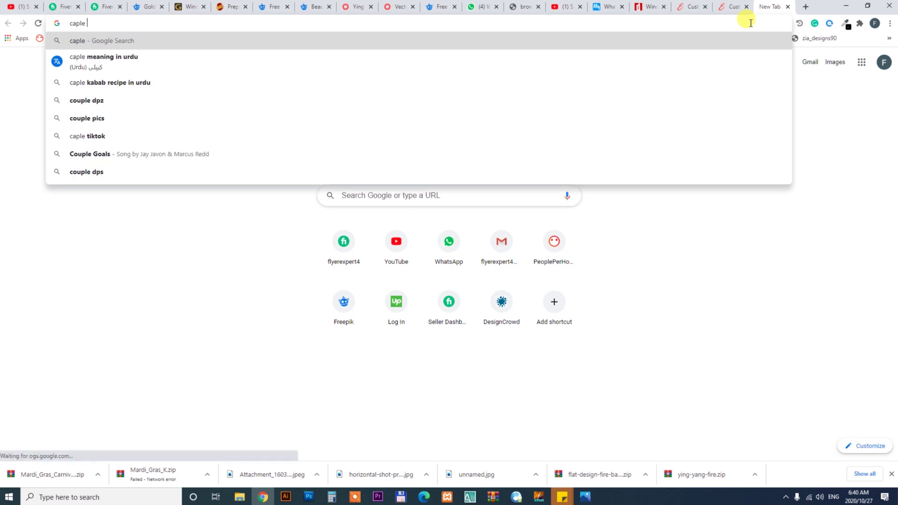
key("Down")
key("Down")
key("Down")
key("Down")
key("BackSpace")
key("BackSpace")
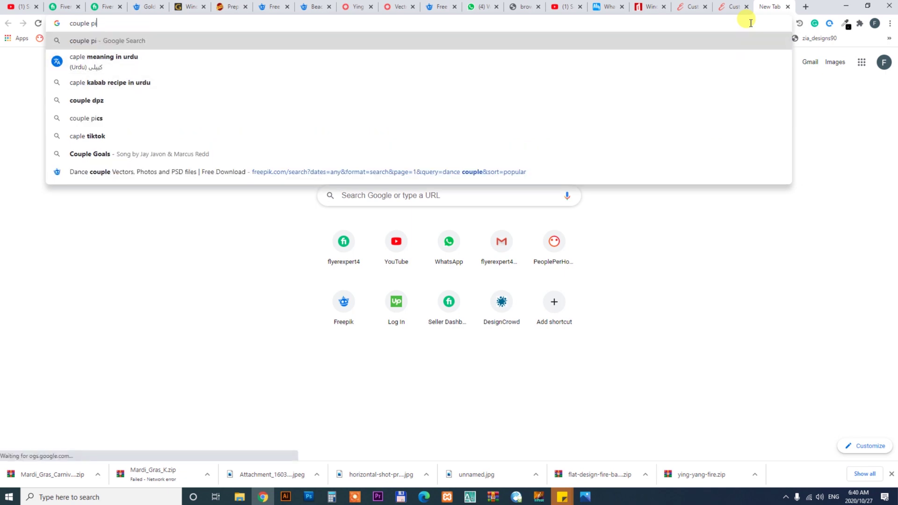
key("BackSpace")
key("BackSpace")
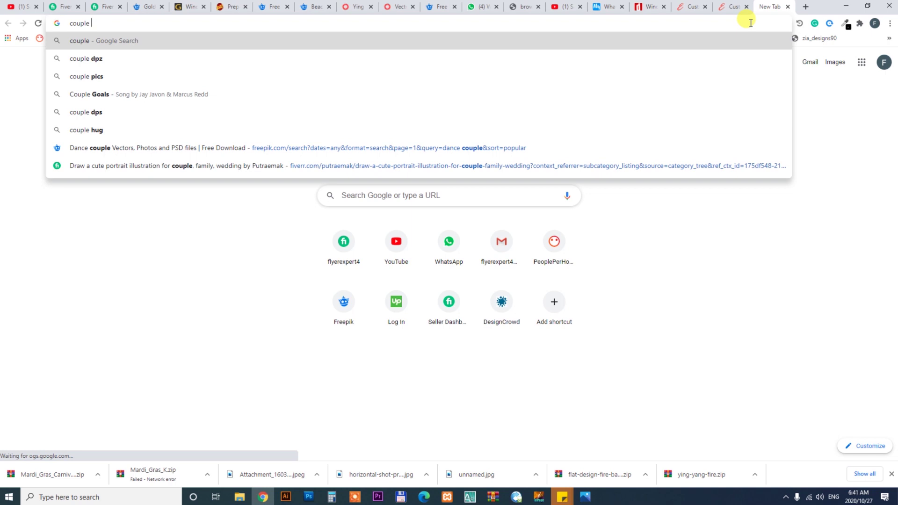
type("picture")
key("Return")
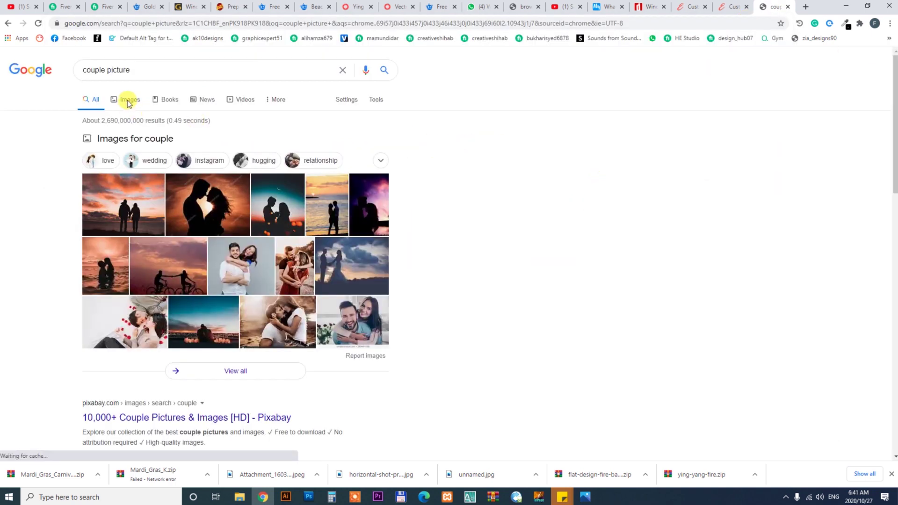
left_click(128, 100)
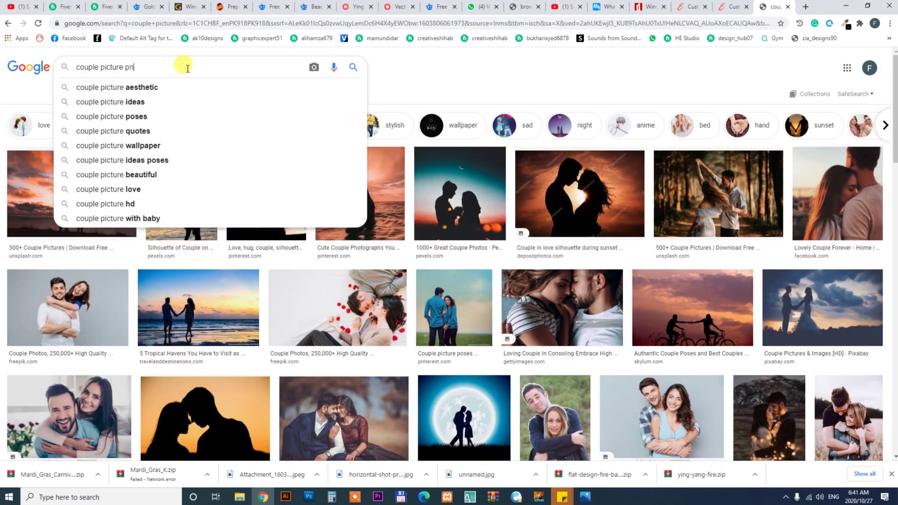
Refine the image search to 'couple picture png', then 'dance couple picture png'.
type("png")
key("Return")
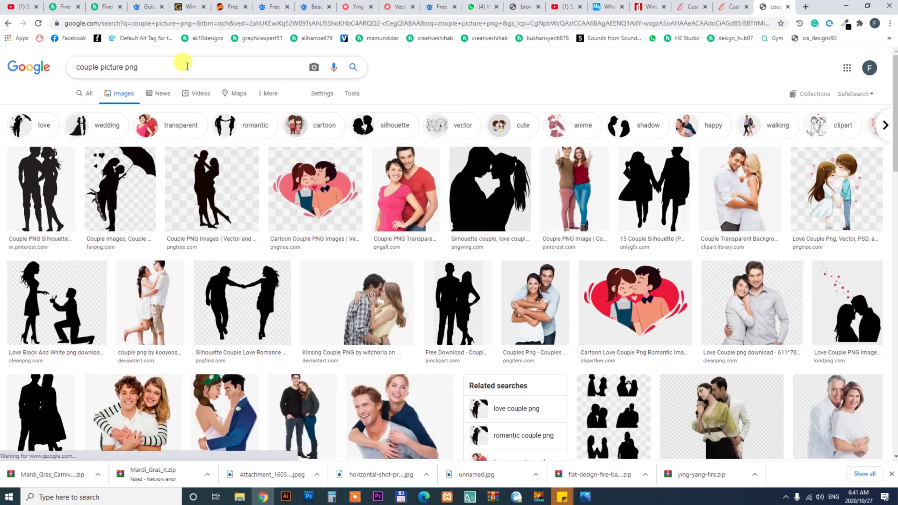
left_click(183, 69)
type("d")
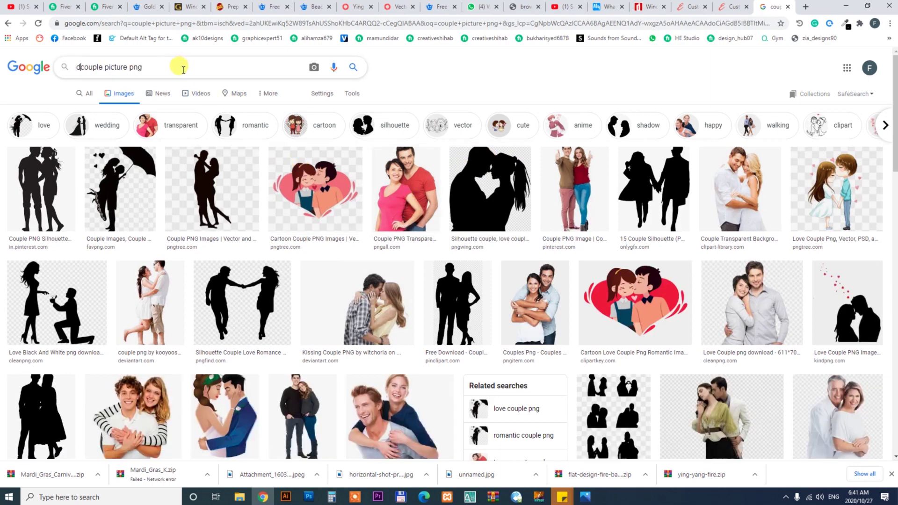
type("ace")
key("BackSpace")
key("Return")
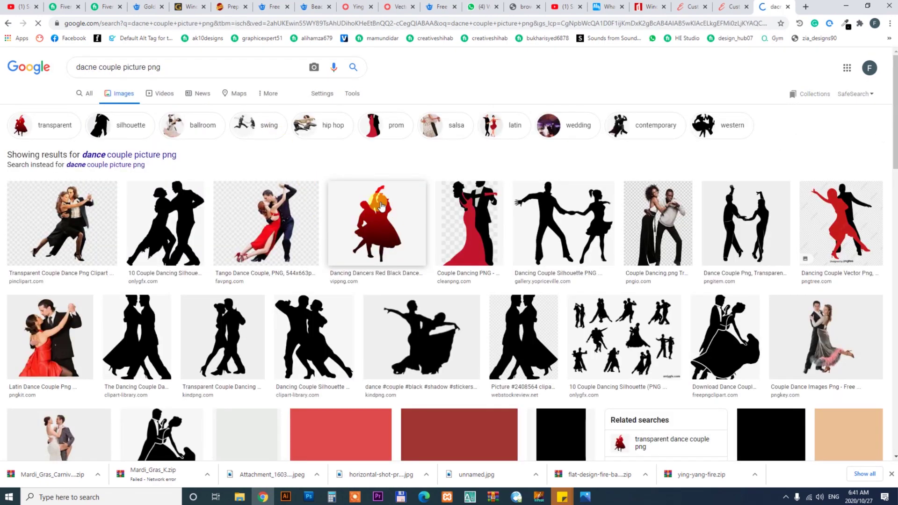
Limit the dance couple image results to large images and browse them.
left_click(353, 93)
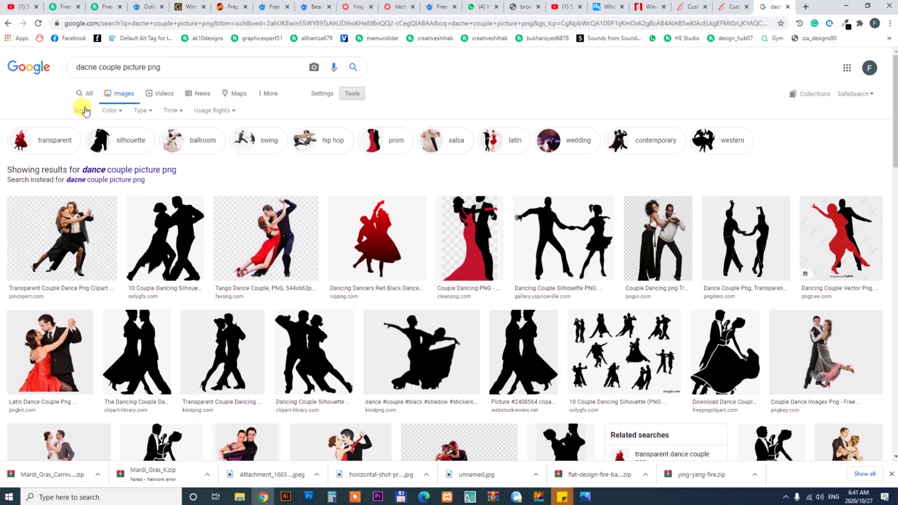
left_click(84, 110)
left_click(82, 140)
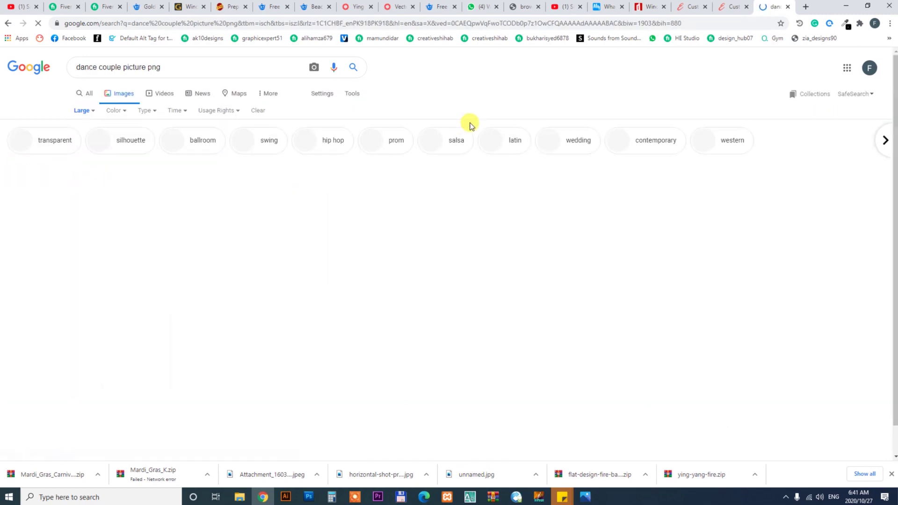
scroll(536, 260, "down", 3)
scroll(538, 265, "down", 3)
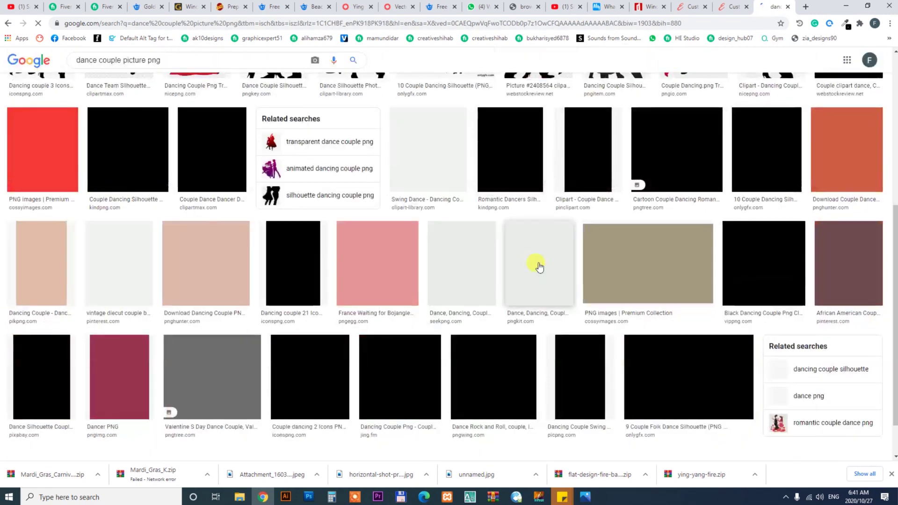
scroll(533, 262, "up", 6)
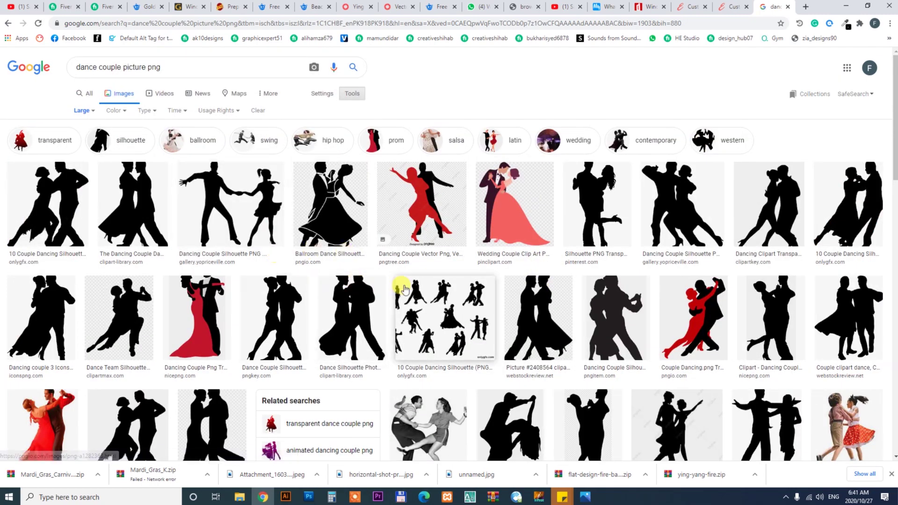
scroll(404, 289, "down", 1)
scroll(404, 289, "down", 6)
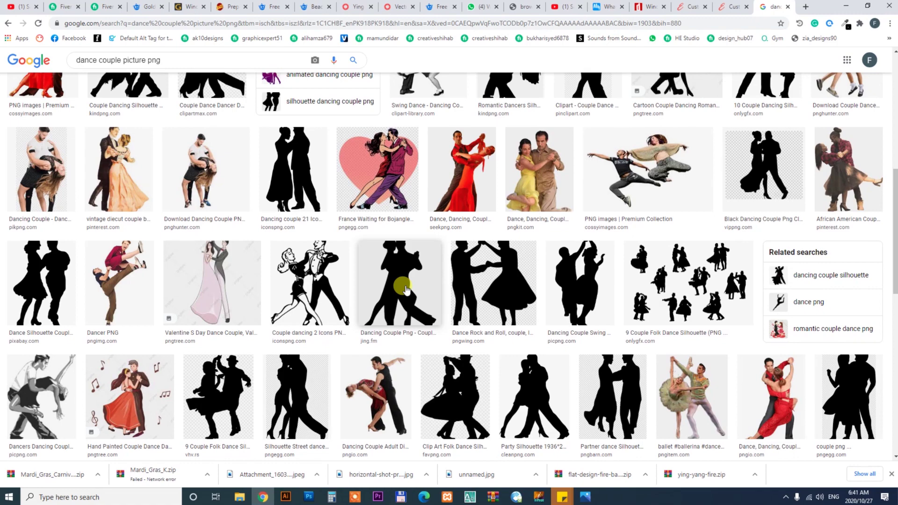
scroll(403, 288, "down", 2)
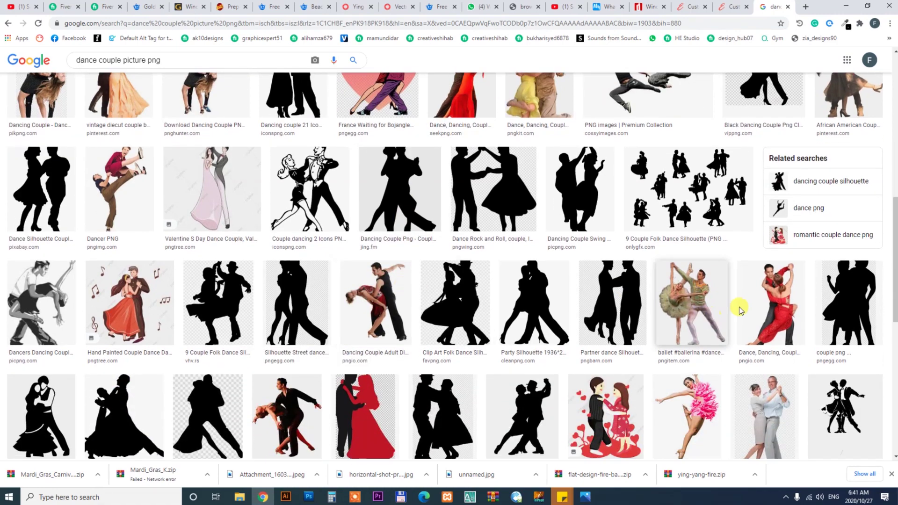
Open the dancing-couple image and the seekpng dance image in new tabs.
right_click(779, 280)
left_click(790, 284)
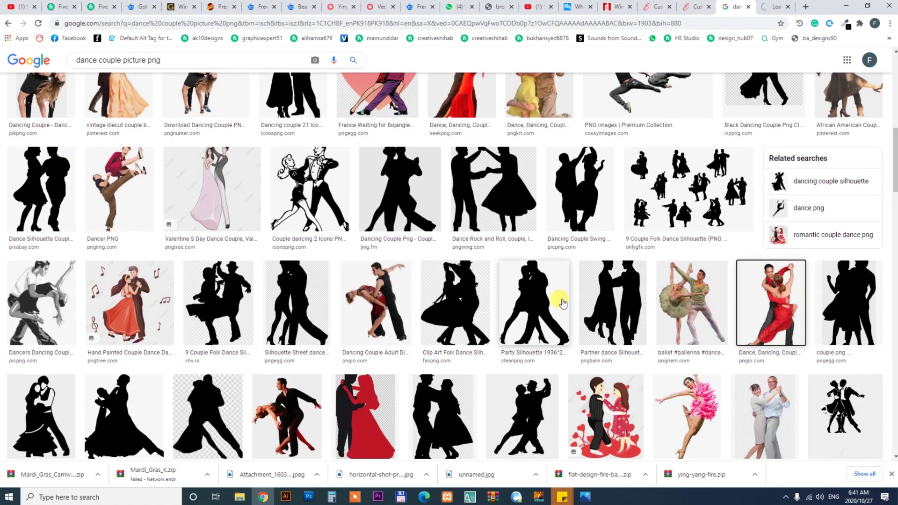
scroll(553, 283, "down", 5)
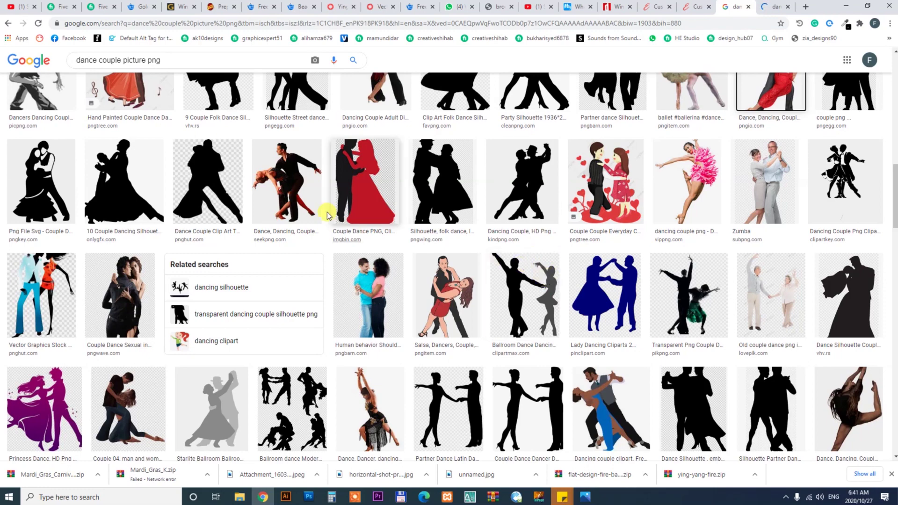
right_click(294, 156)
left_click(302, 161)
scroll(540, 252, "down", 3)
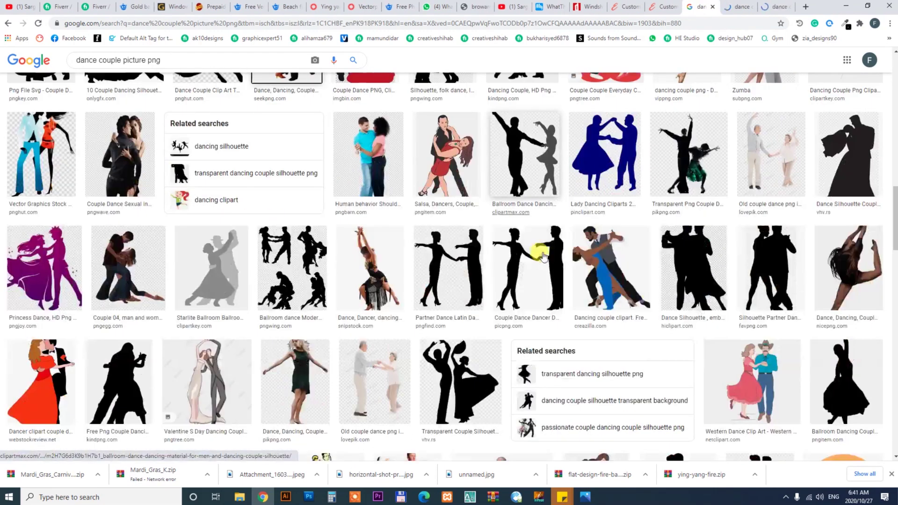
scroll(532, 261, "down", 2)
scroll(532, 262, "down", 2)
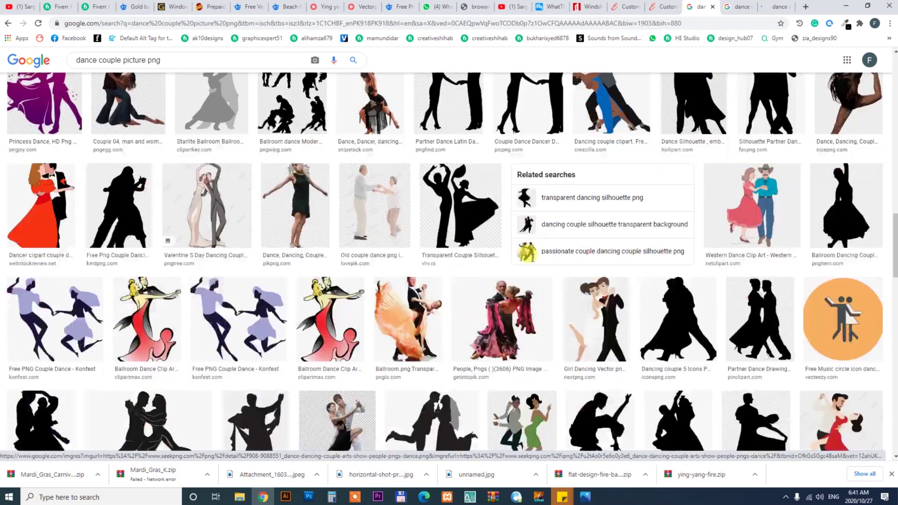
scroll(532, 262, "down", 2)
scroll(532, 261, "down", 2)
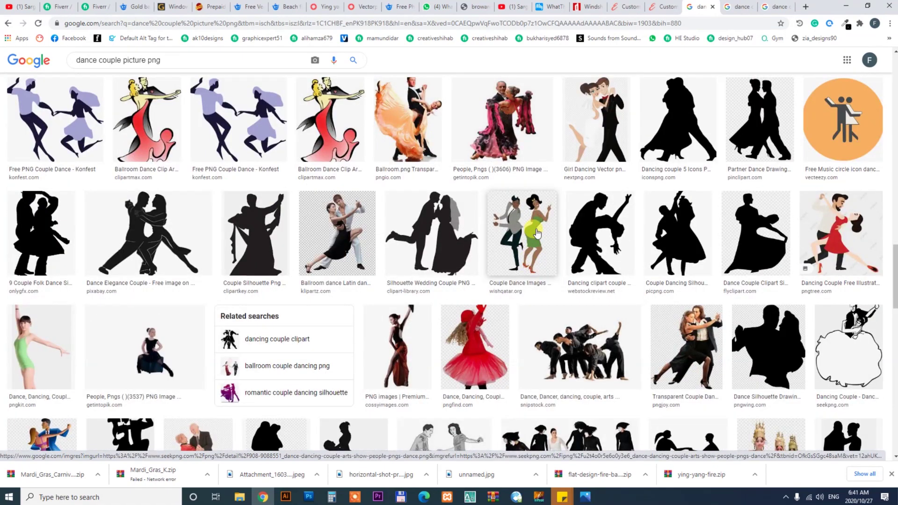
Open the Transparent Couple Dance and tango couple images in new tabs.
right_click(680, 313)
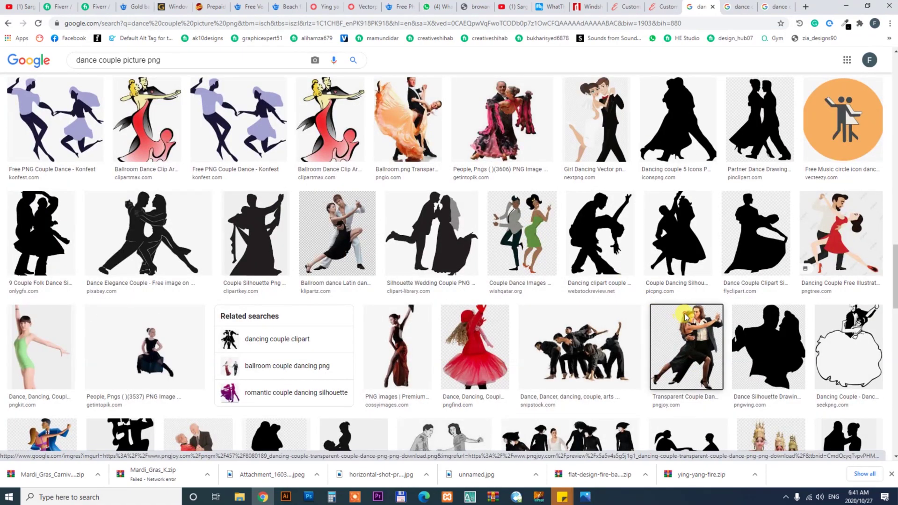
left_click(701, 319)
scroll(473, 293, "down", 7)
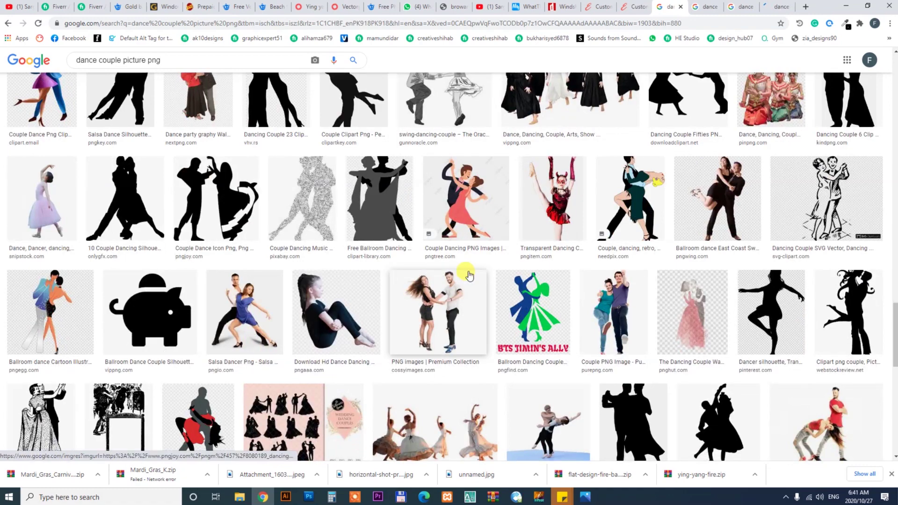
scroll(465, 276, "up", 2)
scroll(470, 275, "down", 1)
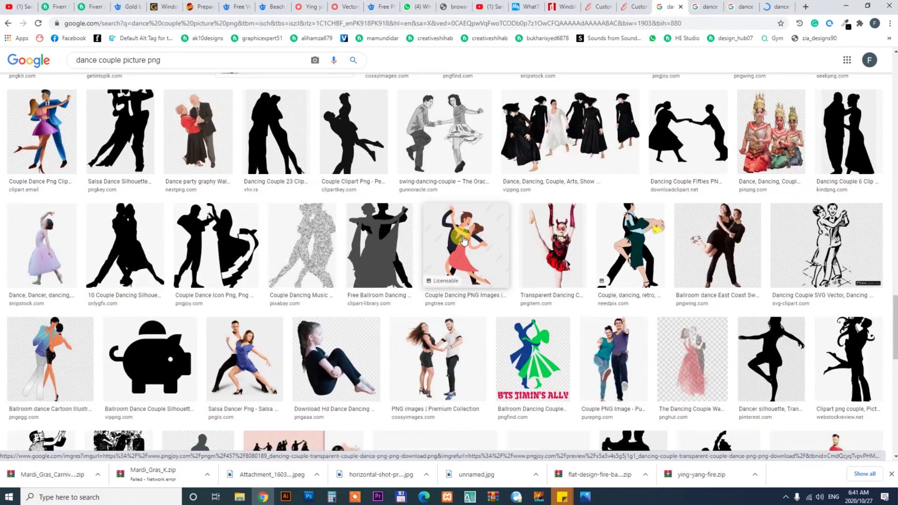
scroll(463, 239, "down", 2)
scroll(463, 240, "down", 5)
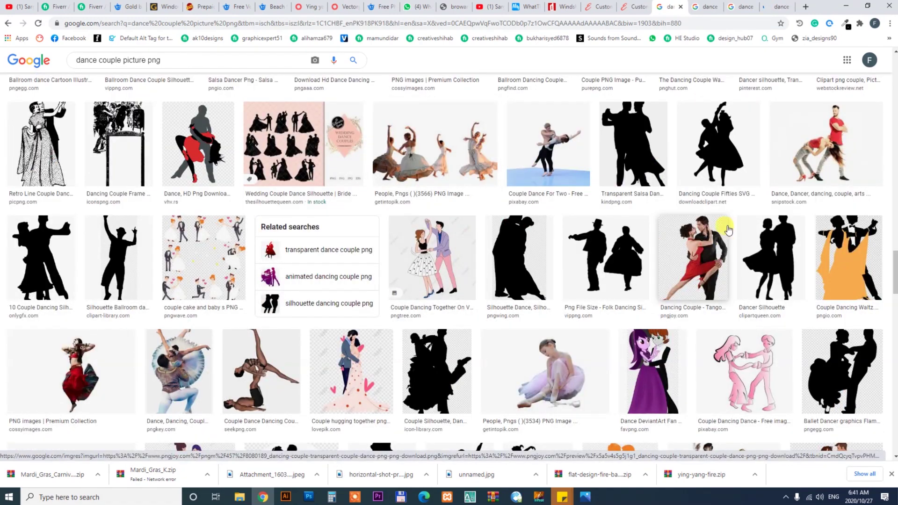
right_click(686, 238)
left_click(706, 234)
scroll(350, 222, "down", 7)
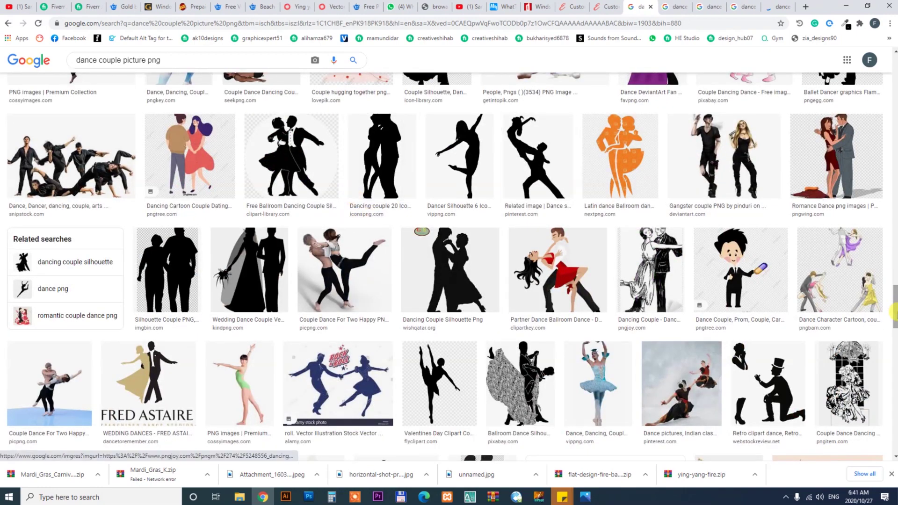
left_click_drag(895, 311, 894, 75)
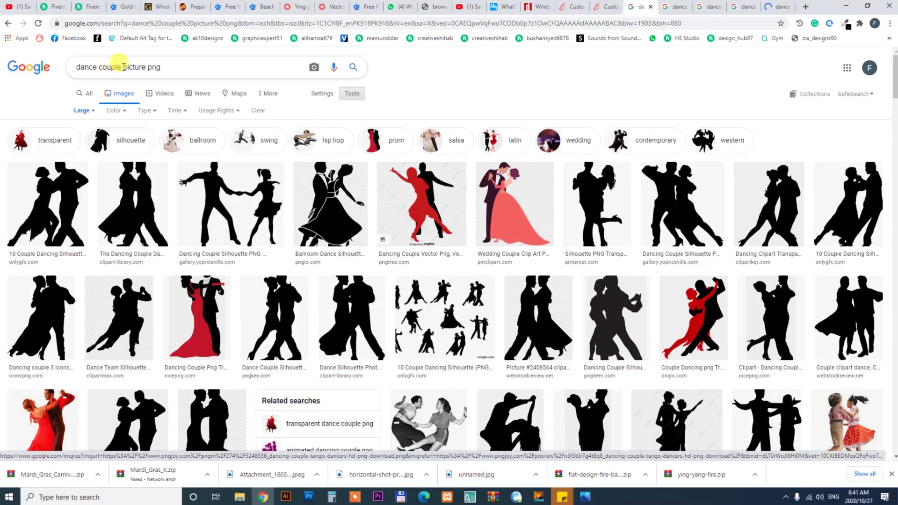
Go to Freepik's free Photos section and place the cursor in its search box.
left_click_drag(123, 67, 76, 66)
left_click(366, 7)
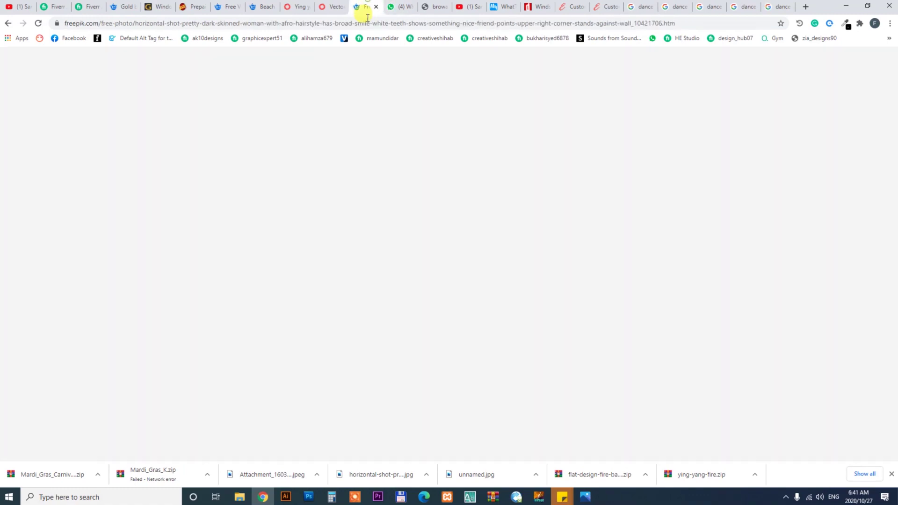
left_click(797, 68)
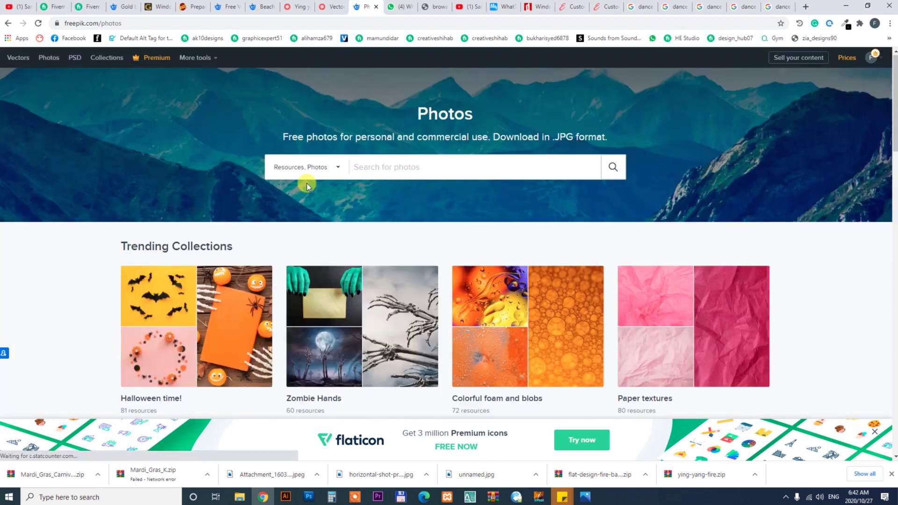
left_click(413, 167)
Search Freepik photos for 'dance couple' and scroll through the 3,631 results and back.
type("dance couple")
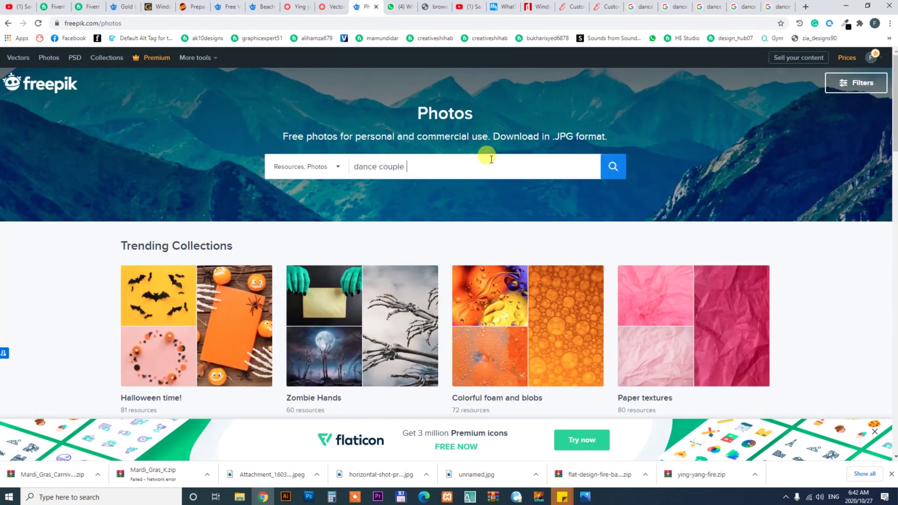
left_click(611, 166)
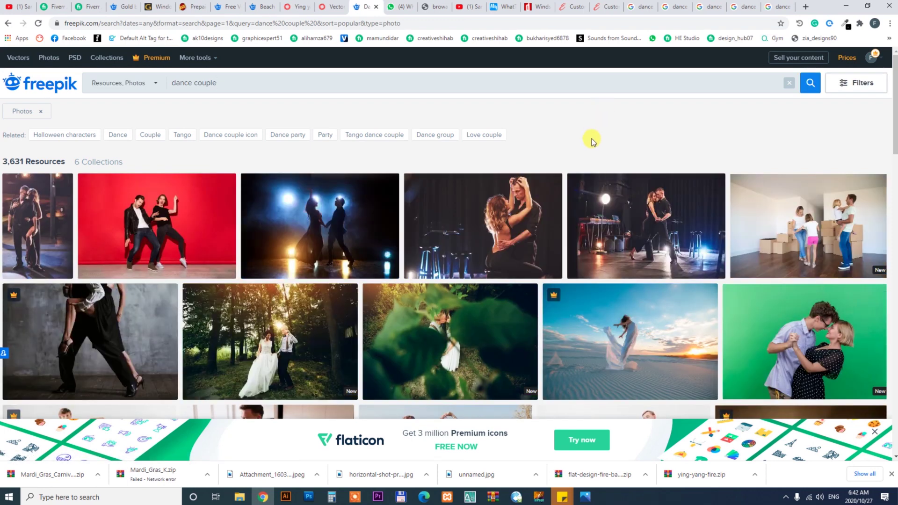
scroll(592, 142, "down", 2)
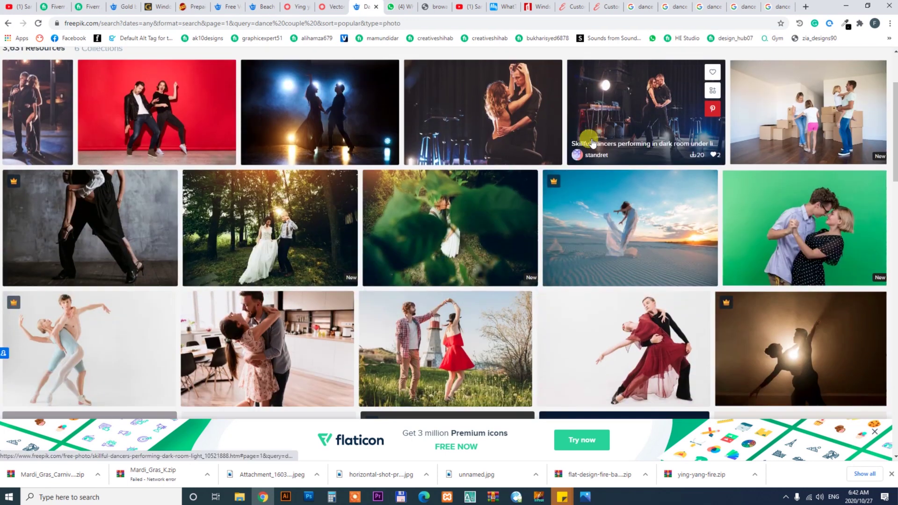
scroll(608, 196, "down", 2)
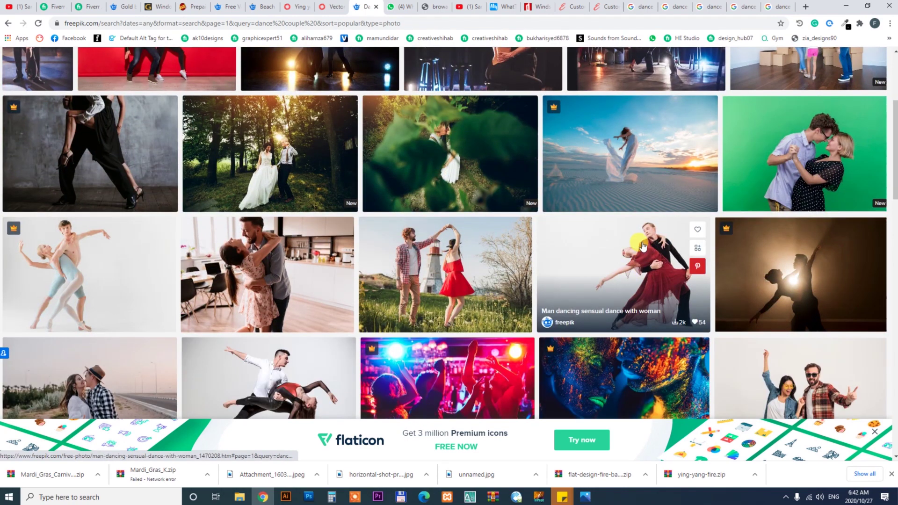
scroll(642, 246, "down", 3)
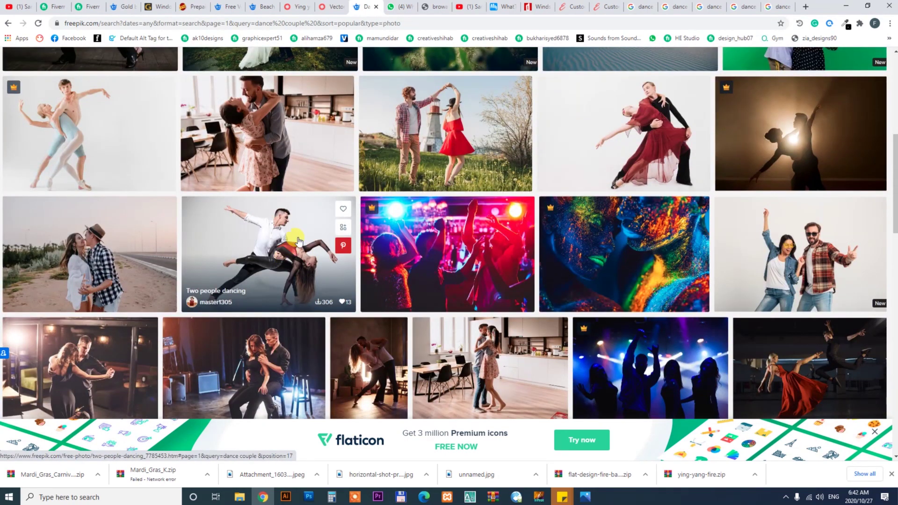
scroll(299, 241, "down", 2)
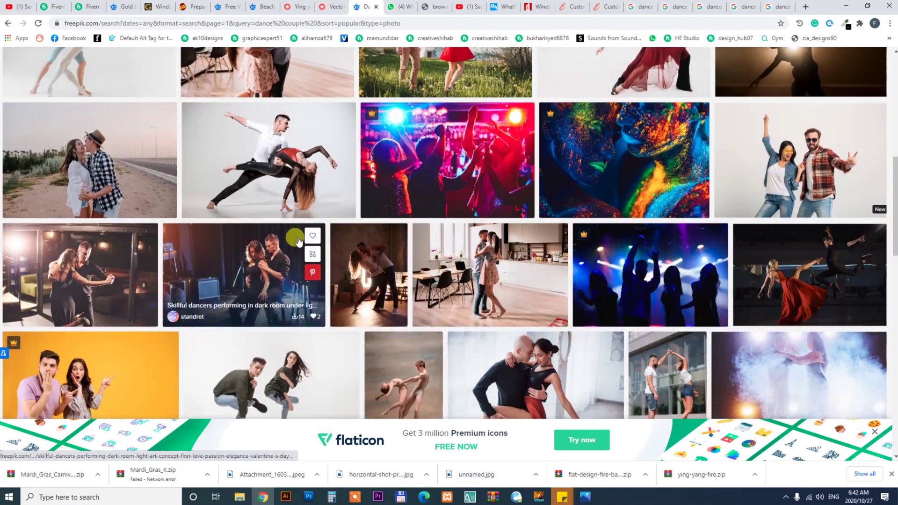
scroll(299, 238, "down", 5)
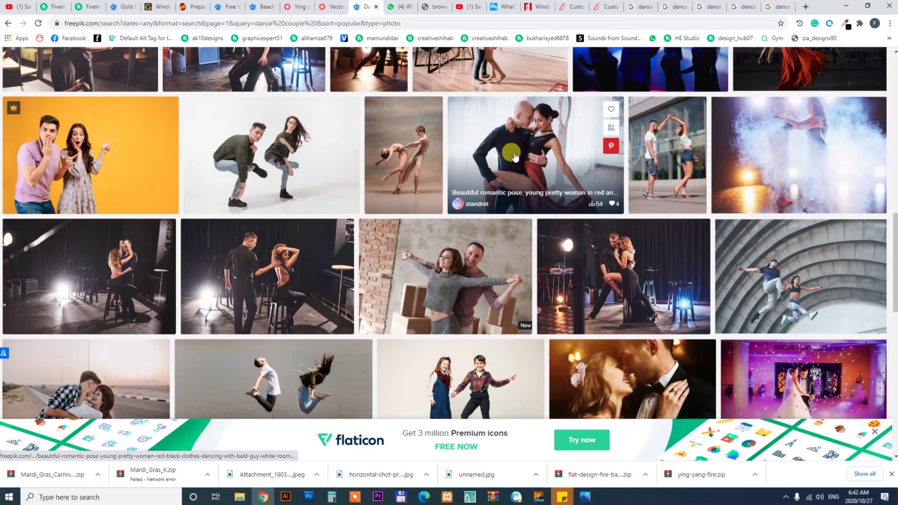
scroll(515, 157, "down", 6)
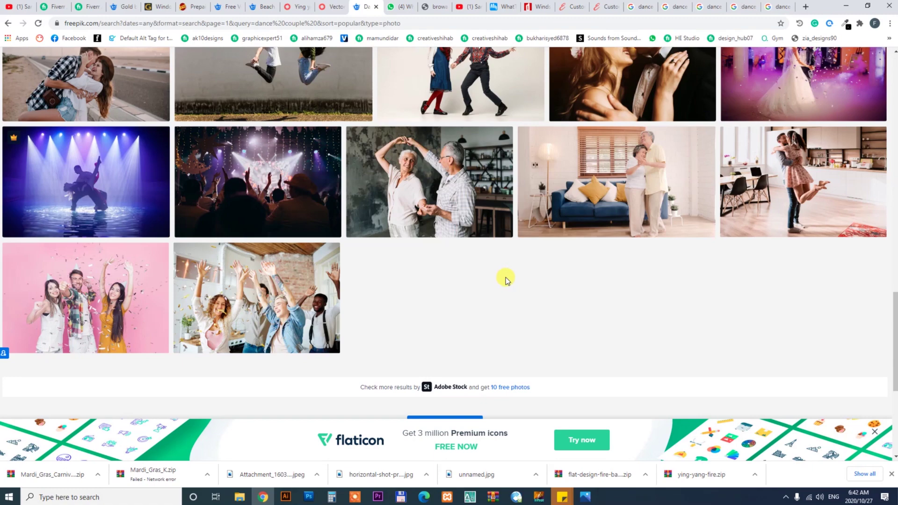
scroll(506, 280, "up", 1)
scroll(507, 279, "up", 4)
scroll(506, 279, "up", 5)
scroll(507, 281, "up", 4)
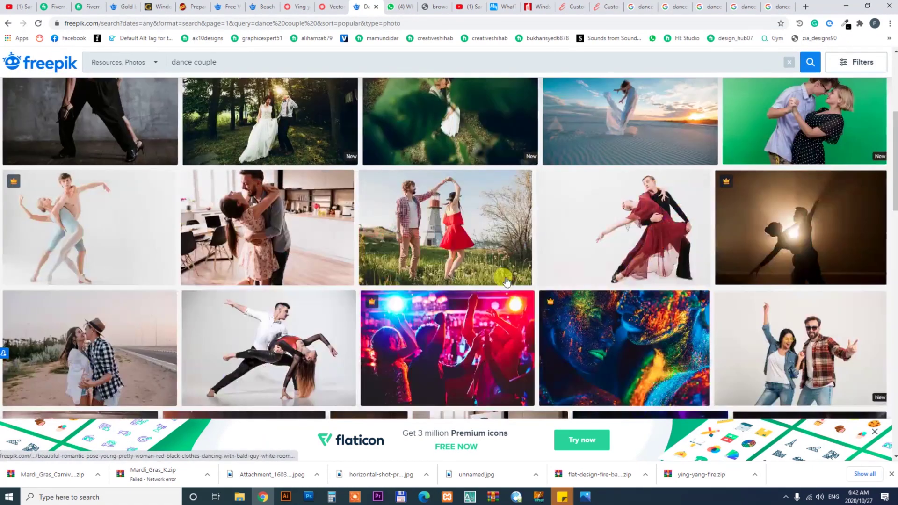
scroll(506, 281, "up", 4)
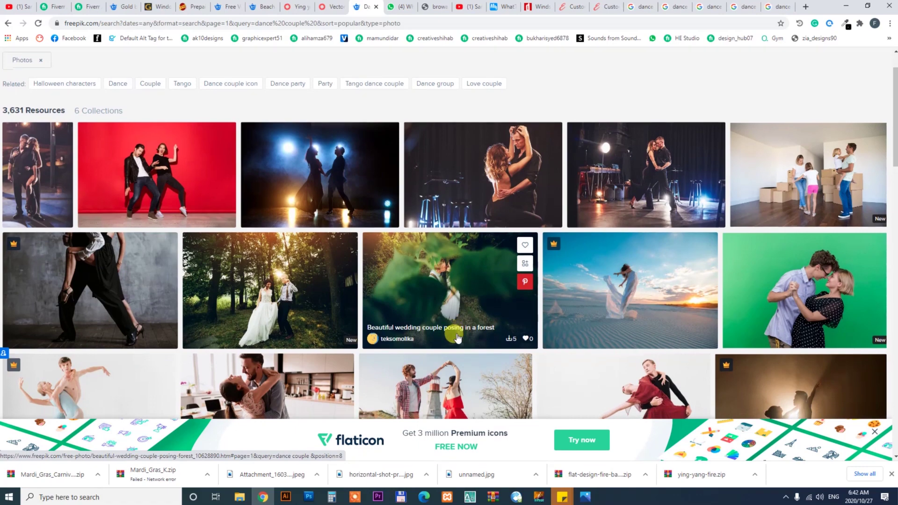
scroll(453, 331, "up", 1)
Compare the saved dancing-couple image tabs, including the red-dress tango couple.
left_click(711, 5)
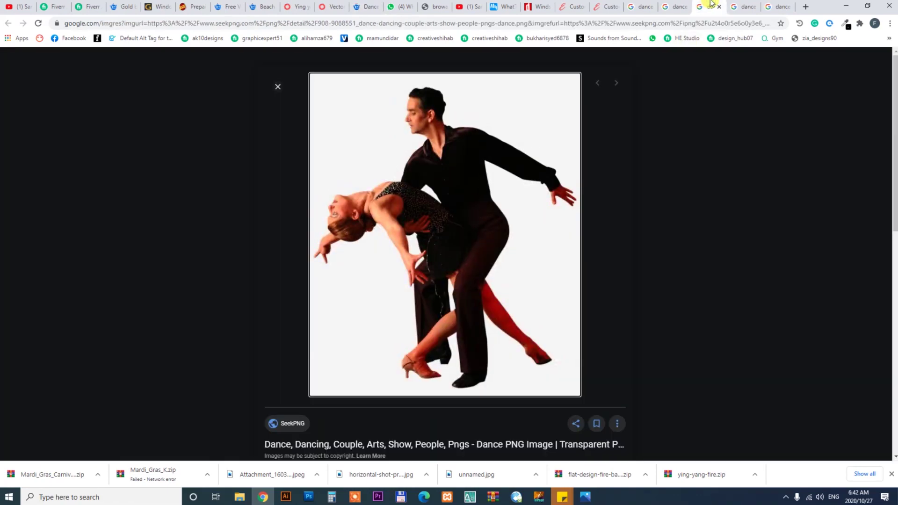
left_click(742, 4)
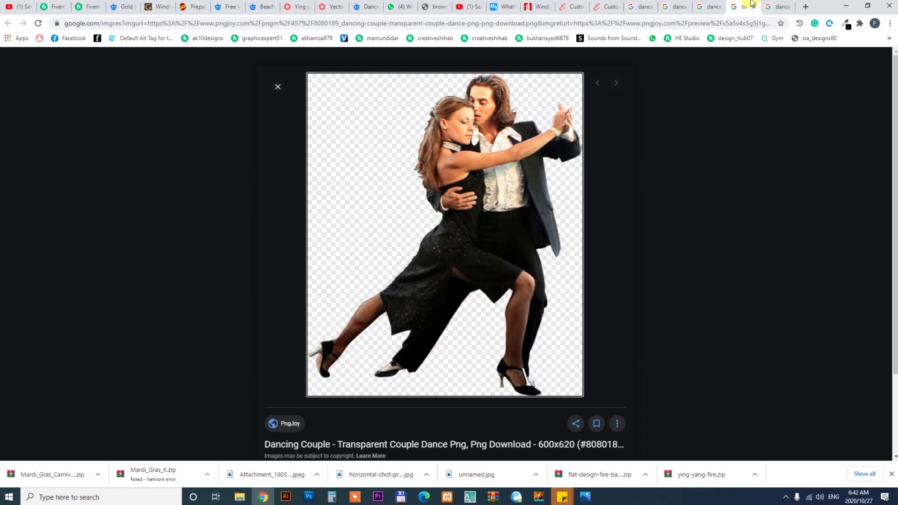
left_click(779, 6)
left_click(716, 7)
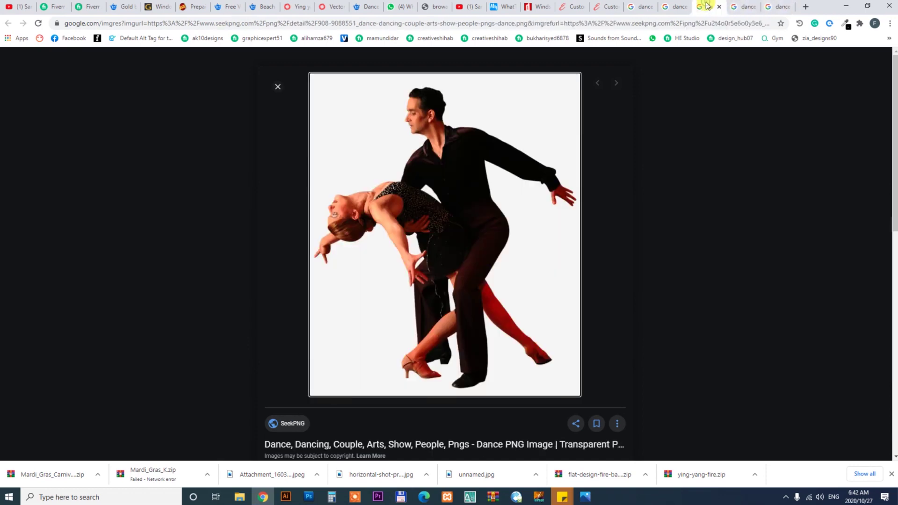
left_click(671, 7)
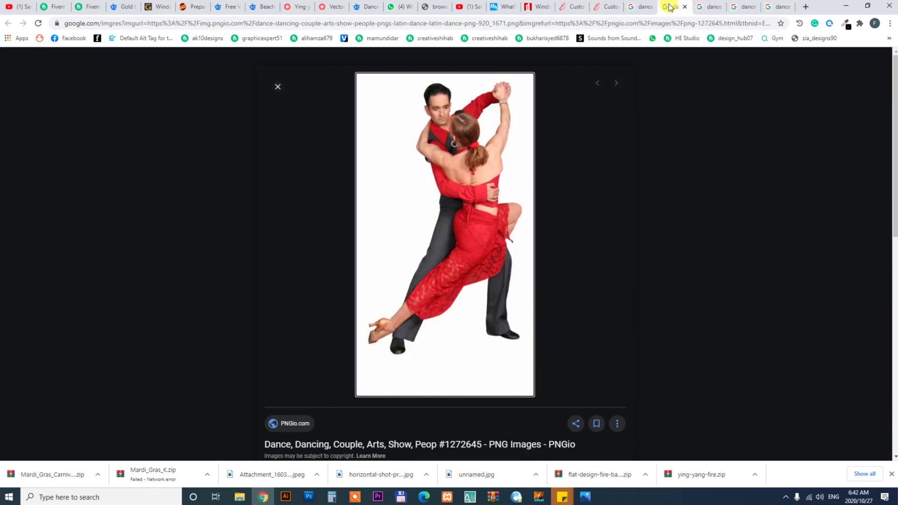
left_click(636, 6)
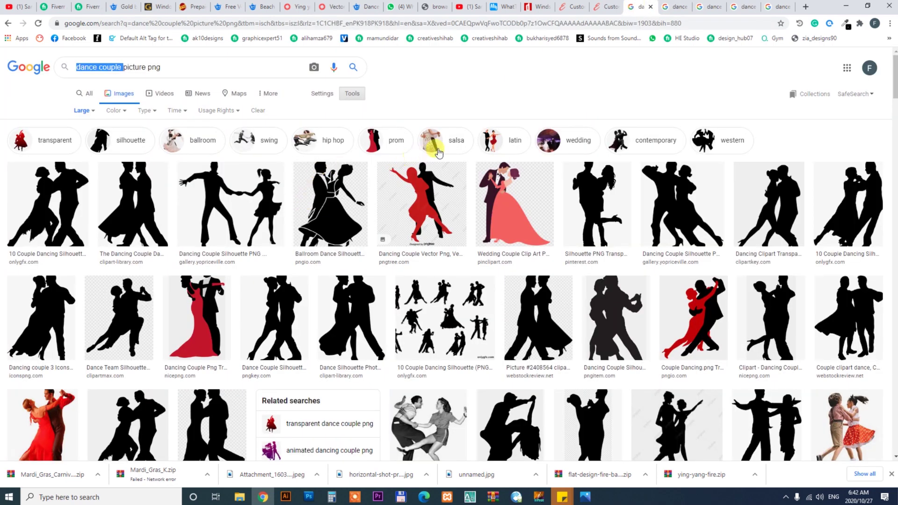
Narrow results to salsa and preview the Latin couple dancing PNG via Club Ballroom's related images.
left_click(463, 141)
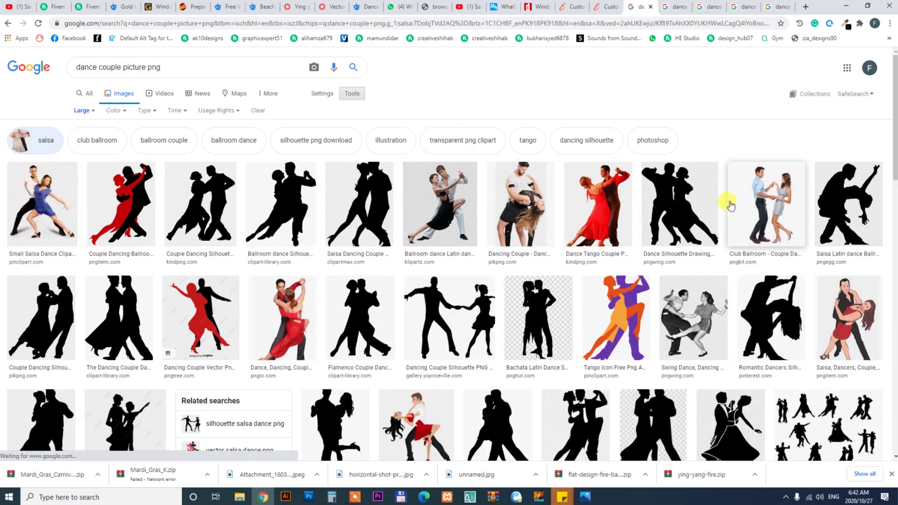
left_click(753, 201)
scroll(716, 240, "down", 5)
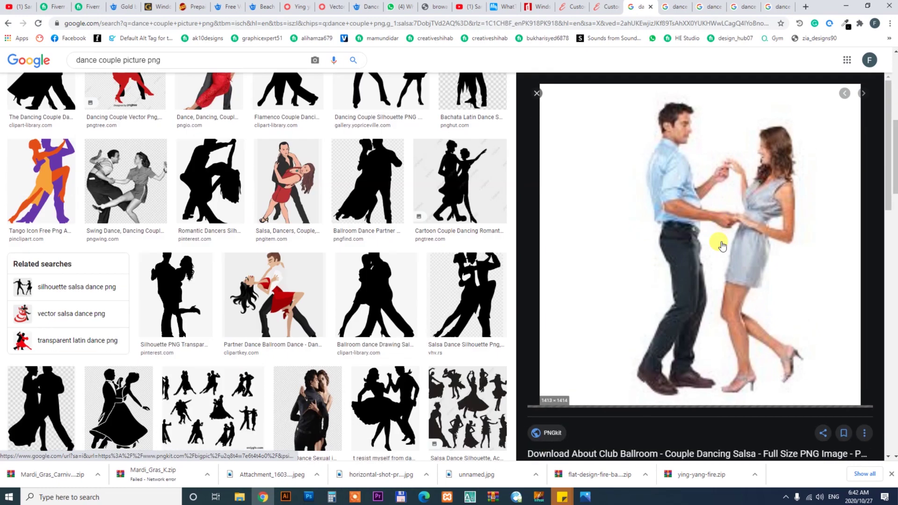
scroll(748, 280, "down", 5)
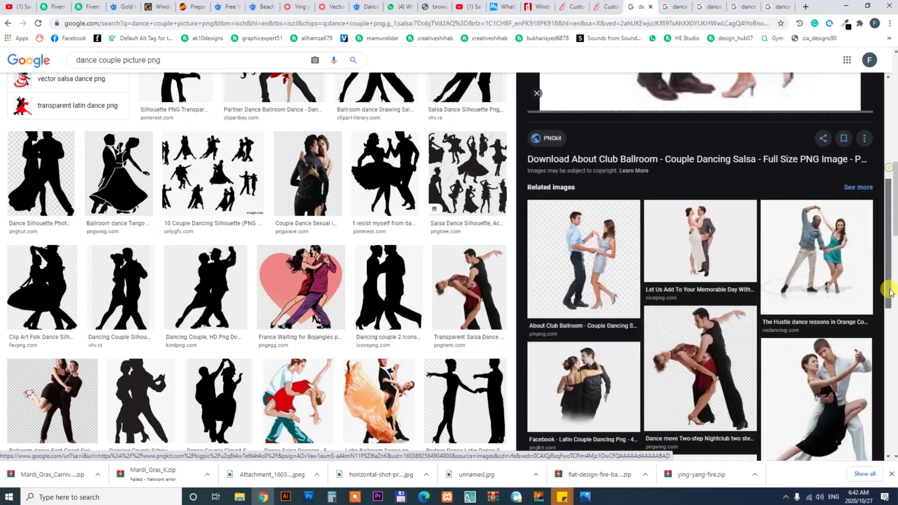
left_click_drag(893, 177, 891, 301)
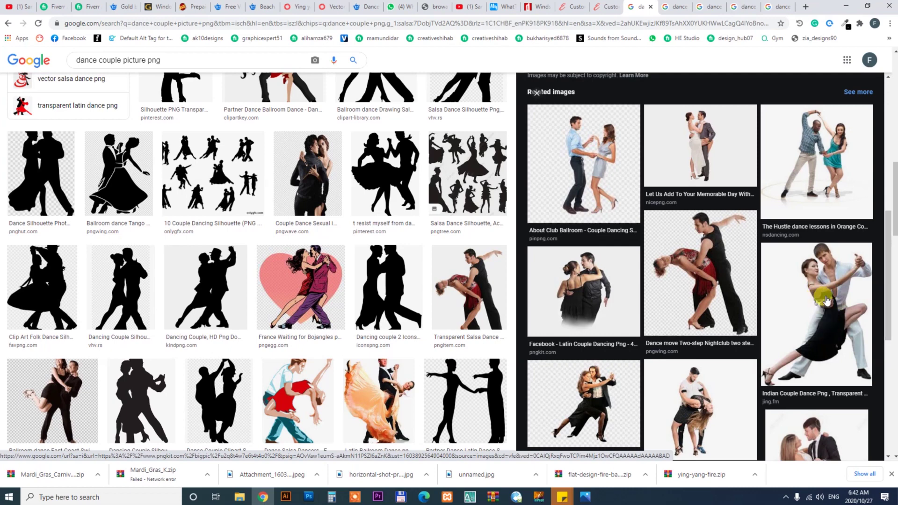
left_click(626, 290)
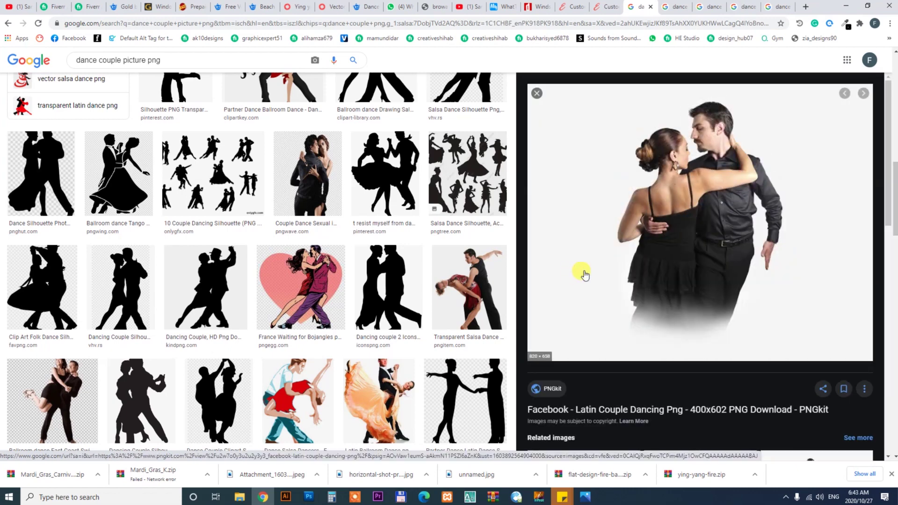
Save the Latin couple PNG into the menu design folder.
right_click(708, 187)
left_click(731, 285)
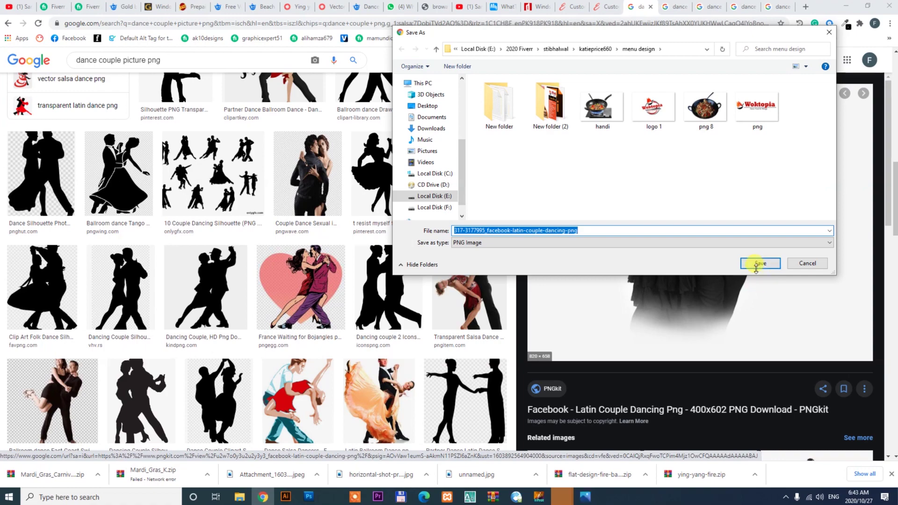
left_click(756, 262)
left_click_drag(888, 140, 888, 254)
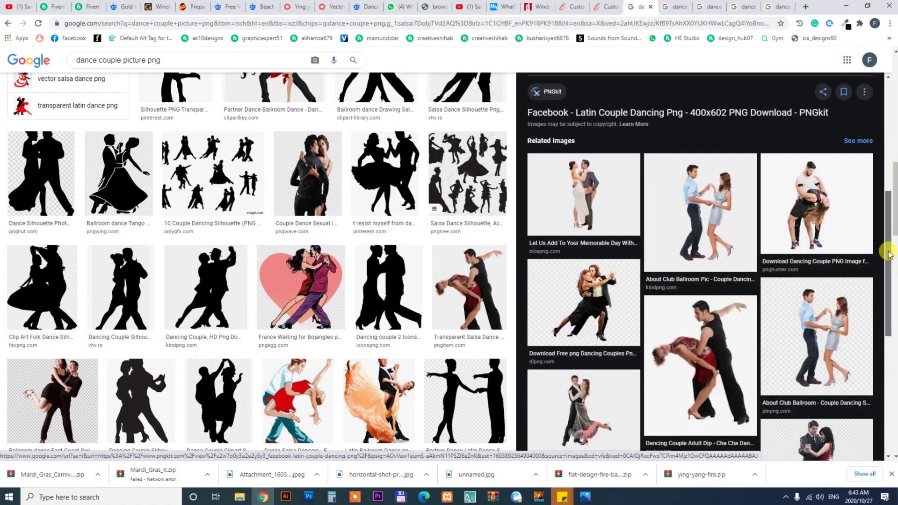
mouse_move(889, 303)
left_mouse_down()
mouse_move(893, 373)
mouse_move(892, 322)
left_mouse_up()
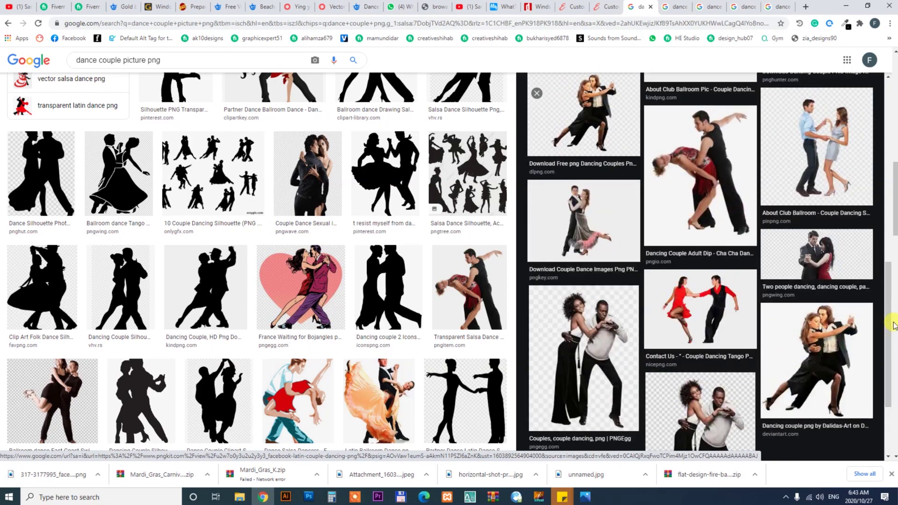
Save the feathered-gown ballroom couple PNG and show the downloads in File Explorer.
left_click(562, 211)
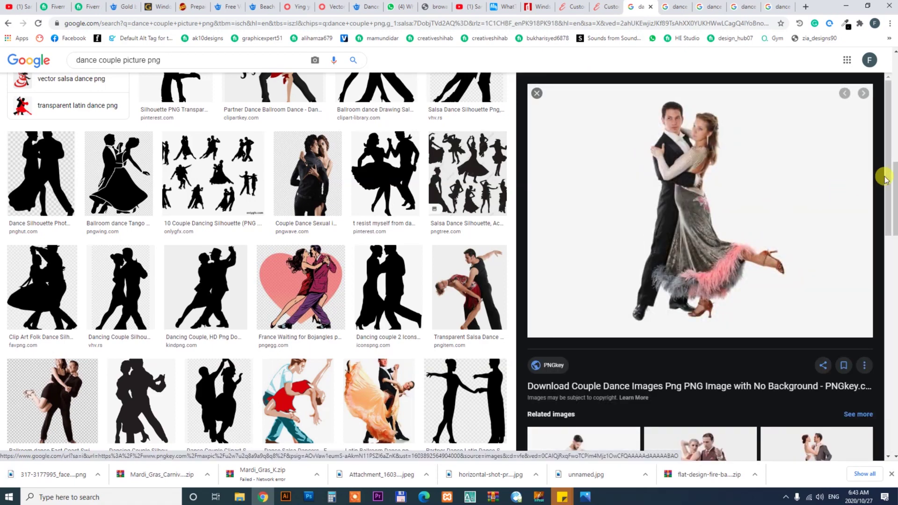
right_click(694, 231)
left_click(716, 316)
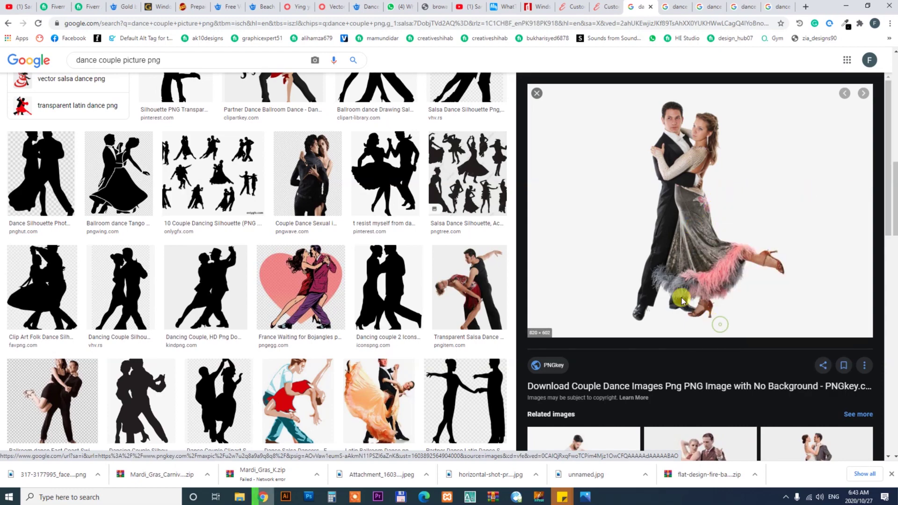
left_click(755, 263)
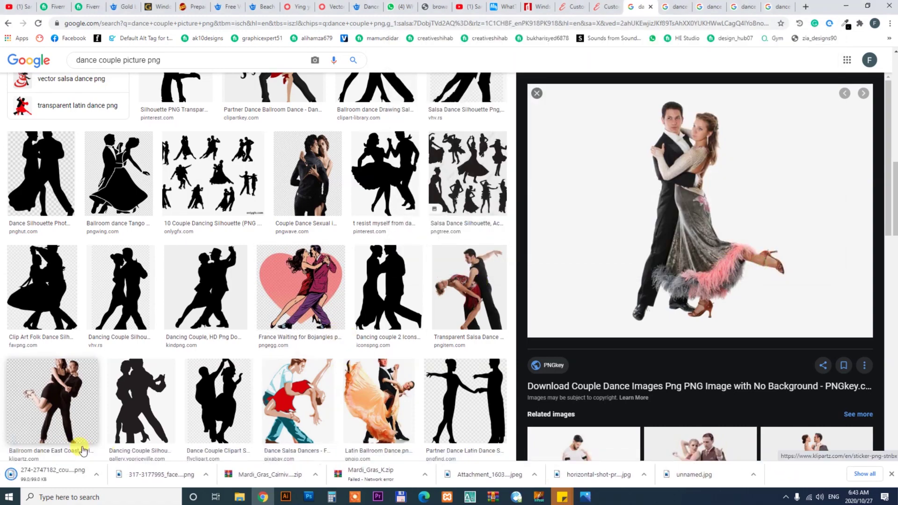
left_click(207, 474)
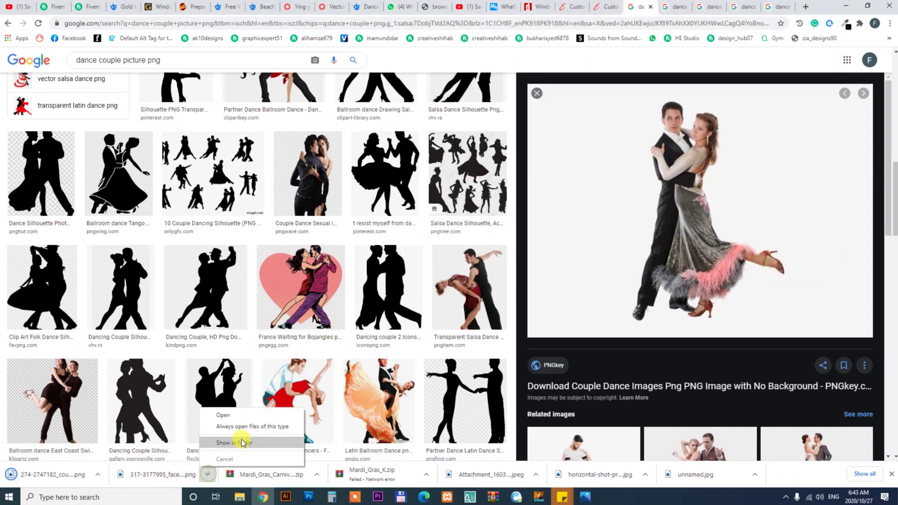
left_click(244, 440)
left_click(458, 113)
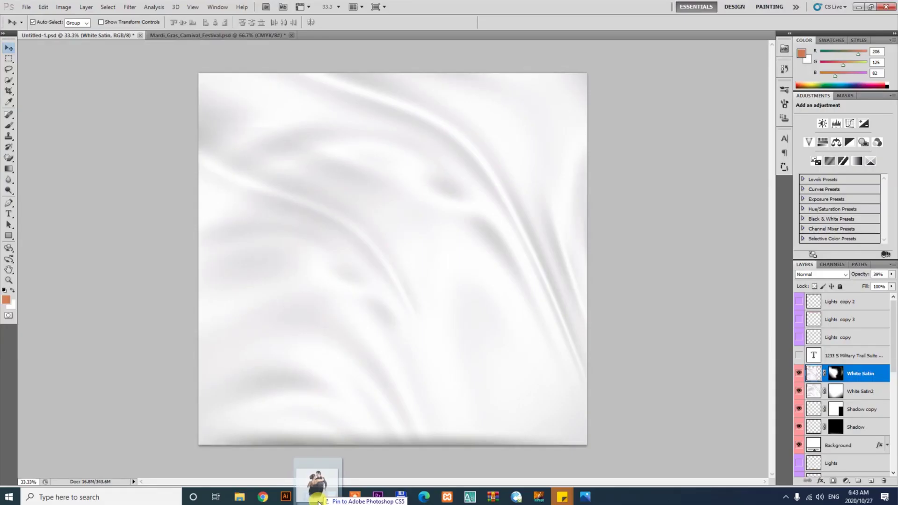
Try dropping the Latin couple PNG into Photoshop, dismiss the format error, and locate the ballroom couple PNG.
left_click_drag(216, 451, 513, 6)
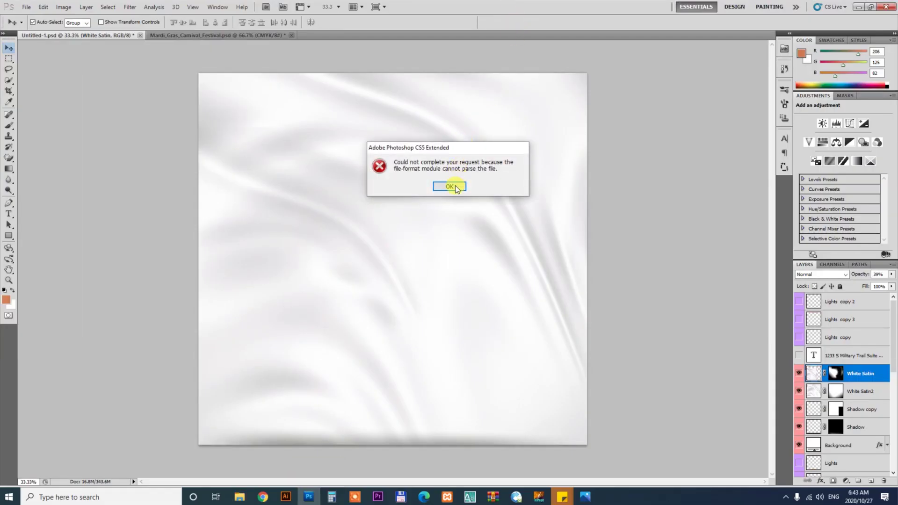
left_click(453, 186)
left_click(261, 498)
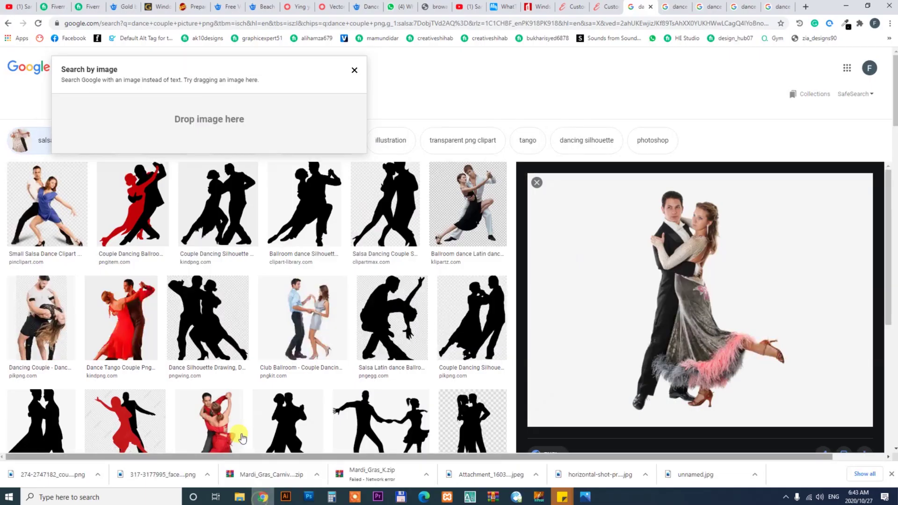
left_click(97, 474)
left_click(119, 443)
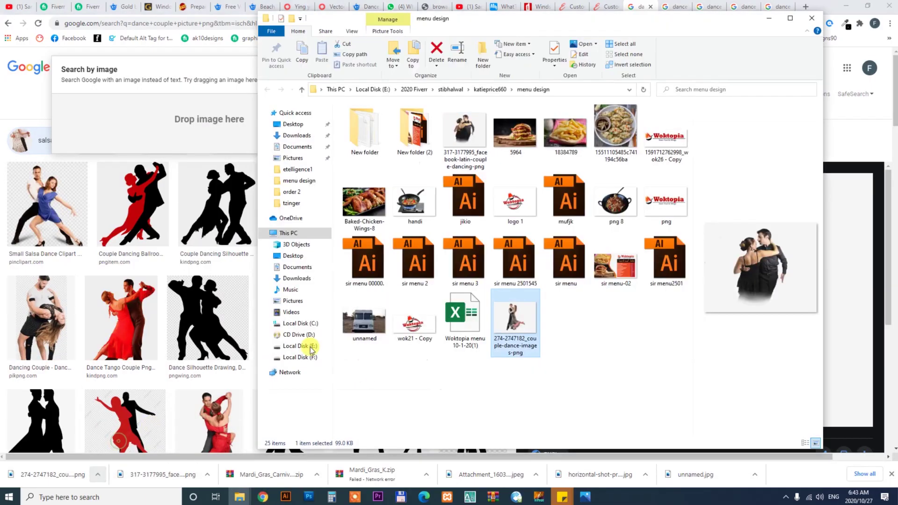
Try the ballroom couple PNG in Photoshop, dismiss the error, and return to Freepik's dance couple results.
mouse_move(514, 325)
left_mouse_down()
mouse_move(233, 420)
mouse_move(517, 23)
left_mouse_up()
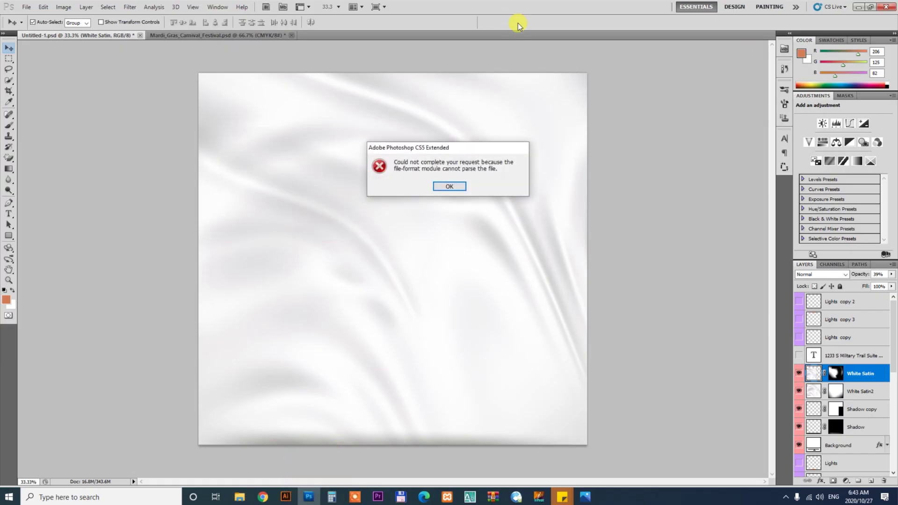
left_click(456, 186)
left_click(263, 497)
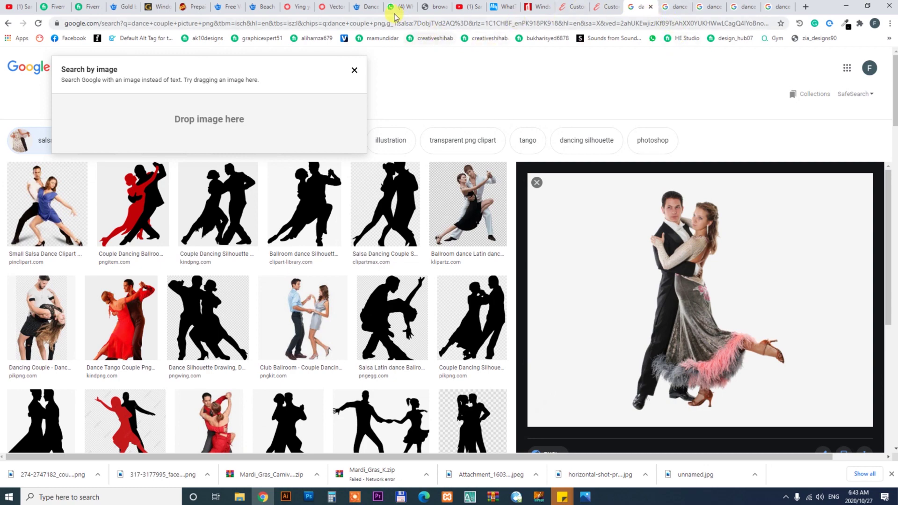
left_click(367, 6)
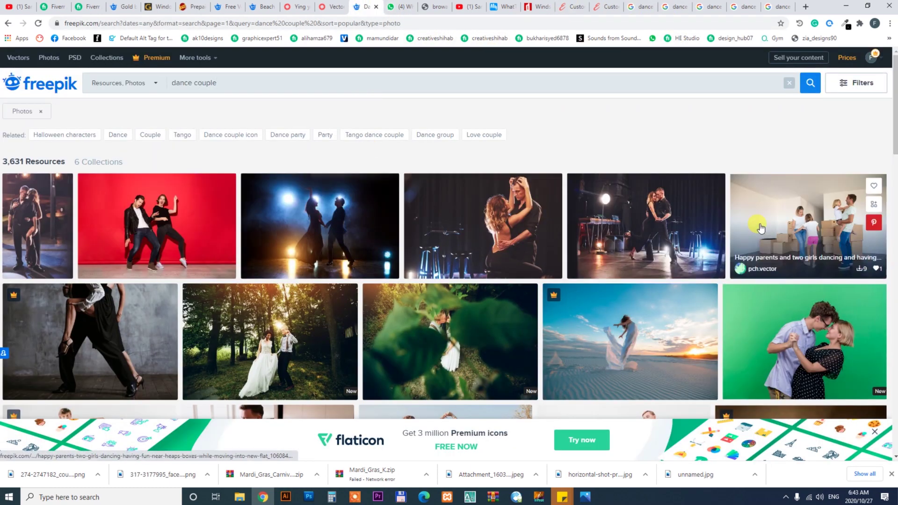
Search Freepik for 'dance couple png', find no results, remove 'png', and return to Photoshop.
left_click(258, 83)
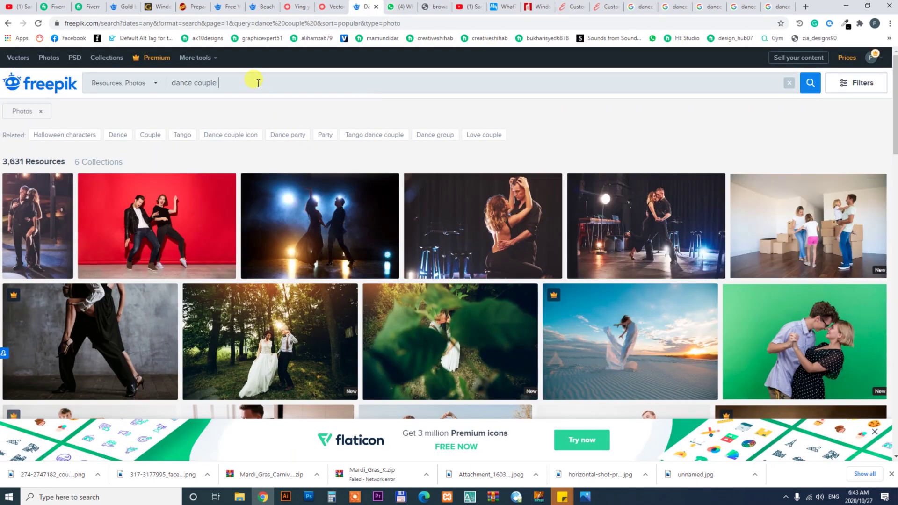
type("png")
key("Return")
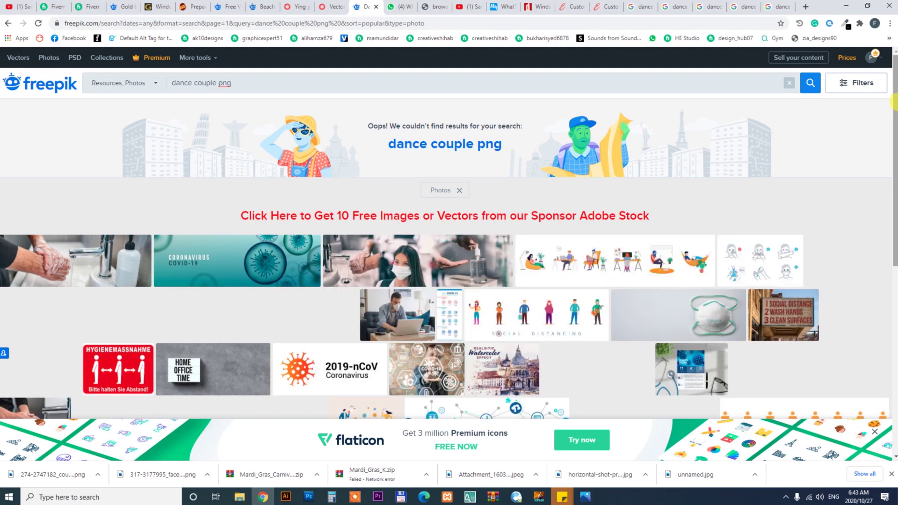
scroll(895, 105, "down", 10)
scroll(78, 112, "up", 10)
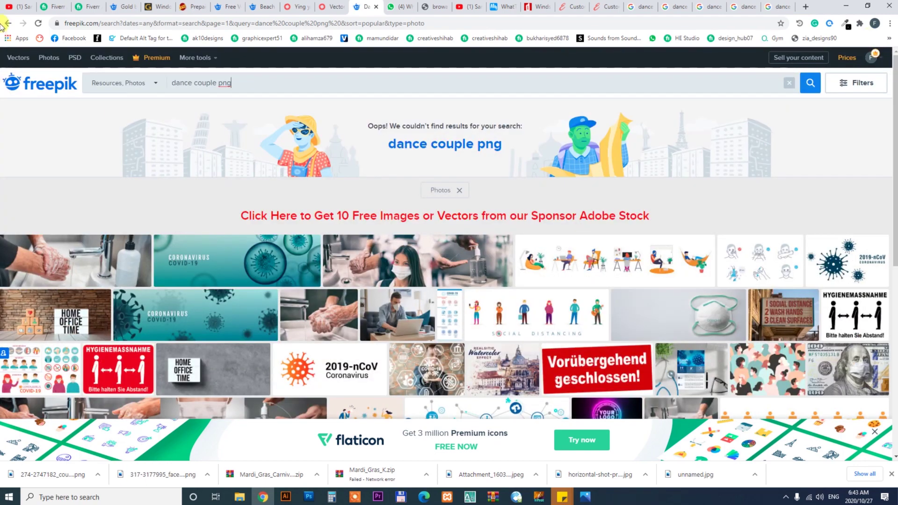
key("BackSpace")
left_click(308, 497)
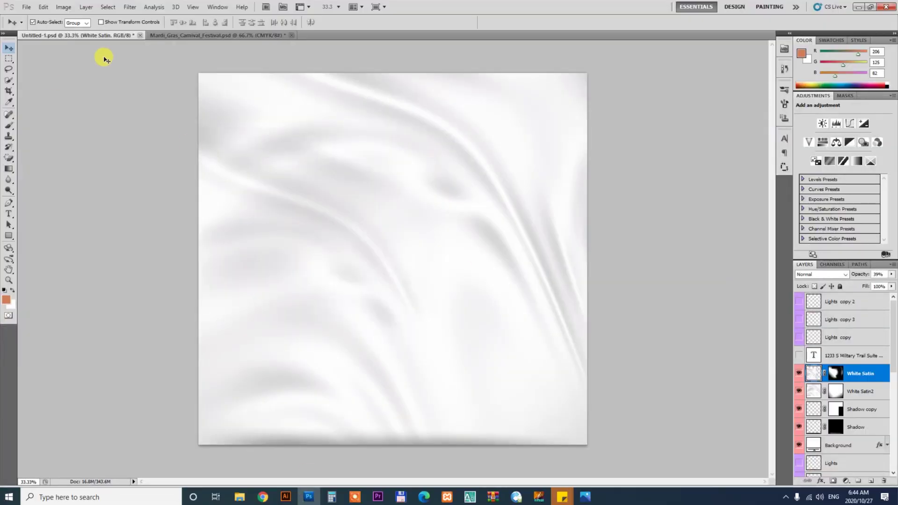
Flip between the Mardi Gras and Untitled-1 flyers, cancel the Open dialog, and open File Explorer.
left_click(176, 36)
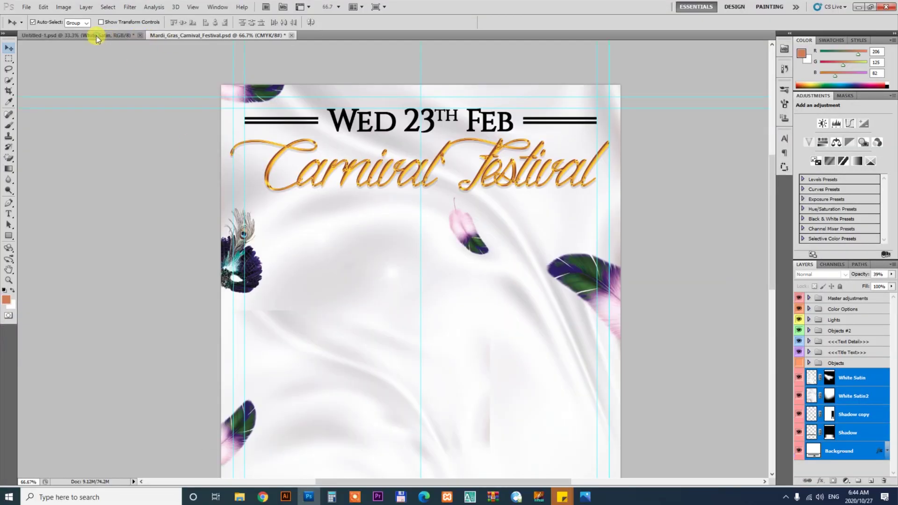
left_click(96, 36)
key("ctrl+o")
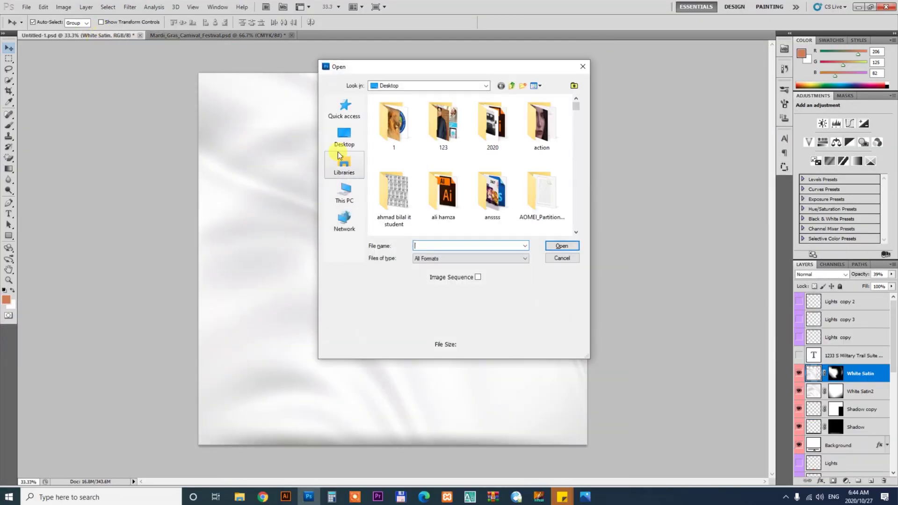
left_click(563, 256)
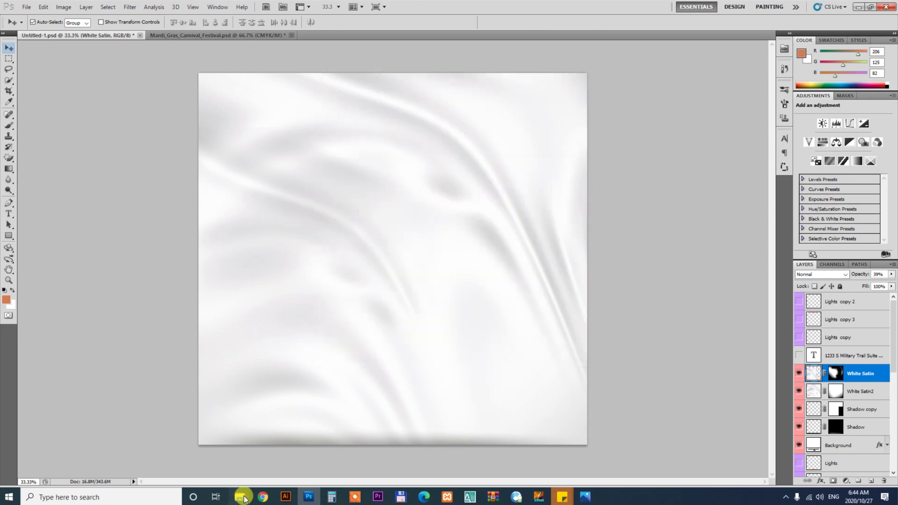
mouse_move(239, 496)
left_click(386, 472)
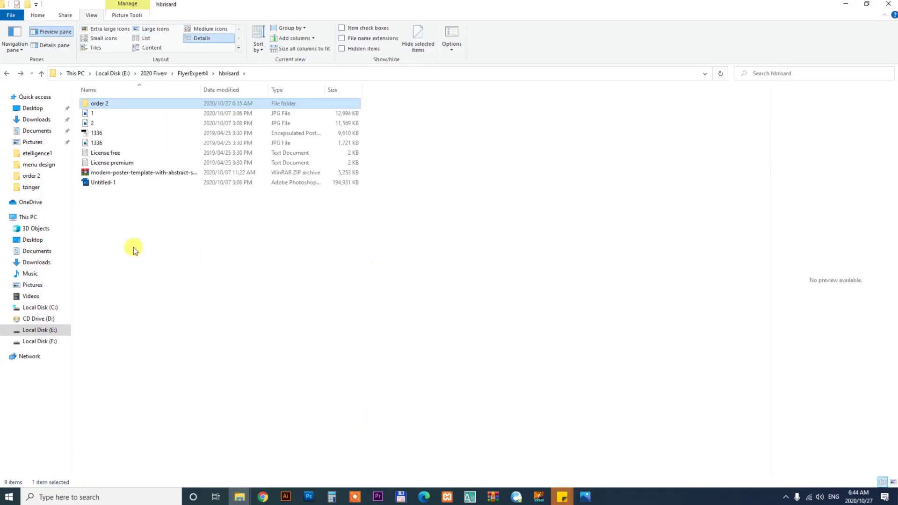
View the hbrisard folder as Extra large icons and open Untitled-1.psd.
left_click(105, 29)
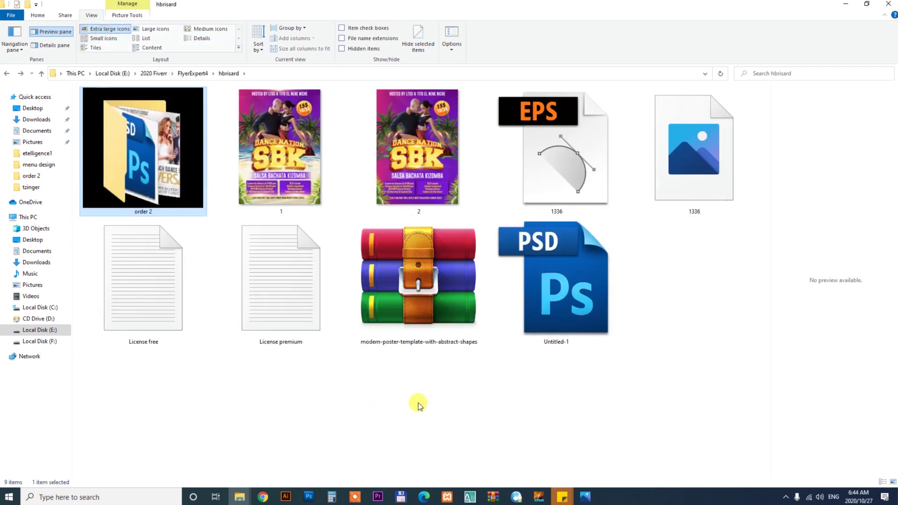
left_click(418, 401)
double_click(534, 323)
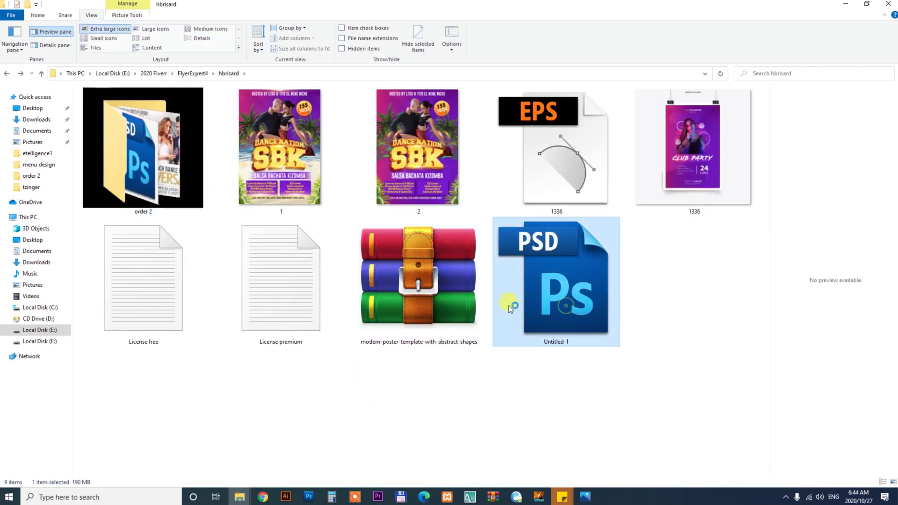
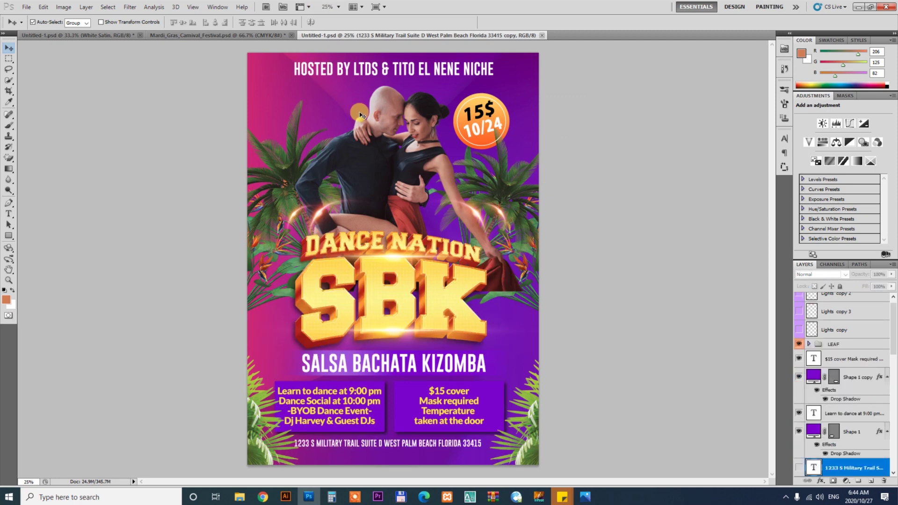
Bring the dancing couple into the satin document, scale it down and nudge it up-left.
mouse_move(360, 113)
left_mouse_down()
mouse_move(117, 45)
mouse_move(400, 210)
mouse_move(434, 184)
left_mouse_up()
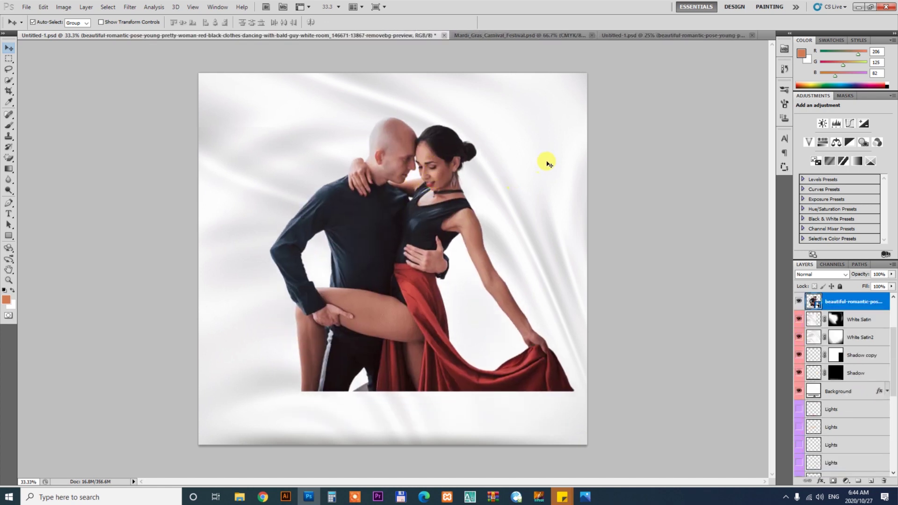
key("ctrl+t")
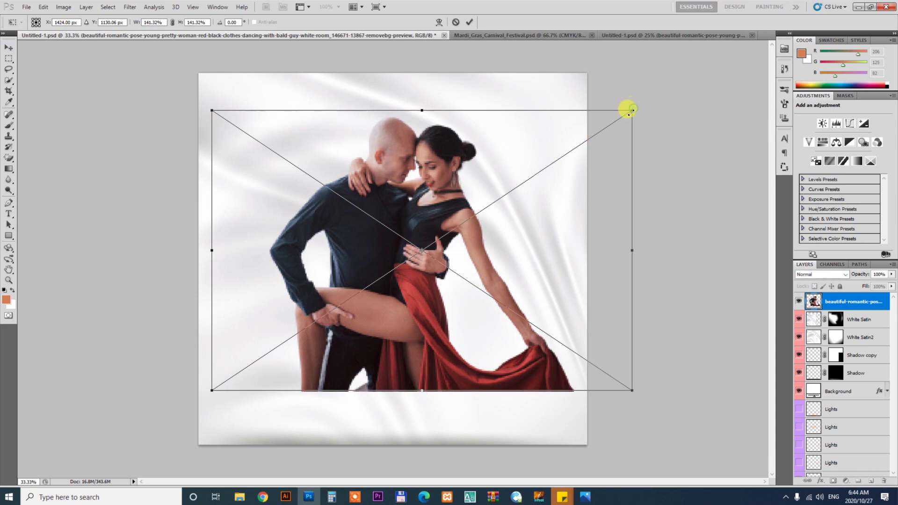
left_click_drag(632, 111, 614, 121)
key("Return")
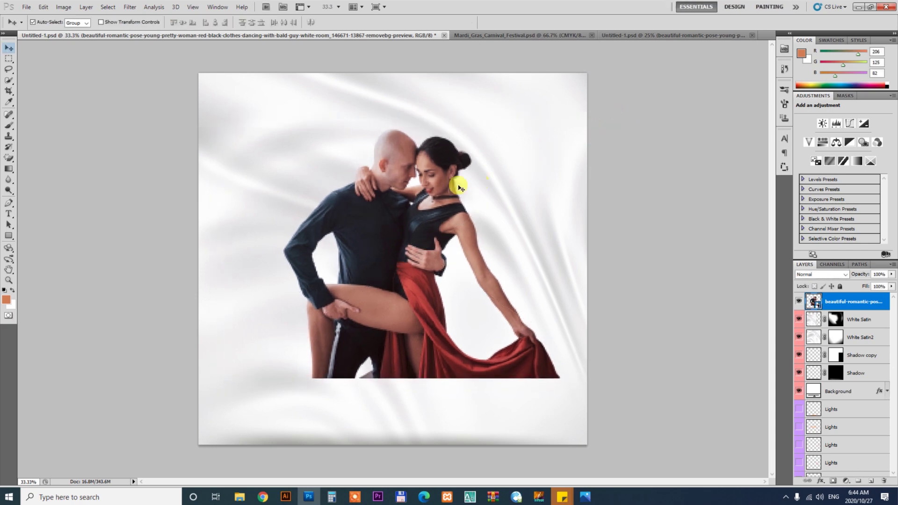
left_click_drag(442, 163, 431, 157)
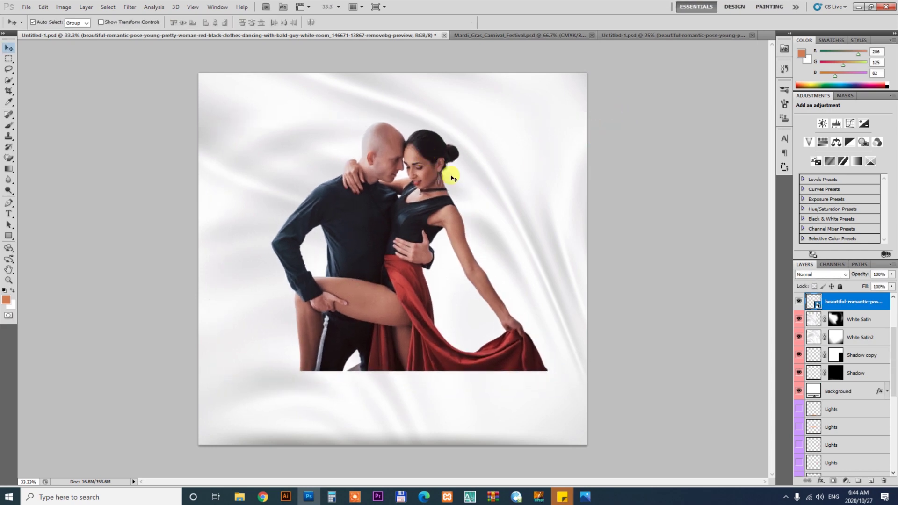
Mask the couple's legs and skirt with black soft-brush strokes, then shift the couple slightly right.
left_click(833, 482)
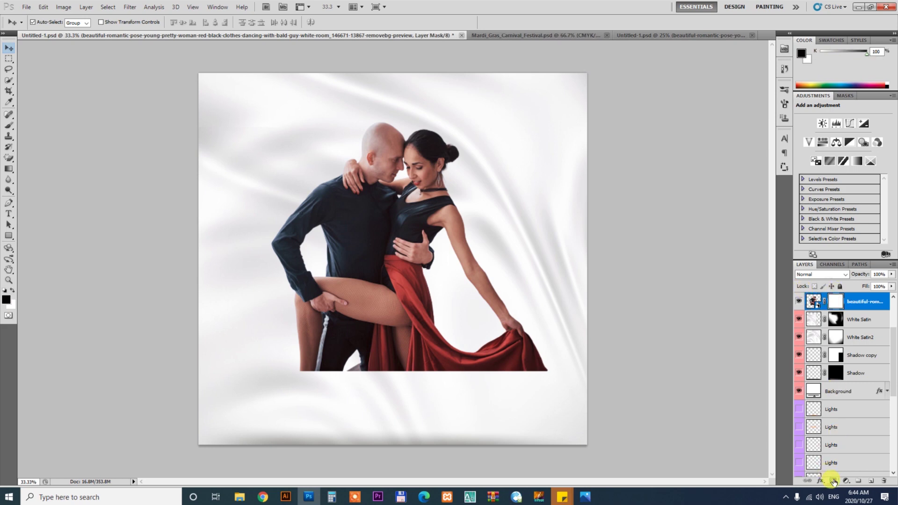
key("b")
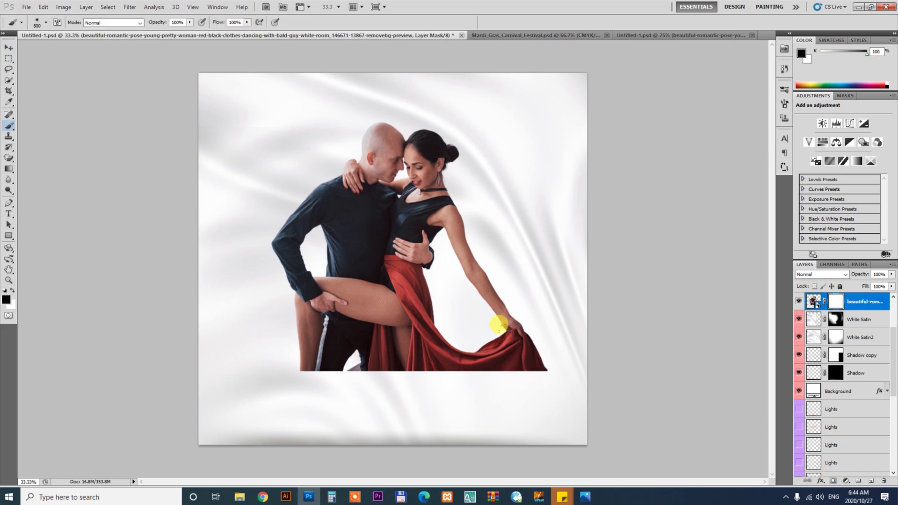
mouse_move(509, 283)
left_mouse_down()
mouse_move(248, 293)
mouse_move(234, 282)
mouse_move(427, 251)
left_mouse_up()
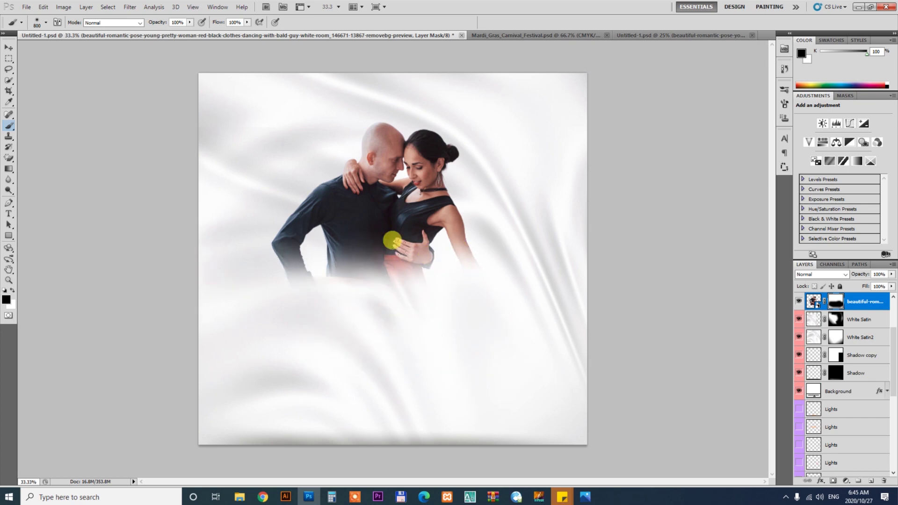
key("v")
left_click_drag(427, 209, 444, 211)
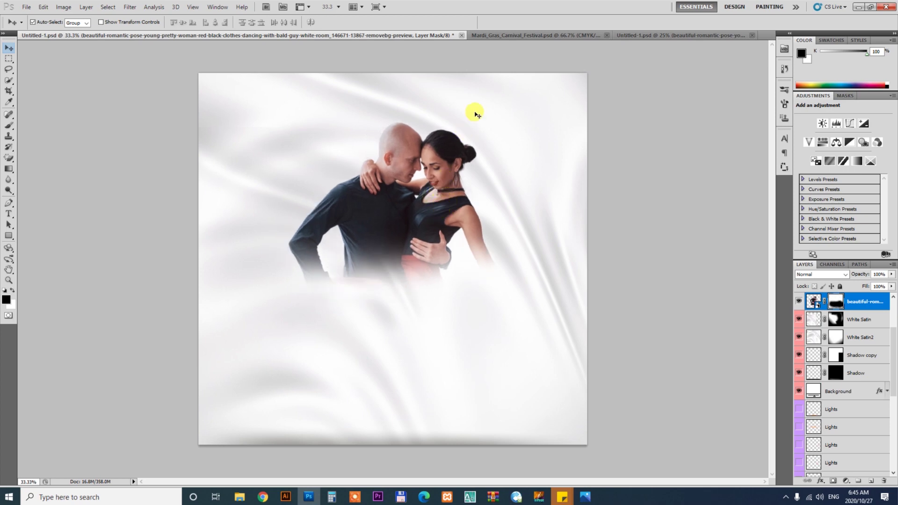
Copy 'Palm Beach Dance Bash' from the Fiverr order requirements and view the client's reference flyer.
left_click(260, 498)
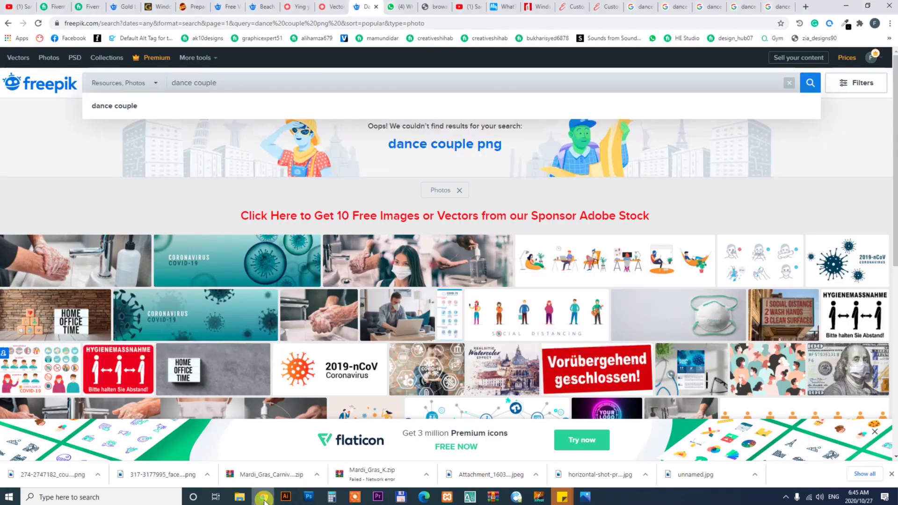
left_click(91, 7)
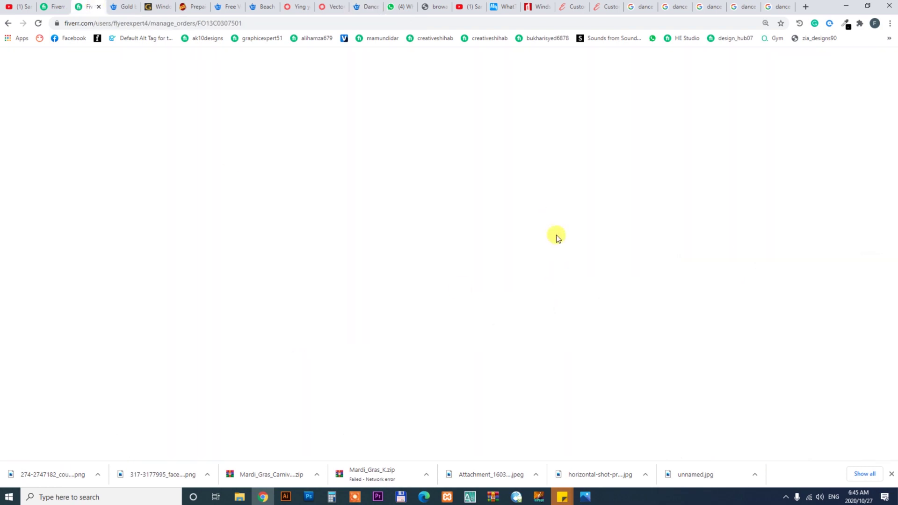
scroll(553, 295, "down", 3)
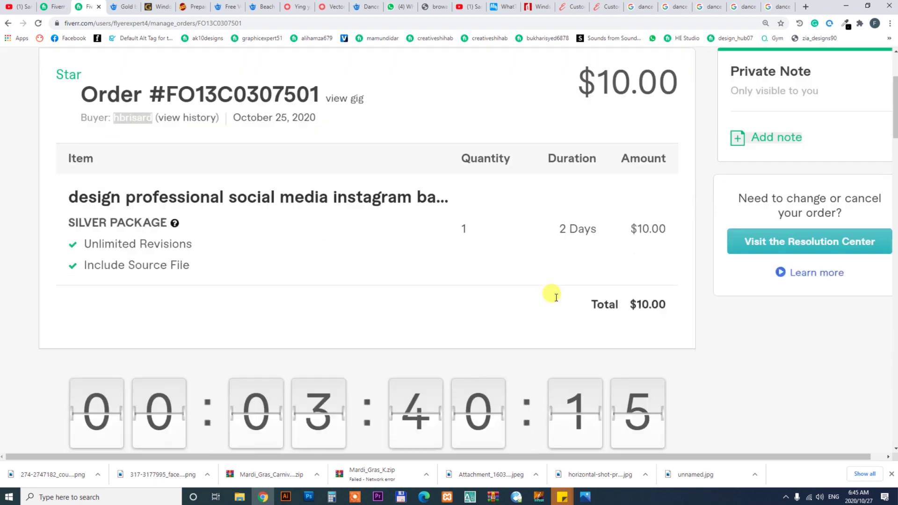
scroll(554, 296, "down", 2)
scroll(555, 298, "down", 6)
scroll(556, 300, "down", 1)
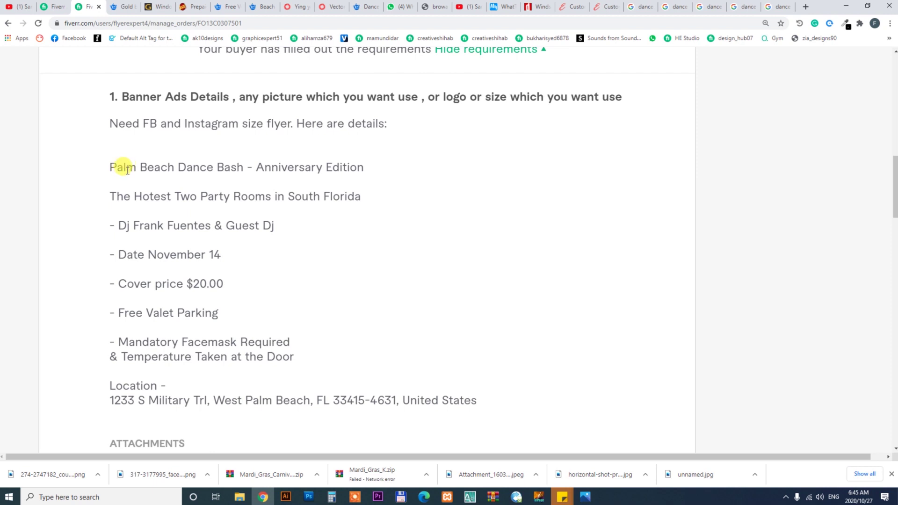
left_click_drag(114, 170, 232, 169)
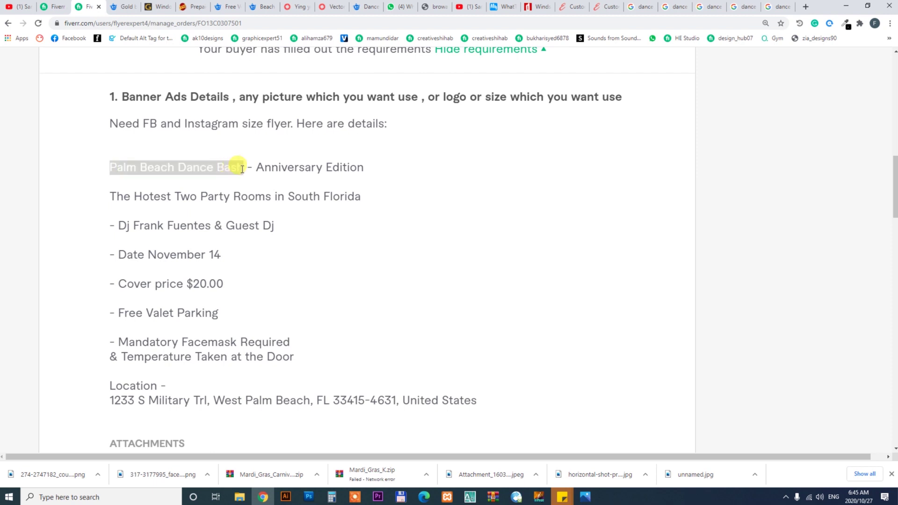
mouse_move(585, 497)
left_click(628, 428)
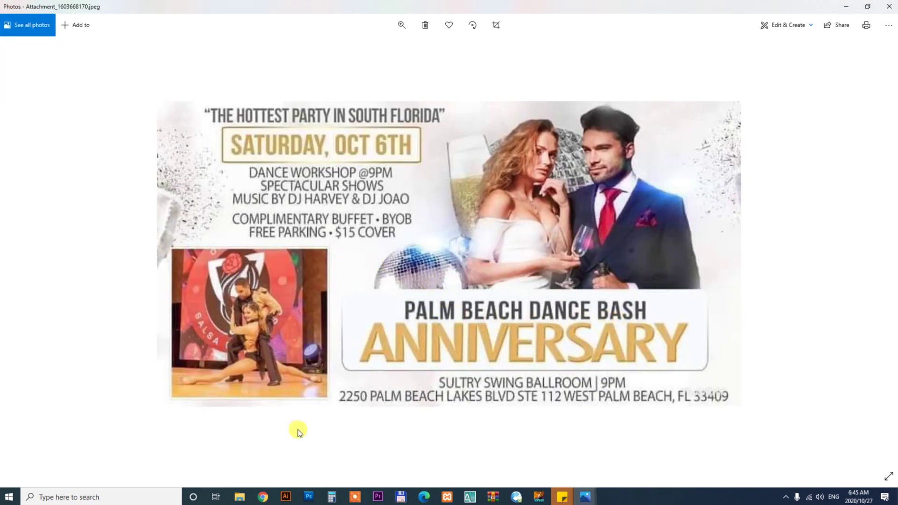
left_click(310, 497)
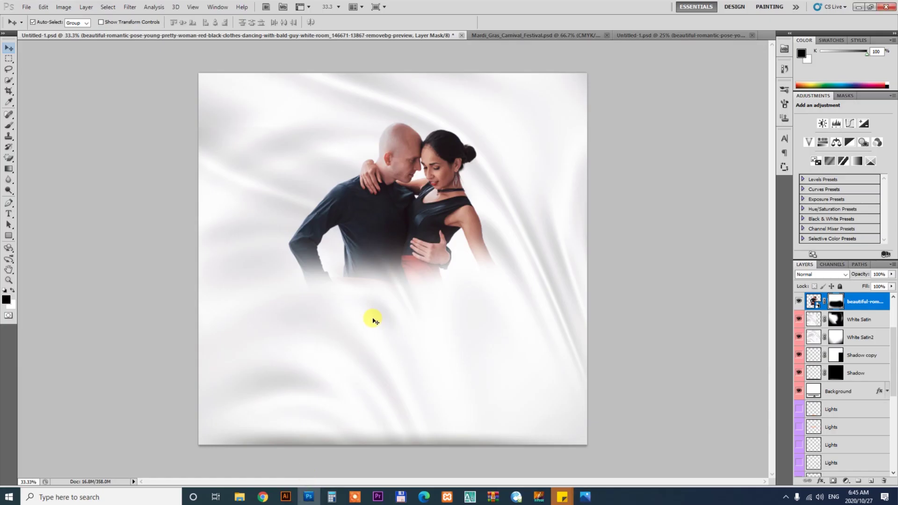
Paste 'PALM BEACH DANCE BASH' as text below the couple, scale it down and centre it.
key("t")
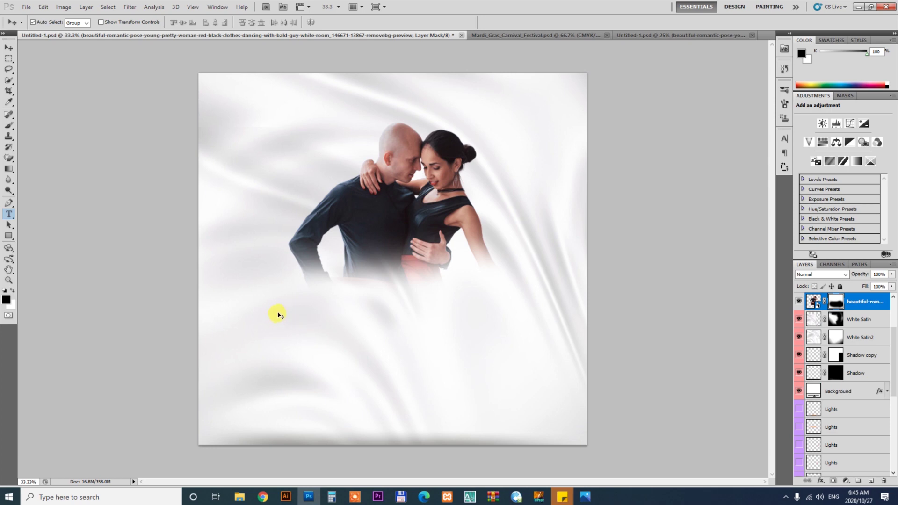
left_click(278, 311)
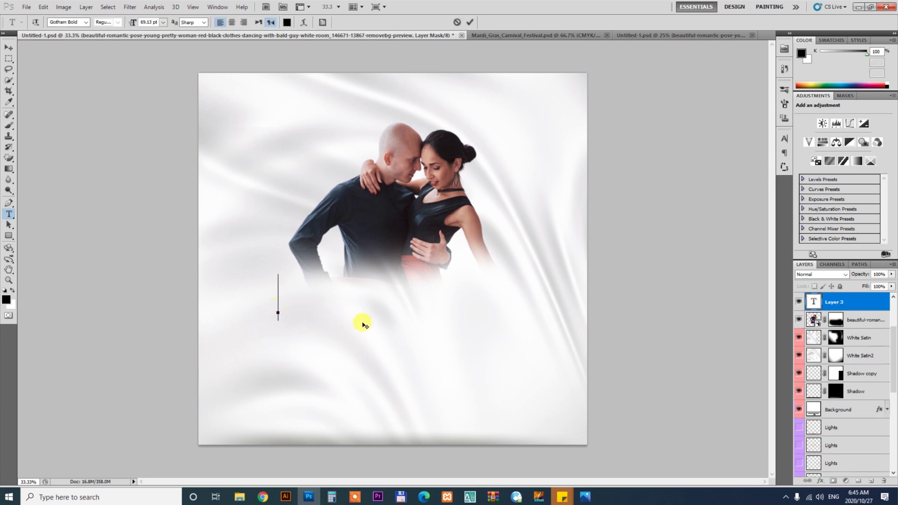
key("ctrl+v")
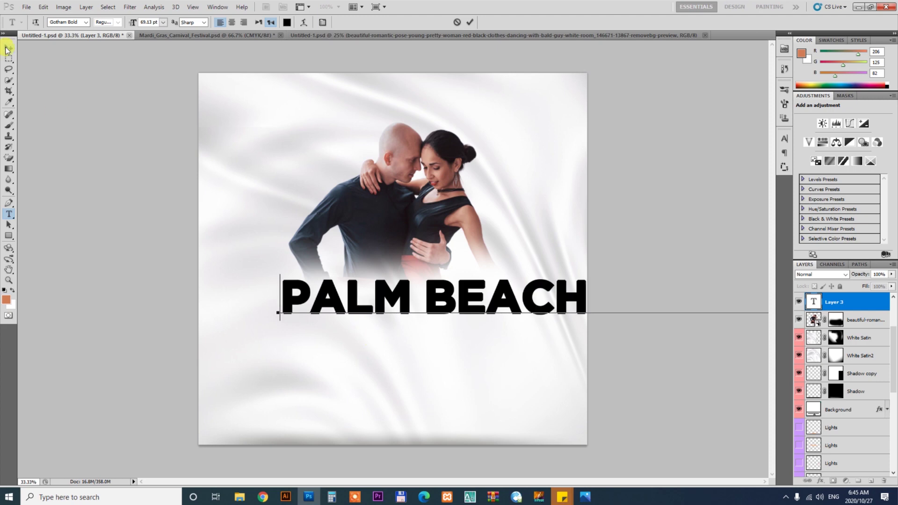
key("ctrl+t")
left_click_drag(281, 321, 470, 305)
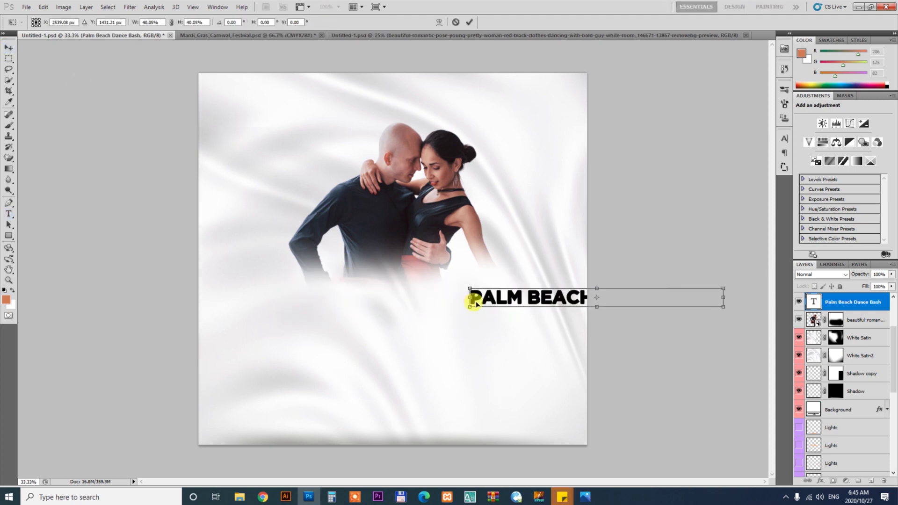
key("Return")
left_click_drag(534, 295, 344, 290)
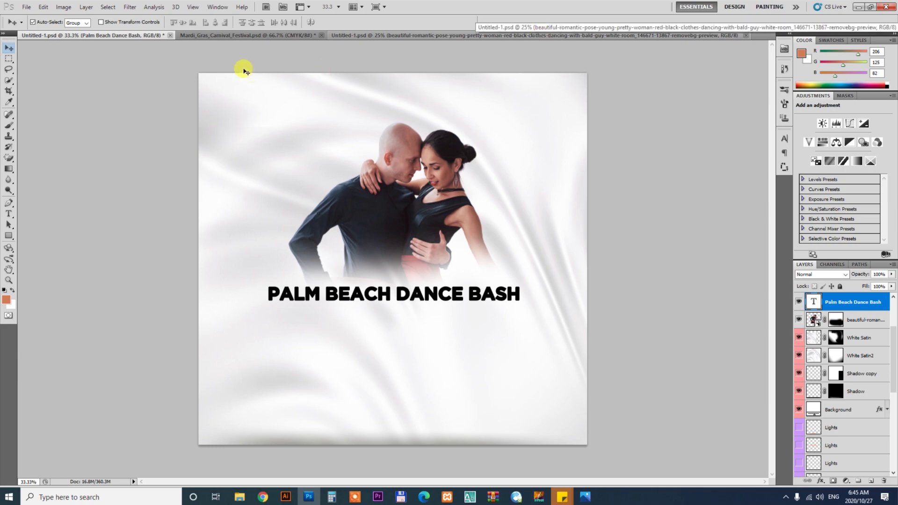
mouse_move(585, 497)
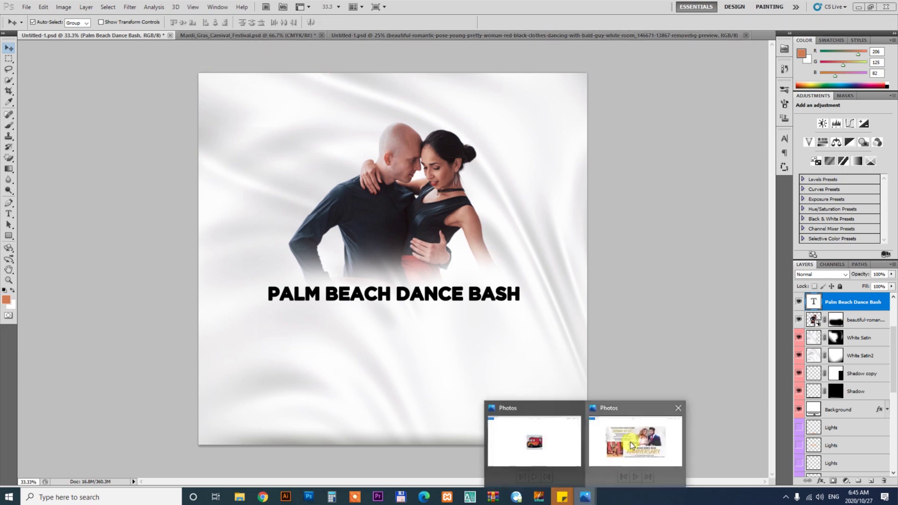
Recheck the reference flyer, then copy 'Anniversary Edition' from the Fiverr requirements.
left_click(630, 442)
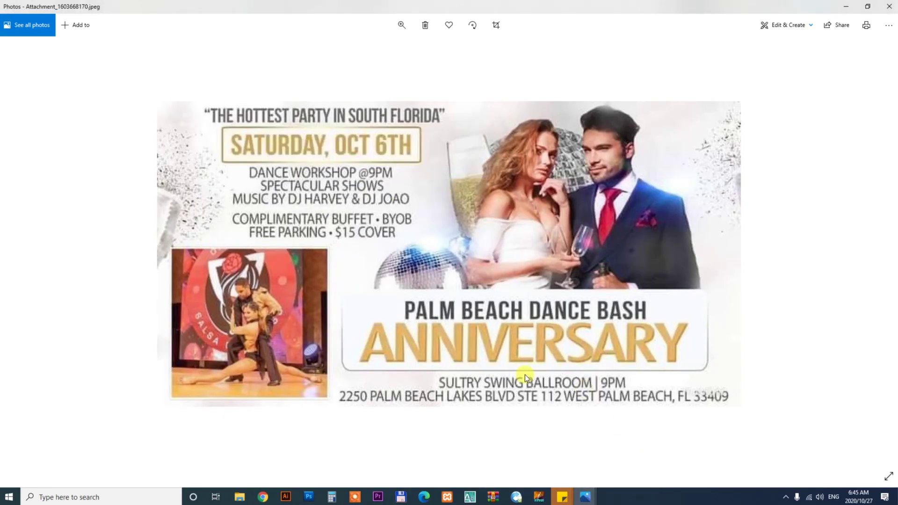
left_click(846, 6)
left_click(261, 498)
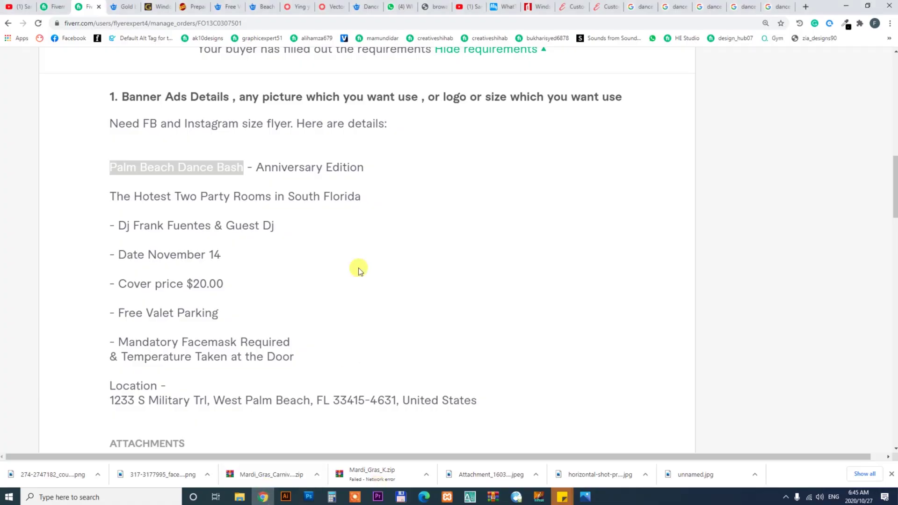
left_click_drag(258, 167, 366, 167)
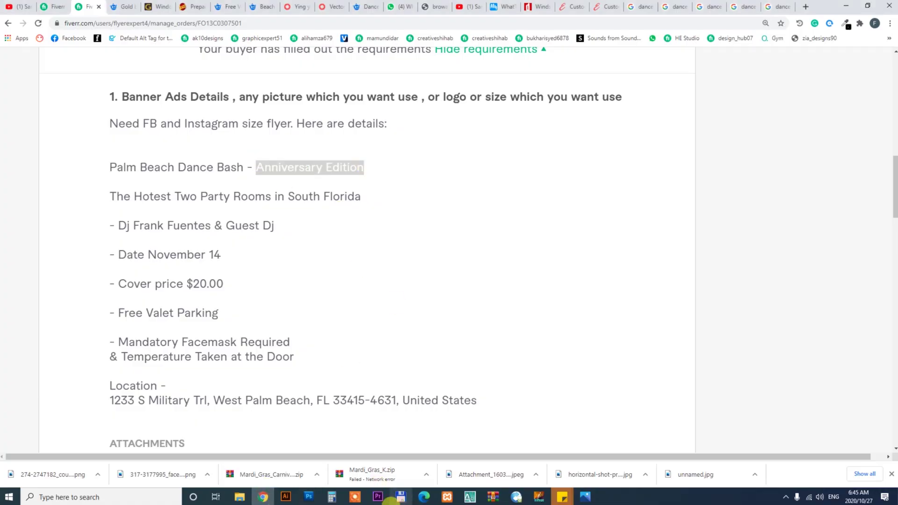
left_click(309, 498)
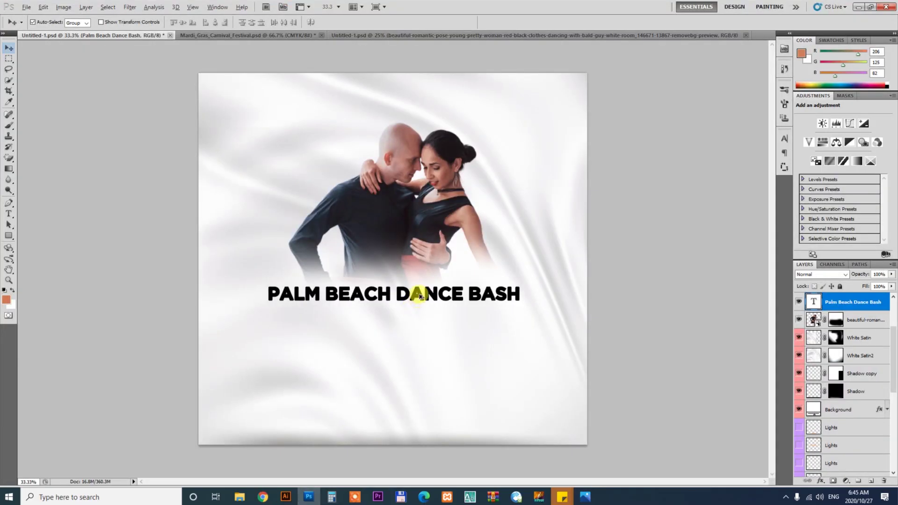
Duplicate the headline below itself and replace its text with 'Anniversary Edition' in condensed Gobold.
left_click_drag(419, 296, 417, 320)
double_click(422, 322)
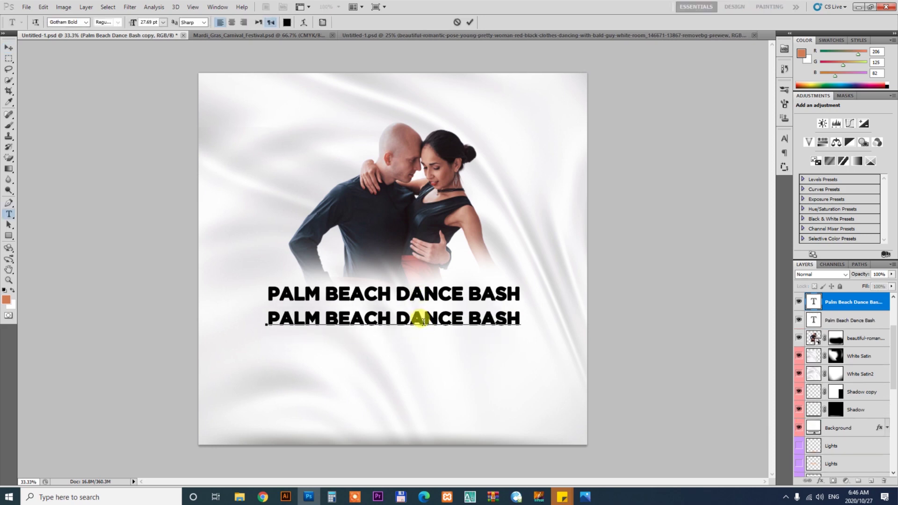
key("ctrl+a")
type("ANNIVERSARY EDITION")
key("ctrl+a")
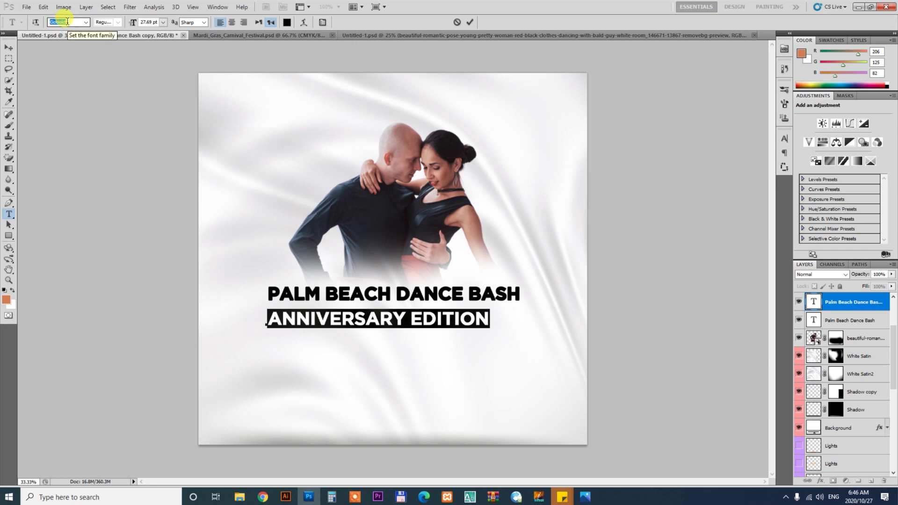
type("Gobold")
key("Return")
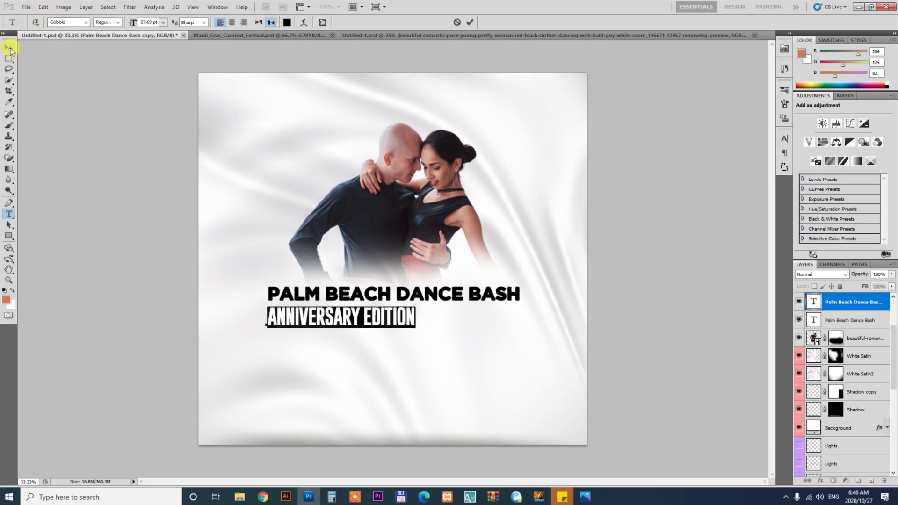
left_click(9, 48)
Enlarge ANNIVERSARY EDITION across the flyer beneath the headline.
key("ctrl+t")
left_click_drag(412, 324, 587, 350)
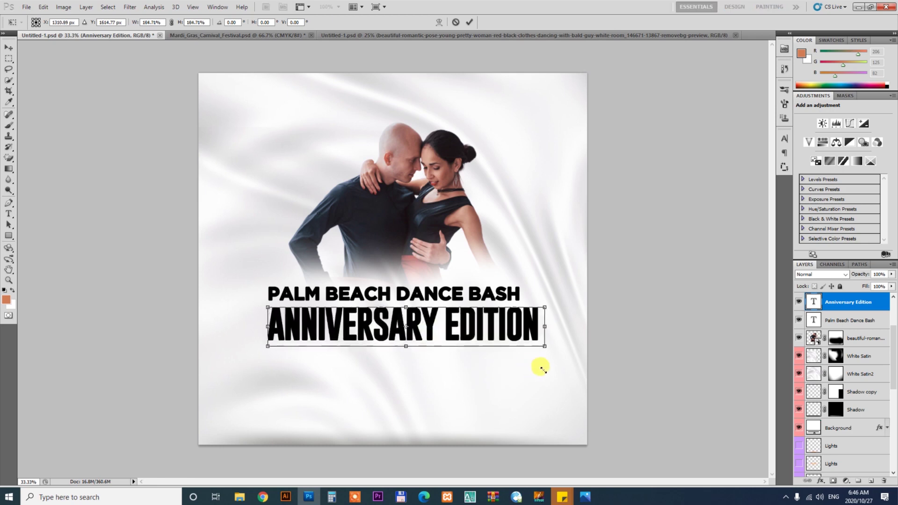
mouse_move(550, 327)
left_mouse_down()
mouse_move(499, 329)
mouse_move(516, 328)
left_mouse_up()
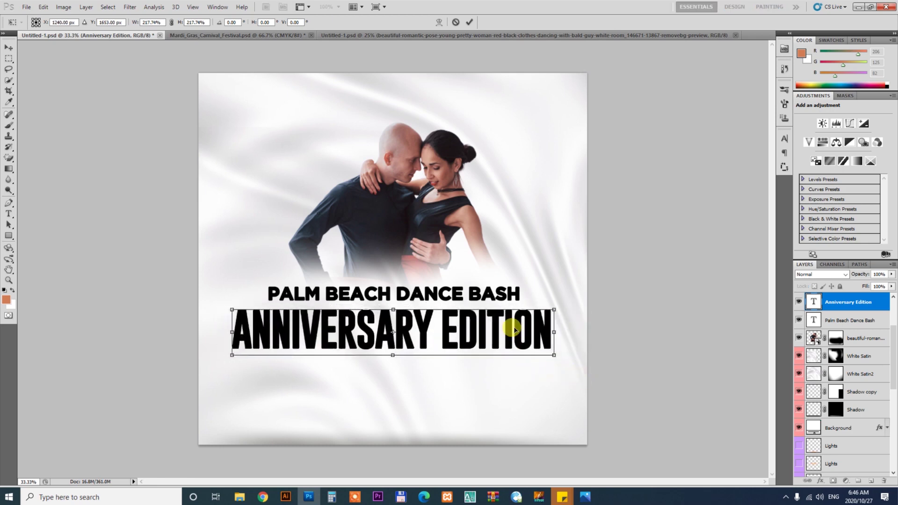
key("Return")
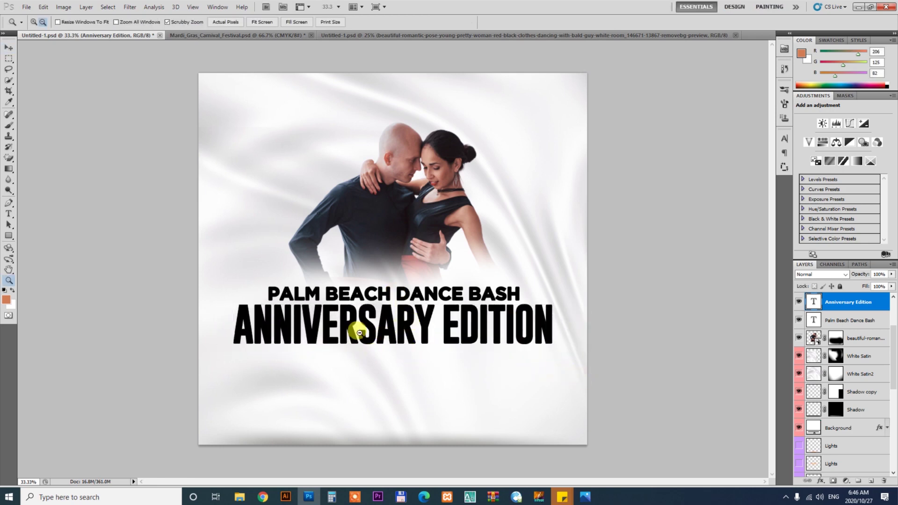
scroll(375, 339, "up", 2)
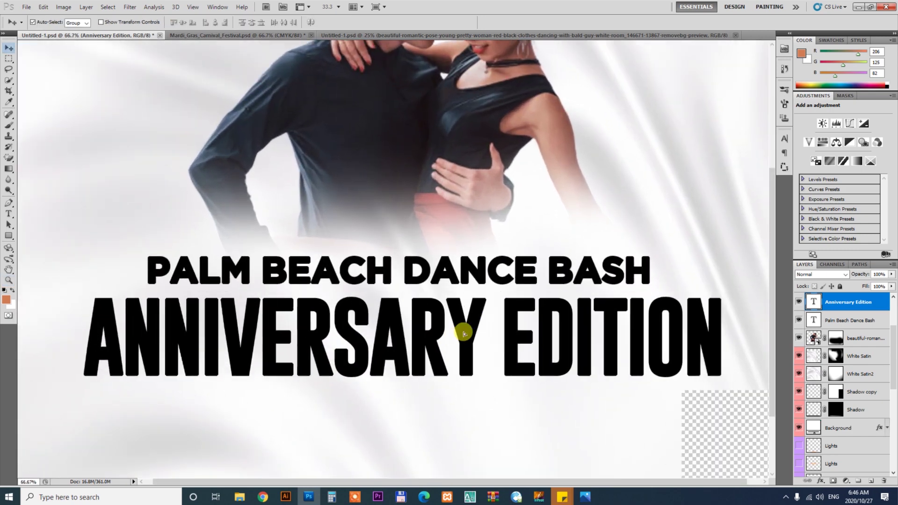
Remove Faux Bold, set tracking to 0 and shift ANNIVERSARY EDITION slightly left.
double_click(461, 334)
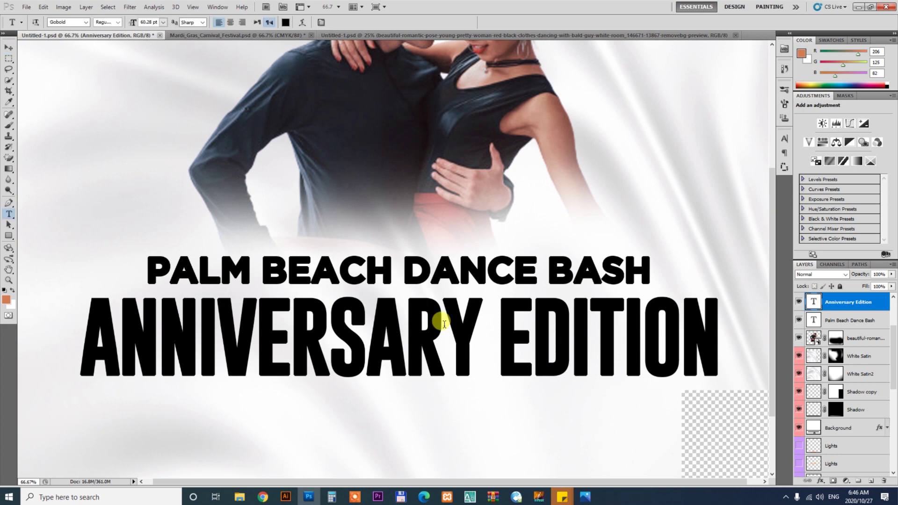
key("ctrl+a")
left_click(324, 22)
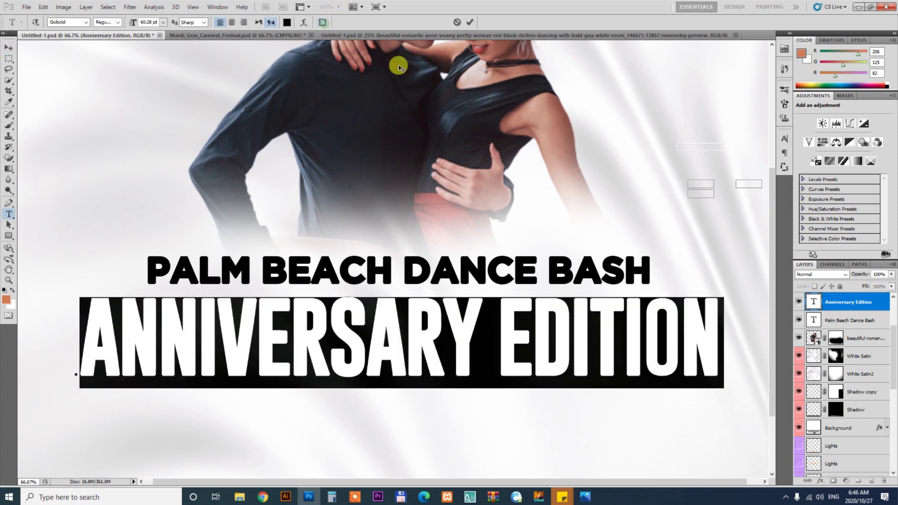
left_click(683, 208)
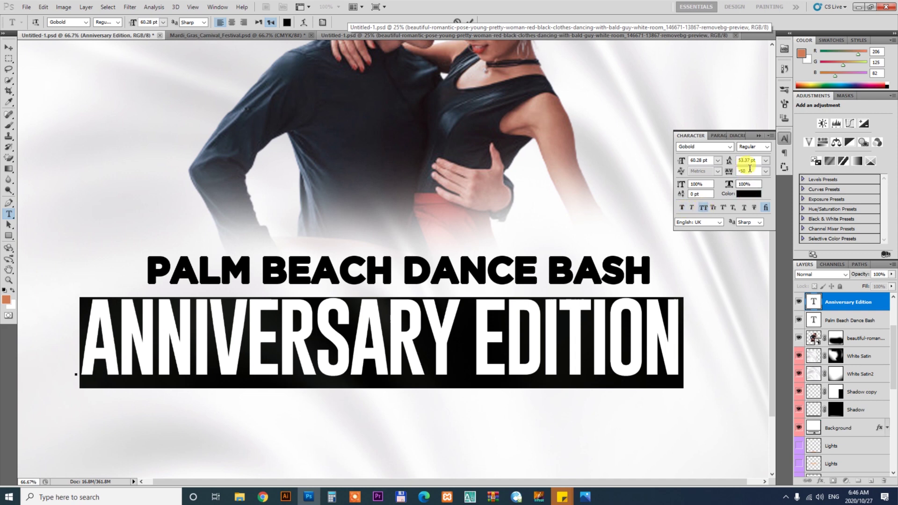
type("0")
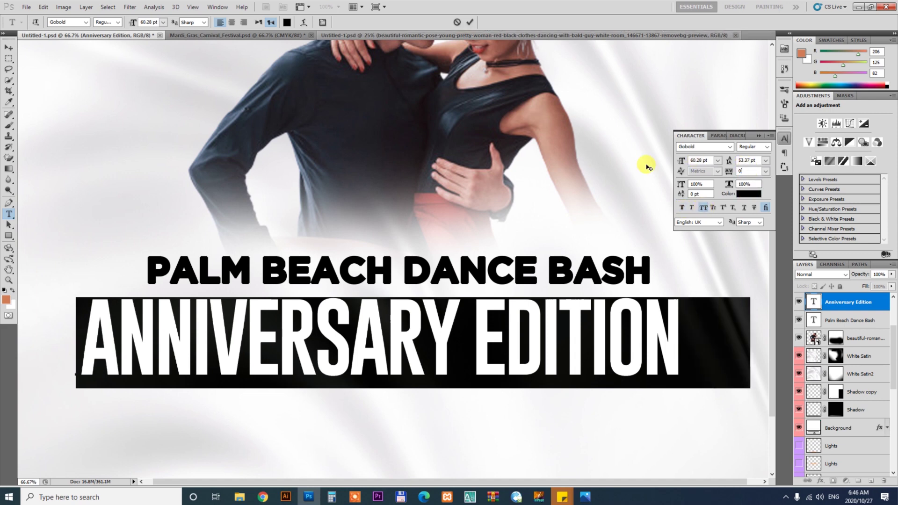
key("Return")
left_click(8, 47)
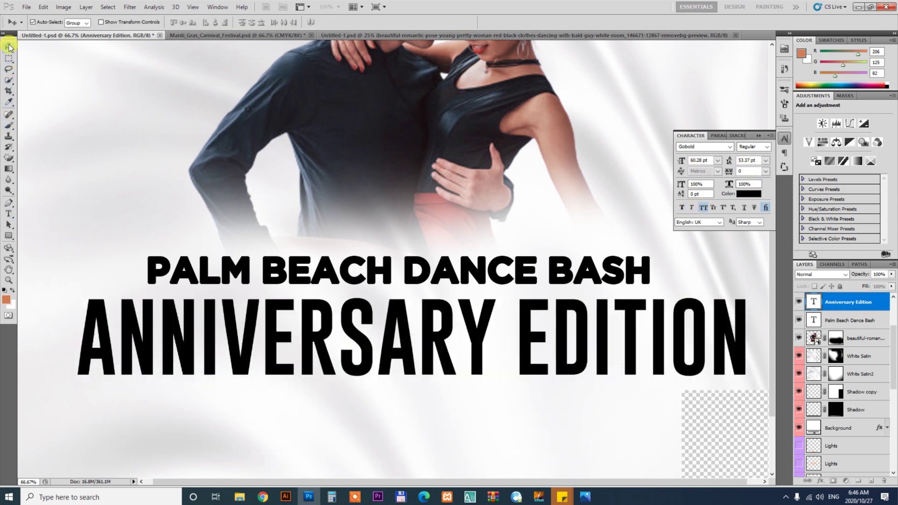
left_click_drag(478, 333, 467, 331)
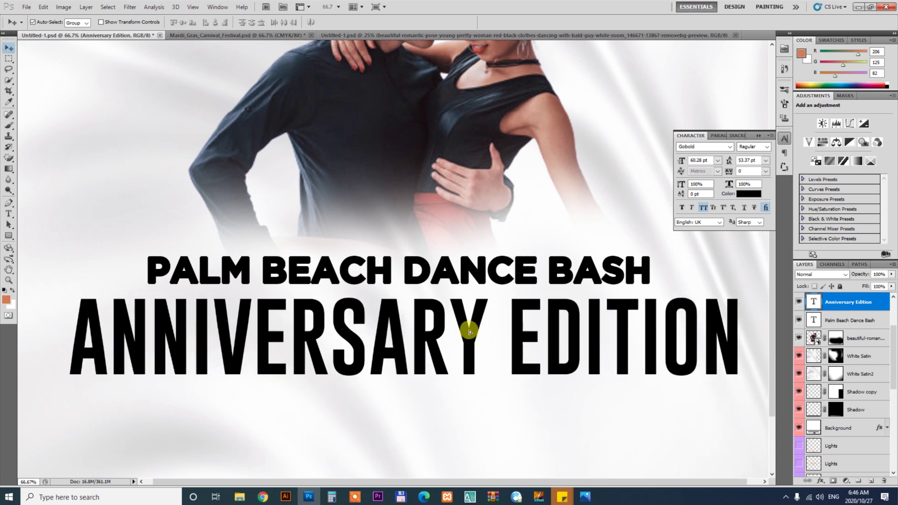
left_click(419, 33)
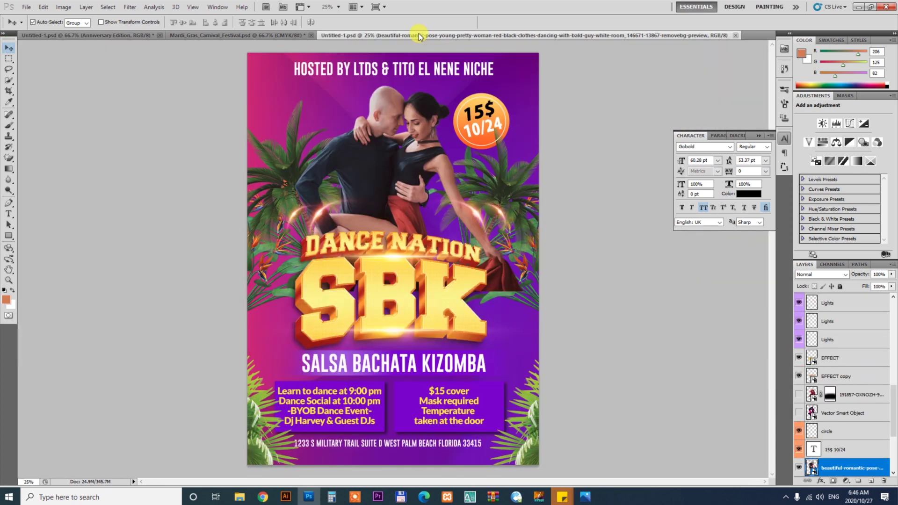
In the Mardi Gras file, zoom in on the Carnival Festival lettering and ungroup the title text group.
left_click(266, 36)
key("z")
left_click_drag(379, 151, 393, 151)
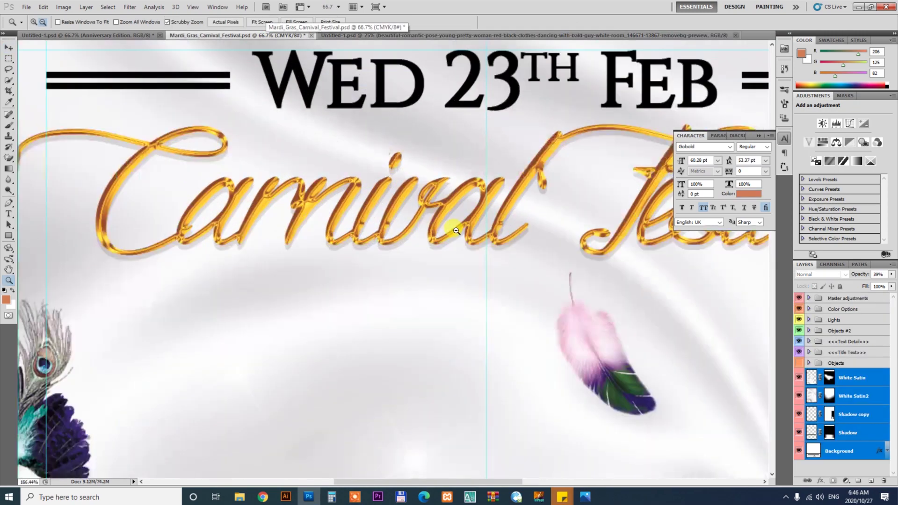
key("v")
left_click(382, 204)
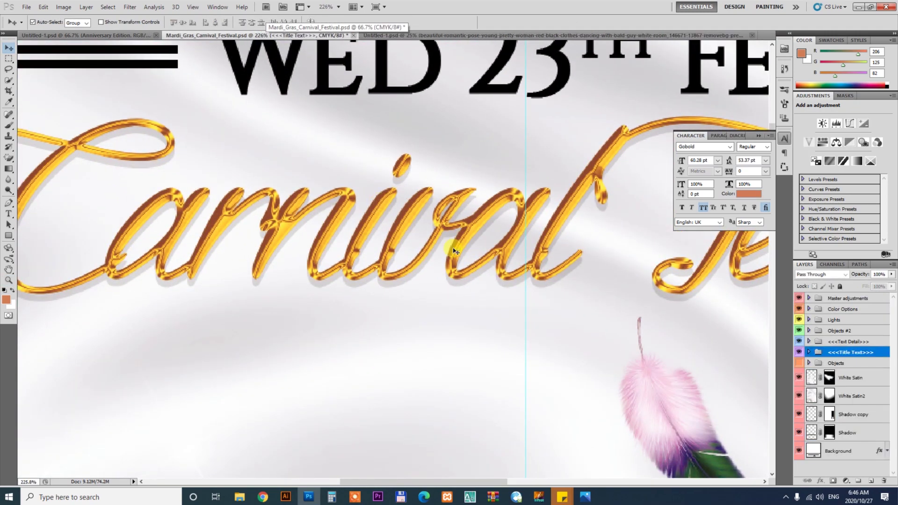
right_click(863, 352)
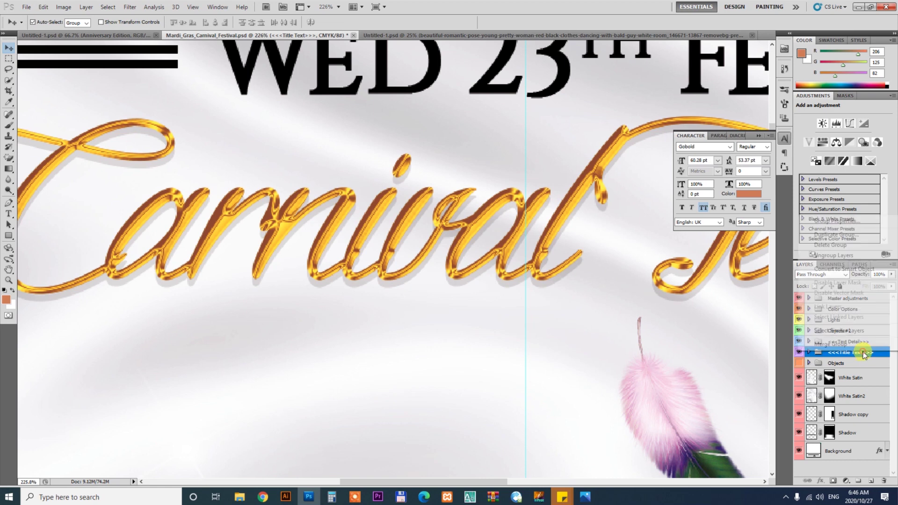
left_click(837, 256)
left_click(489, 397)
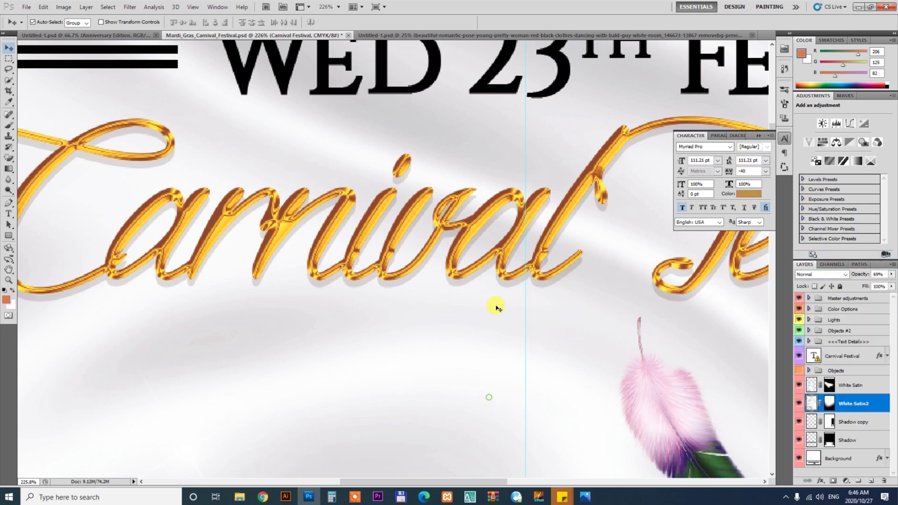
Copy the Carnival Festival layer style and bring up the ANNIVERSARY EDITION layer's options in the dance flyer.
left_click(502, 255)
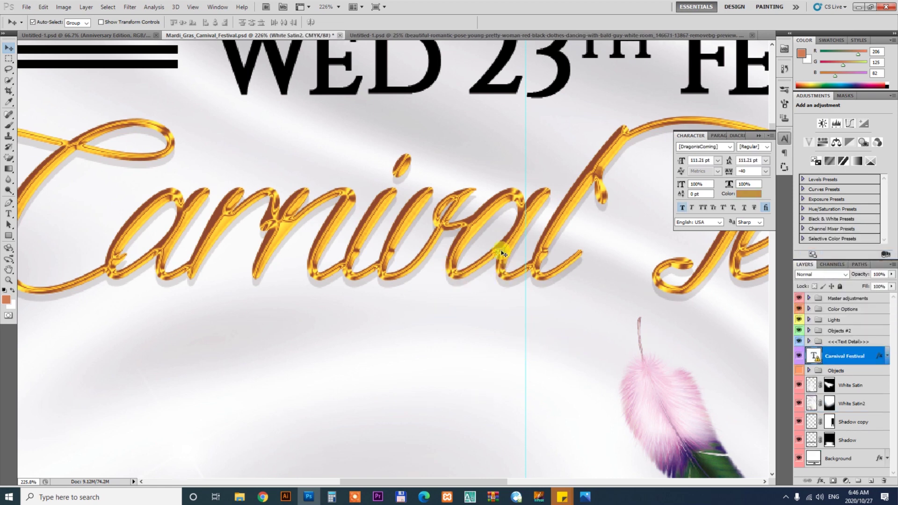
right_click(848, 342)
left_click(846, 323)
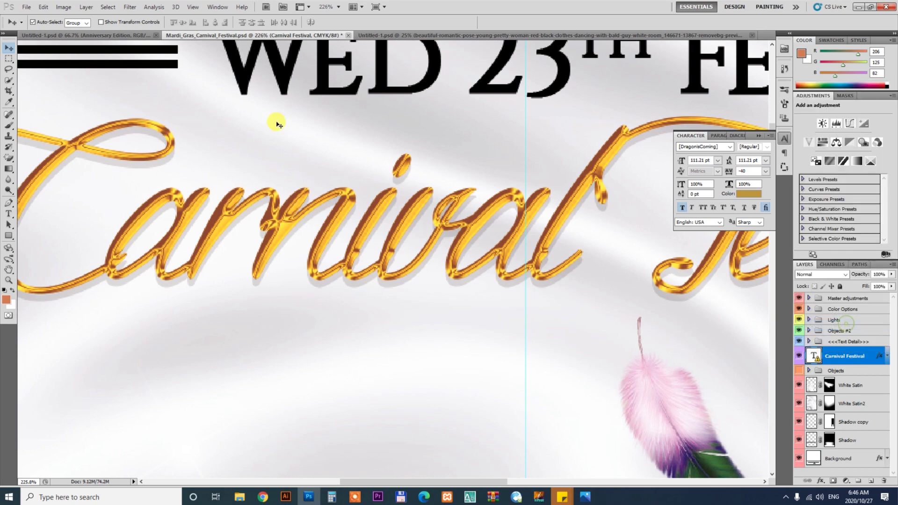
left_click(119, 37)
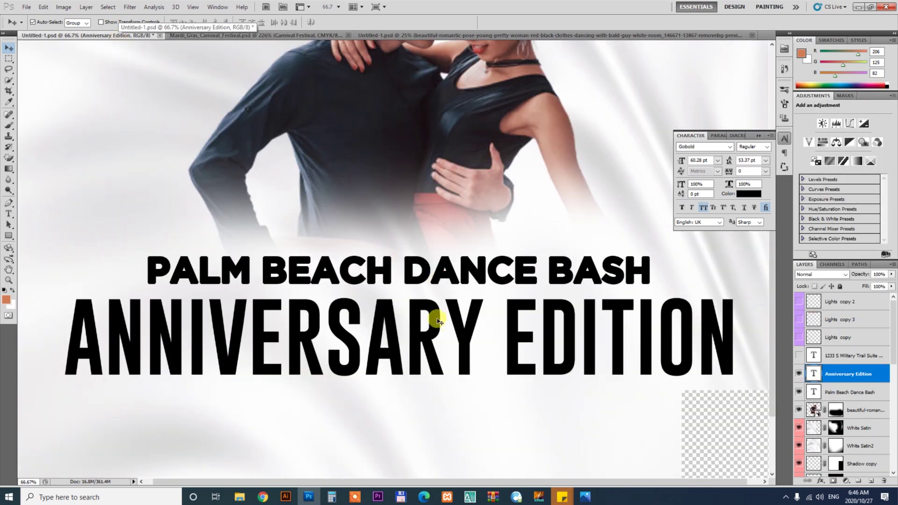
right_click(865, 373)
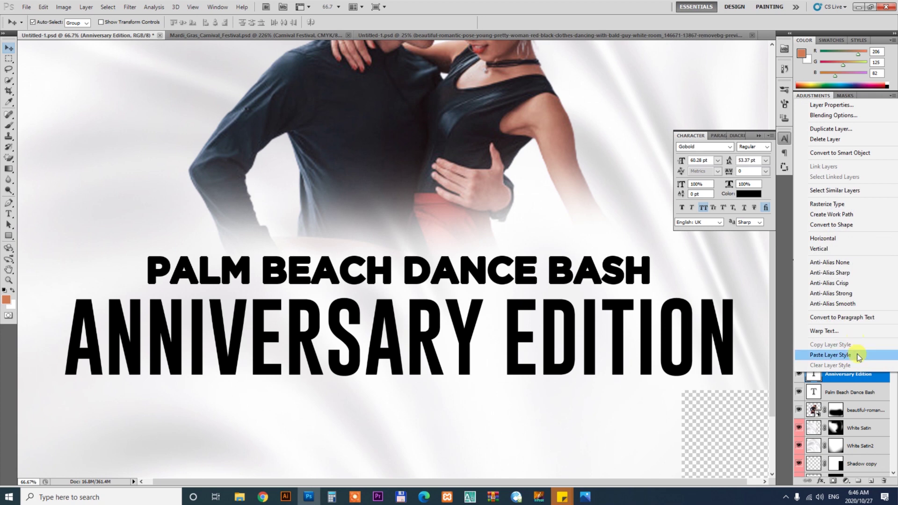
Paste the Carnival Festival style onto ANNIVERSARY EDITION and zoom in to inspect it.
left_click(855, 356)
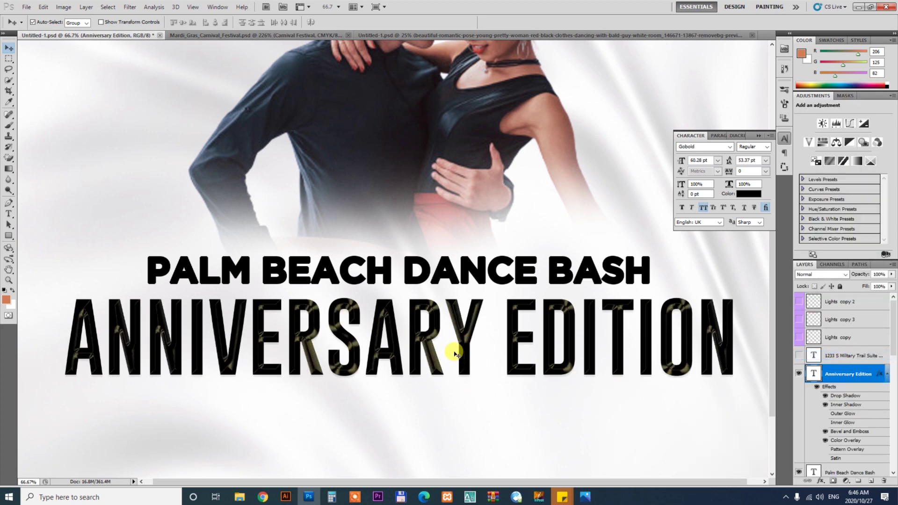
key("z")
left_click_drag(388, 386, 427, 397)
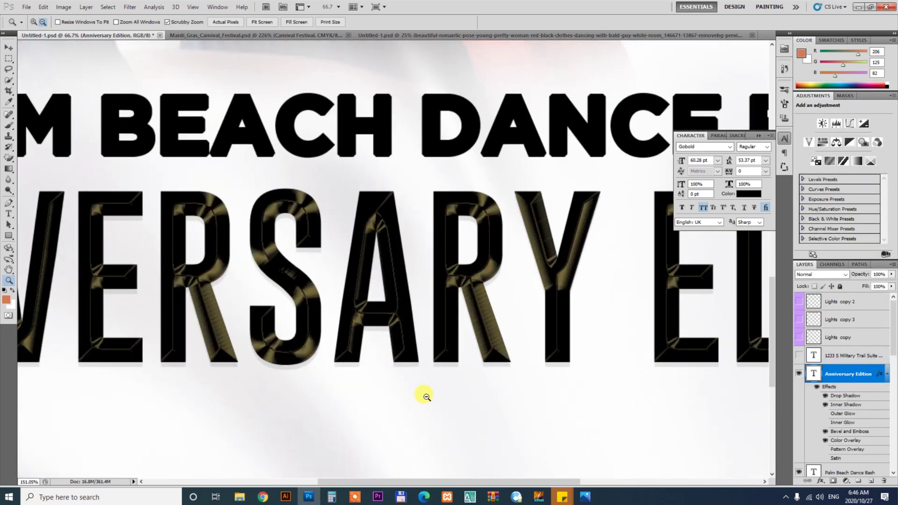
key("v")
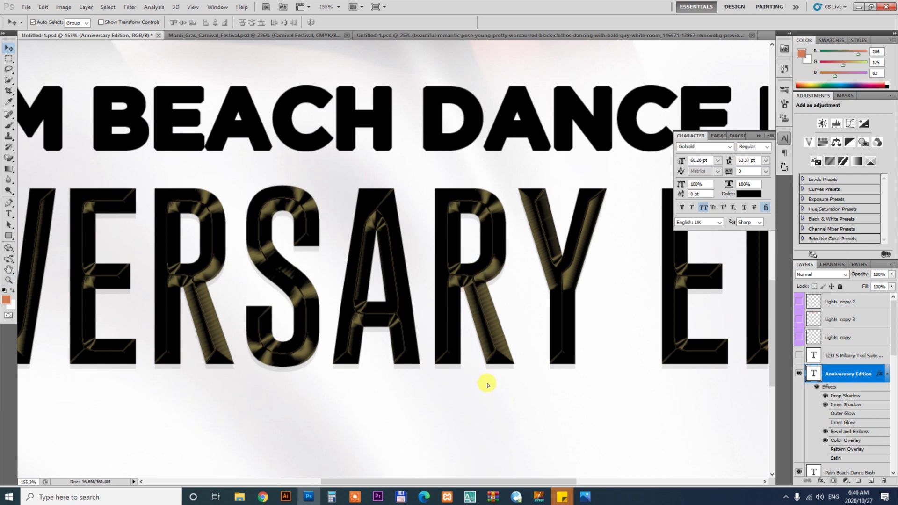
key("shift+Down")
key("shift+Down")
key("shift+Down")
key("shift+Down")
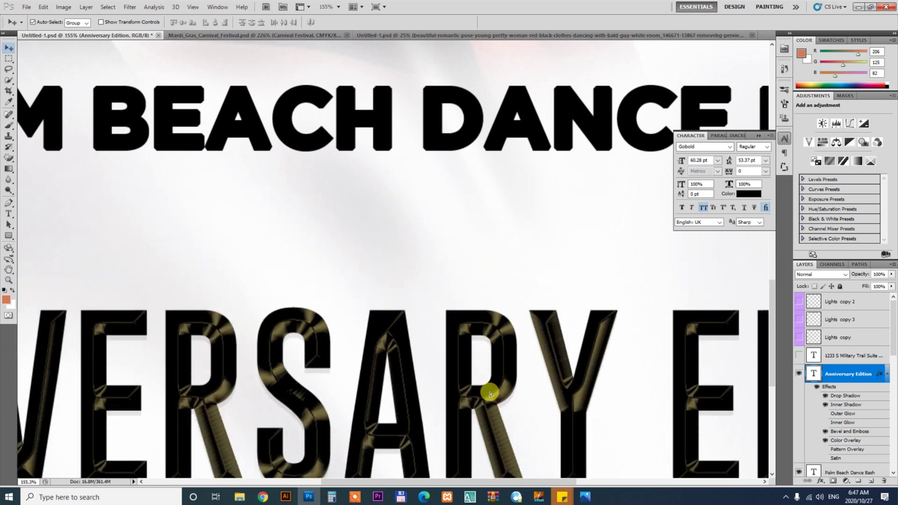
key("Down")
key("Down")
key("Down")
key("shift+Up")
key("shift+Up")
key("shift+Up")
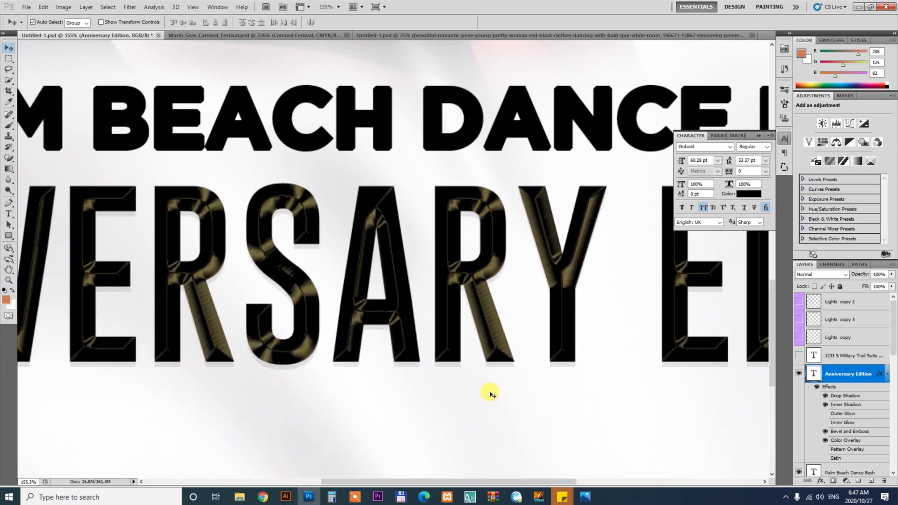
Look over the SBK and Mardi Gras documents before returning to the dance flyer.
left_click(456, 39)
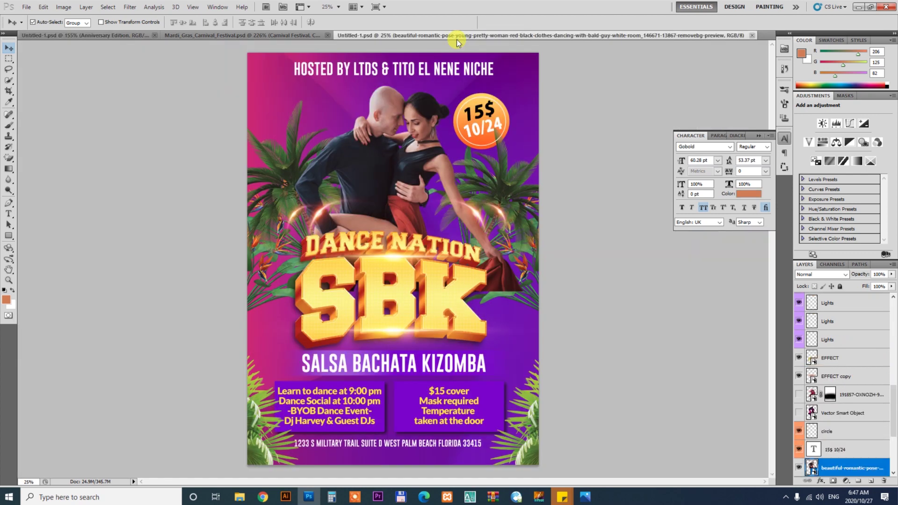
left_click(271, 36)
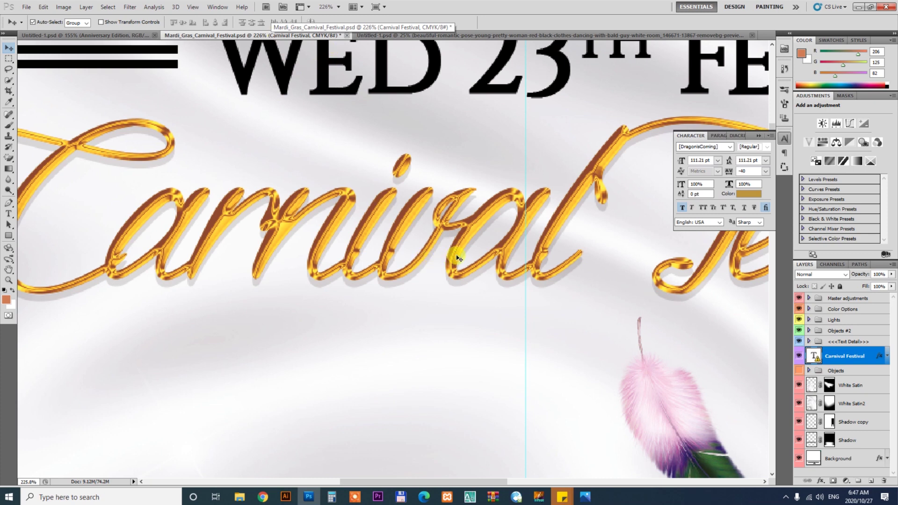
left_click(123, 37)
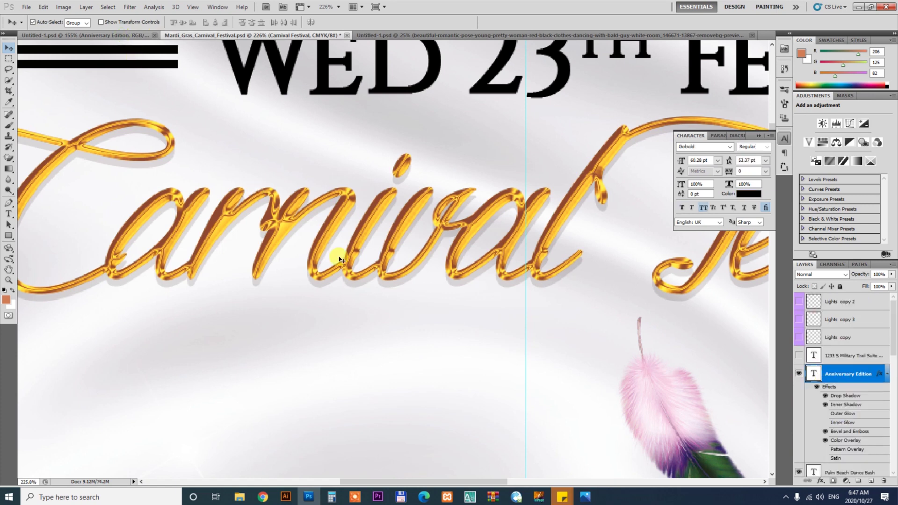
Convert the flyer to CMYK Color without rasterizing smart objects or merging layers.
left_click(63, 7)
mouse_move(70, 17)
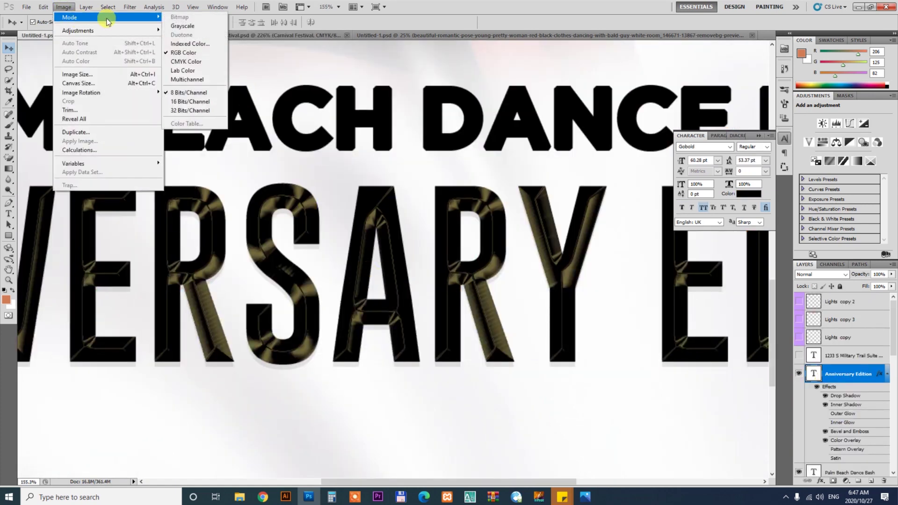
left_click(203, 62)
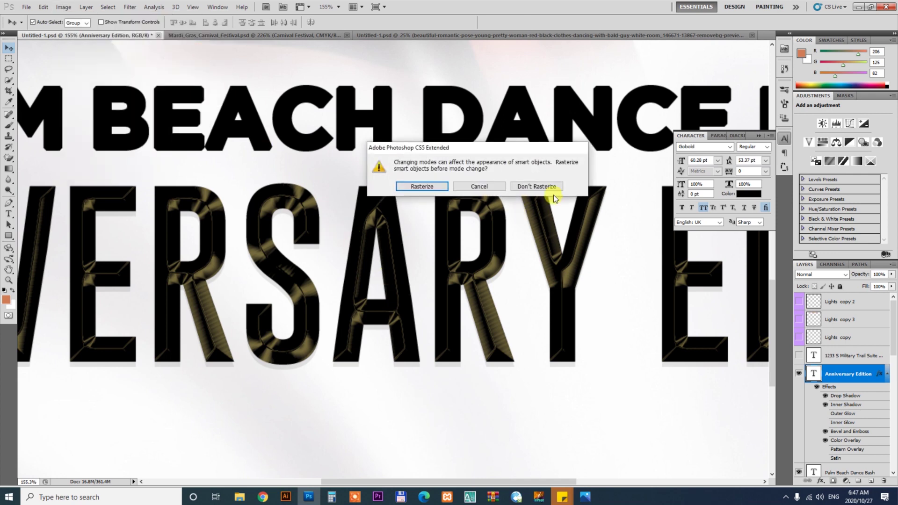
left_click(542, 188)
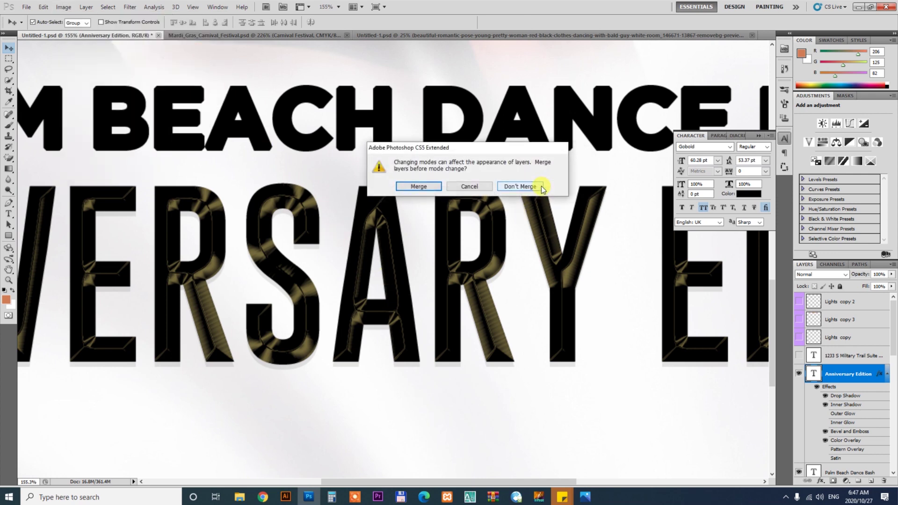
left_click(527, 188)
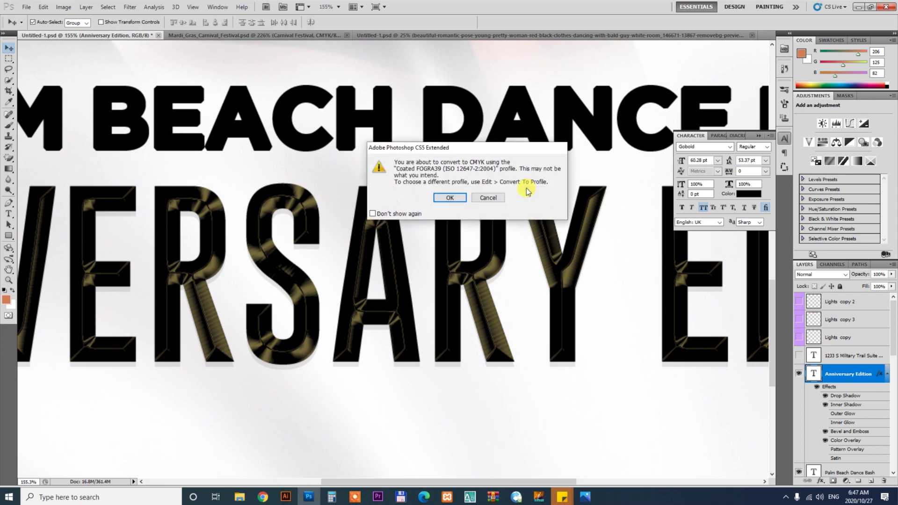
left_click(449, 198)
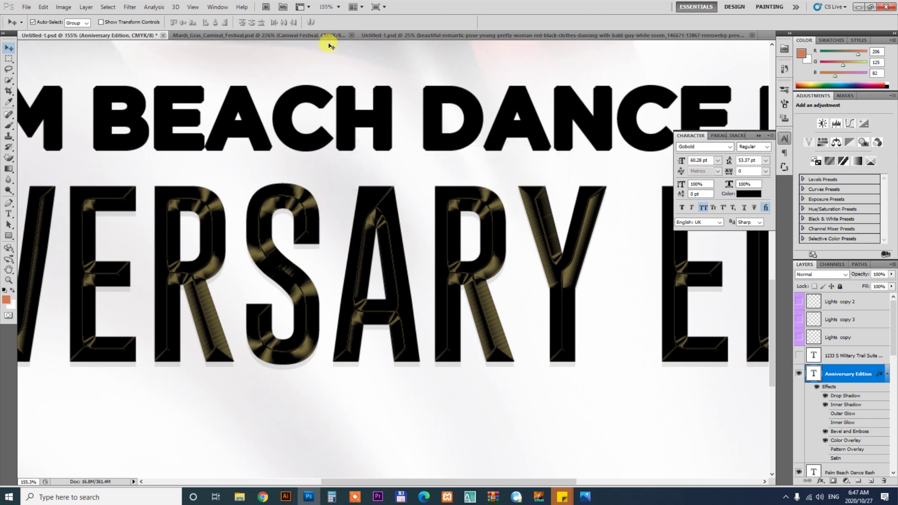
Copy the Carnival Festival layer style again and paste it onto the ANNIVERSARY EDITION layer.
left_click(255, 35)
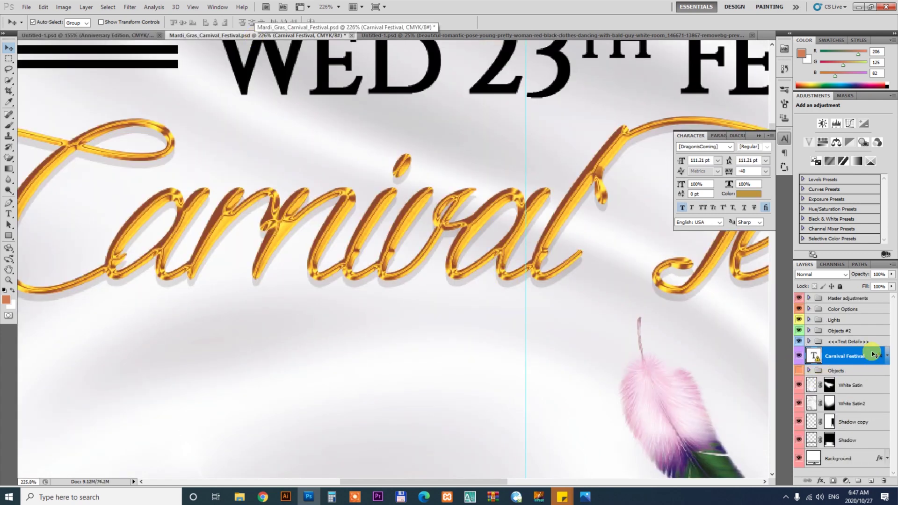
right_click(856, 359)
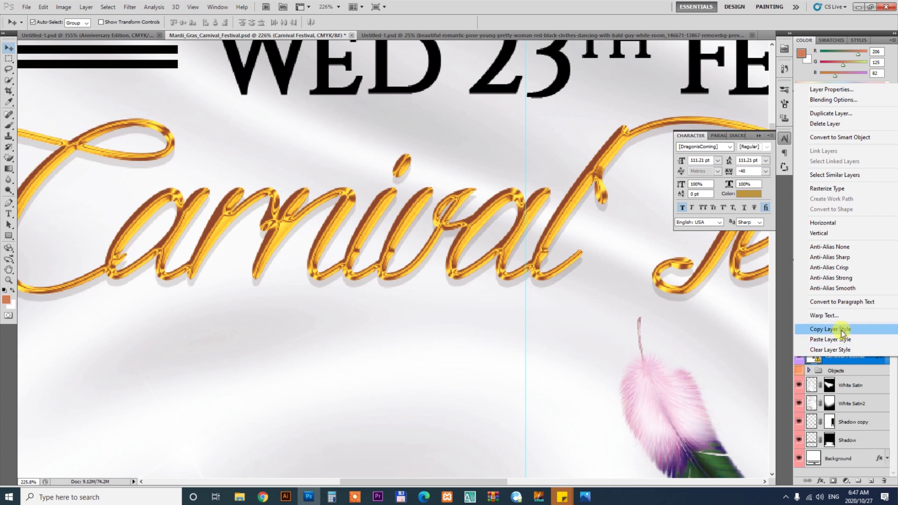
left_click(845, 329)
left_click(71, 36)
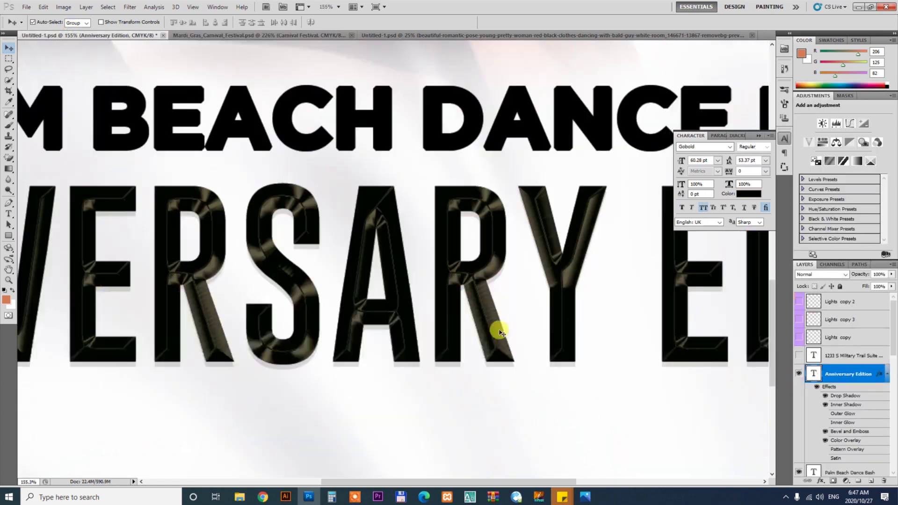
right_click(845, 377)
left_click(835, 356)
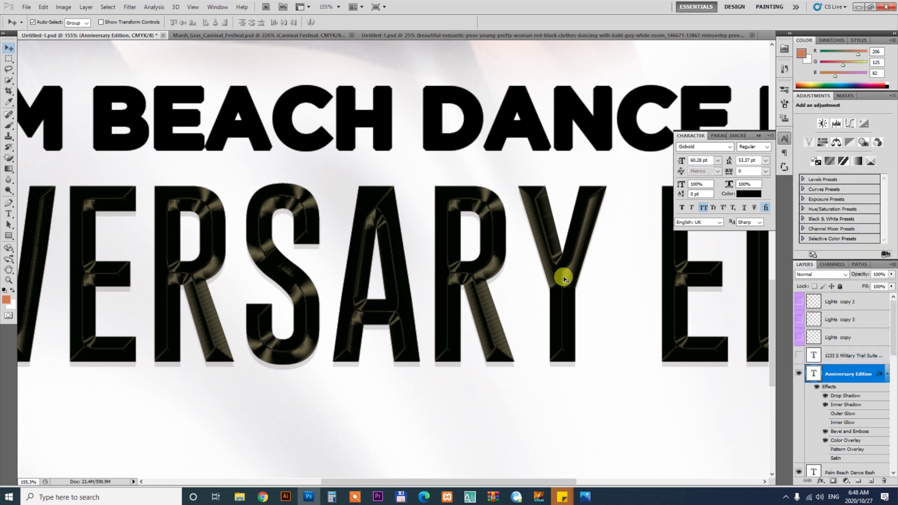
key("ctrl+minus")
key("ctrl+minus")
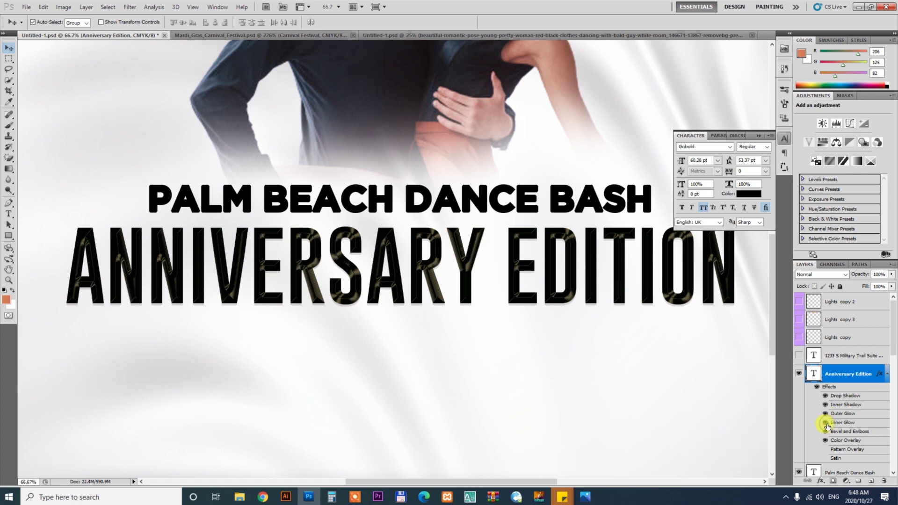
Enable the headline's Inner Glow, bring its layer to the top, and zoom in on the lettering.
left_click(825, 423)
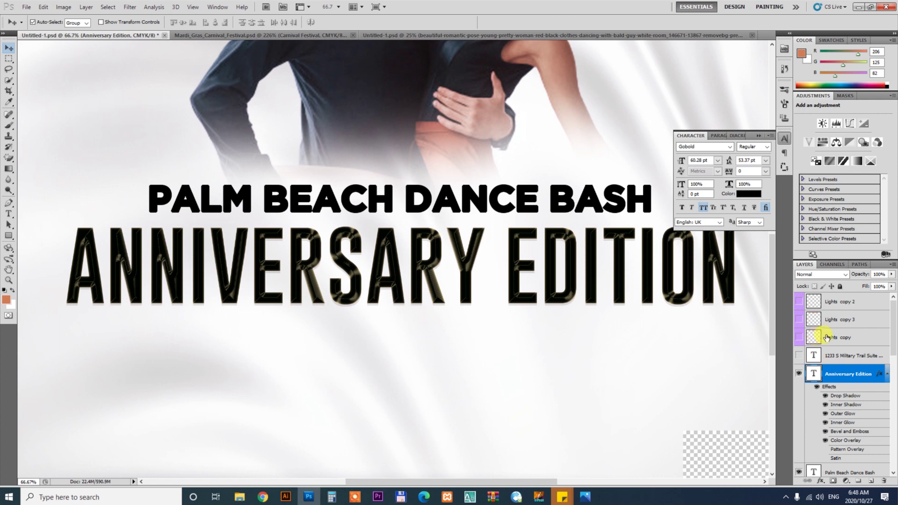
scroll(828, 344, "down", 1)
scroll(837, 367, "up", 1)
key("ctrl+shift+bracketright")
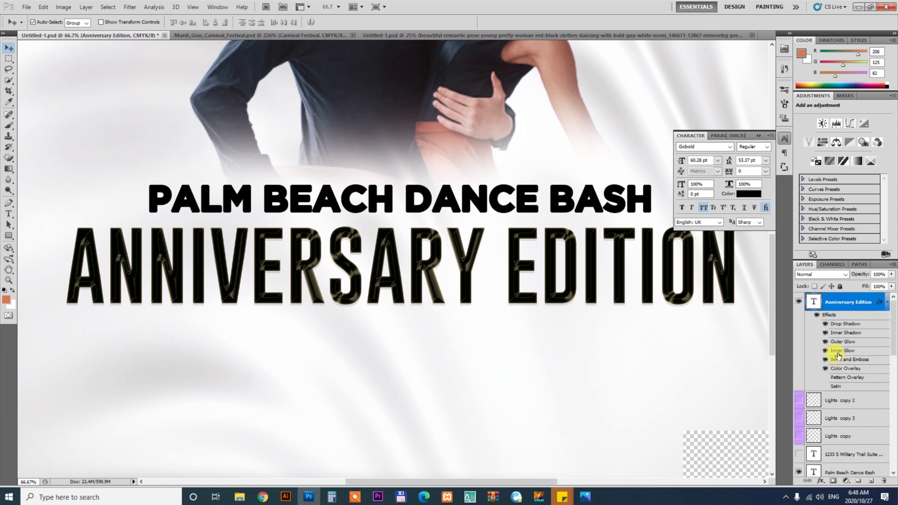
key("z")
left_click_drag(427, 281, 479, 289)
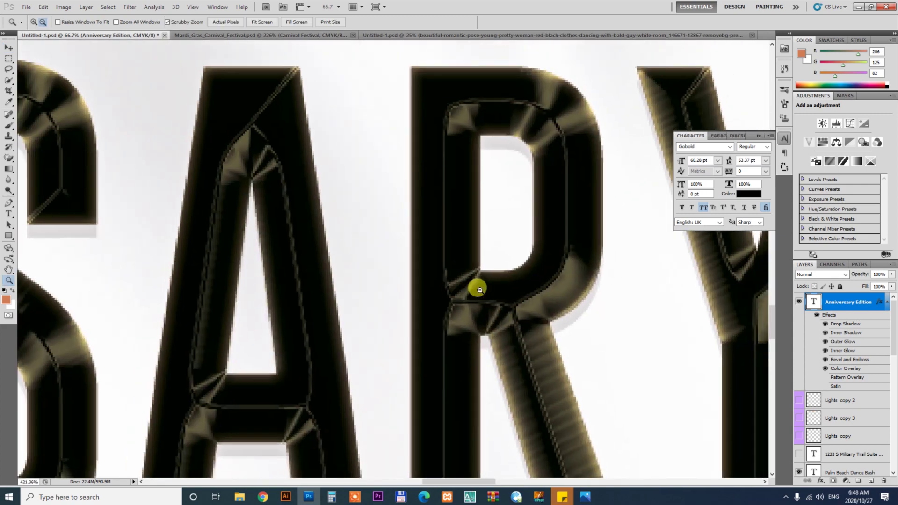
key("v")
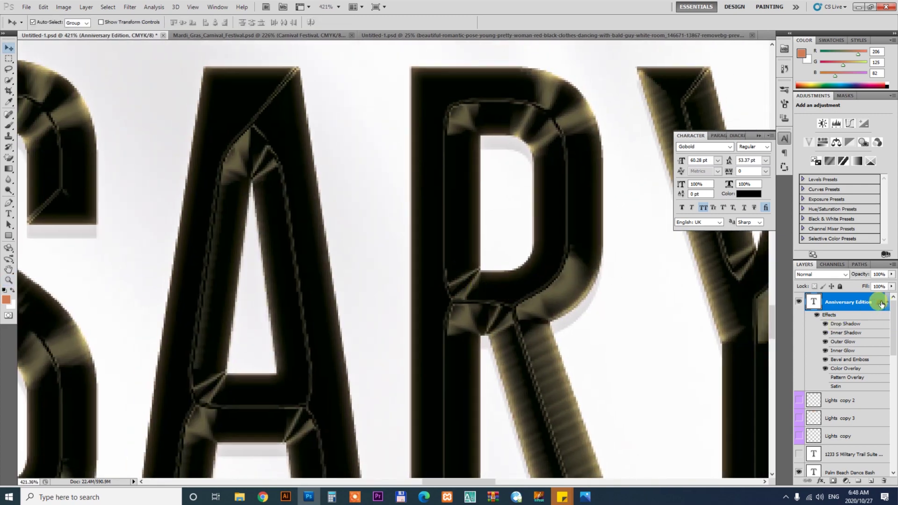
Shrink the headline's Inner Glow size to 3 px in Layer Style.
double_click(846, 318)
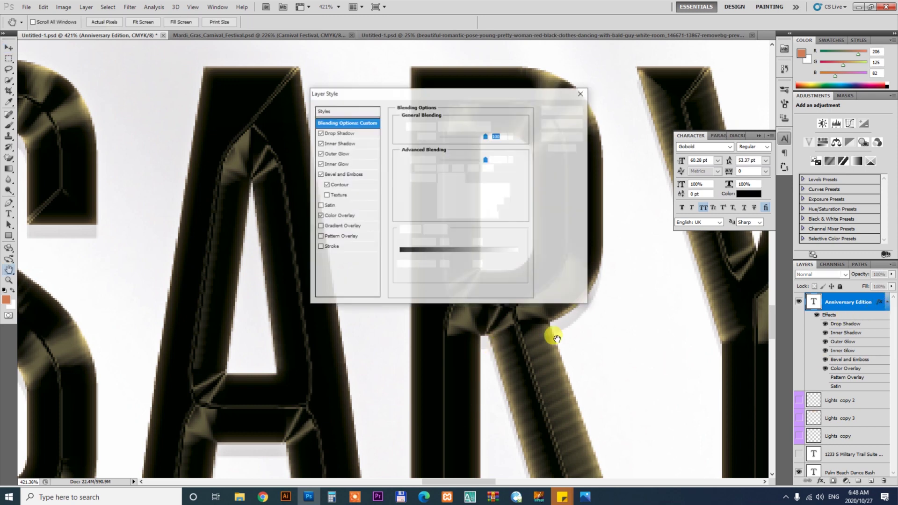
left_click(337, 164)
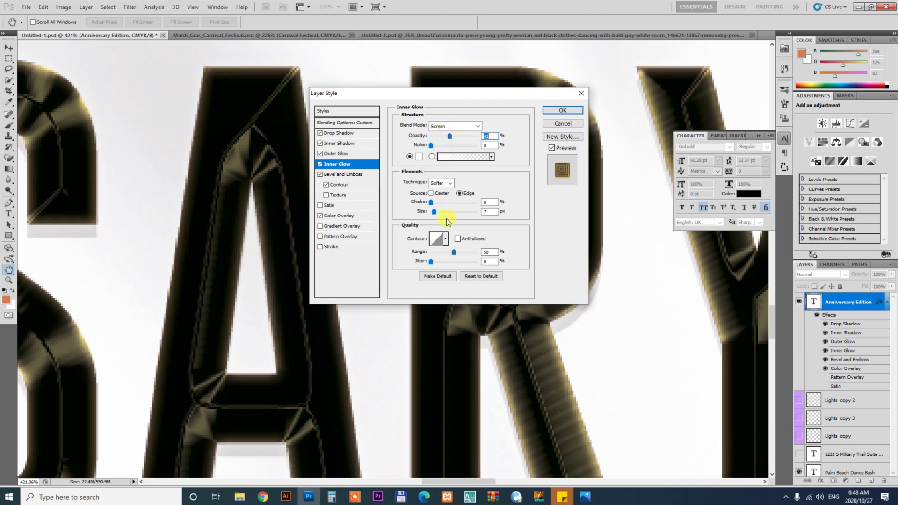
left_click(487, 212)
key("Up")
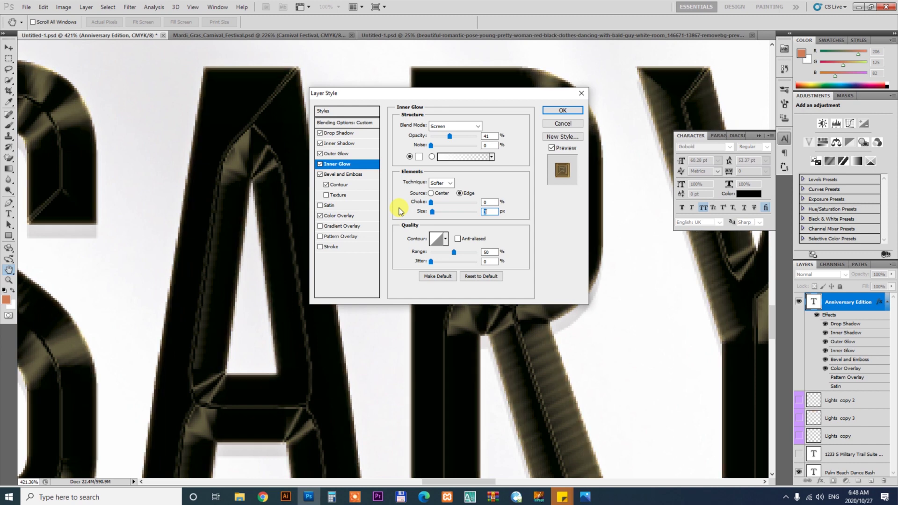
Review the other effects, uncheck Bevel Contour, set Inner Glow blending to Normal, and apply.
left_click(341, 153)
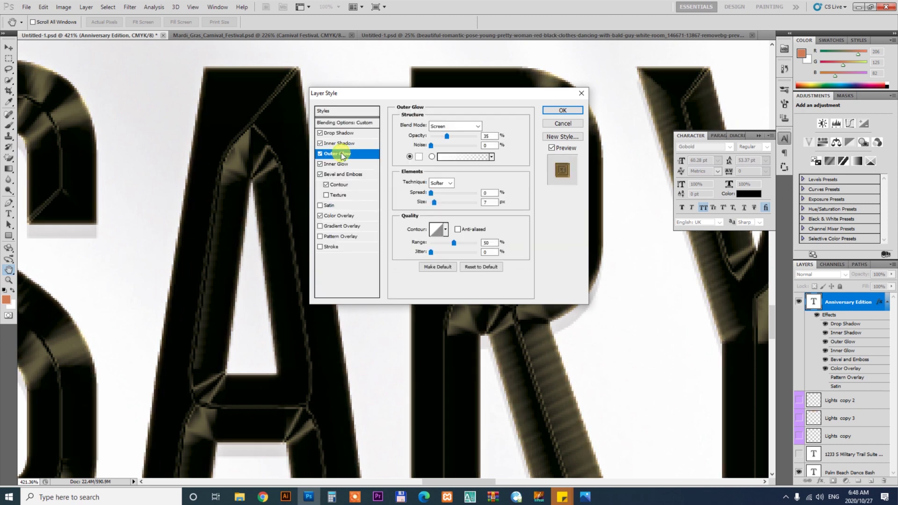
left_click(353, 145)
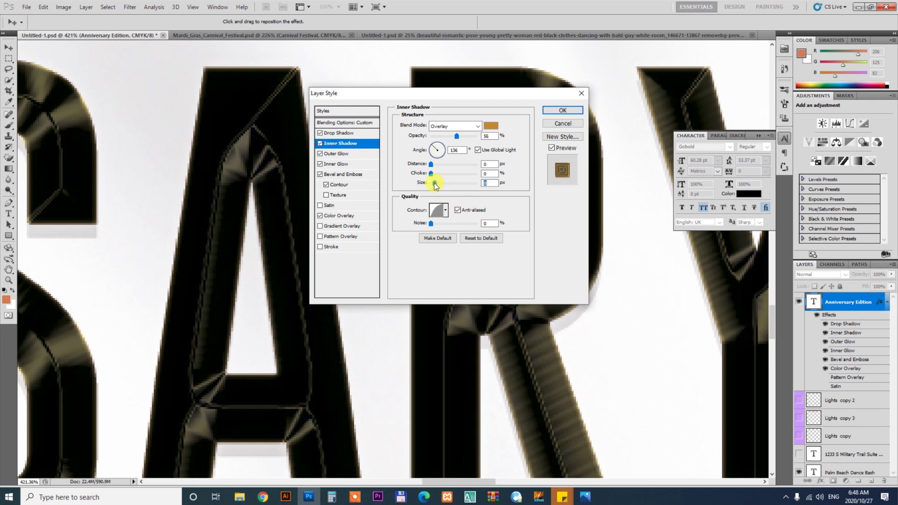
left_click(344, 132)
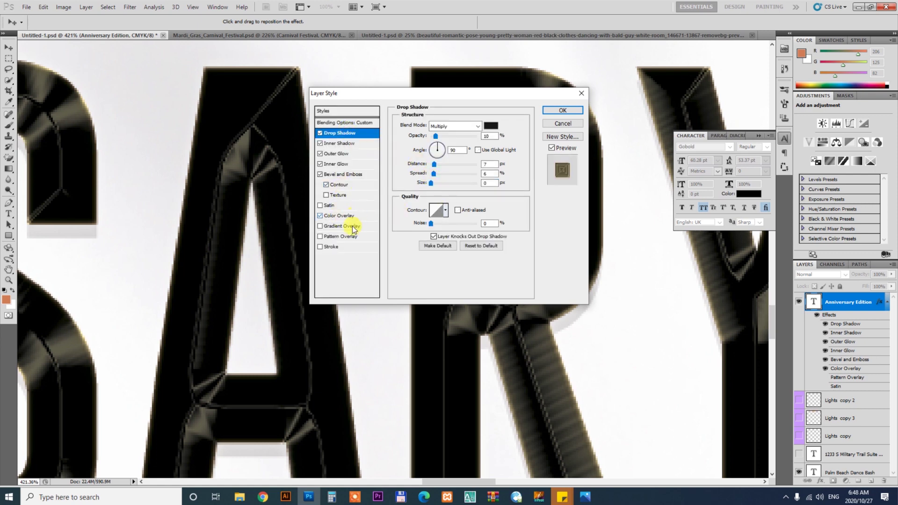
left_click(347, 184)
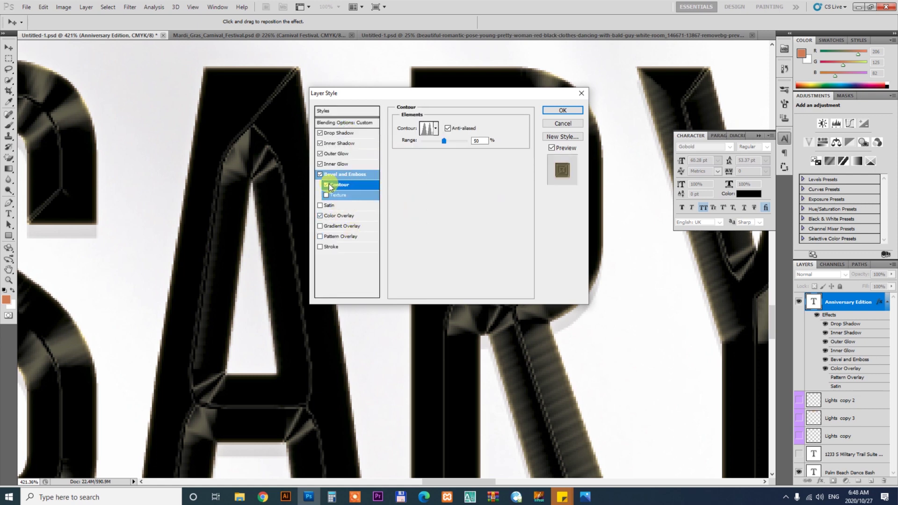
left_click(327, 184)
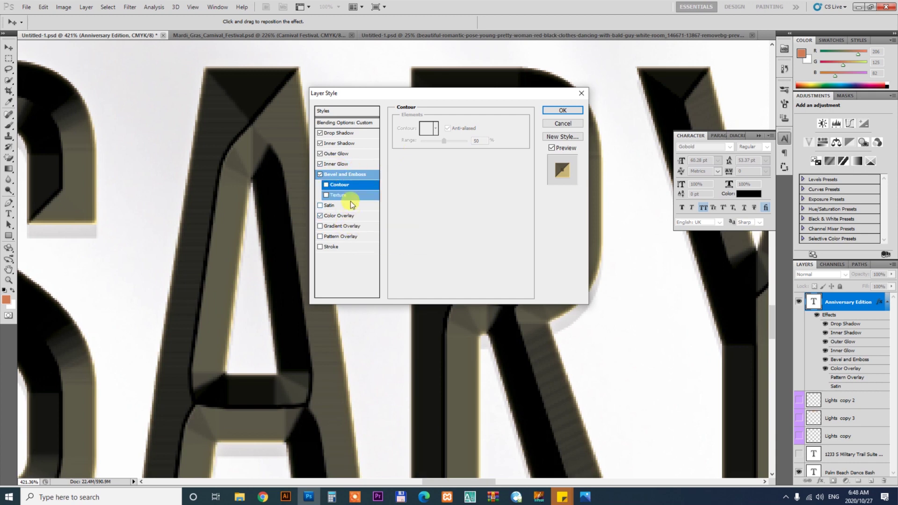
left_click(332, 164)
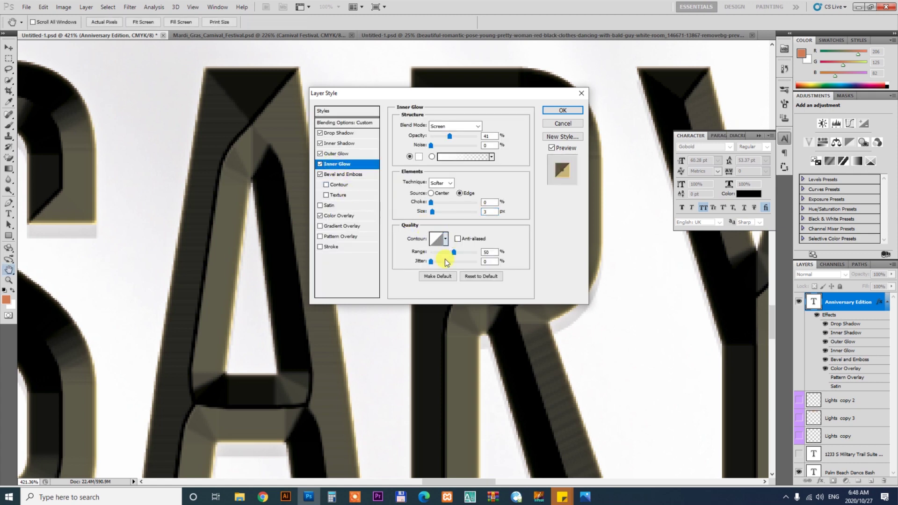
left_click(453, 126)
left_click(567, 124)
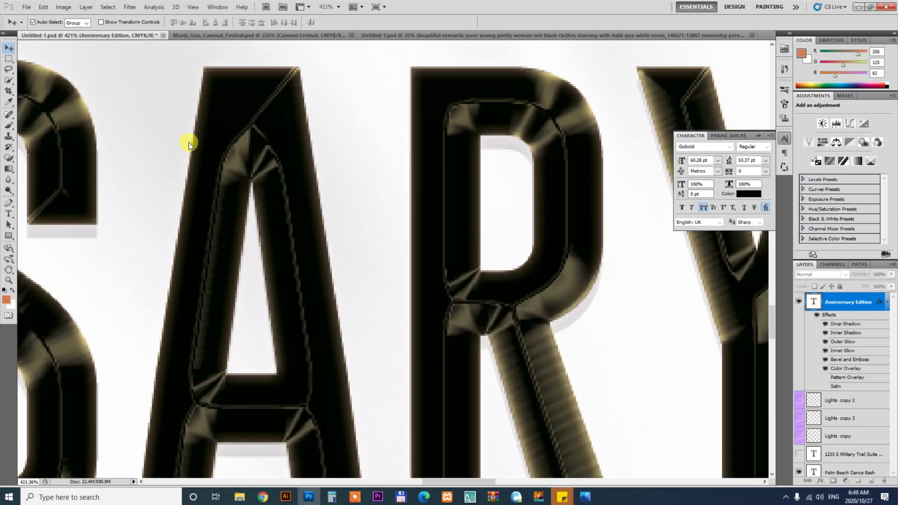
Fit the whole flyer in view, then nudge the headline lower and undo the nudge.
key("ctrl+0")
key("ctrl+minus")
key("ctrl+minus")
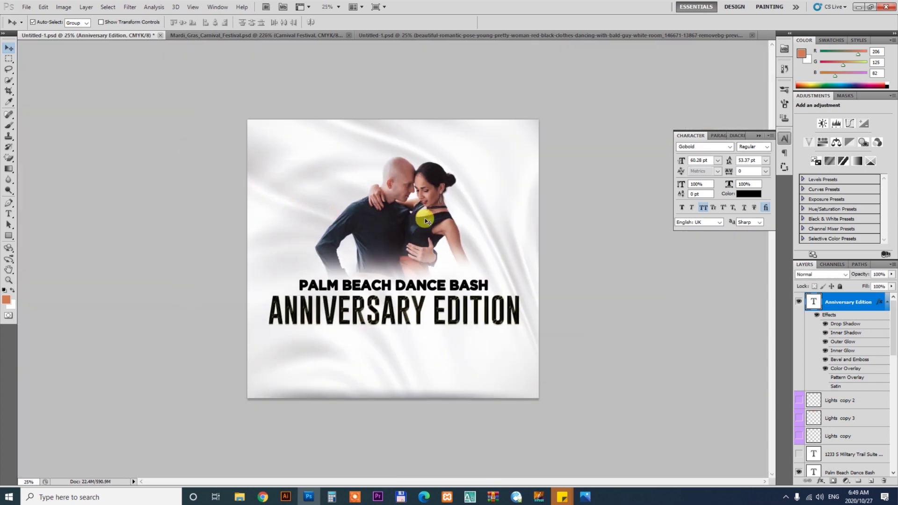
left_click(400, 329)
scroll(400, 329, "up", 2)
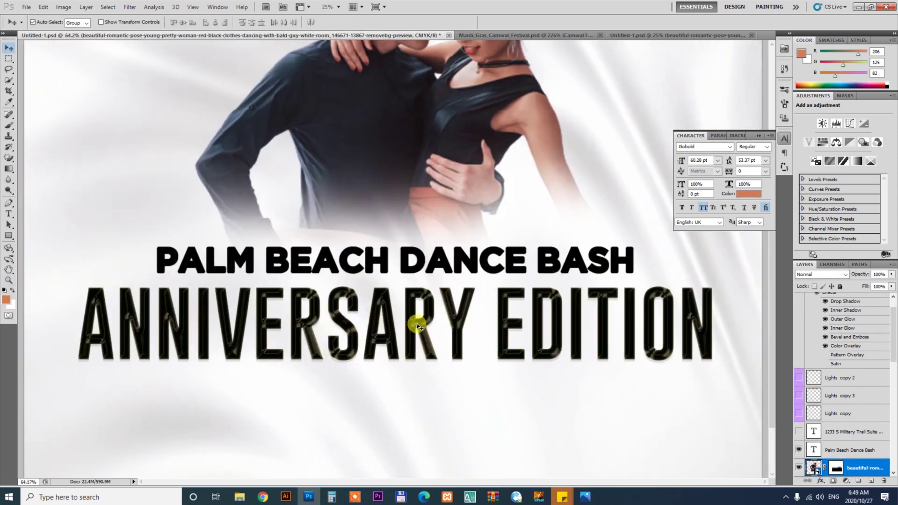
scroll(416, 322, "up", 1)
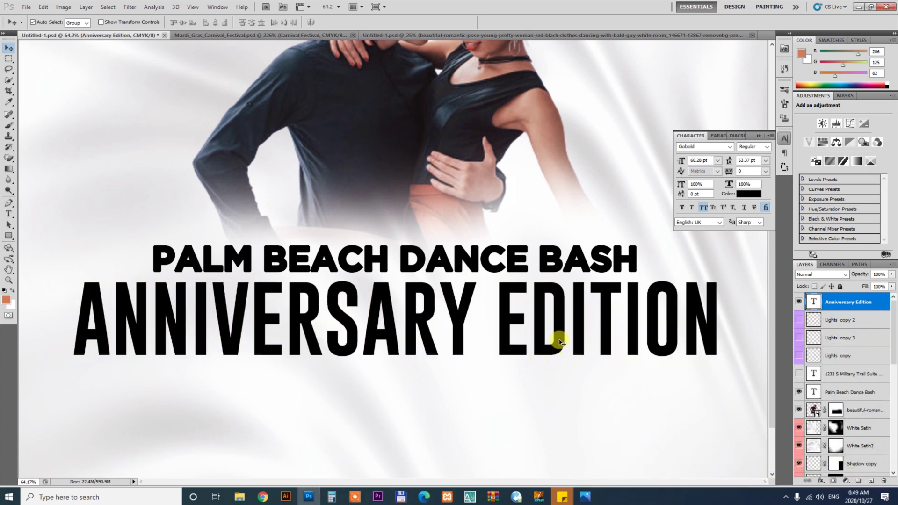
left_click_drag(561, 310, 562, 314)
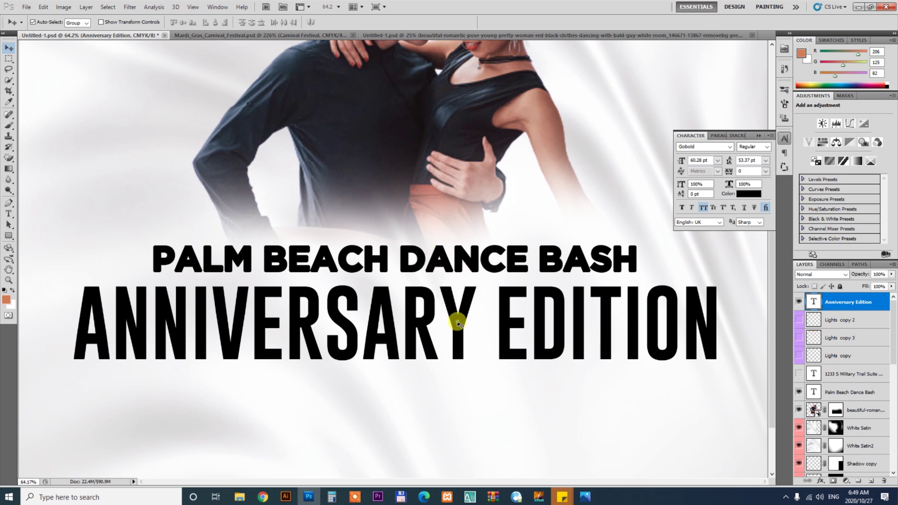
key("ctrl+z")
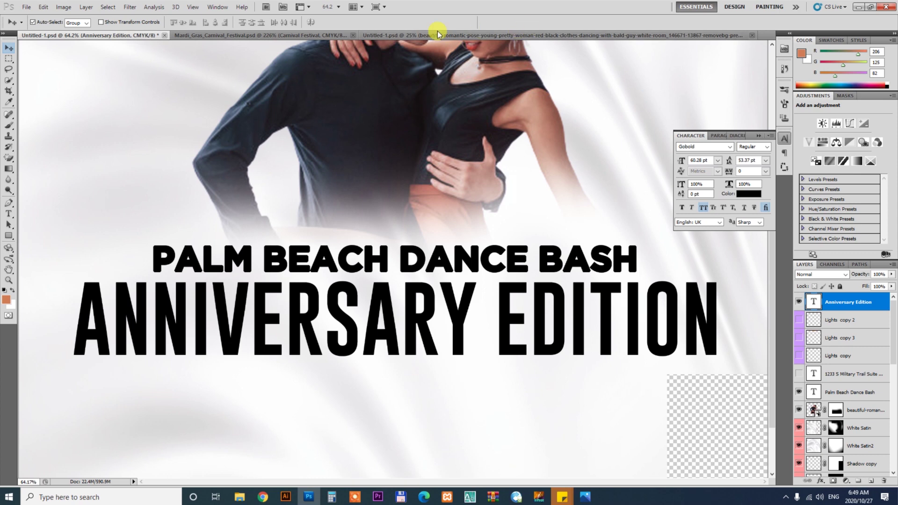
In the Mardi Gras document, lower the Carnival Festival lettering and add an enlarged drop shadow.
left_click(284, 33)
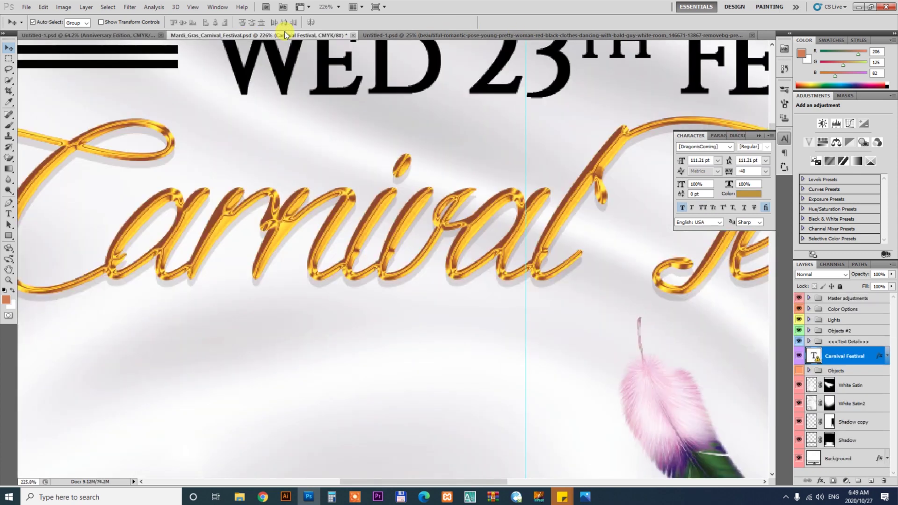
left_click_drag(405, 226, 404, 310)
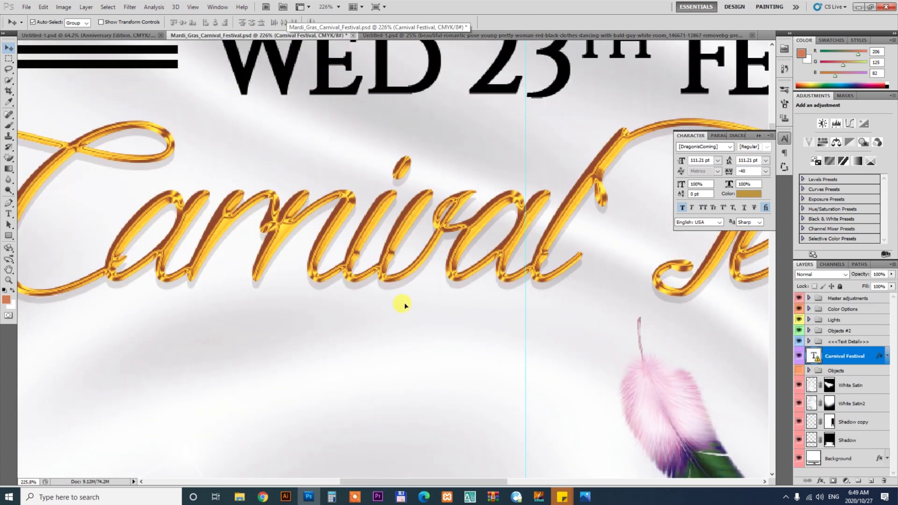
double_click(879, 359)
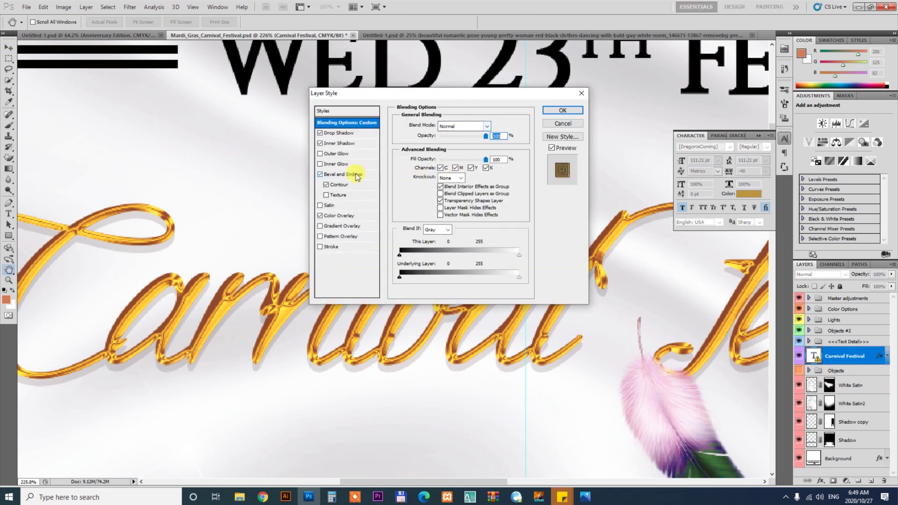
left_click(346, 133)
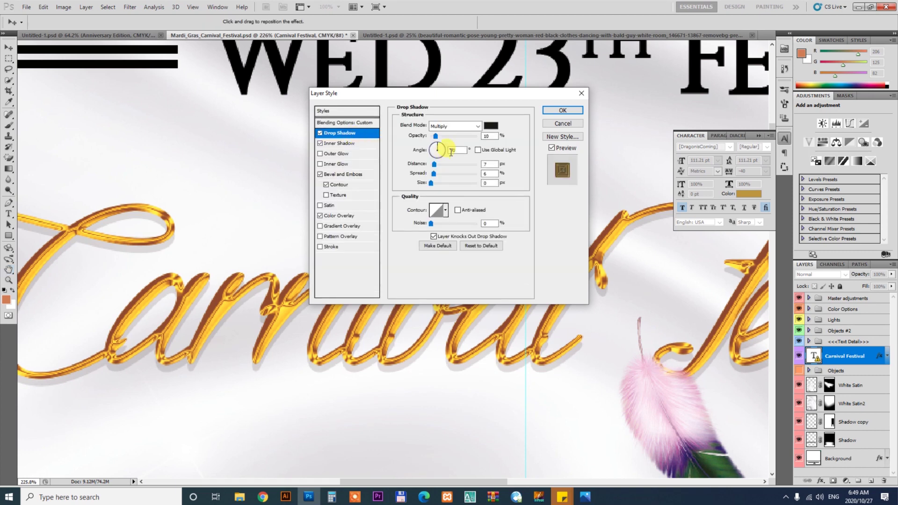
left_click_drag(437, 183, 445, 186)
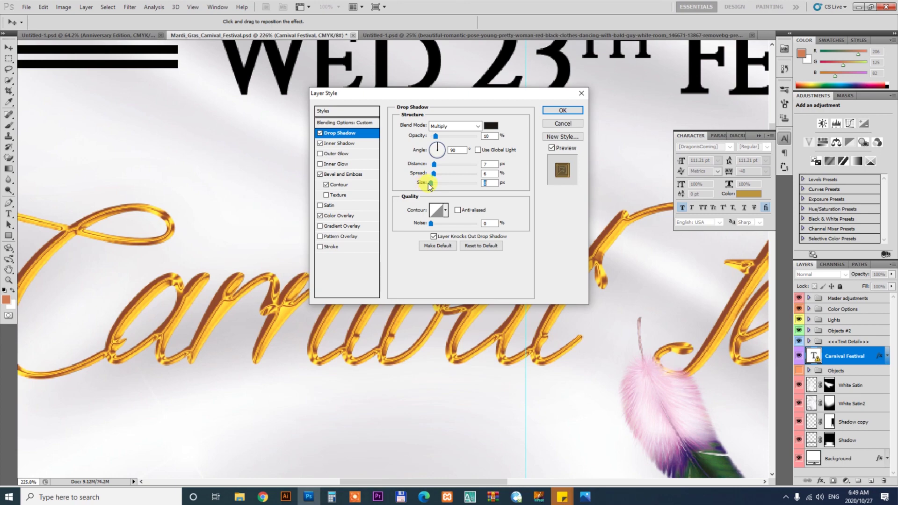
left_click(563, 110)
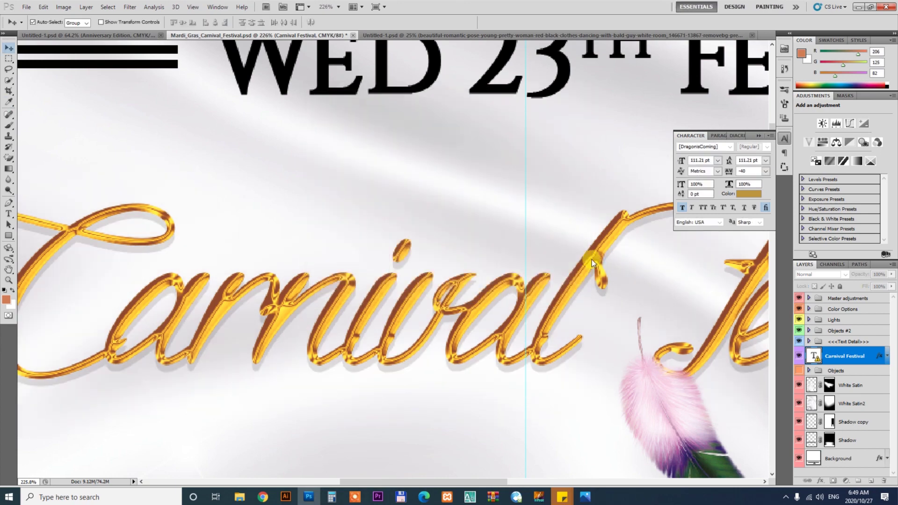
Zoom out and open the Carnival Festival text for editing, accepting the font substitution.
key("ctrl+1")
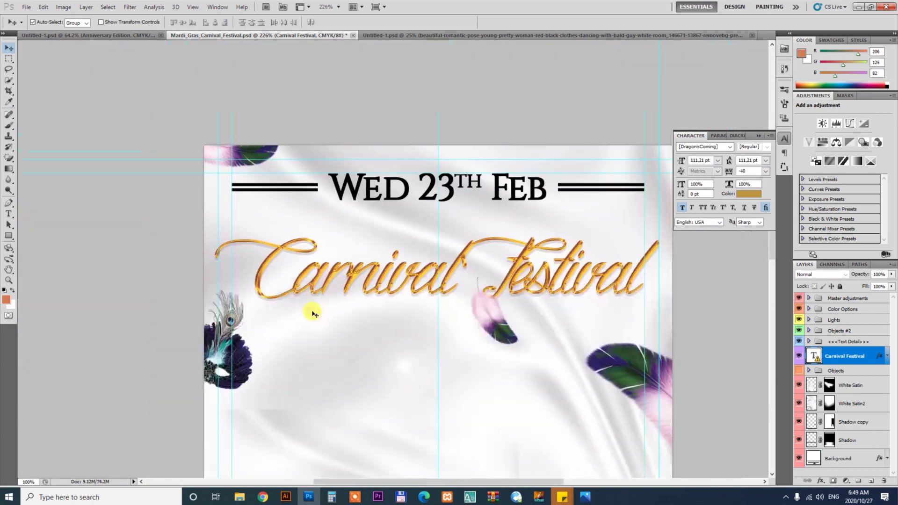
key("ctrl+minus")
key("t")
left_click(398, 272)
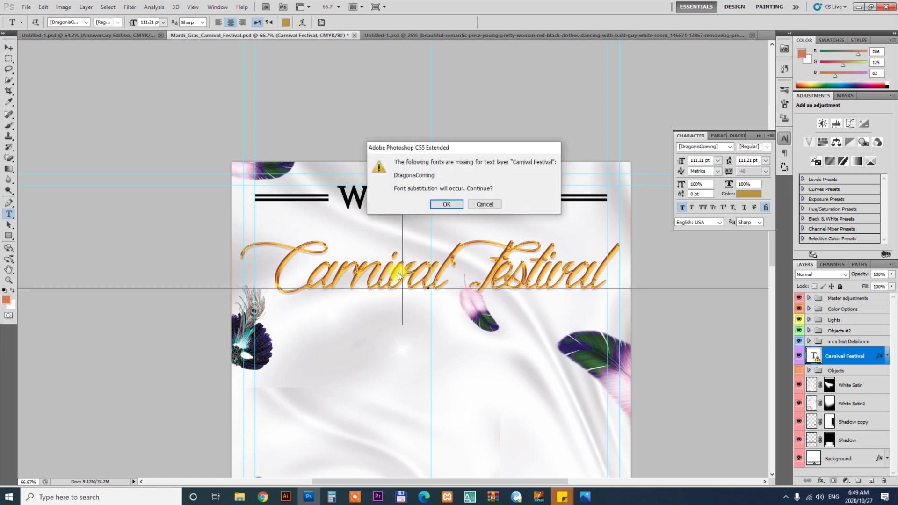
left_click(447, 204)
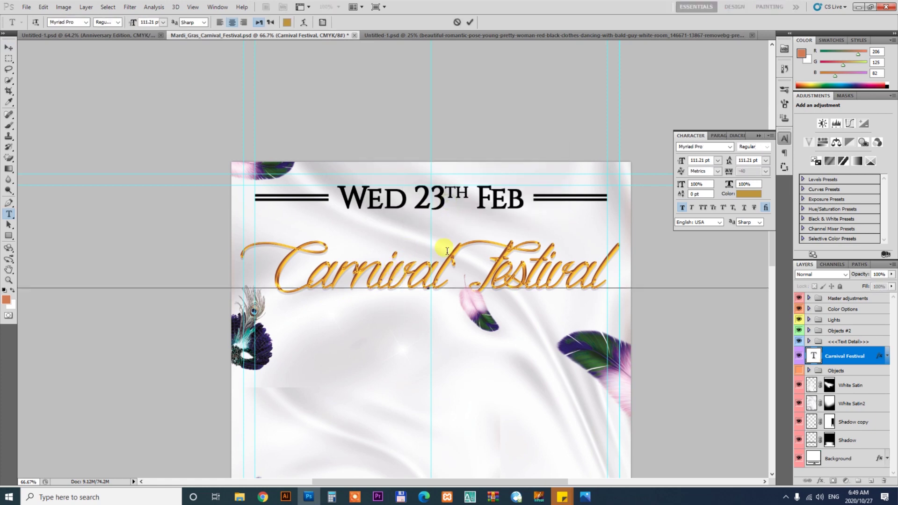
Change the Carnival Festival title's font to Gobold.
key("ctrl+a")
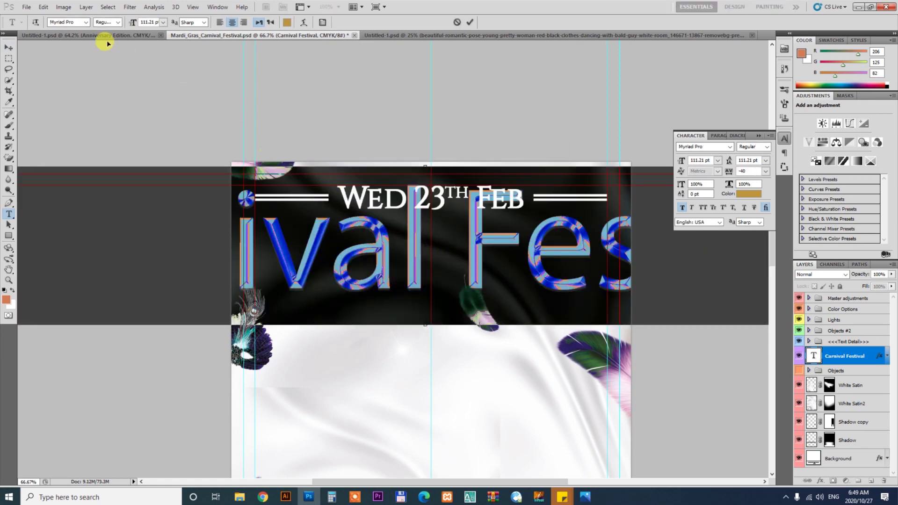
left_click(70, 22)
type("Gobold")
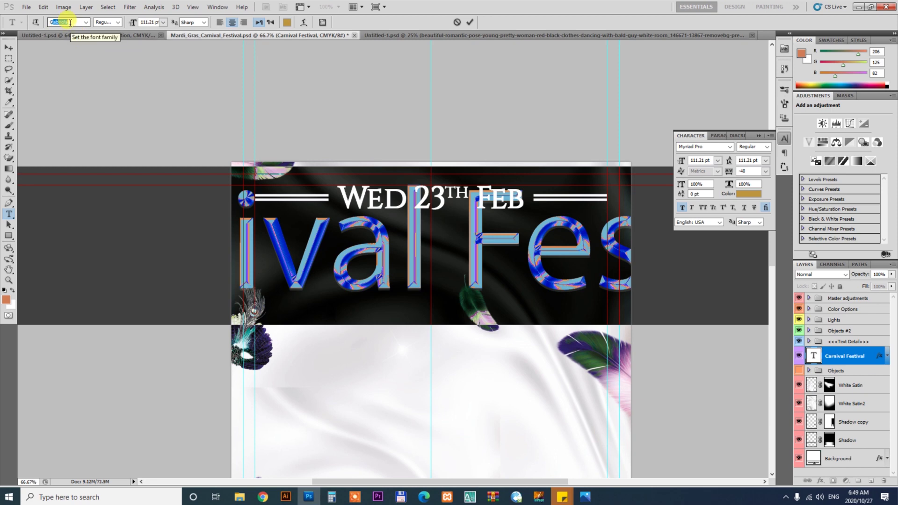
key("Return")
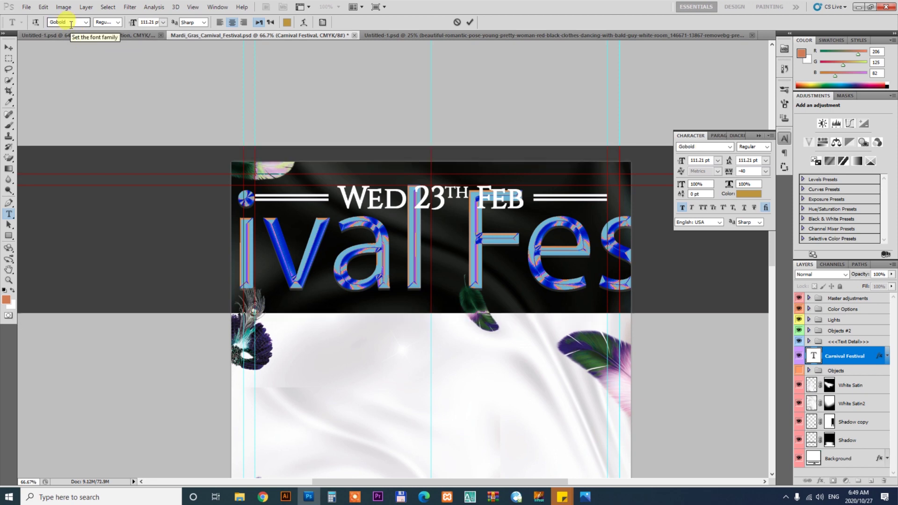
key("ctrl+Return")
Move the title down and slightly right, then scale it down to fit across the page.
key("v")
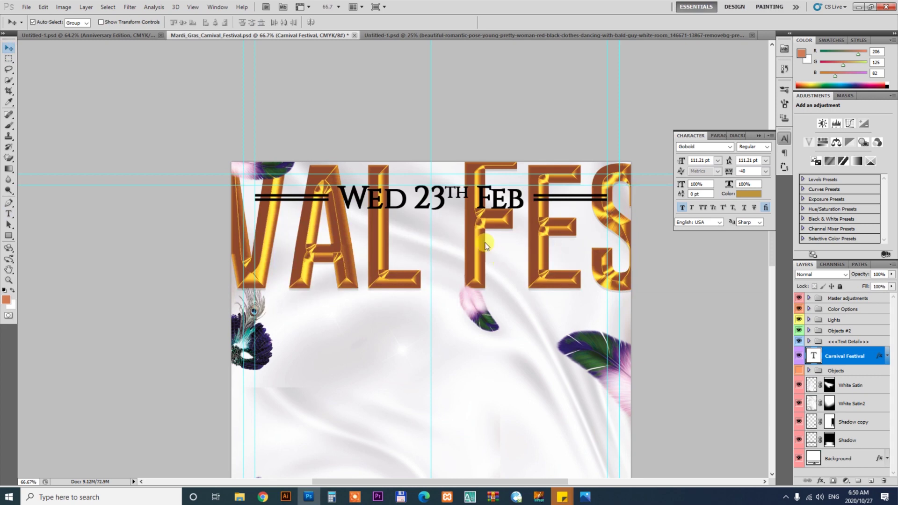
left_click_drag(503, 309, 505, 348)
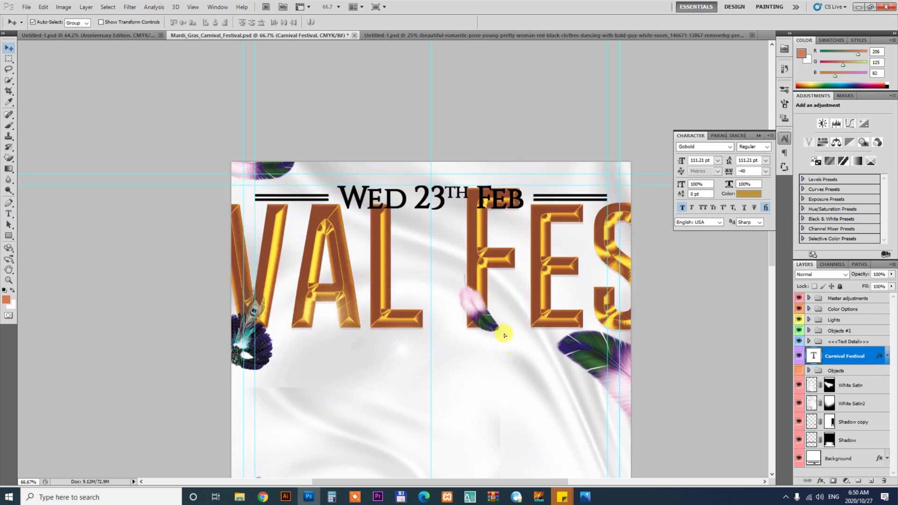
key("shift+Right")
key("shift+Right")
key("shift+Right")
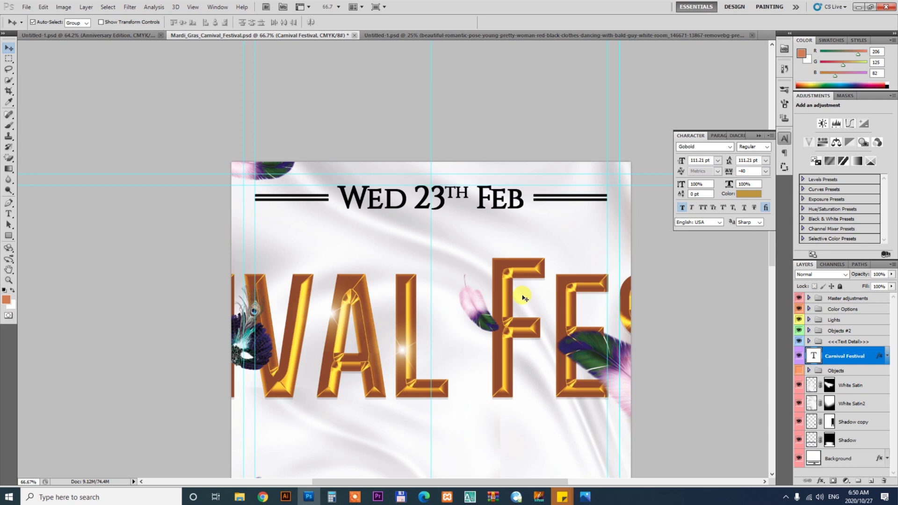
key("ctrl+t")
key("ctrl+minus")
key("ctrl+minus")
key("ctrl+minus")
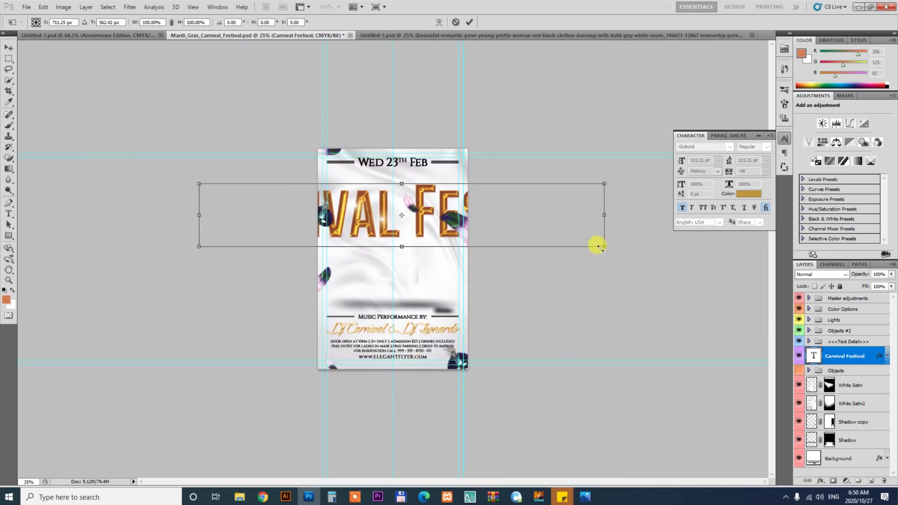
left_click_drag(602, 246, 432, 234)
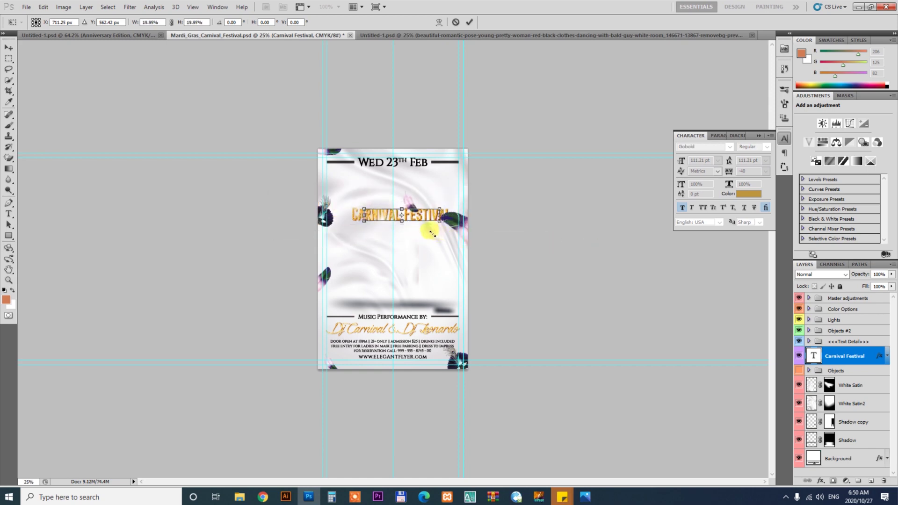
key("Return")
Move Carnival Festival lower, enlarge it to span the page, and drag it into the dance flyer.
key("z")
mouse_move(433, 229)
left_mouse_down()
mouse_move(439, 255)
mouse_move(479, 292)
mouse_move(430, 254)
left_mouse_up()
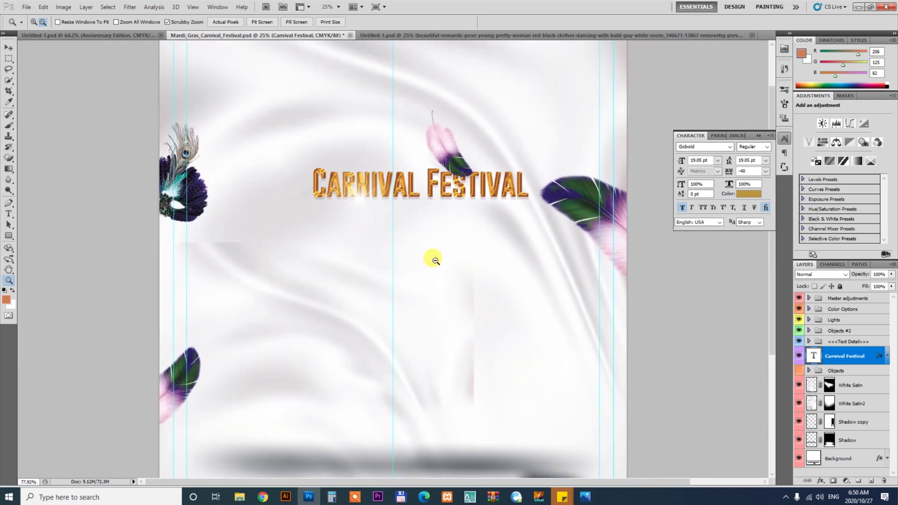
key("v")
mouse_move(512, 182)
left_mouse_down()
mouse_move(472, 306)
mouse_move(580, 212)
left_mouse_up()
key("ctrl+t")
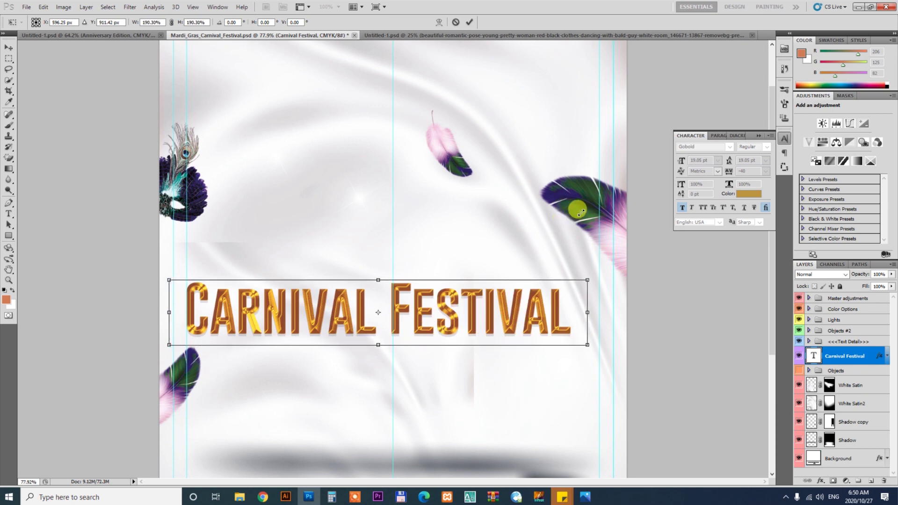
left_click_drag(580, 212, 578, 214)
key("Return")
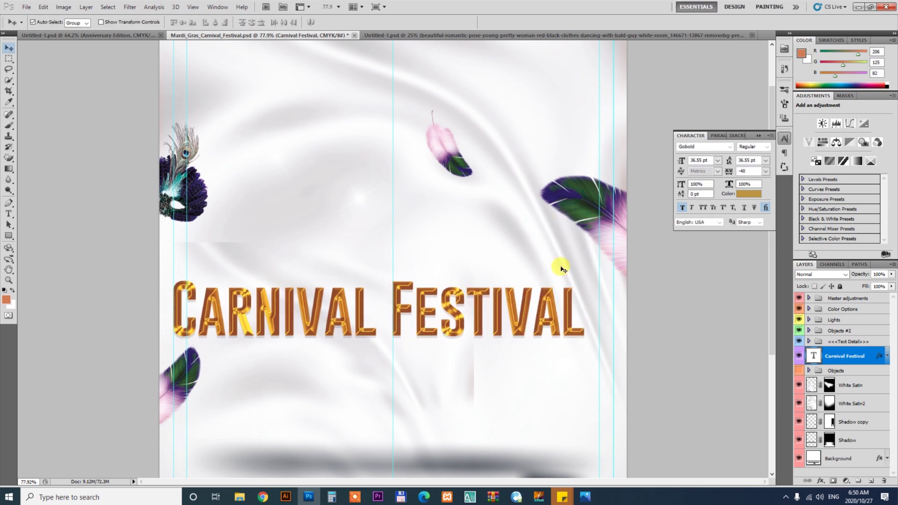
mouse_move(541, 340)
left_mouse_down()
mouse_move(85, 37)
mouse_move(535, 385)
left_mouse_up()
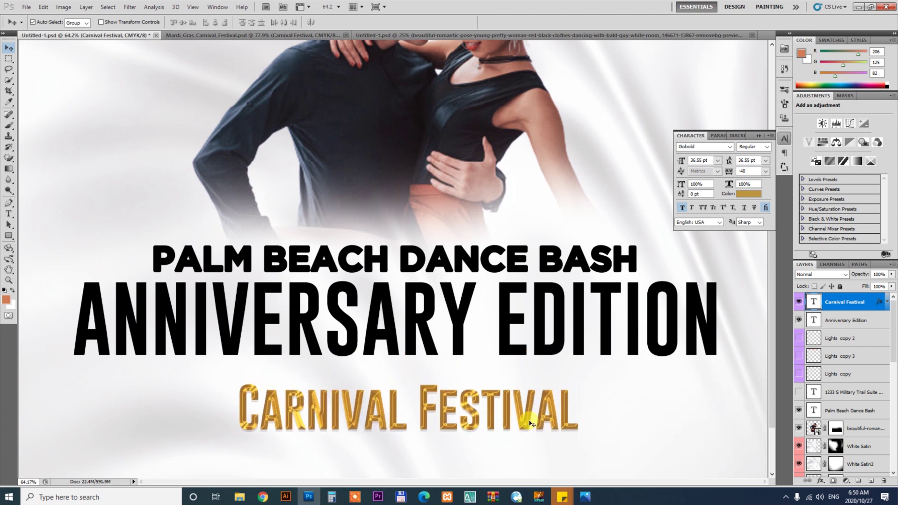
Enlarge Carnival Festival beneath ANNIVERSARY EDITION and nudge it slightly left.
key("ctrl+minus")
key("ctrl+t")
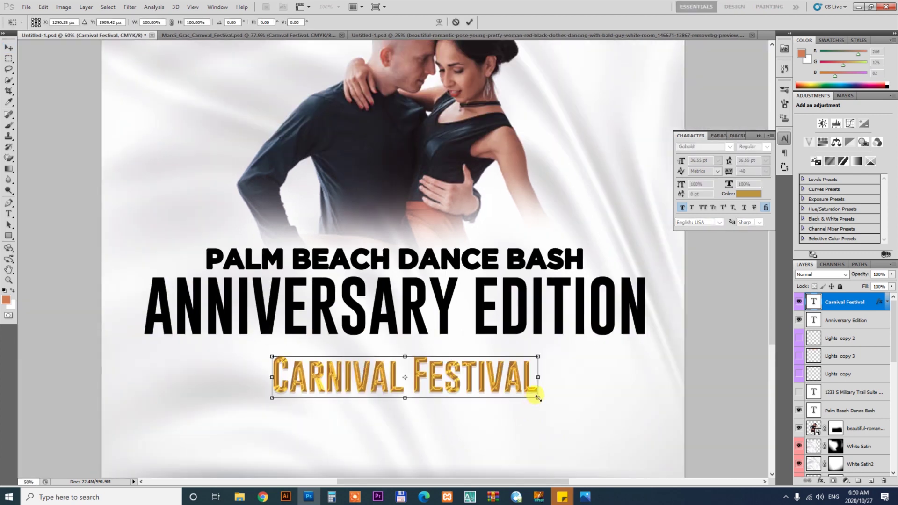
left_click_drag(538, 398, 657, 448)
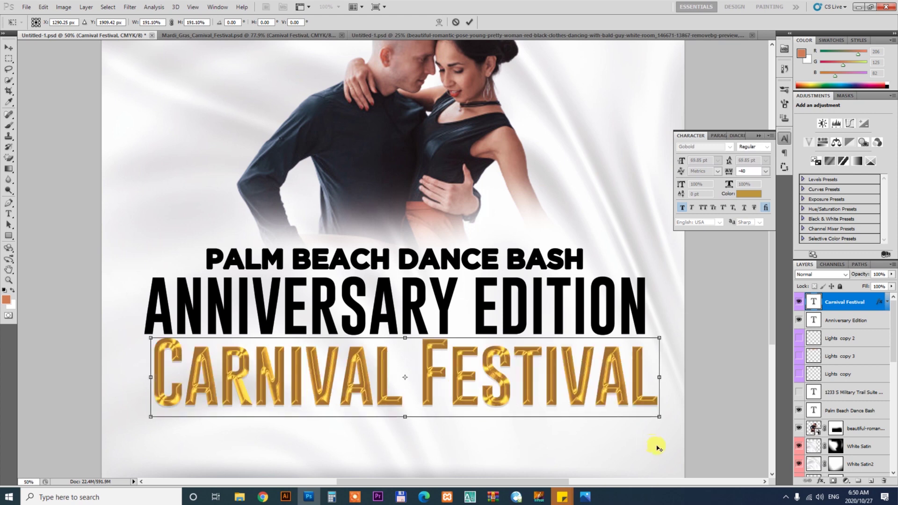
key("Return")
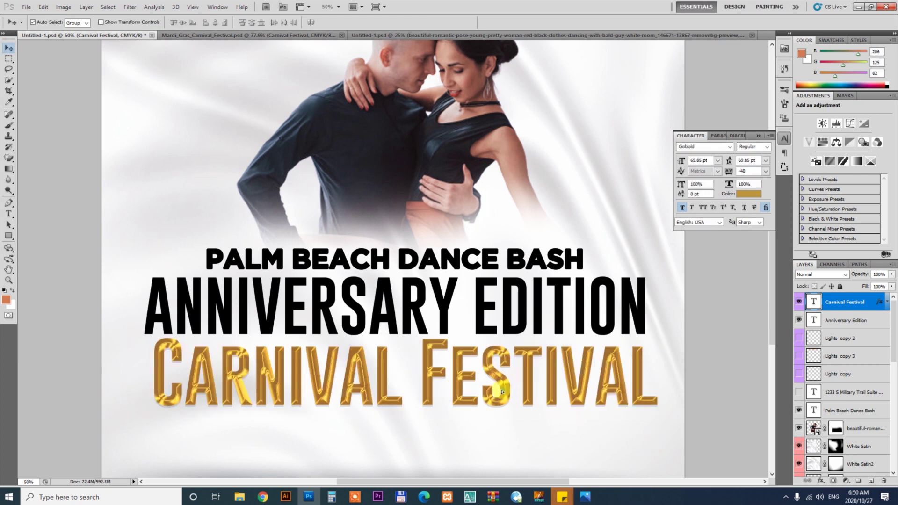
left_click_drag(502, 391, 494, 393)
Enter and leave both title texts unchanged, undoing an accidental replacement with the letter A.
key("t")
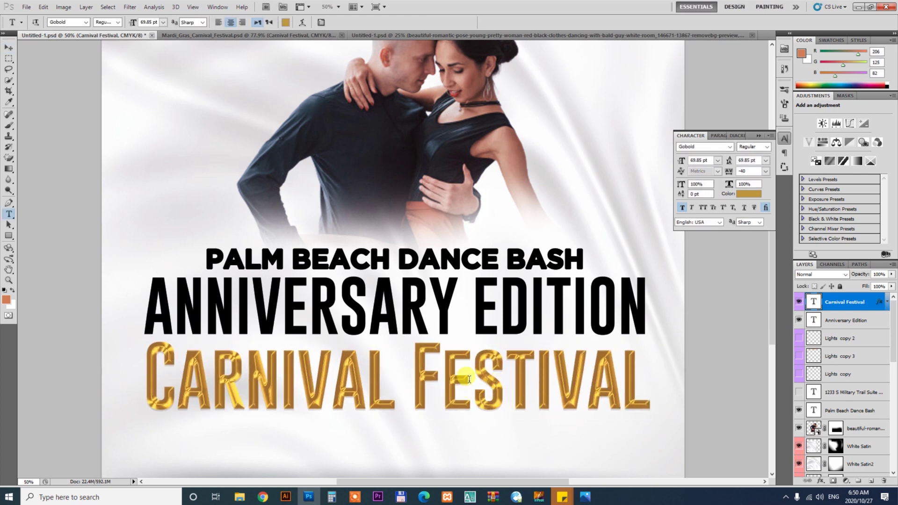
left_click(457, 296)
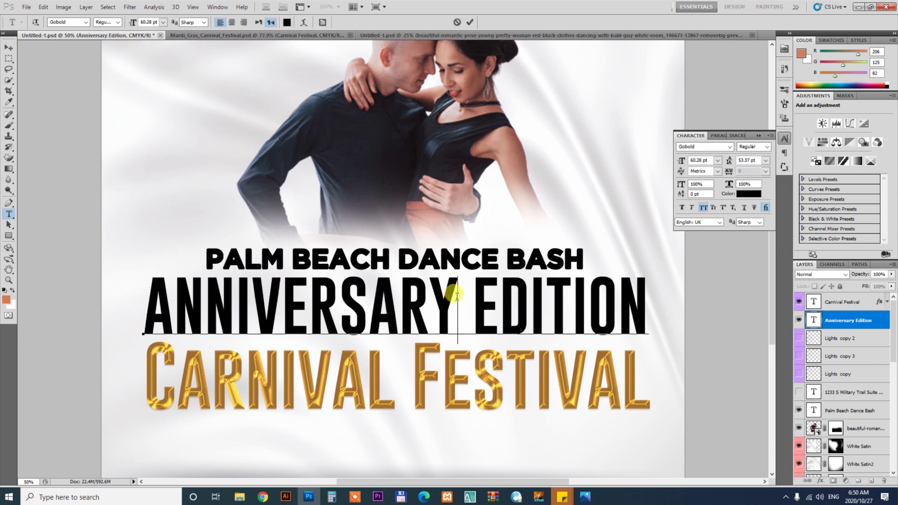
key("ctrl+a")
left_click(9, 49)
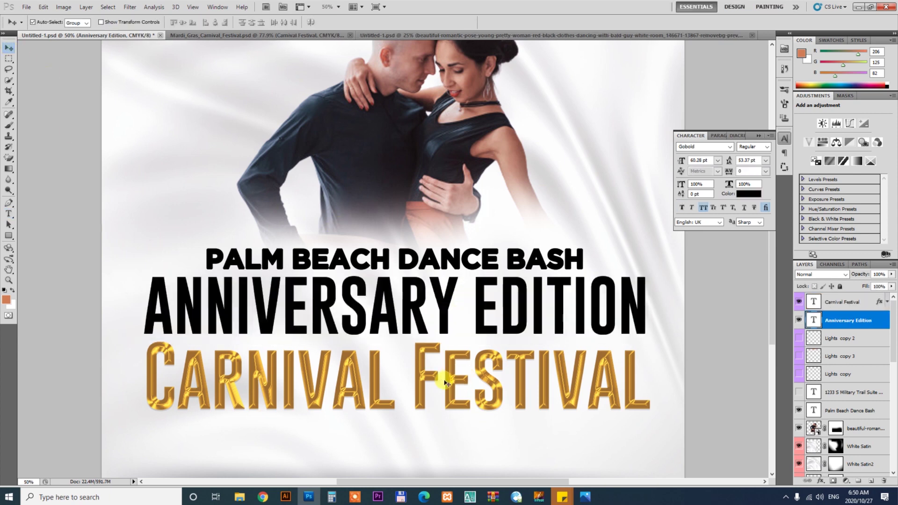
left_click(445, 372)
key("ctrl+a")
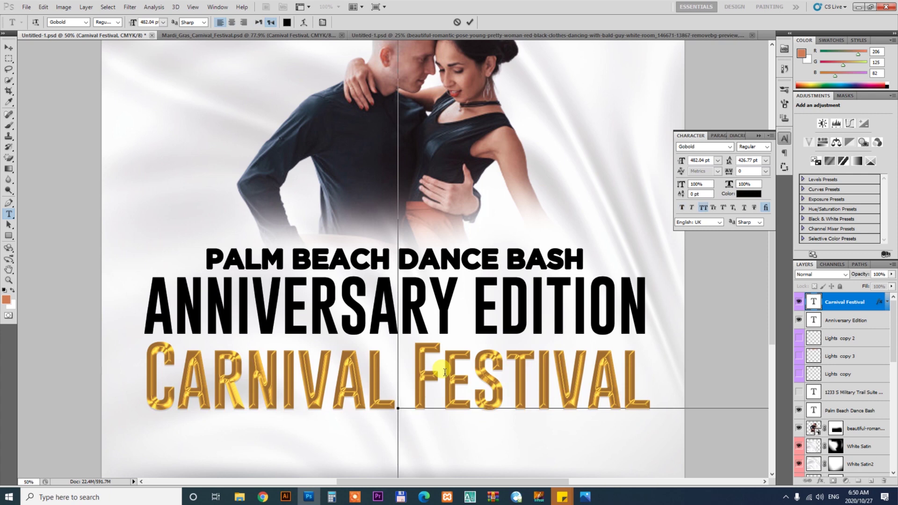
type("A")
left_click(9, 48)
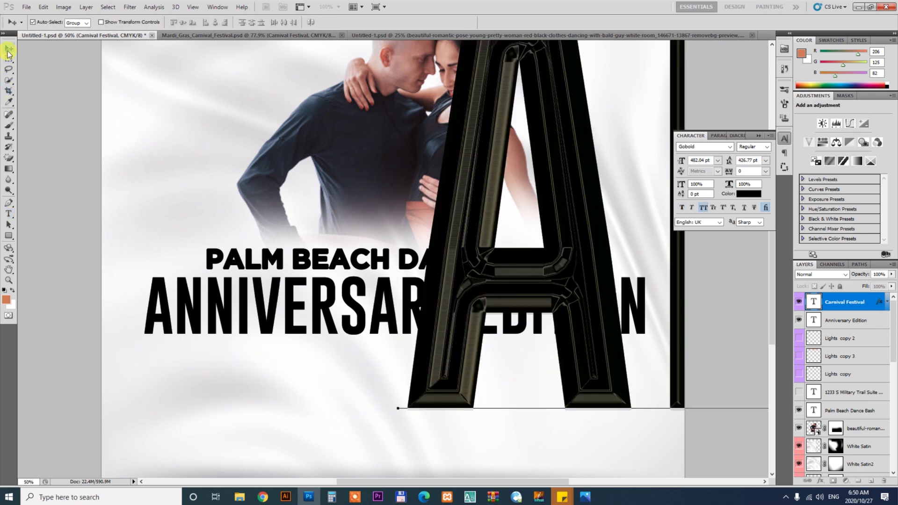
key("ctrl+z")
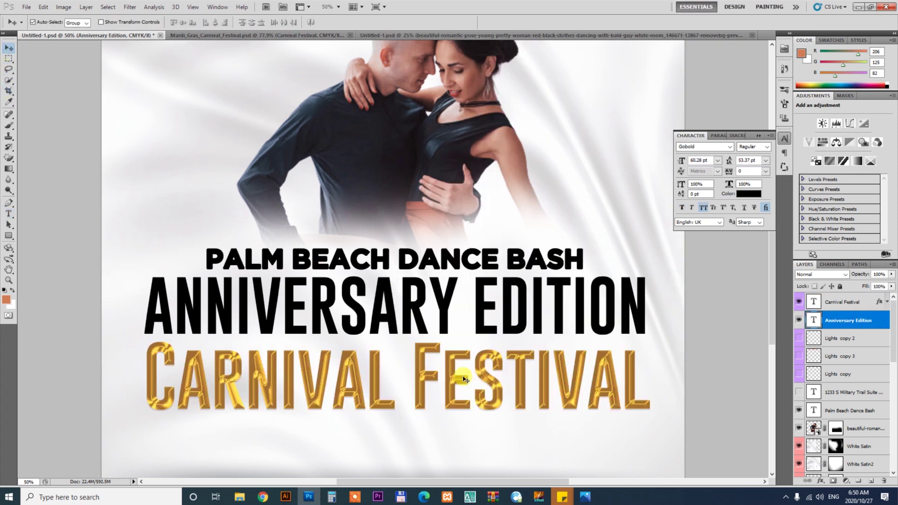
Copy the Carnival Festival layer's gold effects and paste them onto ANNIVERSARY EDITION.
right_click(866, 301)
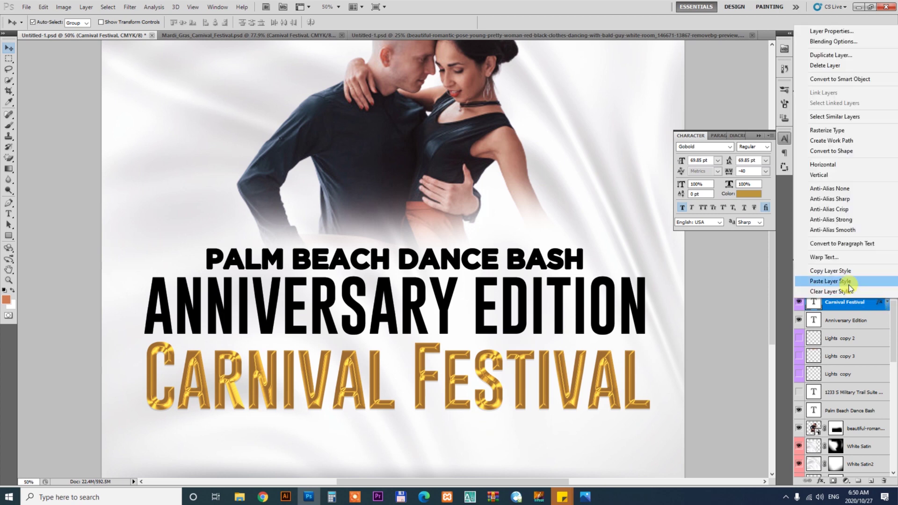
left_click(849, 273)
left_click(864, 320)
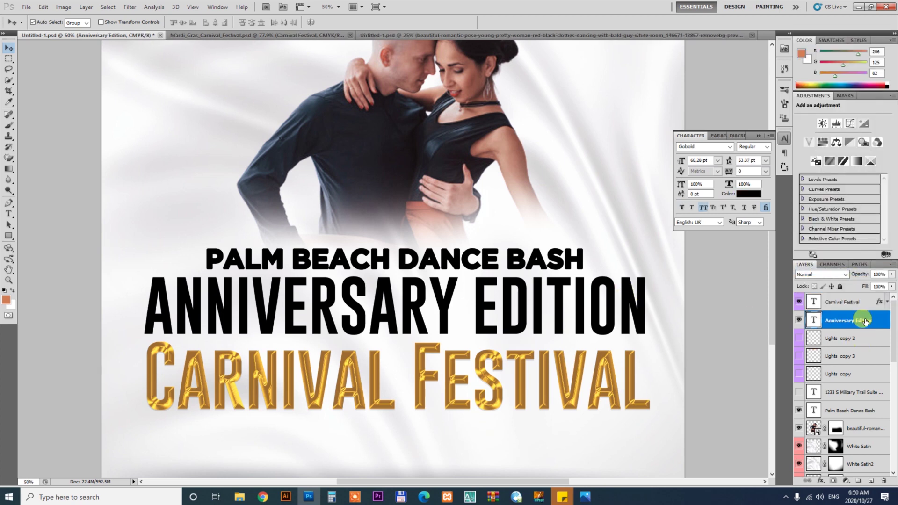
right_click(864, 320)
left_click(848, 303)
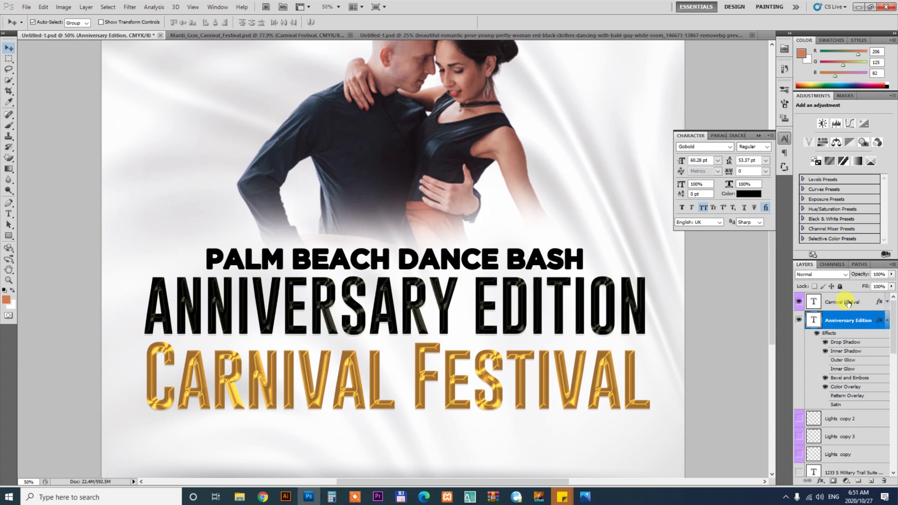
Retype the gold line as ANNIVERSARY EDITION with All Caps on and Faux Bold off.
key("t")
left_click(436, 380)
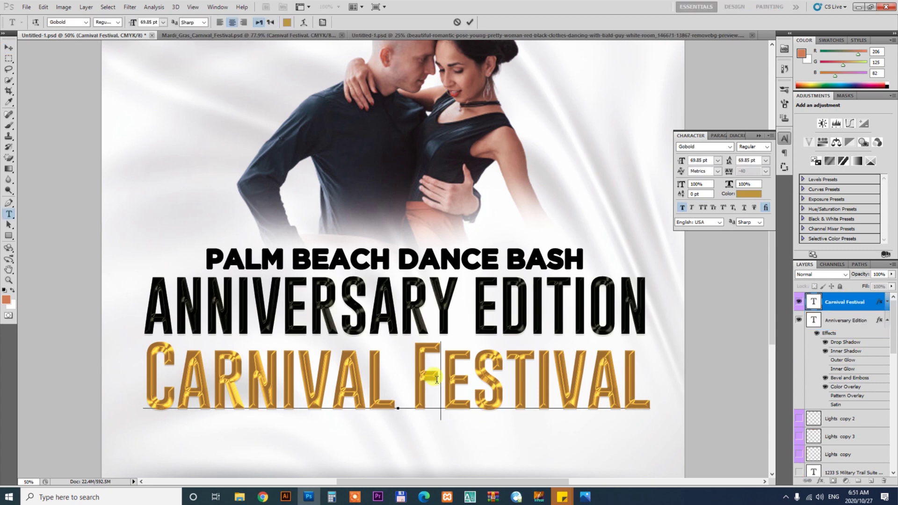
triple_click(437, 380)
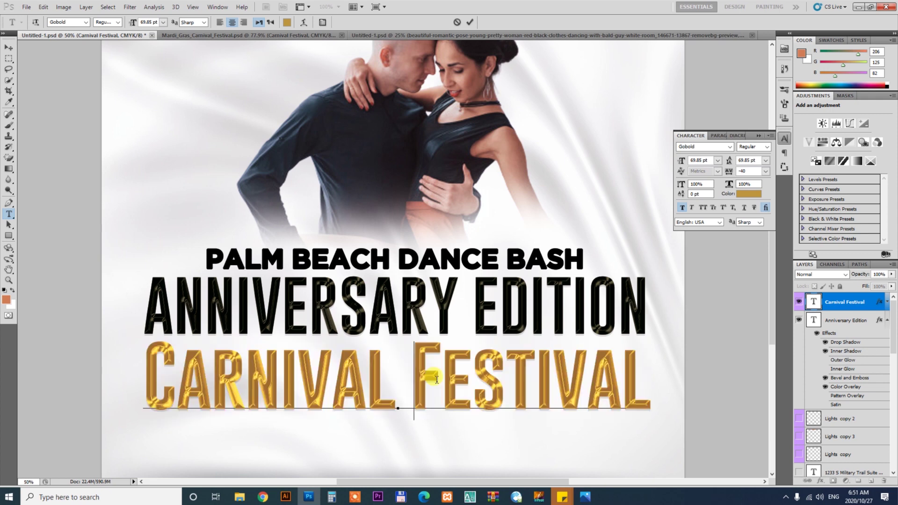
type("ANNIV")
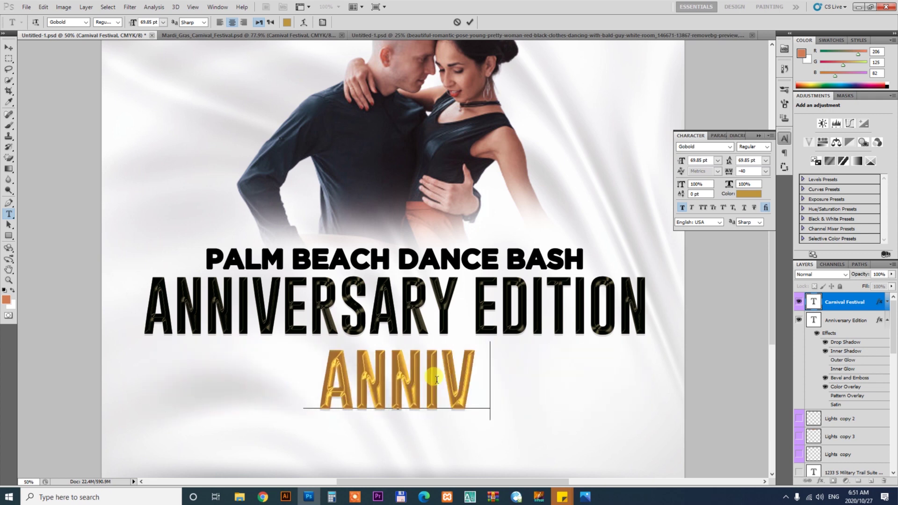
type("ERSARY")
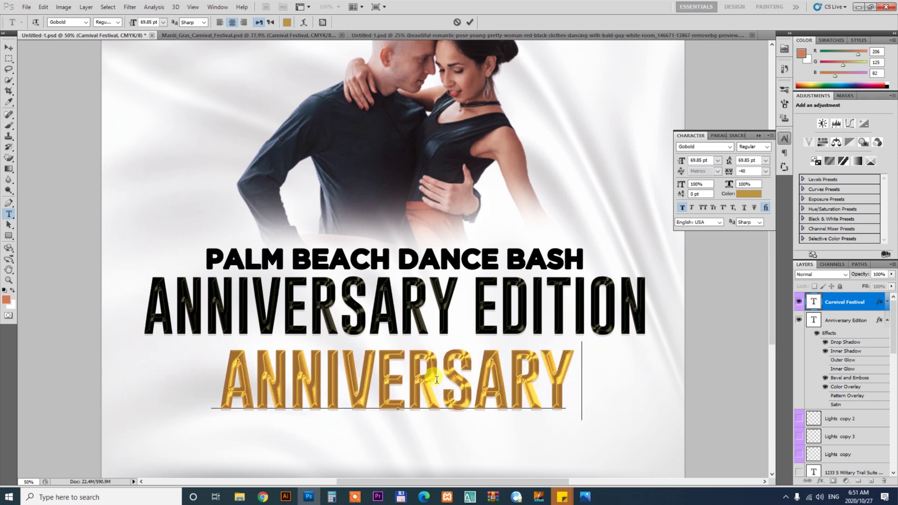
type(" E")
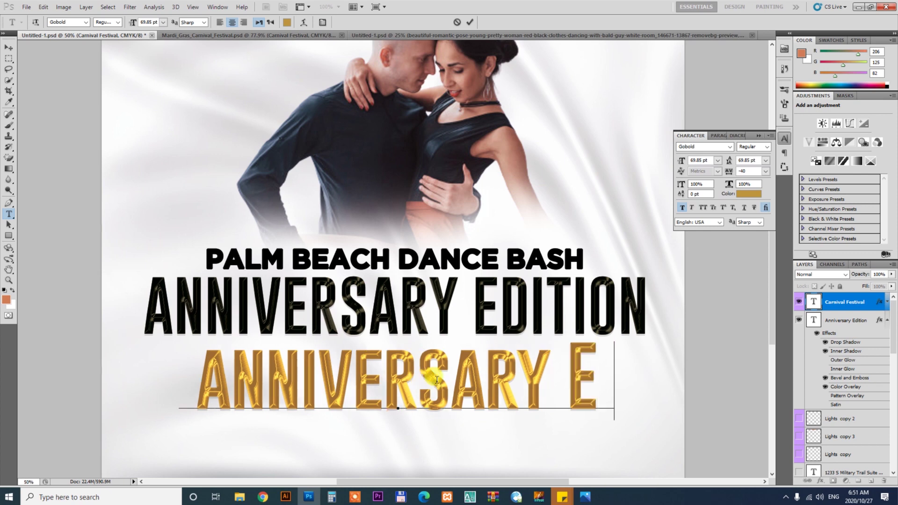
type("DITION")
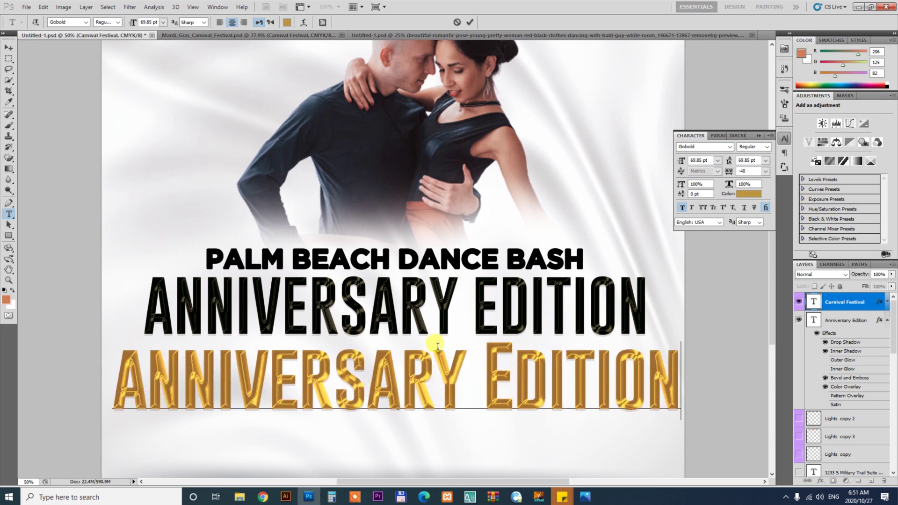
key("ctrl+a")
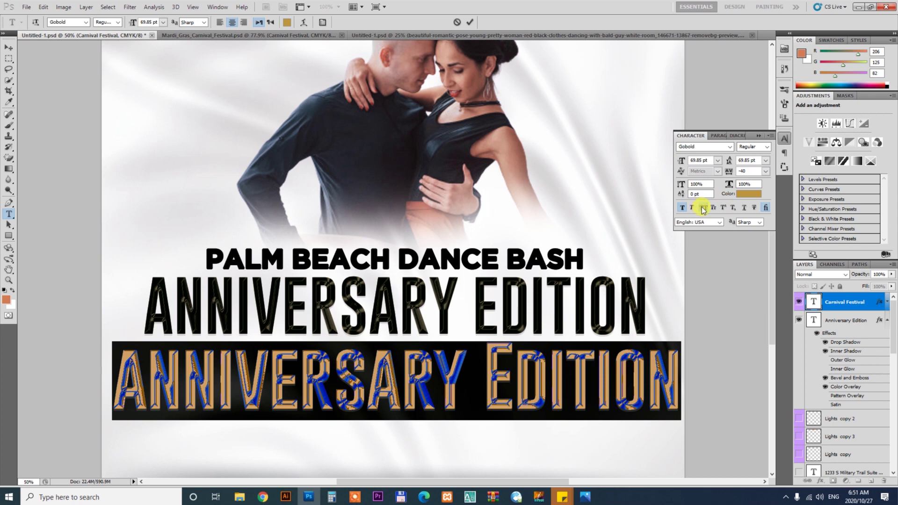
left_click(703, 208)
left_click(682, 208)
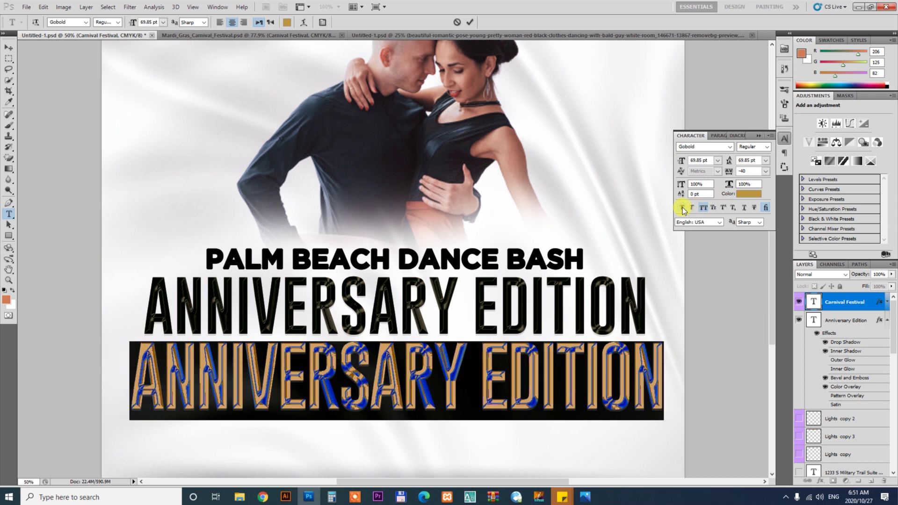
left_click(8, 48)
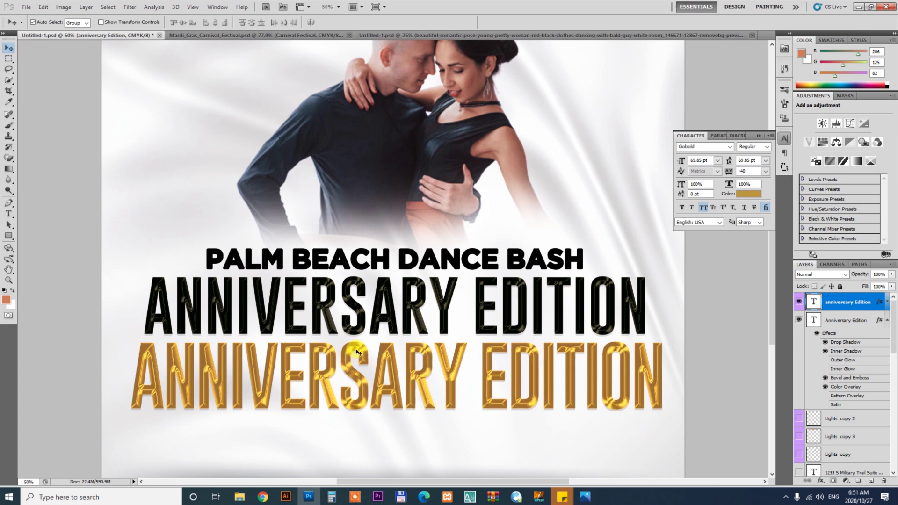
Delete the black Anniversary Edition line and move the gold headline up under PALM BEACH DANCE BASH.
left_click(393, 305)
key("Delete")
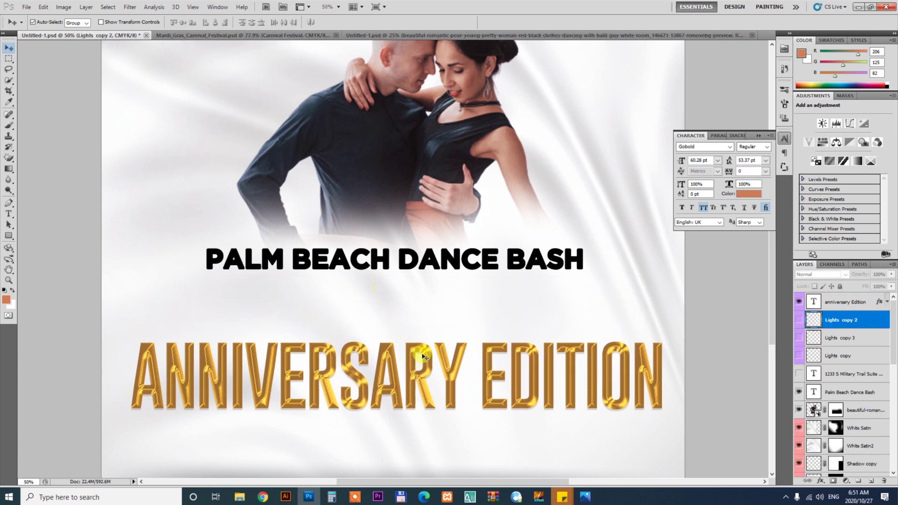
left_click_drag(425, 353, 416, 290)
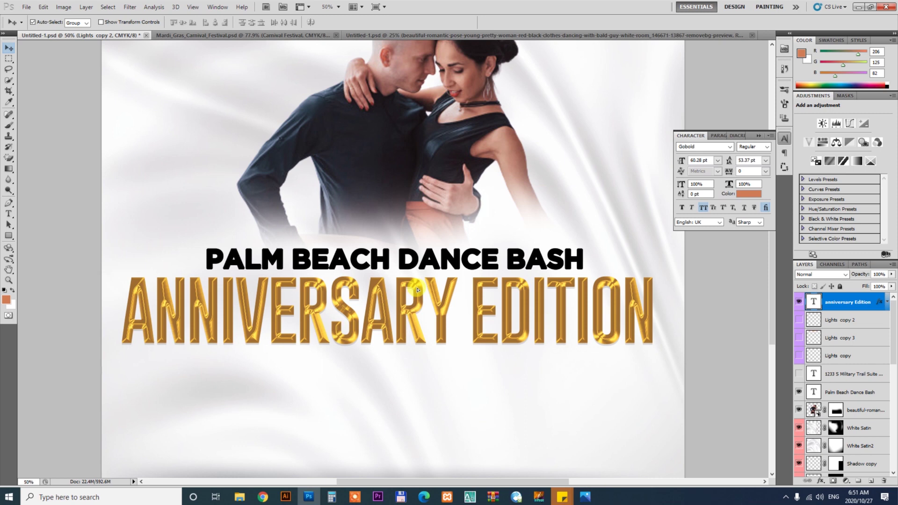
key("shift+Right")
key("shift+Right")
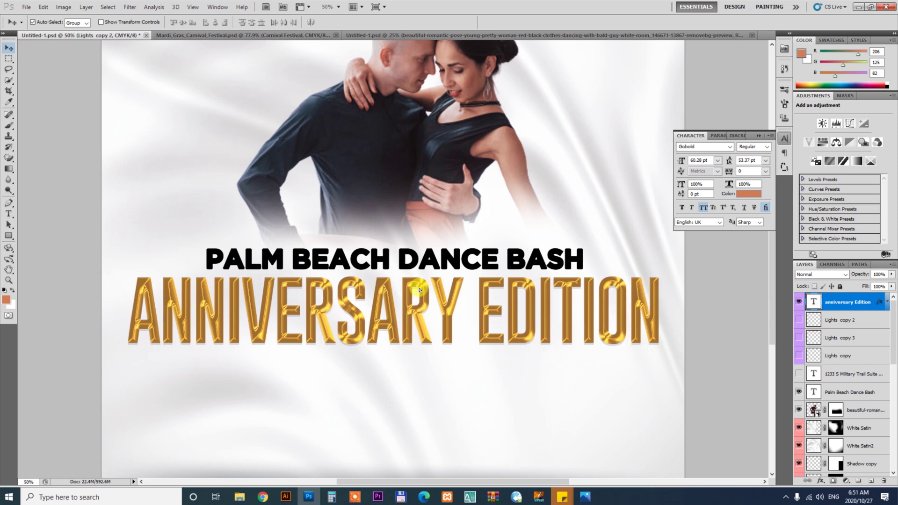
left_click_drag(419, 291, 382, 230)
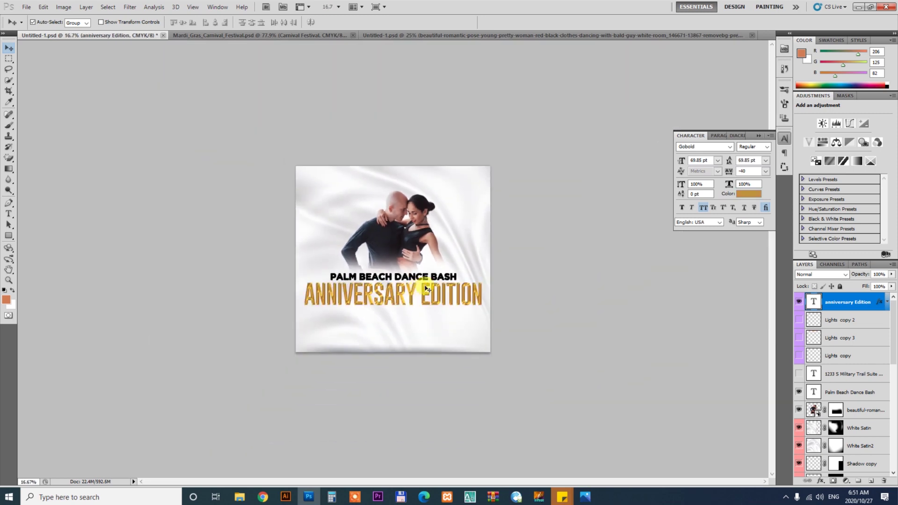
left_click(382, 230)
Select 'The Hotest Two Party Rooms in South Florida' in the Fiverr order, then return to Photoshop.
key("v")
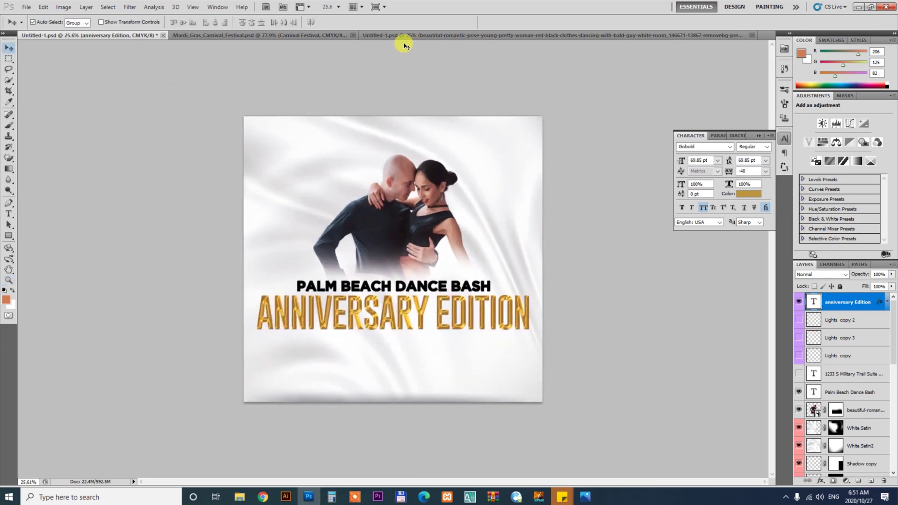
left_click(262, 497)
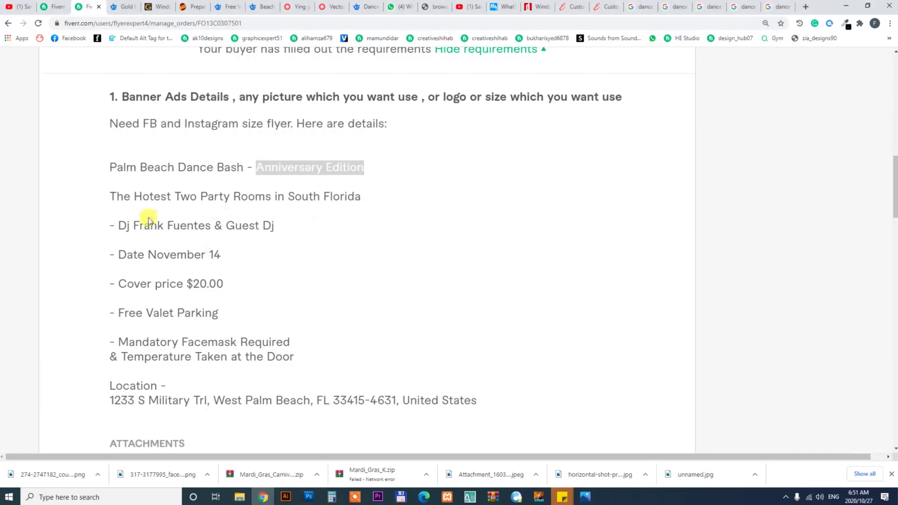
left_click(110, 197)
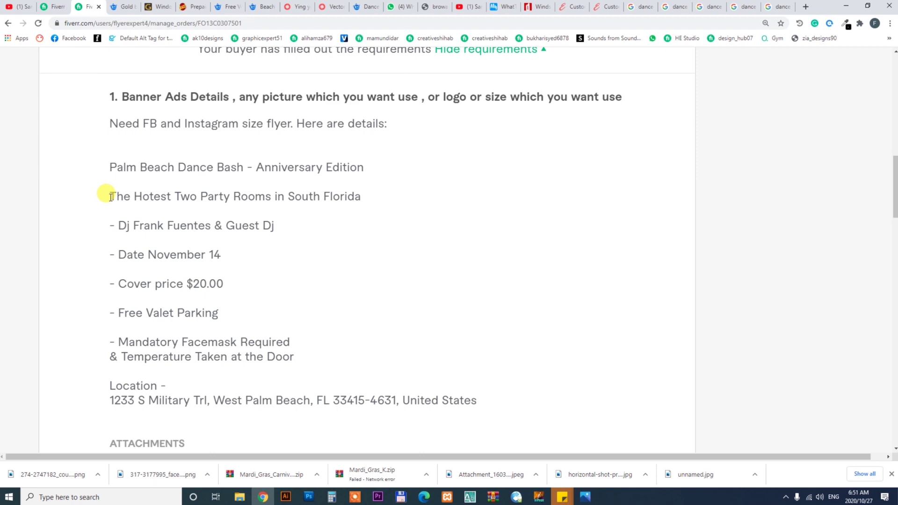
left_click_drag(110, 197, 366, 201)
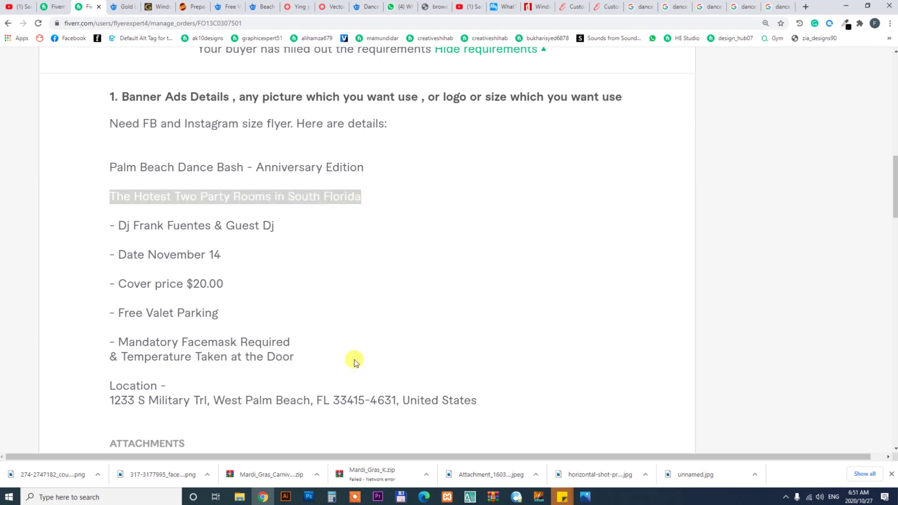
left_click(308, 497)
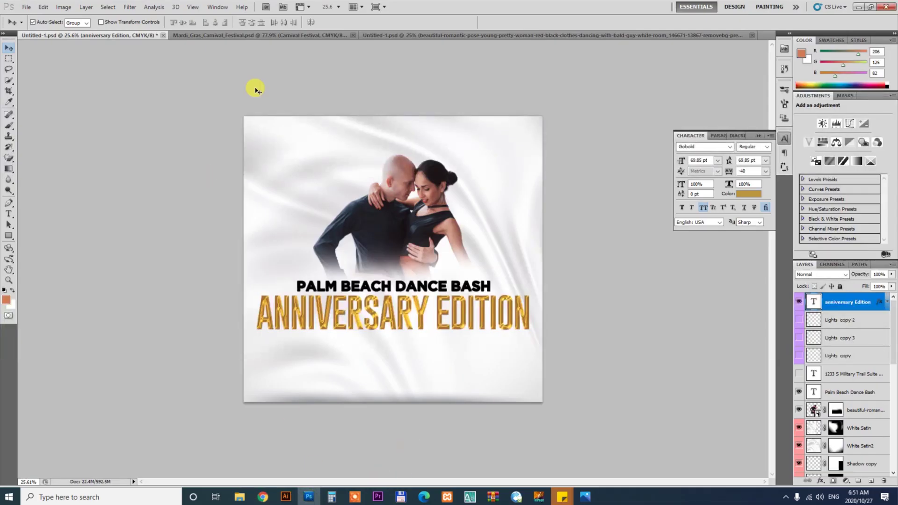
left_click(515, 35)
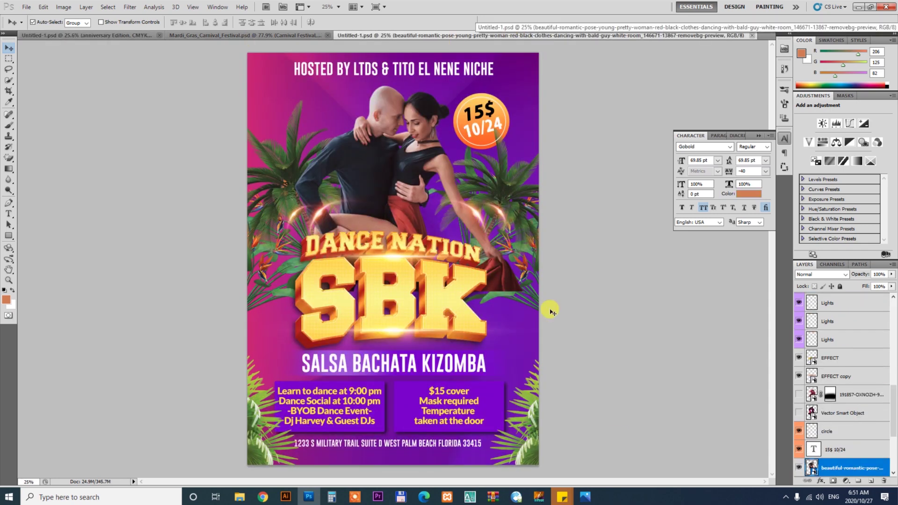
left_click(534, 403)
mouse_move(585, 498)
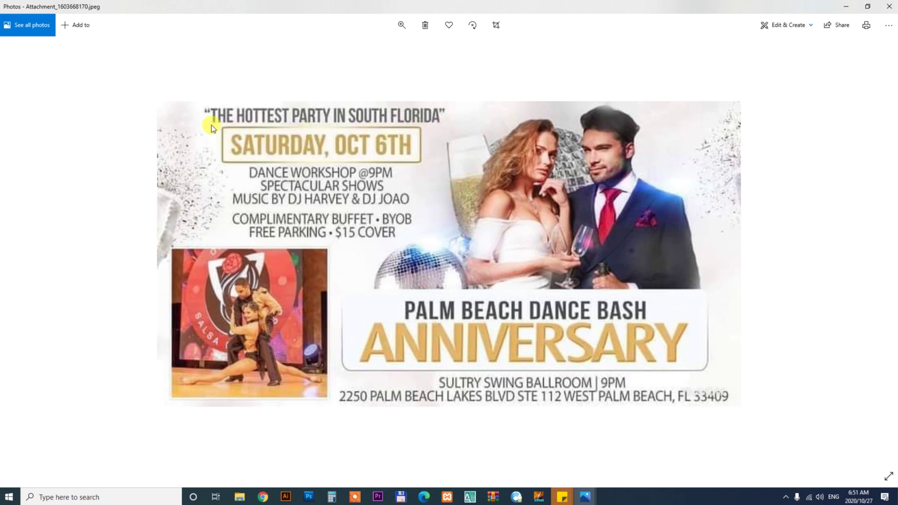
left_click(846, 7)
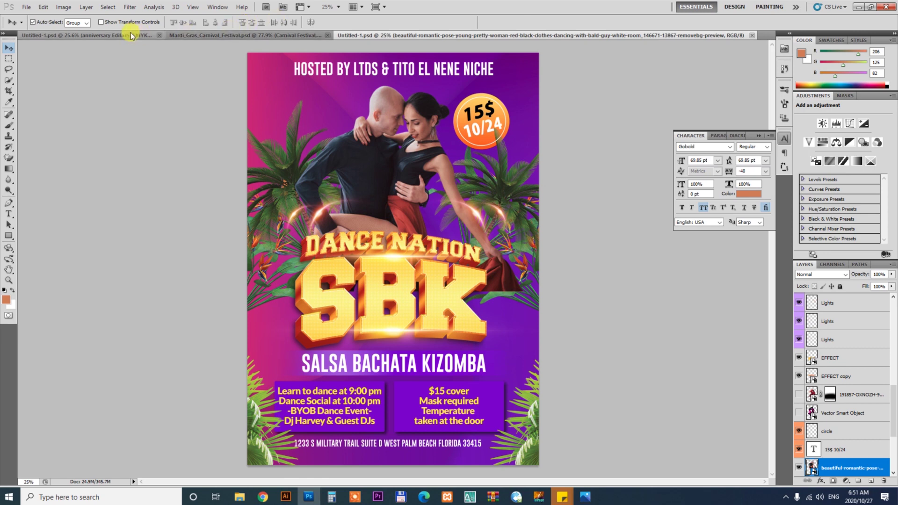
left_click(116, 37)
Duplicate PALM BEACH DANCE BASH below the headline and remove its faux bold.
key("z")
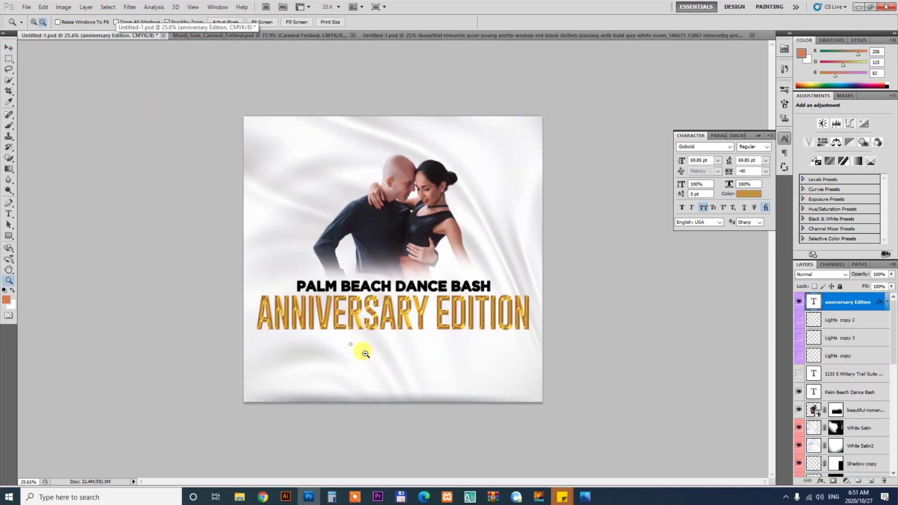
left_click_drag(361, 350, 379, 357)
key("v")
left_click(548, 280)
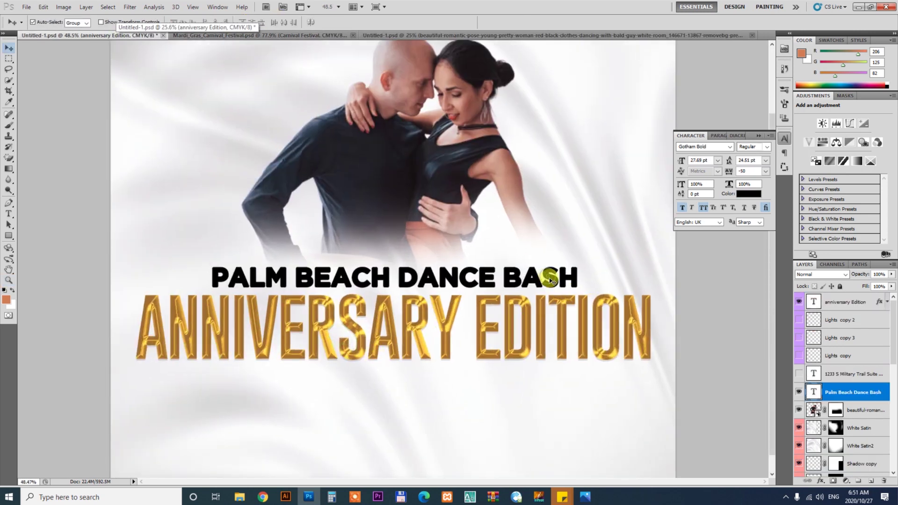
left_click(548, 382)
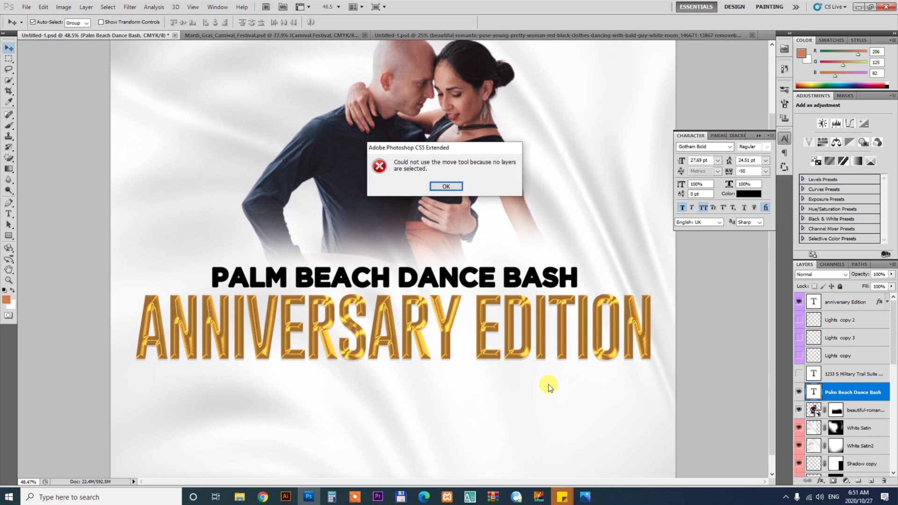
left_click(446, 186)
mouse_move(566, 280)
left_mouse_down()
mouse_move(565, 407)
mouse_move(566, 391)
left_mouse_up()
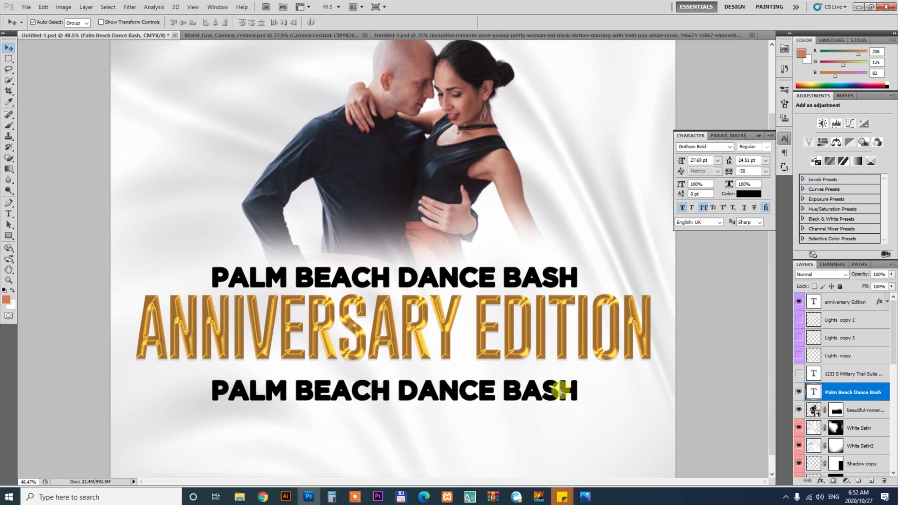
left_click(682, 209)
Replace the copied line's text with the pasted tagline set in Gobold.
key("t")
left_click(449, 389)
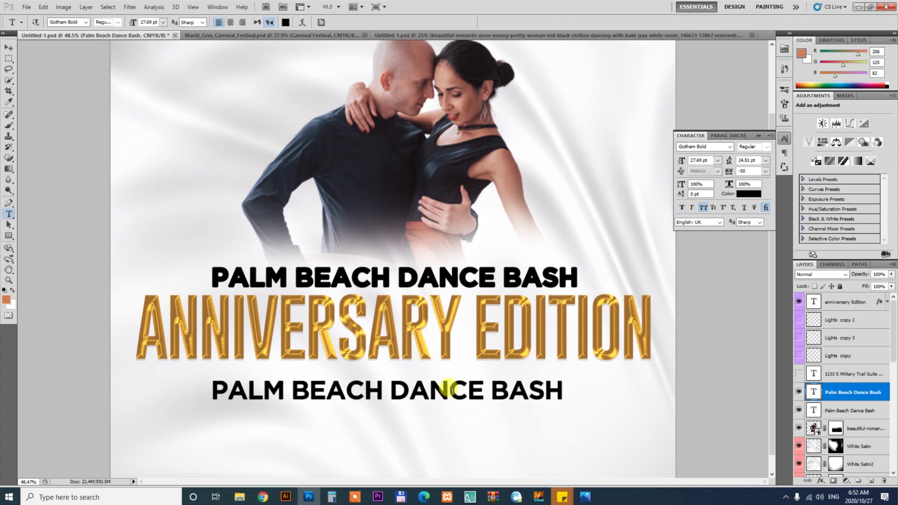
key("ctrl+a")
key("ctrl+v")
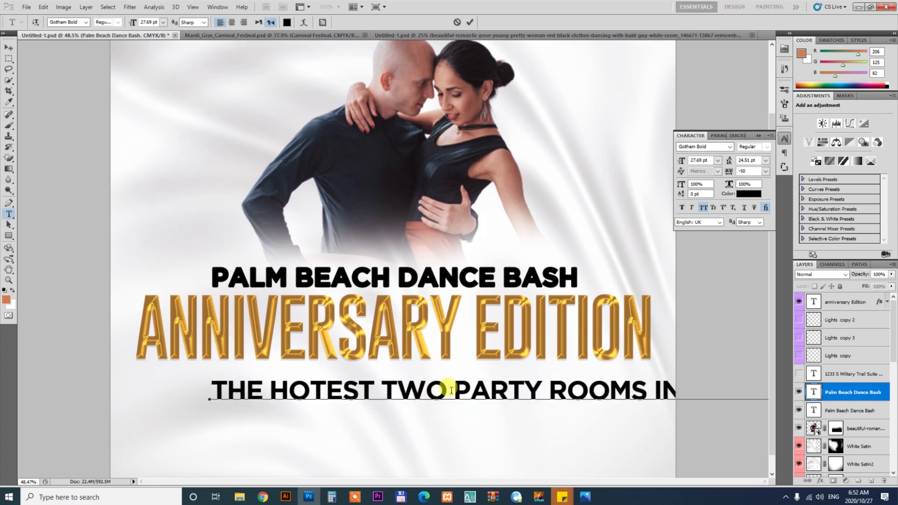
key("ctrl+a")
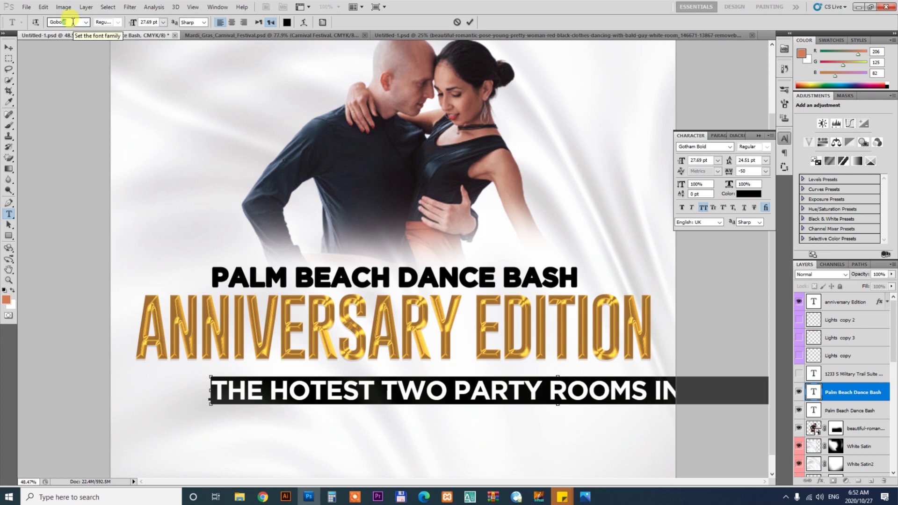
key("Return")
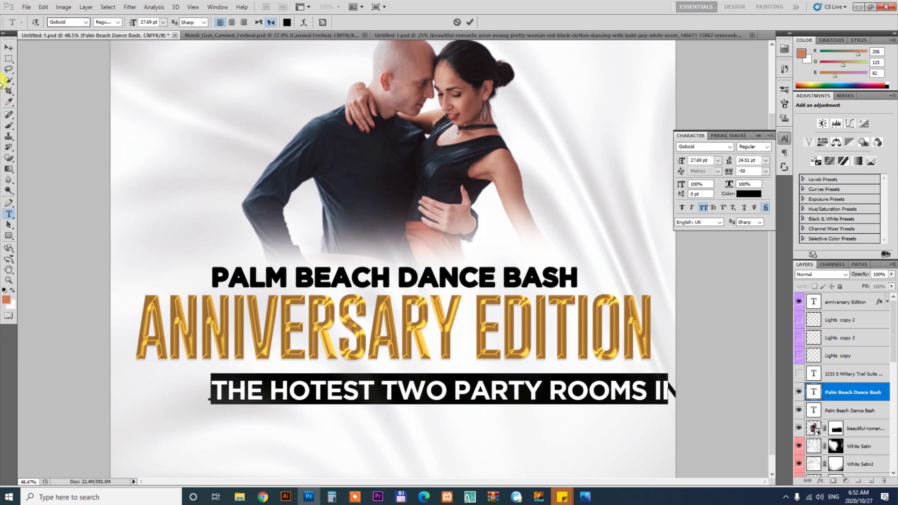
left_click(7, 49)
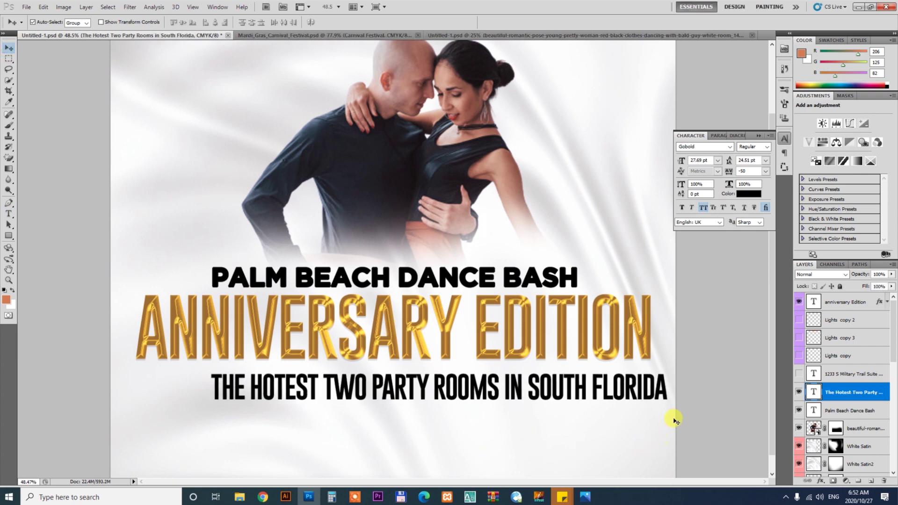
Scale the tagline down to about 78%, then enlarge it to span under the headline.
key("ctrl+t")
left_click_drag(660, 401, 541, 388)
key("Return")
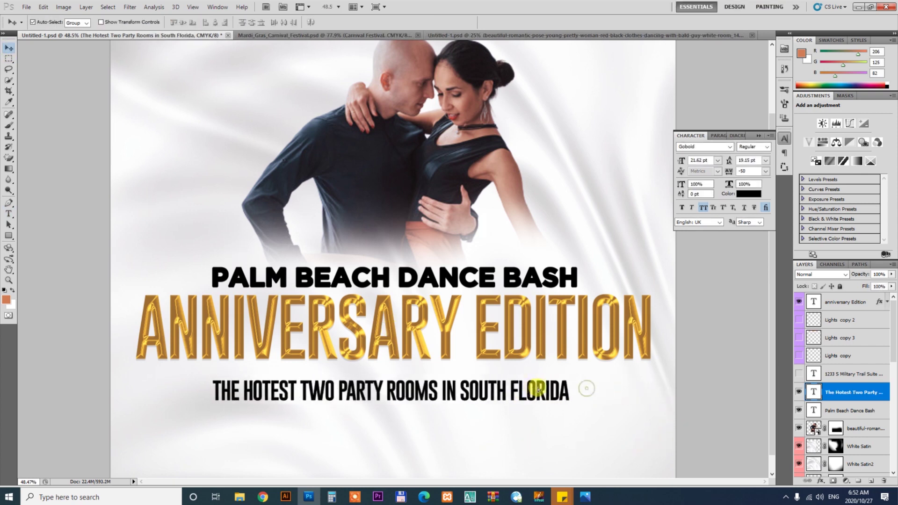
key("ctrl+t")
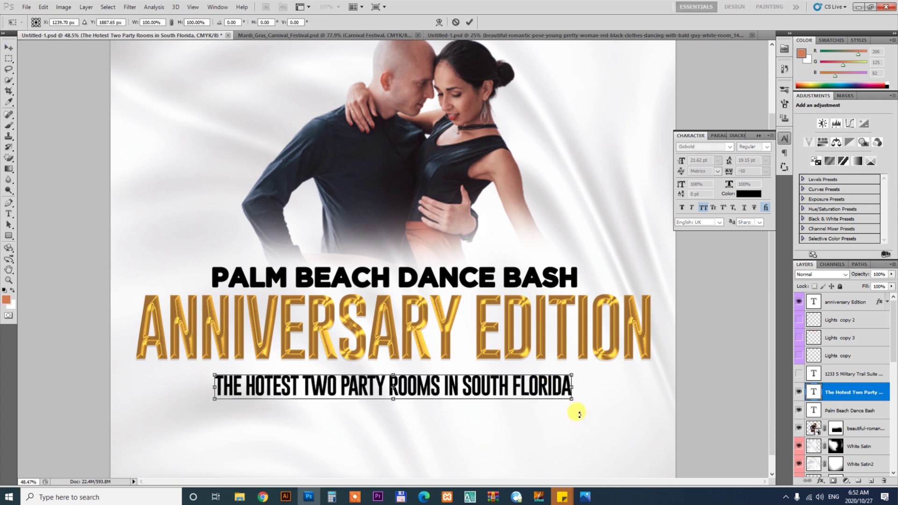
left_click_drag(571, 401, 620, 420)
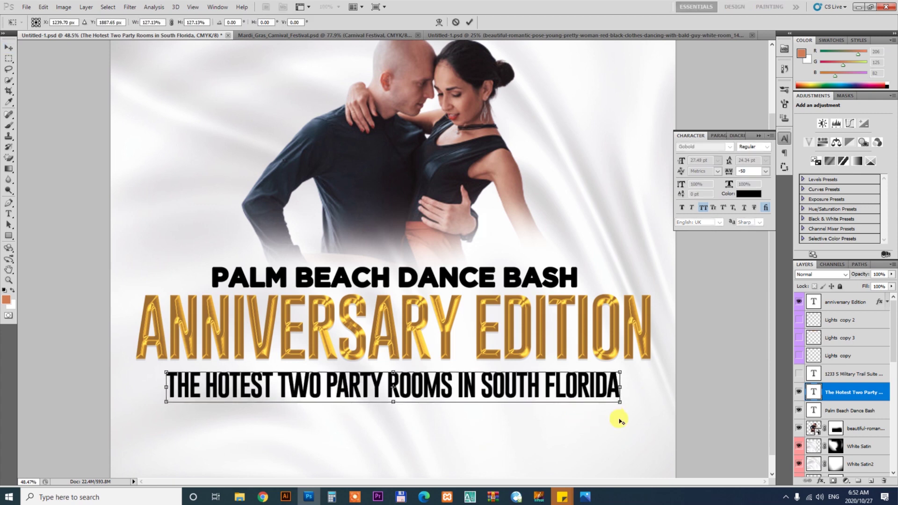
key("Return")
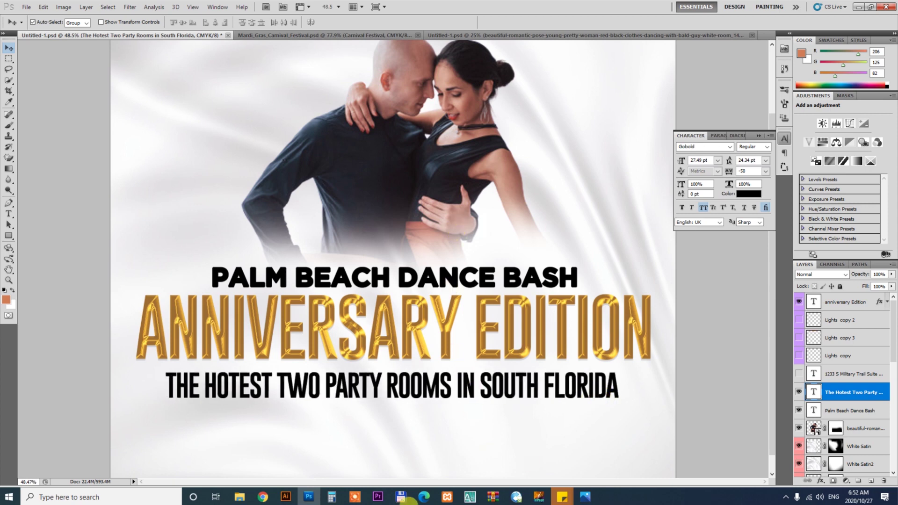
left_click(263, 497)
left_click(266, 298)
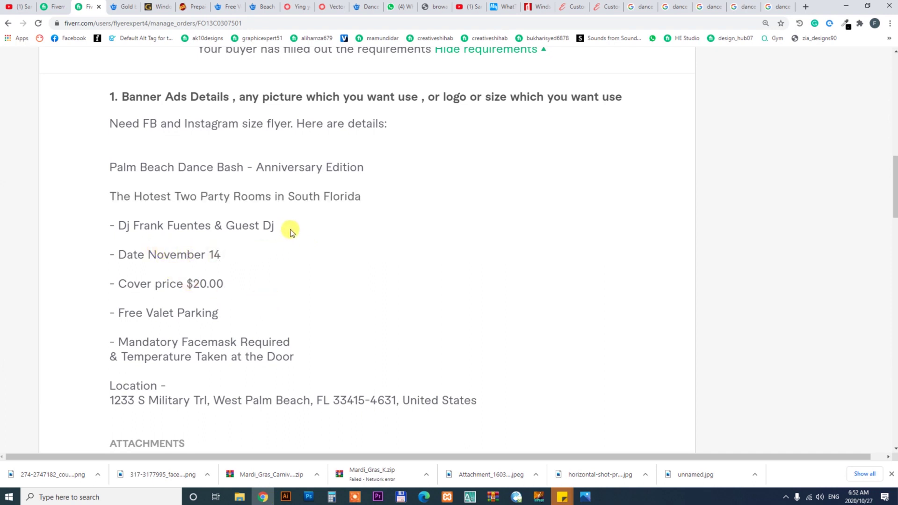
left_click_drag(290, 232, 131, 228)
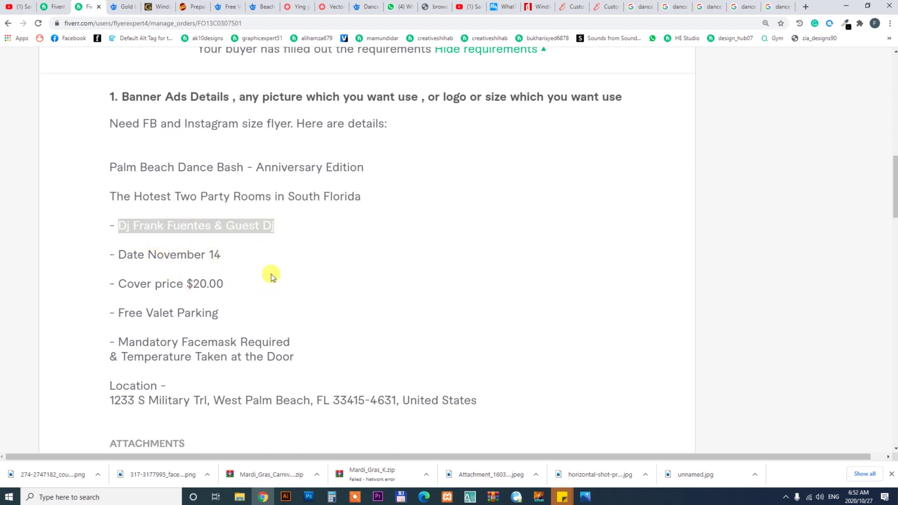
left_click(308, 497)
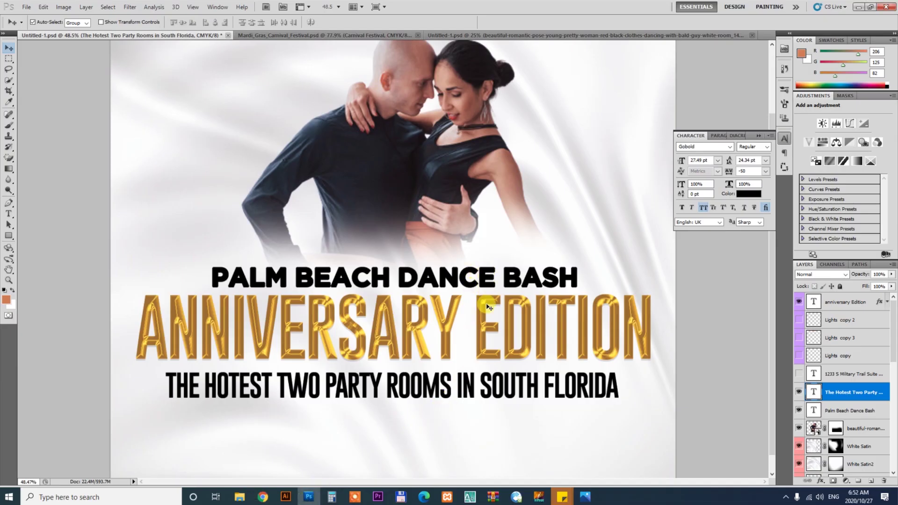
Duplicate ANNIVERSARY EDITION lower, shrink it to about 58%, and replace its text with the DJ line.
left_click_drag(482, 302, 481, 415)
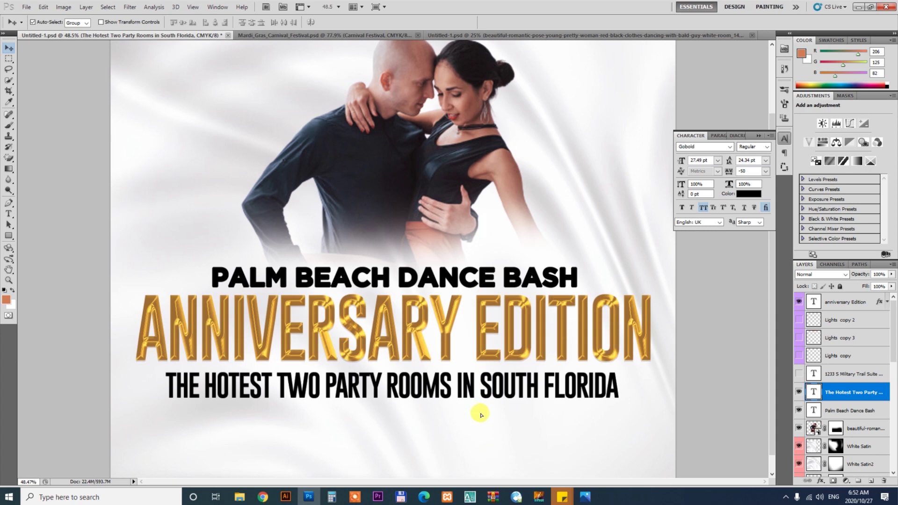
key("ctrl+t")
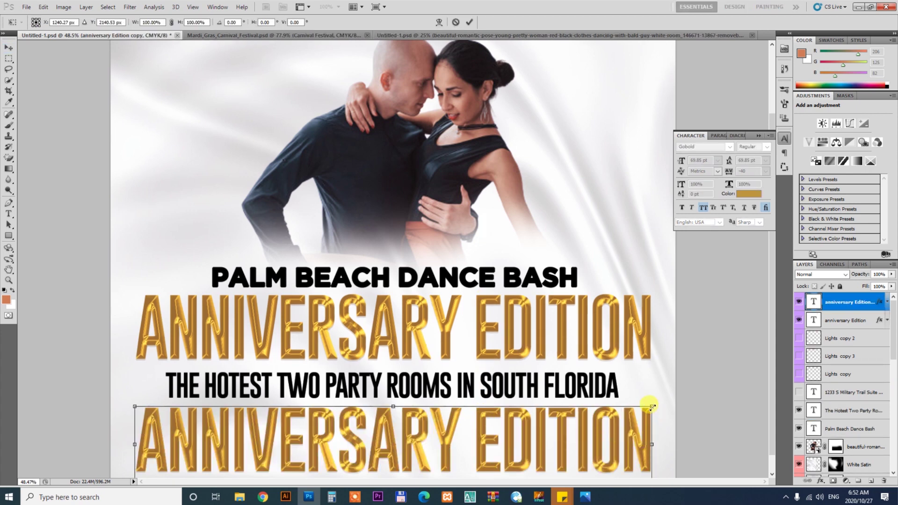
left_click_drag(652, 405, 541, 416)
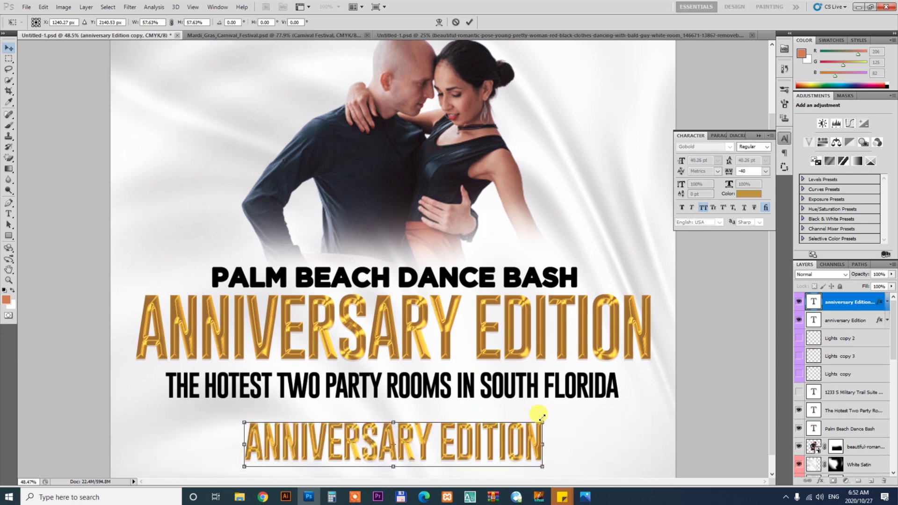
key("Return")
key("t")
left_click(432, 437)
key("ctrl+a")
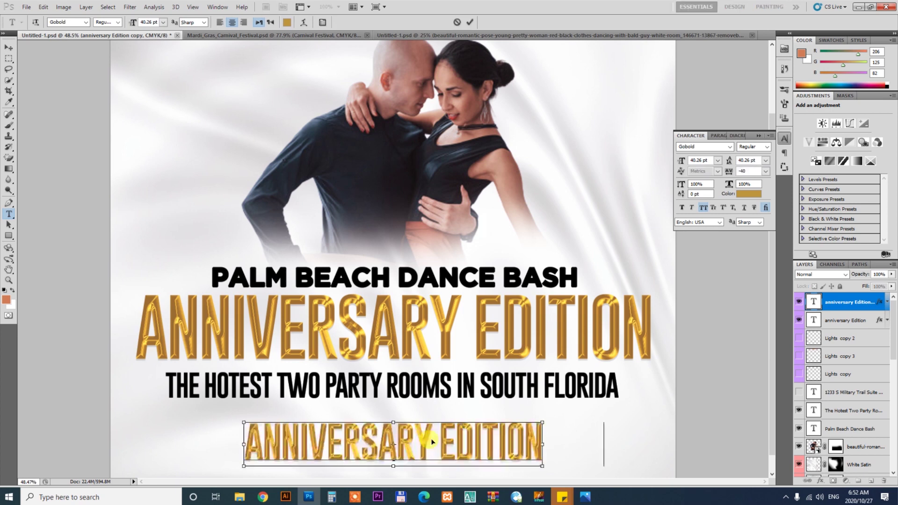
type("DJ FRANK FUENTES & GUEST DJ")
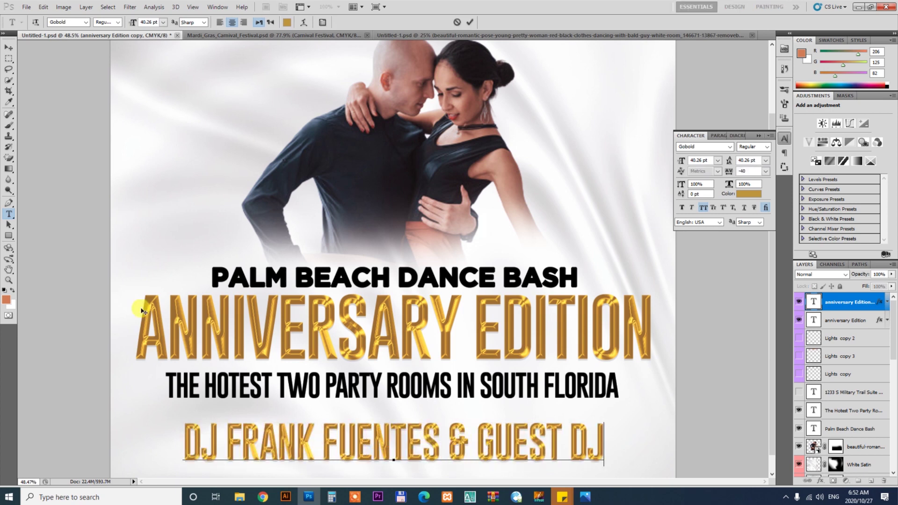
left_click(7, 47)
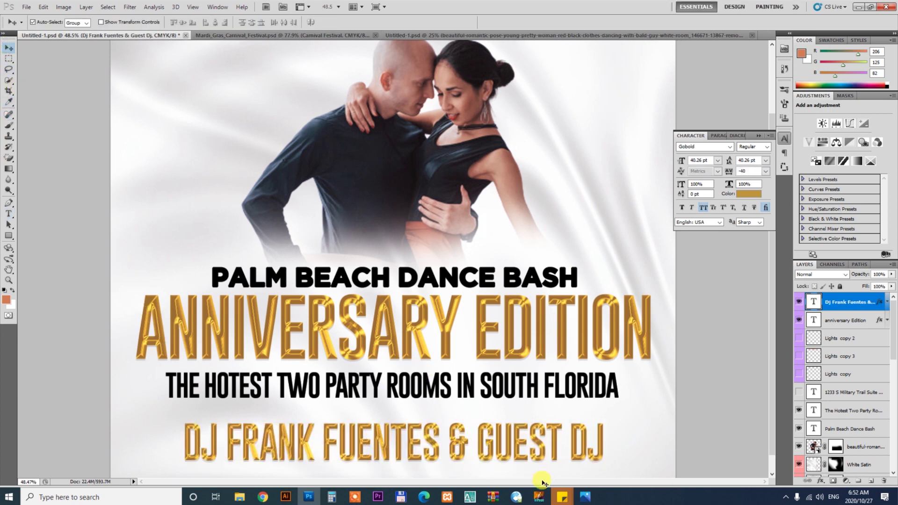
Move the DJ line up toward the tagline and shrink it to about 79%.
key("ctrl+t")
left_click_drag(530, 451, 526, 438)
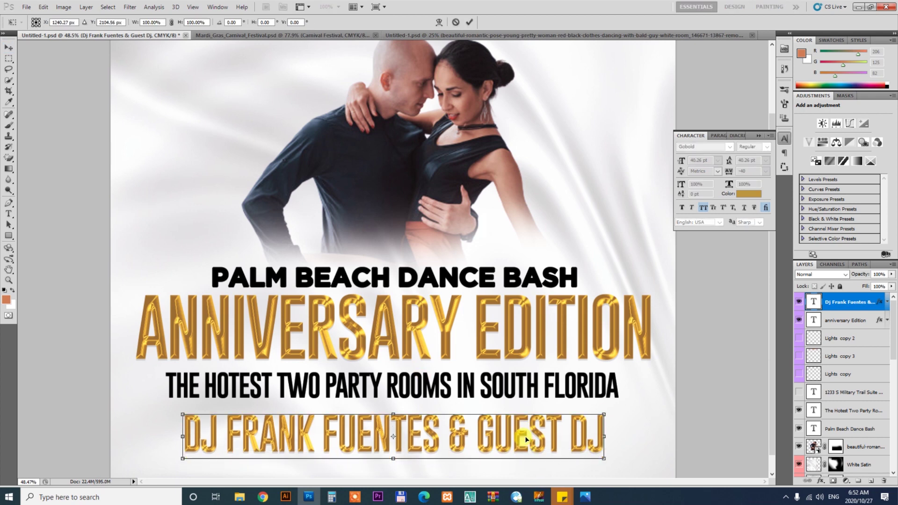
mouse_move(603, 450)
left_mouse_down()
mouse_move(560, 446)
mouse_move(572, 450)
mouse_move(564, 434)
left_mouse_up()
key("Return")
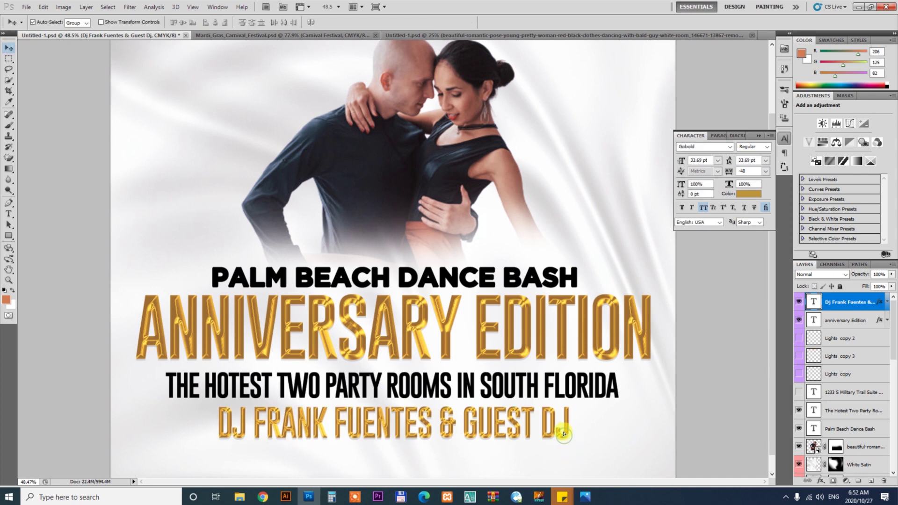
Move the couple photo higher and shift all four text lines up together.
key("ctrl+minus")
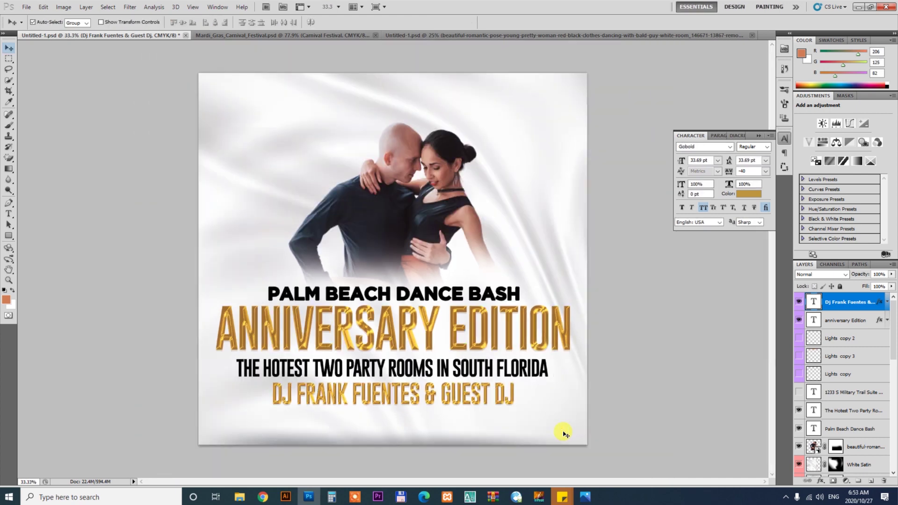
left_click_drag(456, 216, 453, 164)
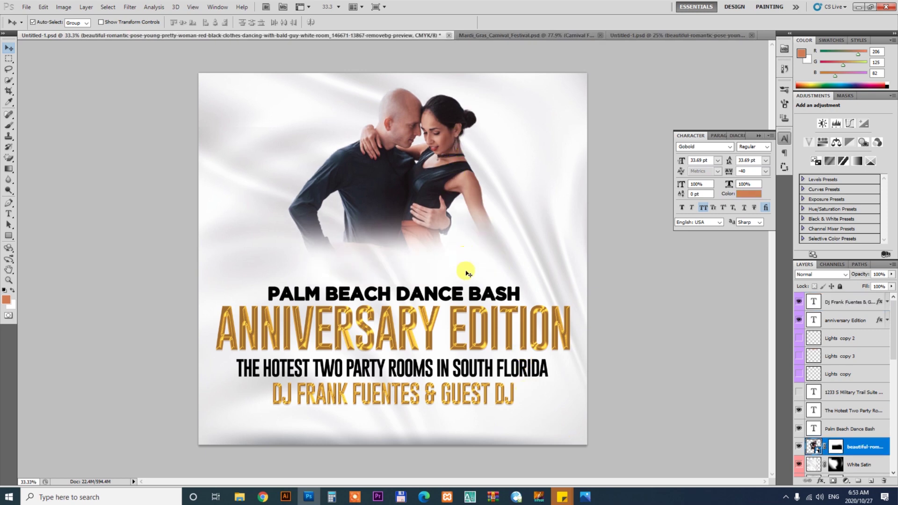
left_click(472, 293)
left_click(485, 323, "shift")
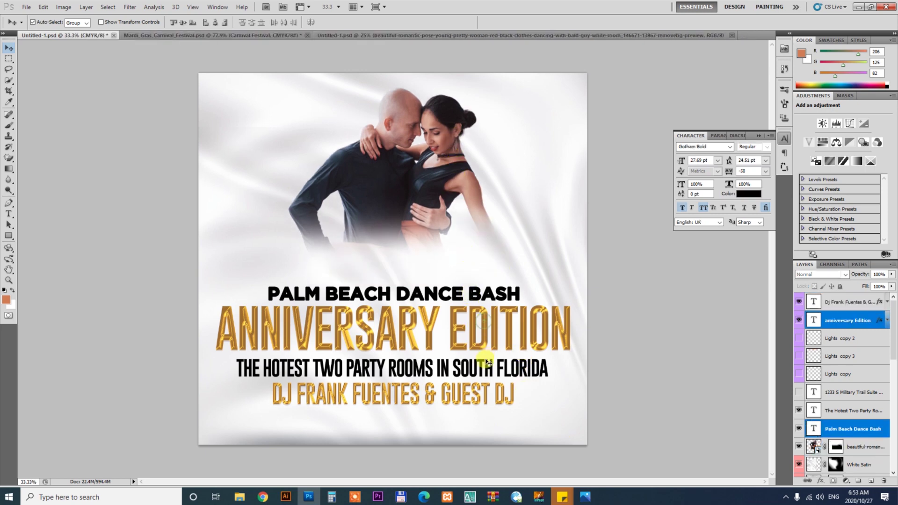
left_click(485, 371, "shift")
left_click(476, 393, "shift")
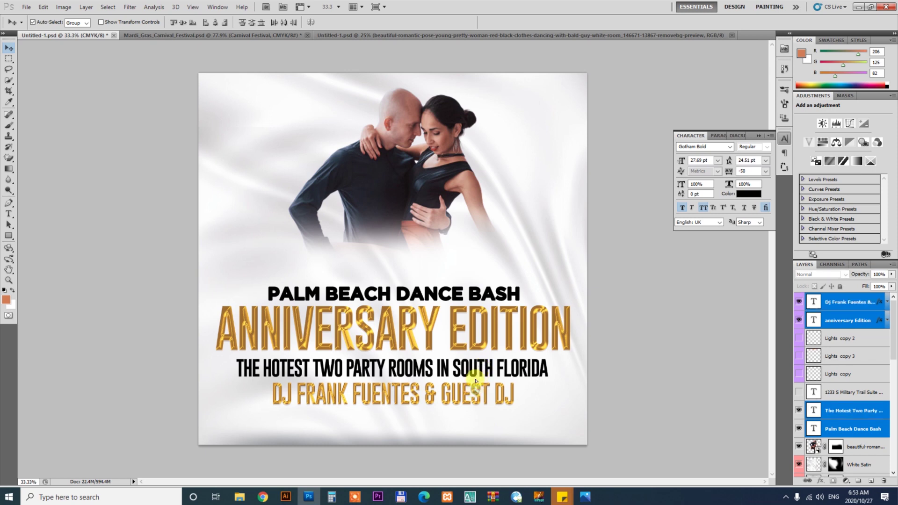
left_click_drag(475, 402, 474, 364)
key("shift+Down")
key("shift+Down")
key("shift+Down")
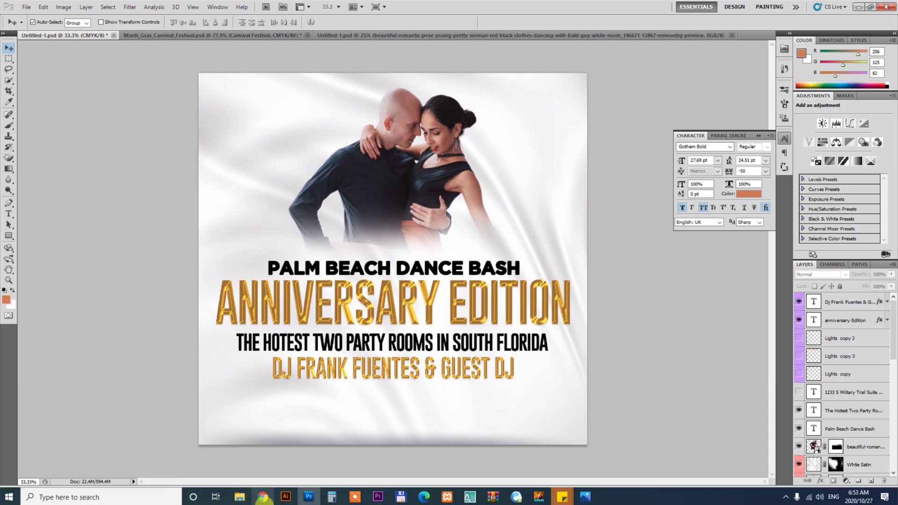
Select the venue address line in the Fiverr order, then return to Photoshop.
left_click(262, 497)
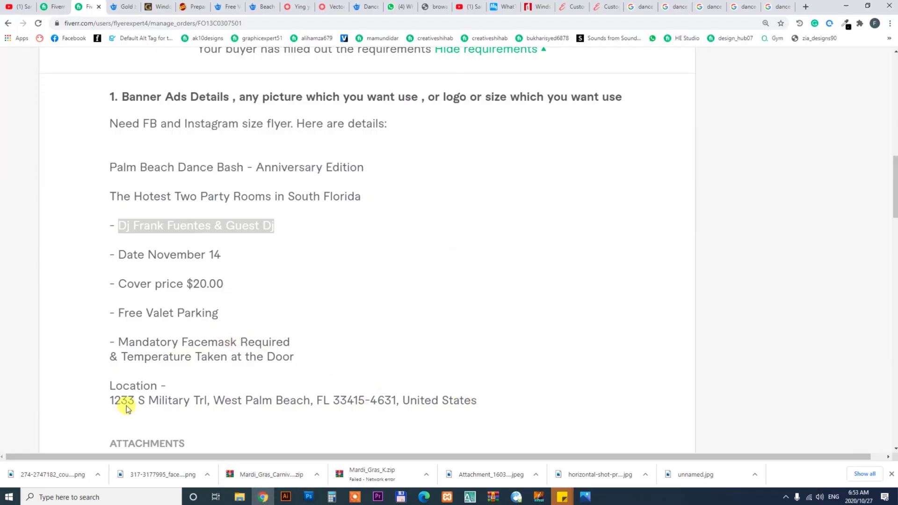
left_click_drag(113, 401, 539, 402)
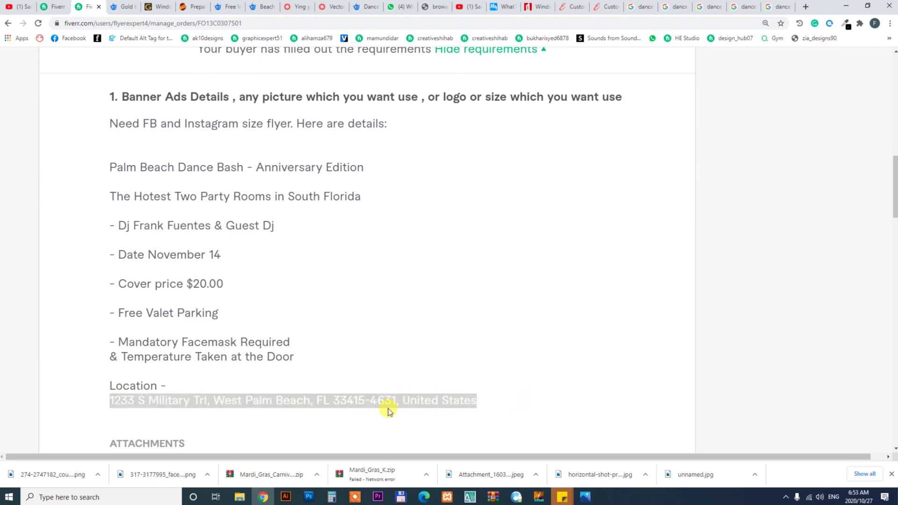
left_click(308, 496)
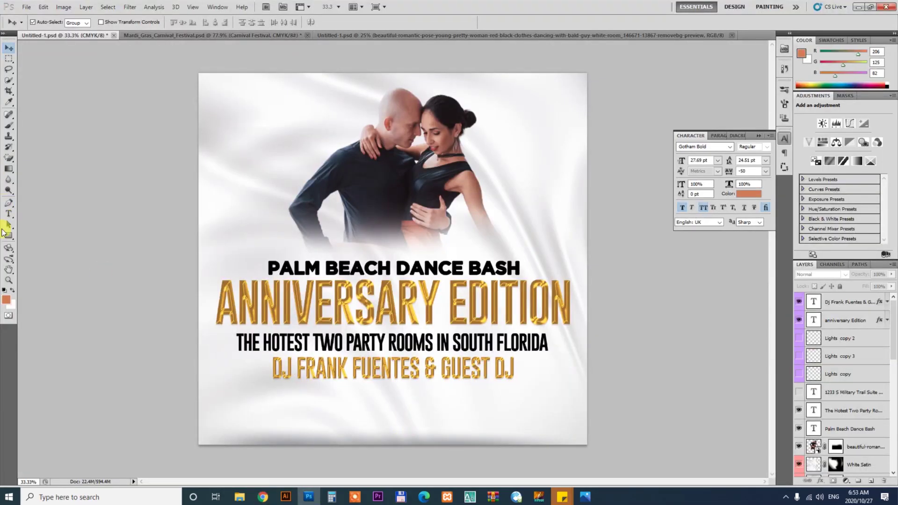
Draw a bar across the flyer's bottom and fill it with gold sampled from the headline.
left_click(9, 237)
left_click_drag(179, 401, 658, 433)
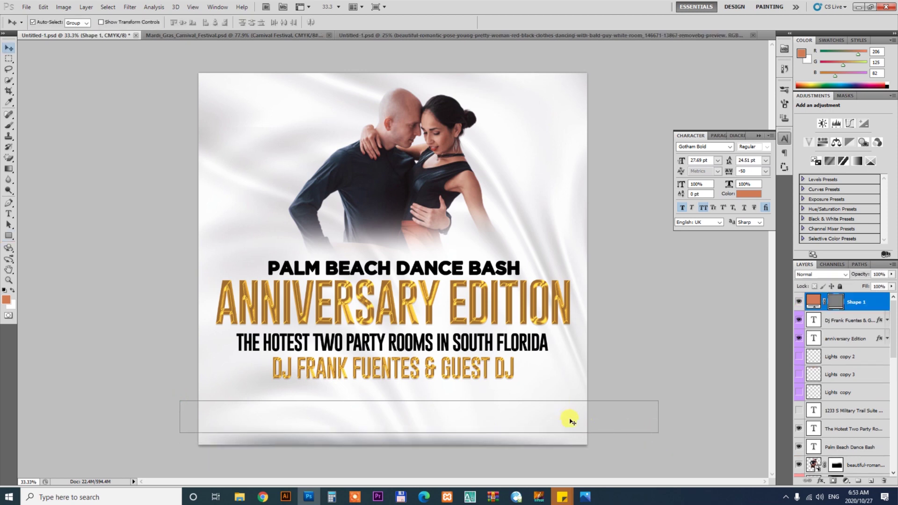
key("i")
left_click(569, 286)
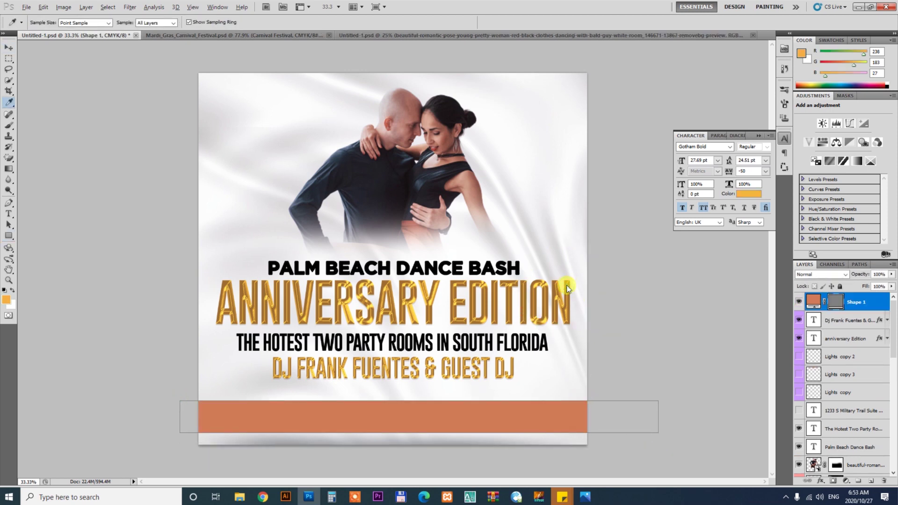
key("alt+BackSpace")
key("v")
left_click(612, 344)
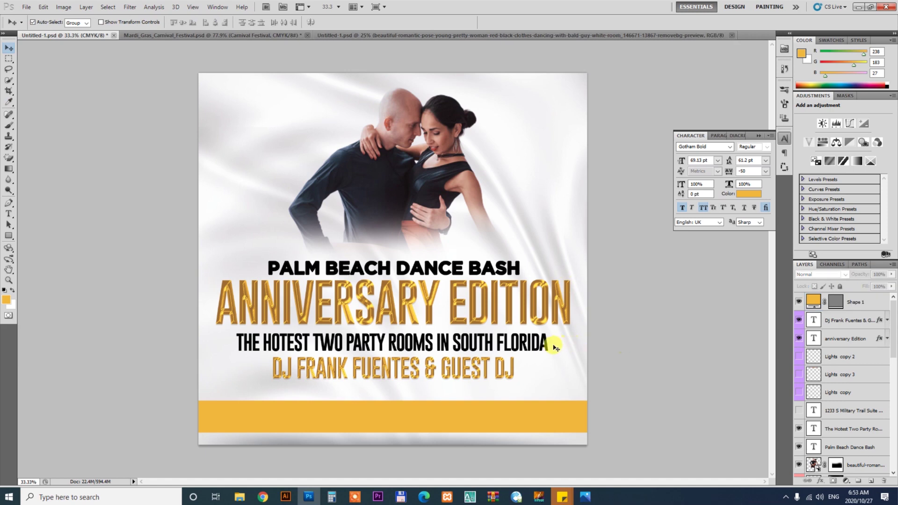
Duplicate the tagline onto the gold bar and replace its text with the pasted venue address.
left_click_drag(542, 348, 541, 425, "alt")
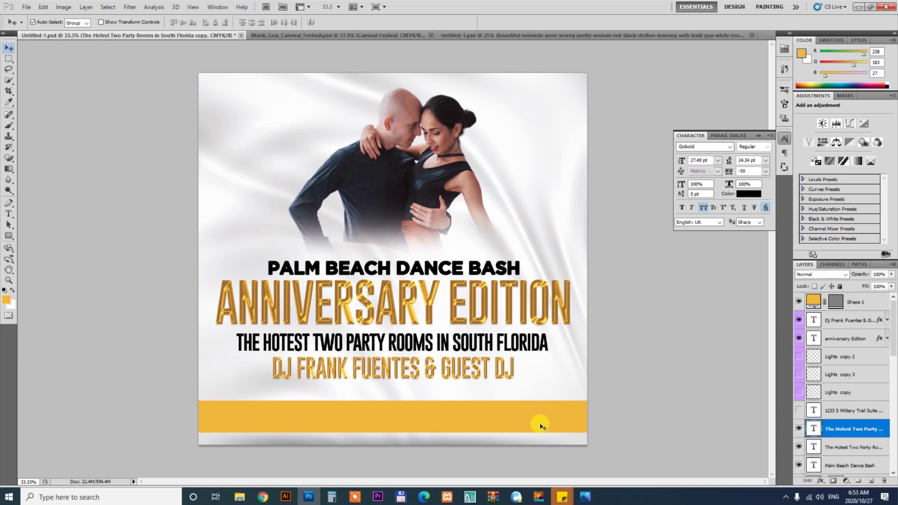
key("ctrl+shift+bracketright")
key("t")
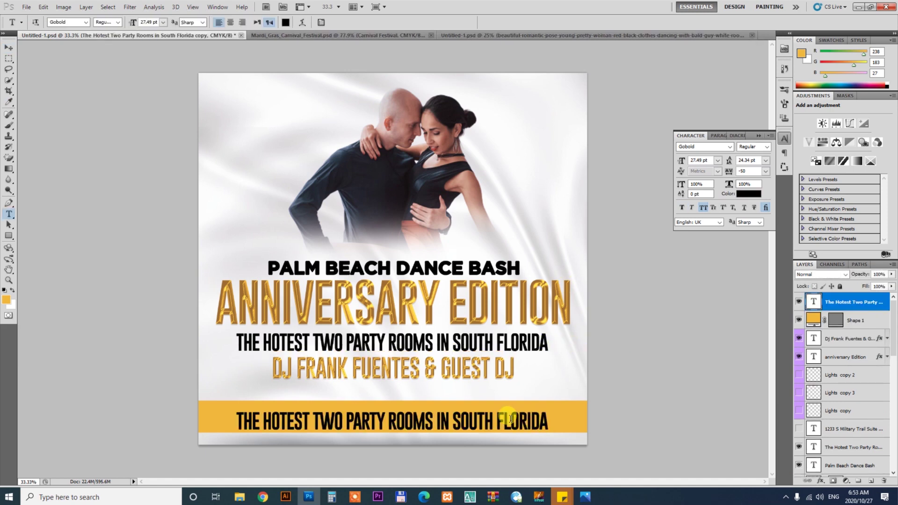
left_click(510, 420)
key("ctrl+a")
key("ctrl+v")
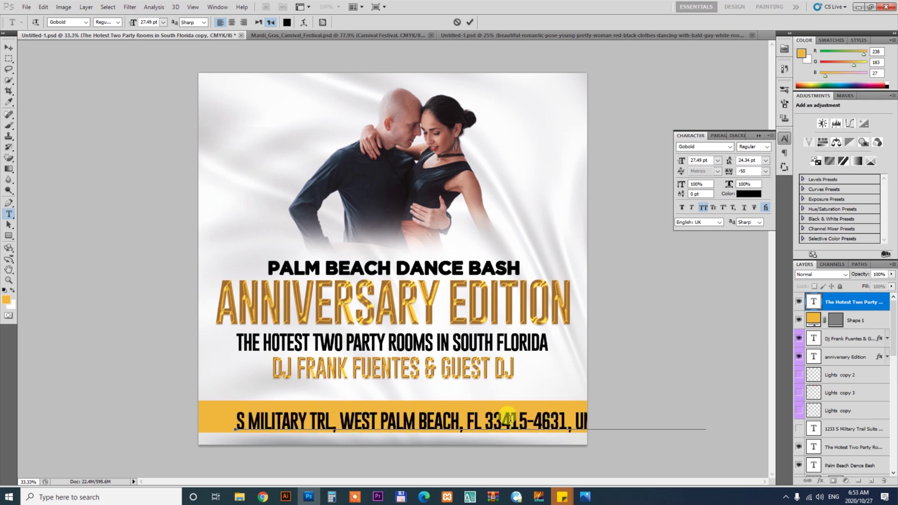
key("ctrl+a")
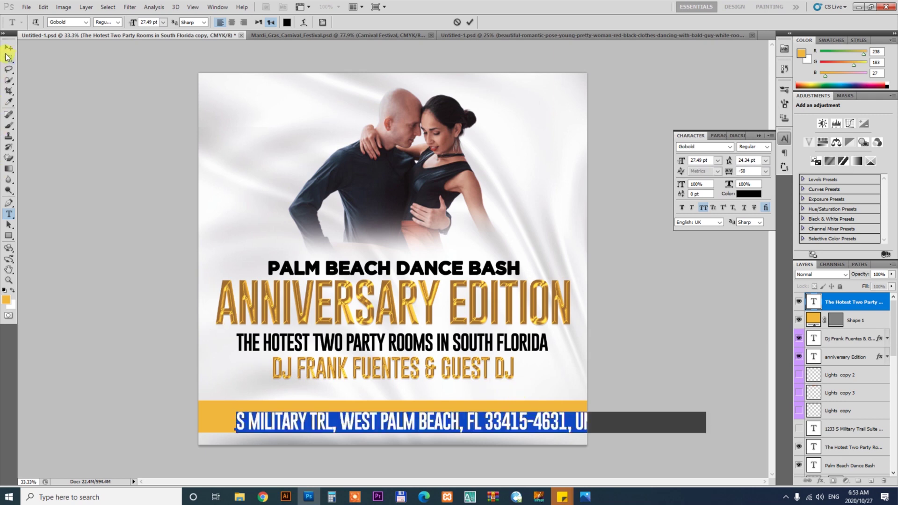
left_click(262, 498)
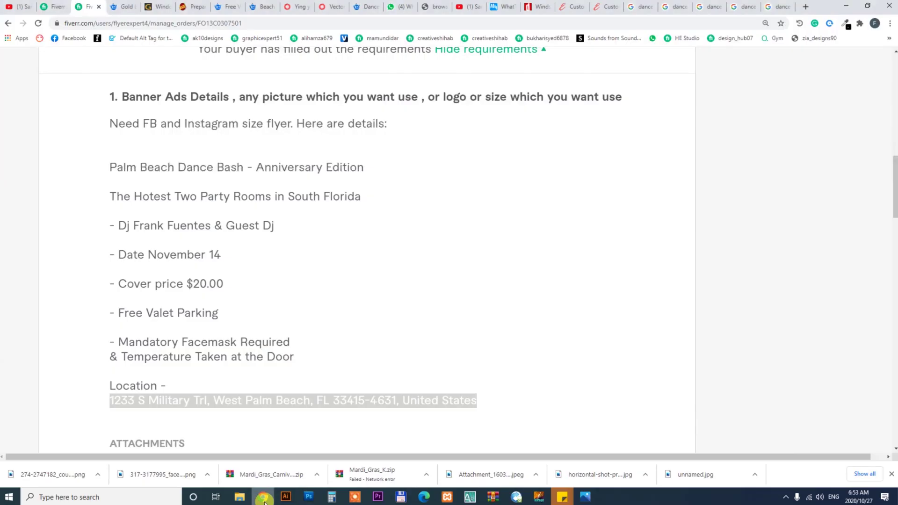
left_click(308, 497)
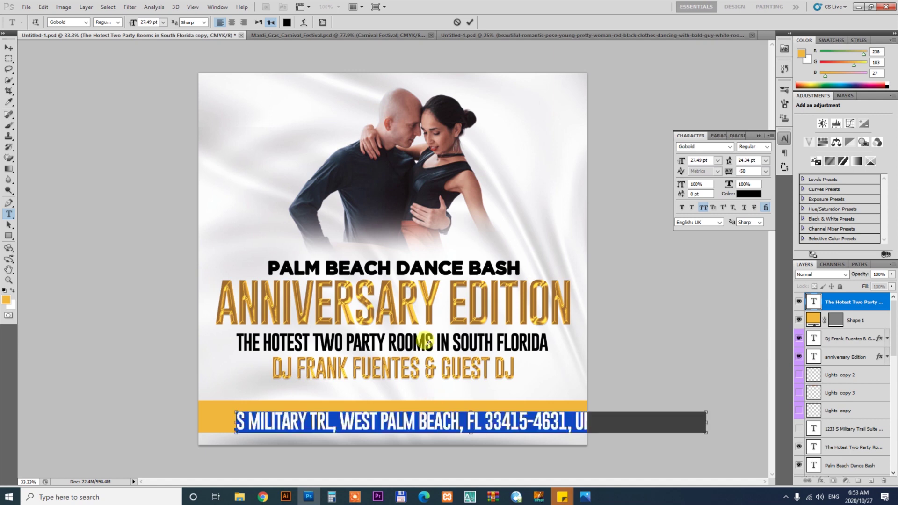
Right-align the address text and slide it right within the gold bar.
left_click(704, 147)
left_click(244, 22)
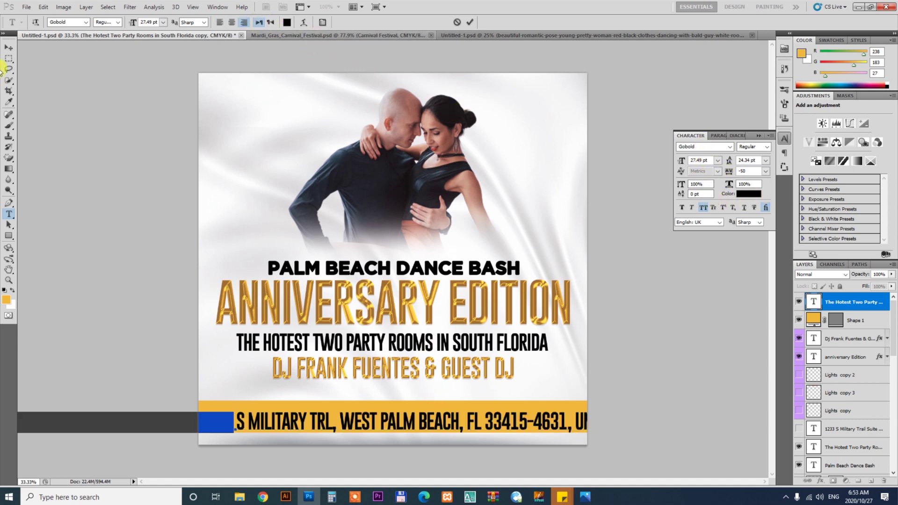
left_click(8, 47)
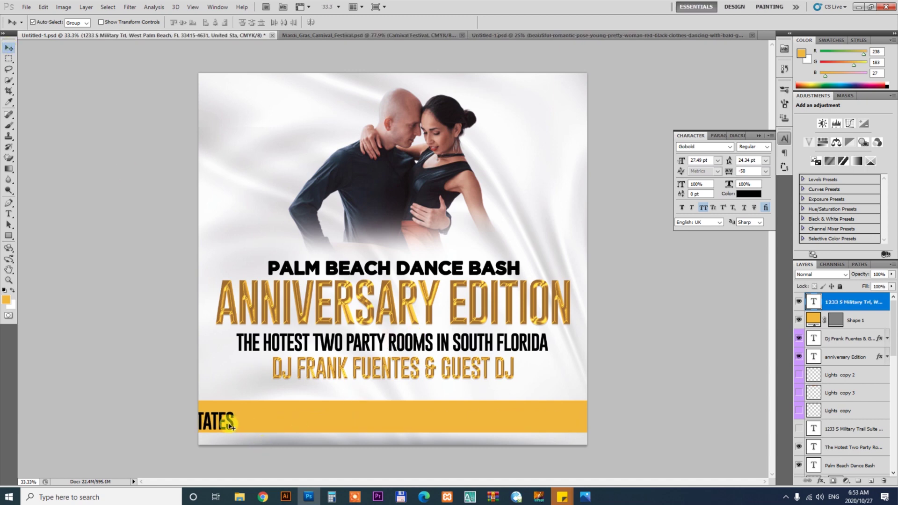
mouse_move(226, 419)
left_mouse_down()
mouse_move(745, 415)
mouse_move(651, 415)
mouse_move(601, 427)
mouse_move(567, 420)
mouse_move(564, 430)
left_mouse_up()
key("ctrl+t")
key("Return")
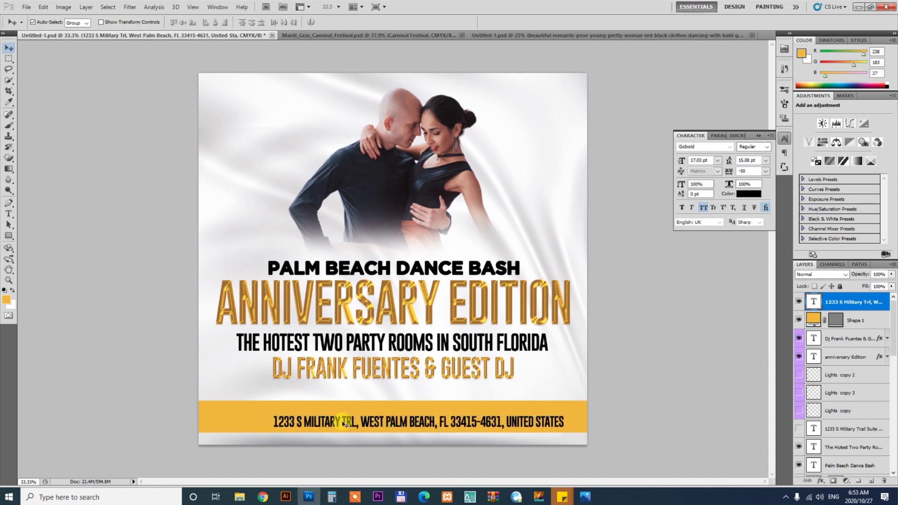
Reposition and rescale the address text so it spans the gold bar, centred.
key("z")
mouse_move(345, 444)
left_mouse_down()
mouse_move(386, 459)
mouse_move(442, 371)
left_mouse_up()
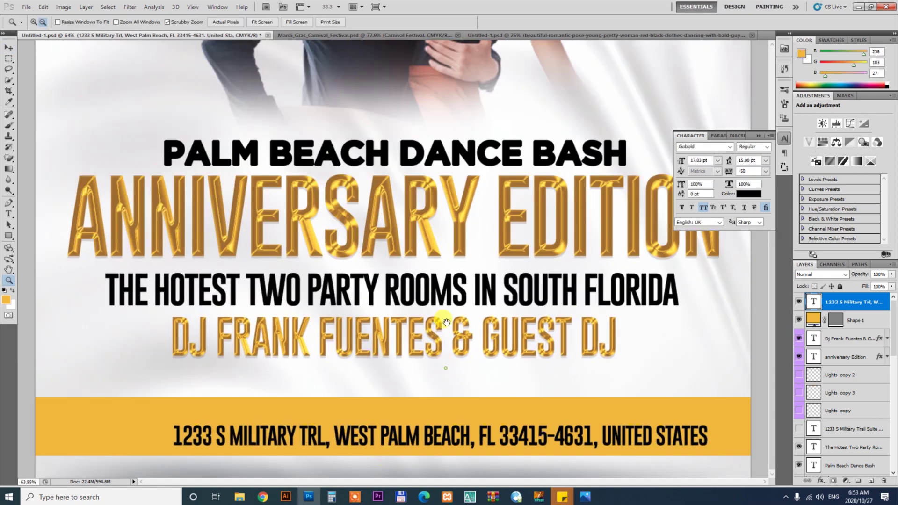
left_click(517, 401, "alt")
key("v")
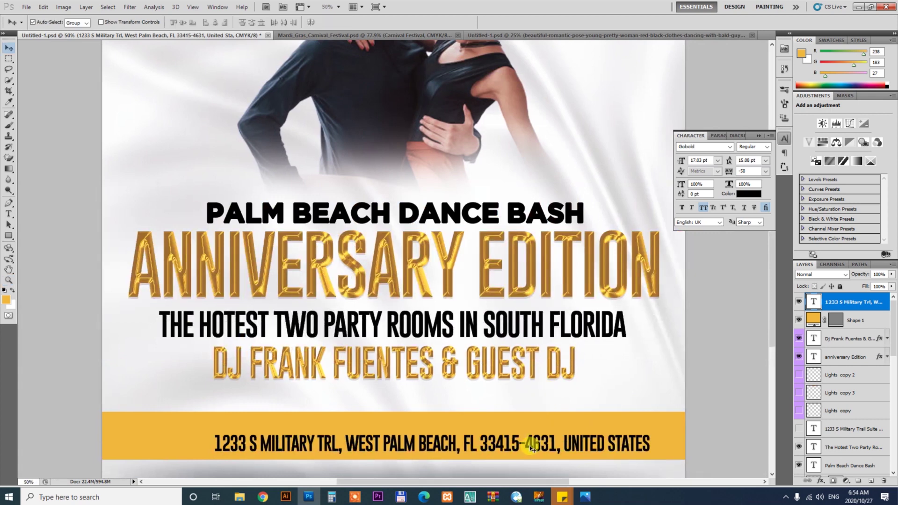
left_click_drag(531, 447, 487, 443)
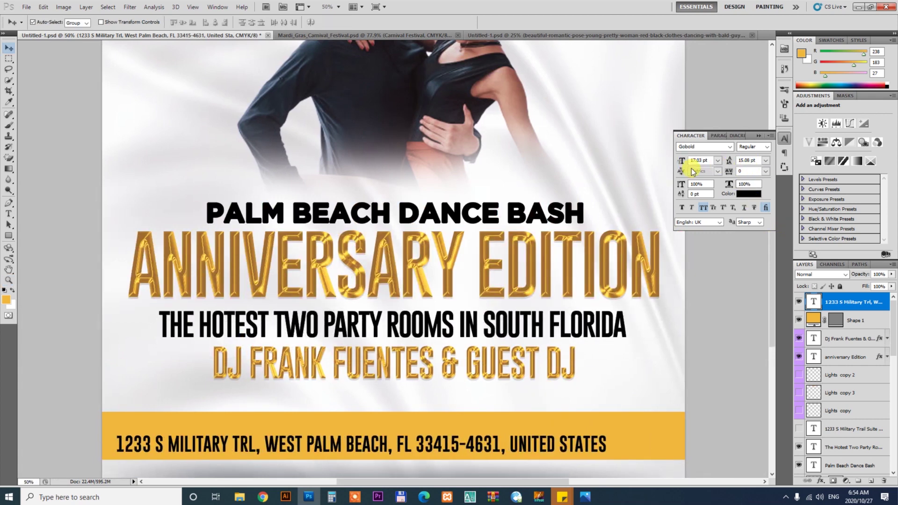
key("ctrl+t")
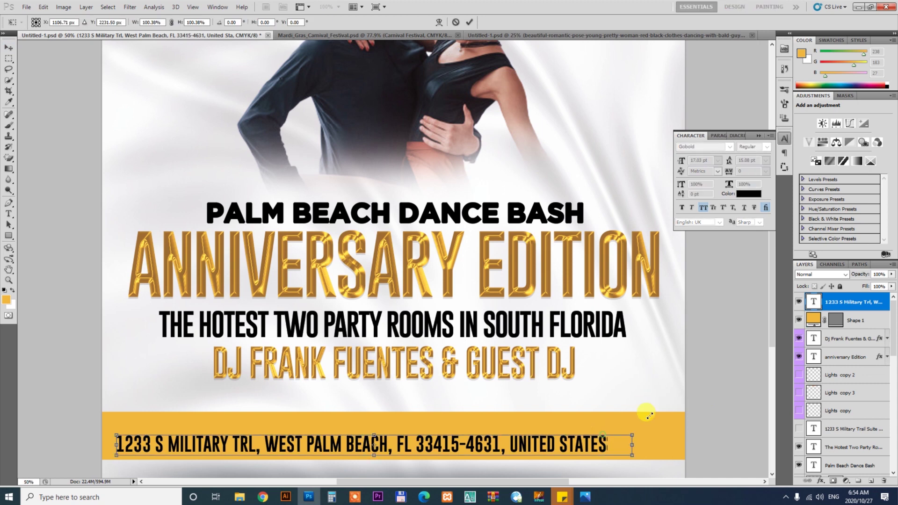
left_click_drag(604, 435, 657, 412)
key("Return")
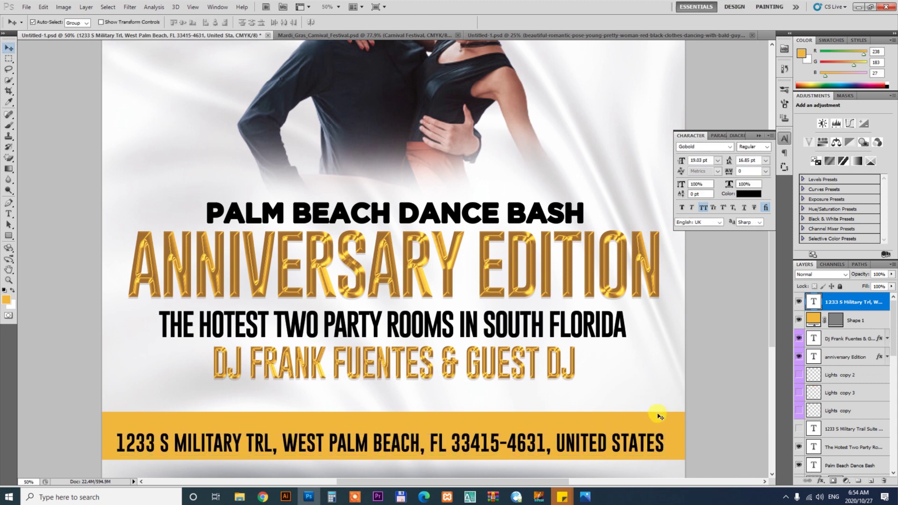
key("ctrl+t")
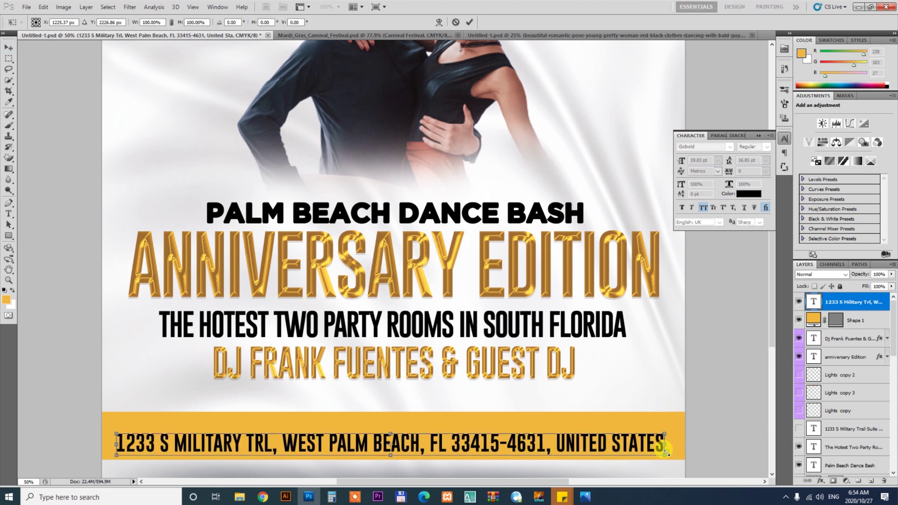
left_click_drag(664, 451, 640, 450)
key("Return")
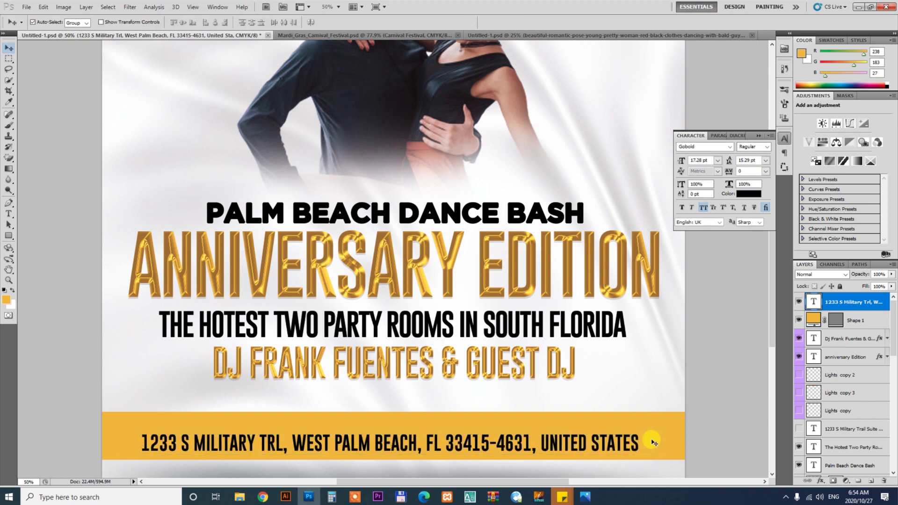
Slim the gold bar by lowering its top edge, then view the order brief.
left_click(653, 442)
key("ctrl+t")
left_click_drag(433, 412, 435, 425)
key("Return")
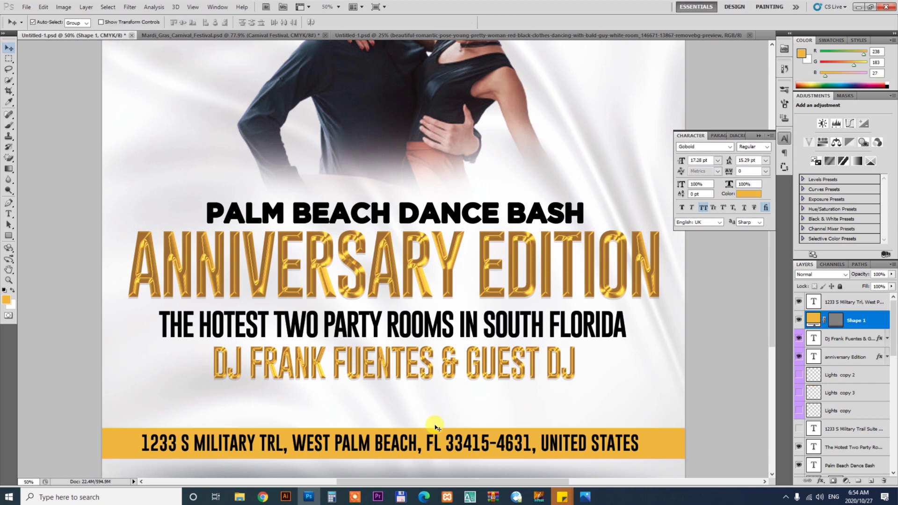
left_click(265, 497)
Select the Free Valet Parking and facemask lines in the Fiverr order brief, then return to Photoshop.
left_click(392, 311)
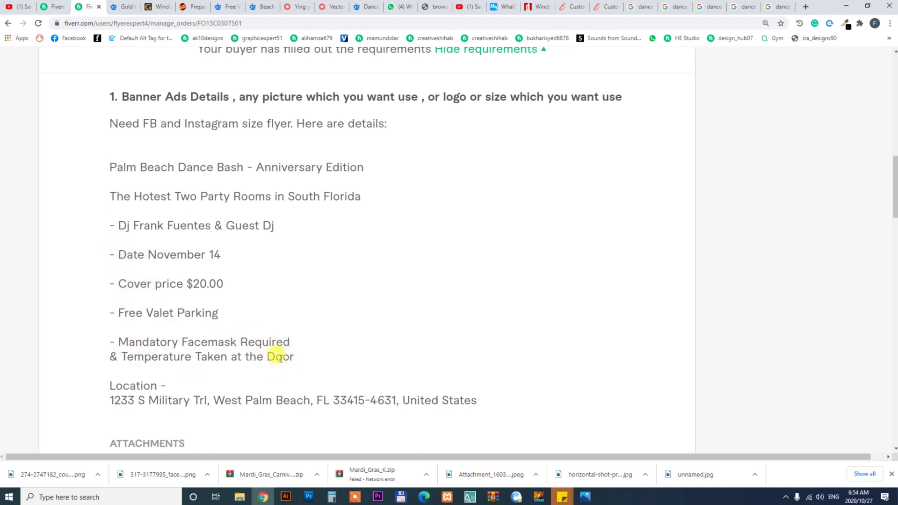
left_click_drag(294, 357, 120, 285)
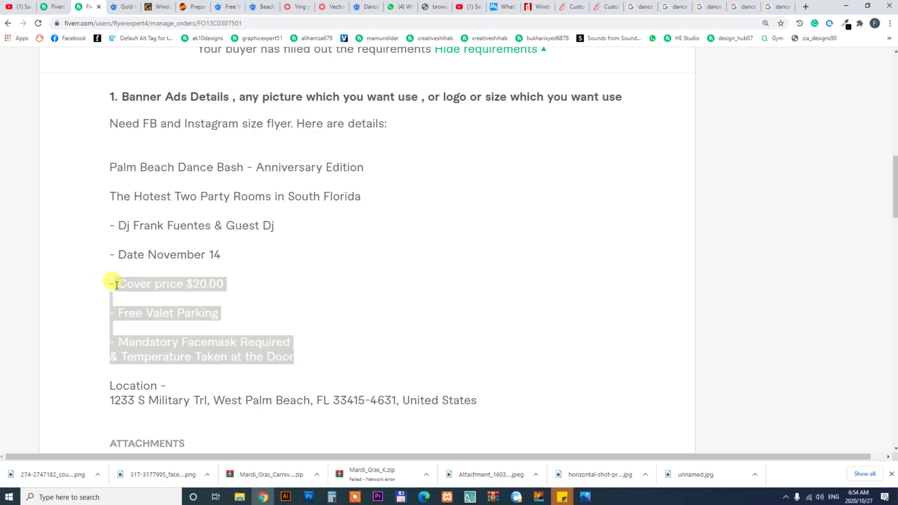
left_click(283, 302)
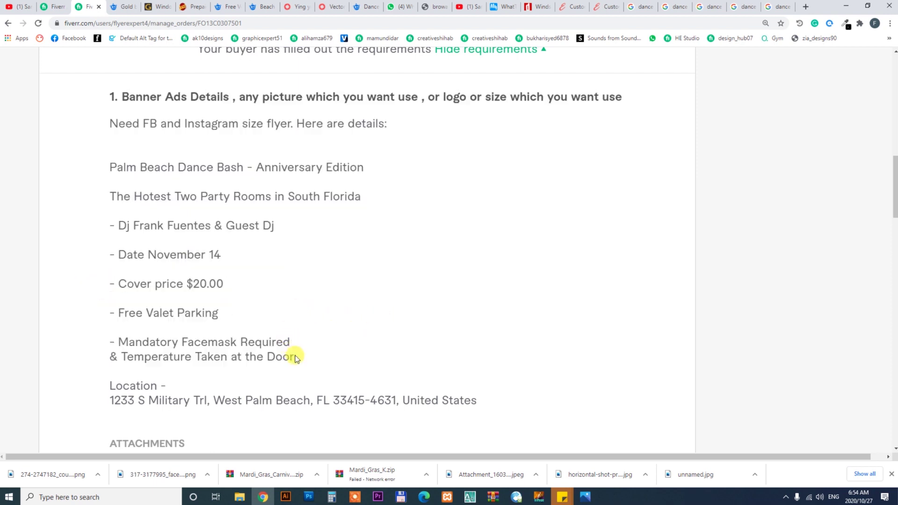
mouse_move(295, 356)
left_mouse_down()
mouse_move(156, 337)
mouse_move(116, 317)
left_mouse_up()
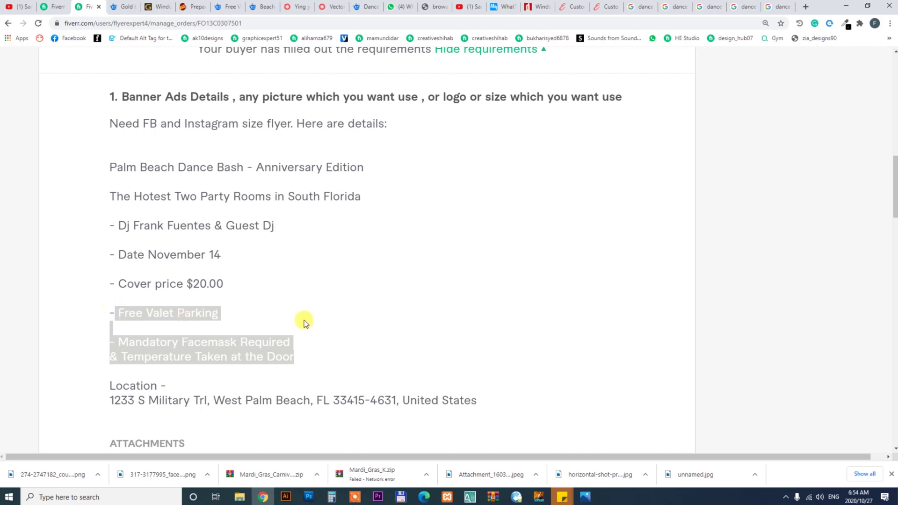
left_click(309, 496)
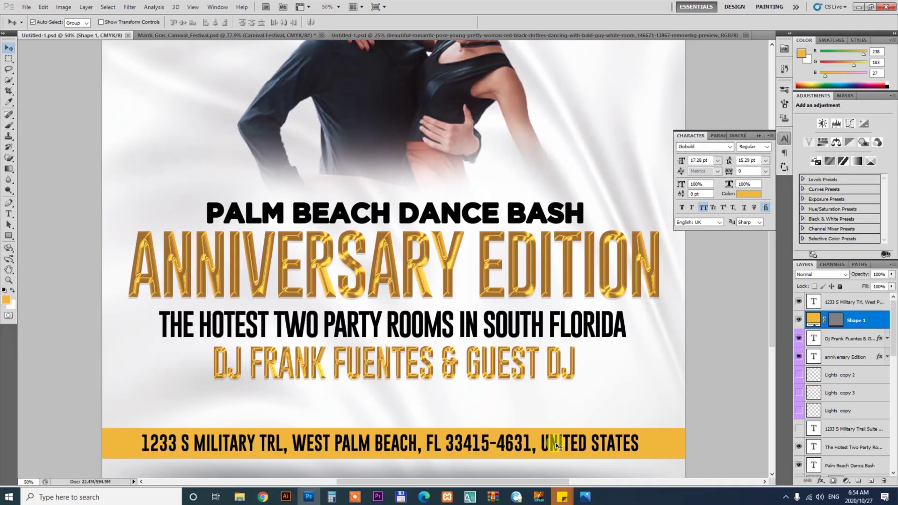
Duplicate the address line above the bar and replace its text with the parking and facemask notes.
left_click_drag(554, 442, 555, 406)
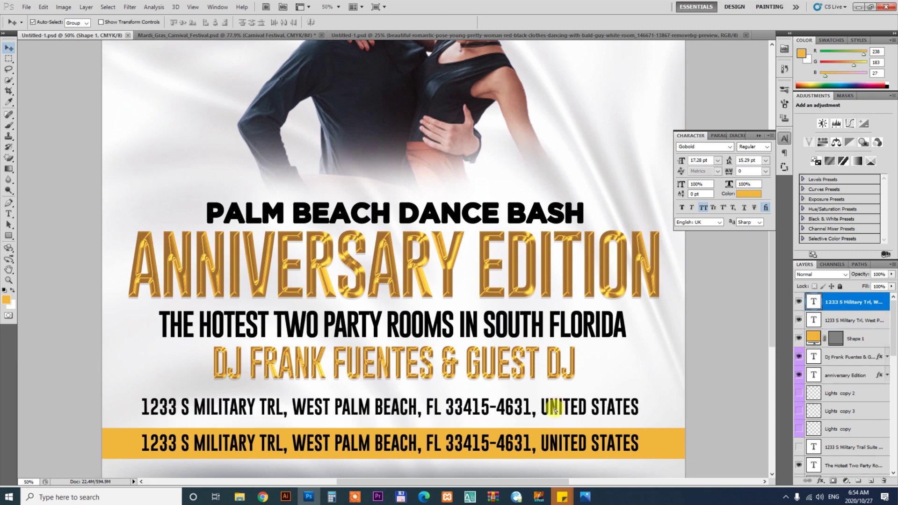
key("t")
left_click(481, 405)
key("ctrl+a")
key("ctrl+v")
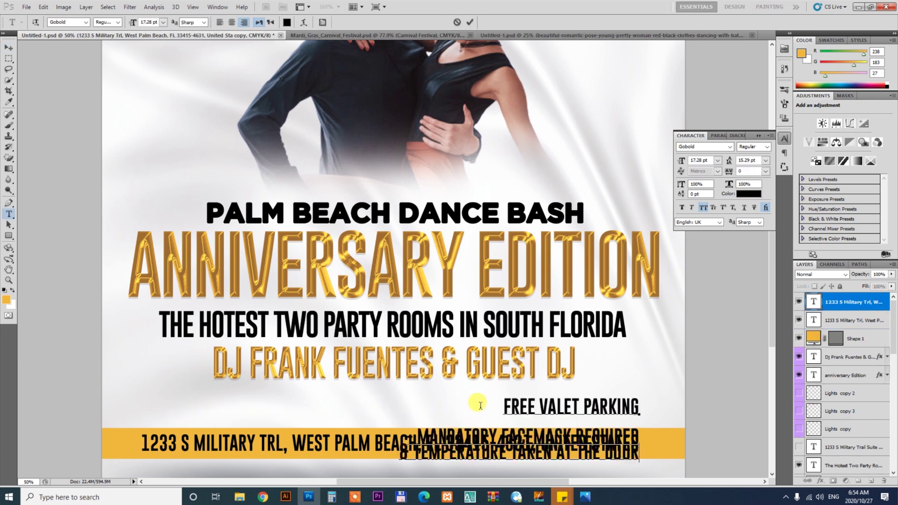
left_click(8, 49)
left_click_drag(609, 409, 265, 403)
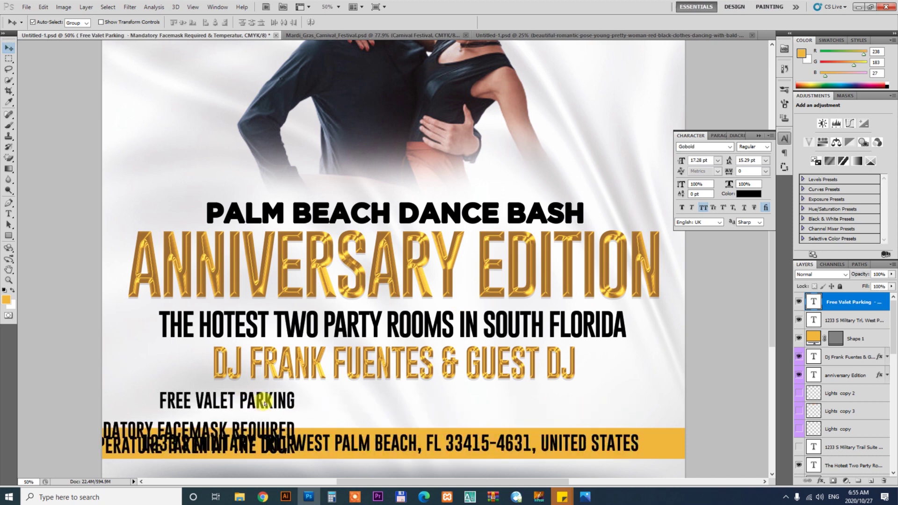
Merge the parking line onto the facemask line and move the note above the address bar.
key("t")
left_click(282, 402)
key("ctrl+a")
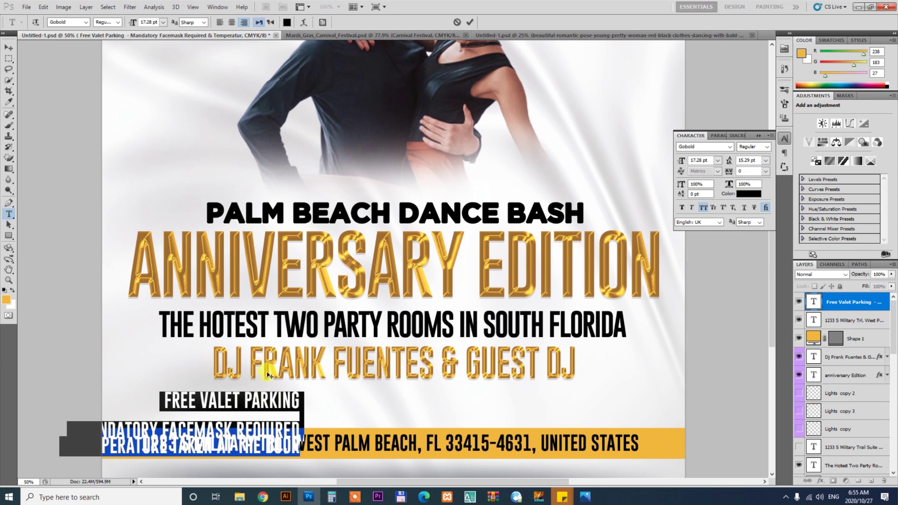
left_click(279, 398)
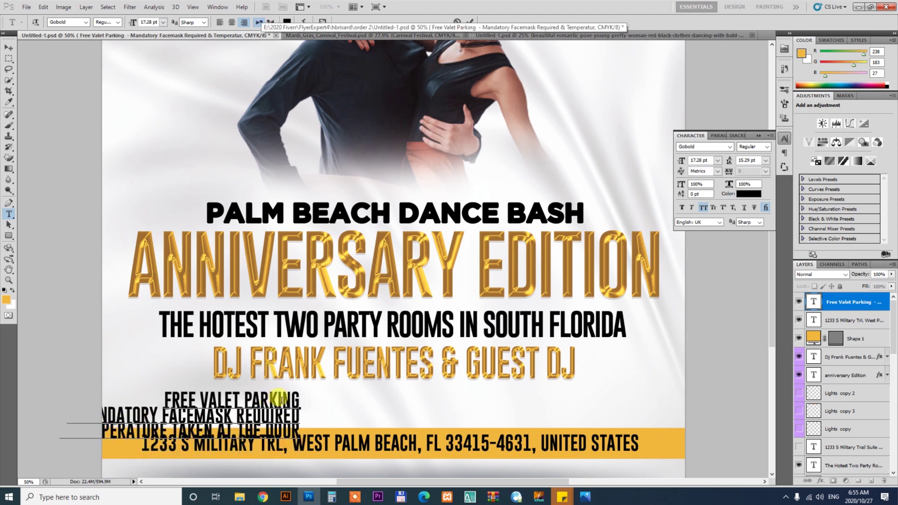
key("BackSpace")
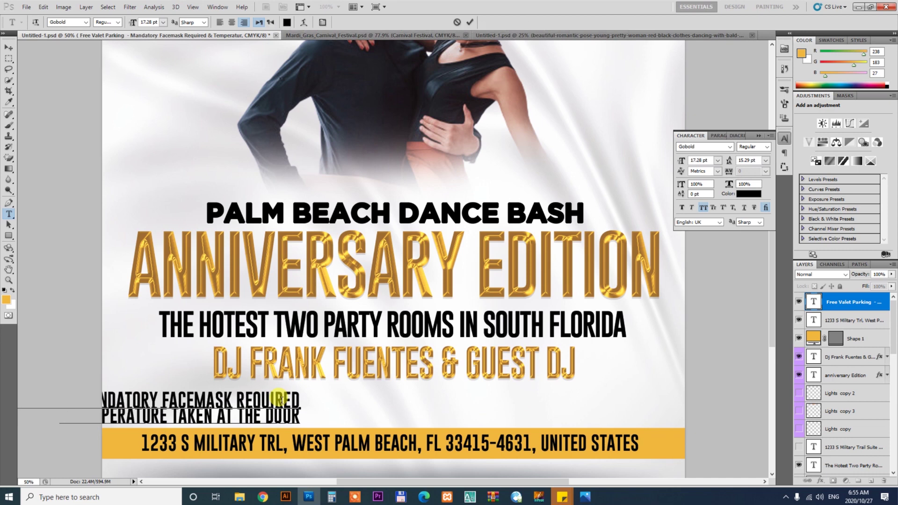
left_click(9, 48)
left_click_drag(332, 410, 540, 427)
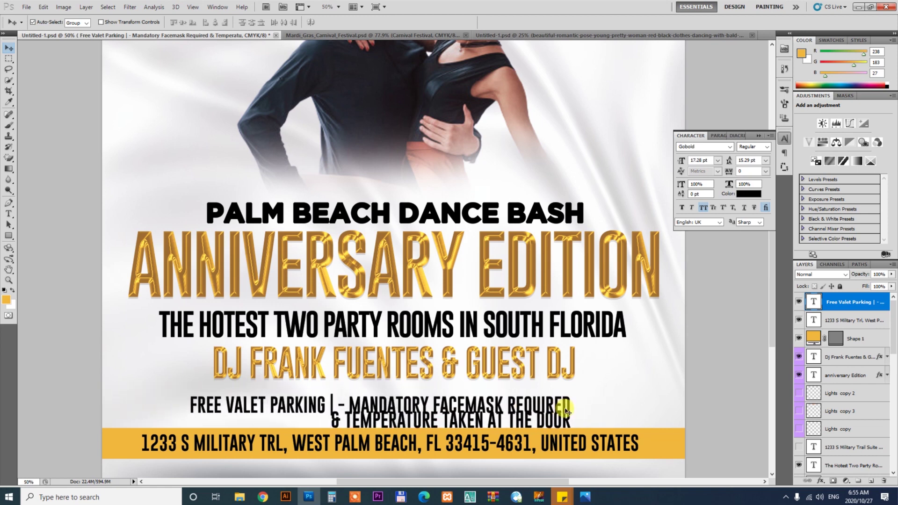
Join the remaining note lines into one, remove the stray separator, and shift the line right.
key("t")
left_click(540, 426)
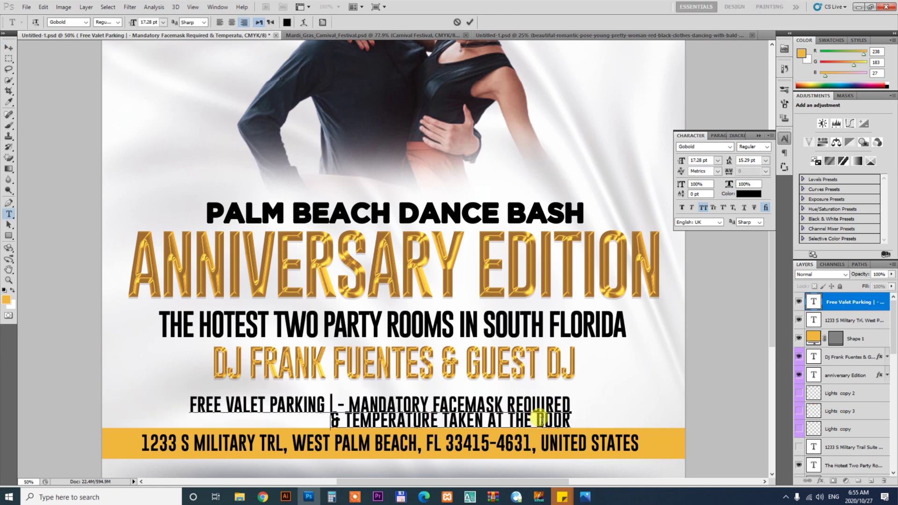
key("BackSpace")
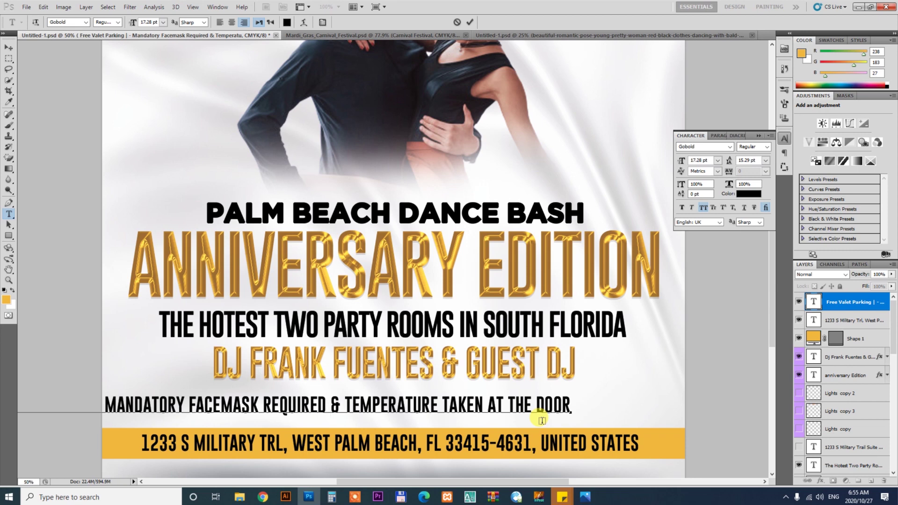
type("|")
key("BackSpace")
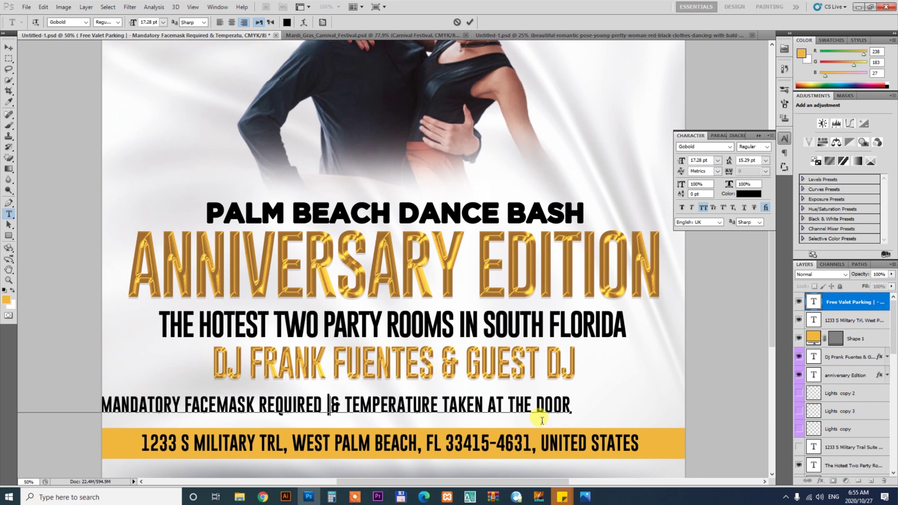
key("BackSpace")
left_click(8, 47)
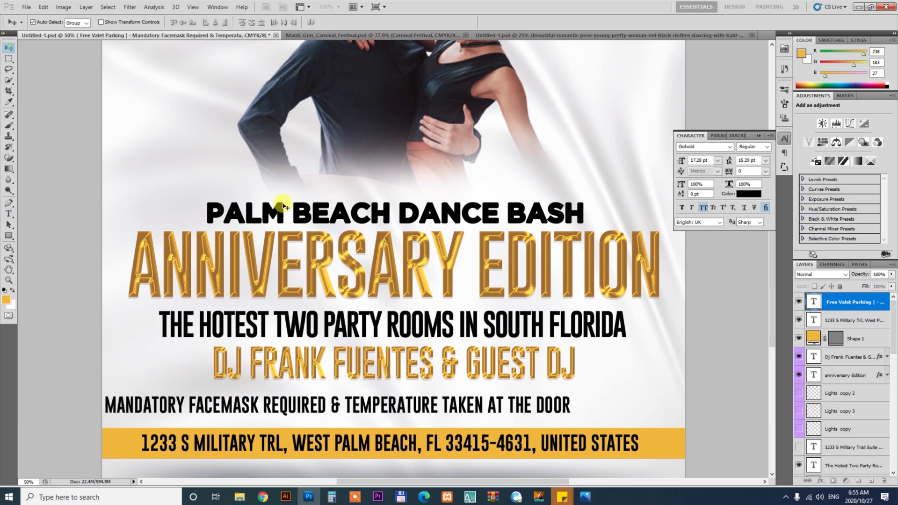
left_click_drag(405, 413, 679, 407)
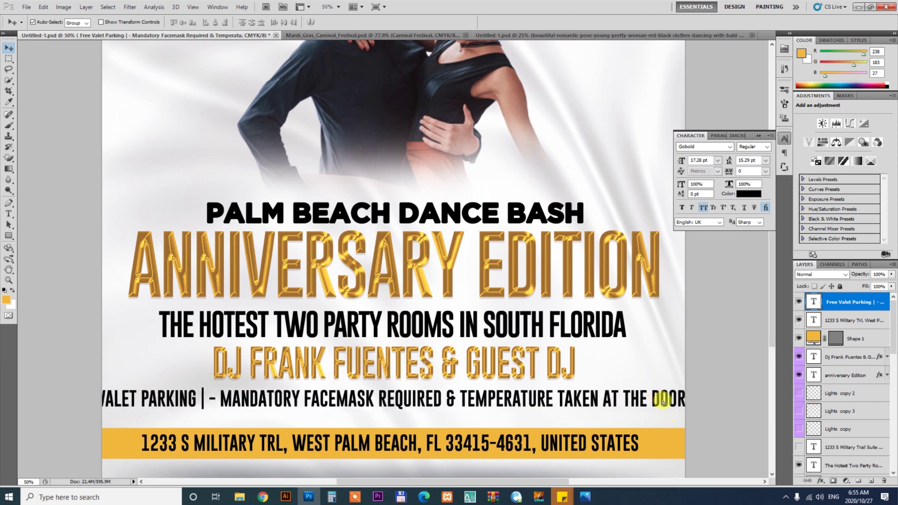
key("t")
left_click(582, 402)
Set the note's font to Gotham Bold and turn off All Caps.
key("ctrl+a")
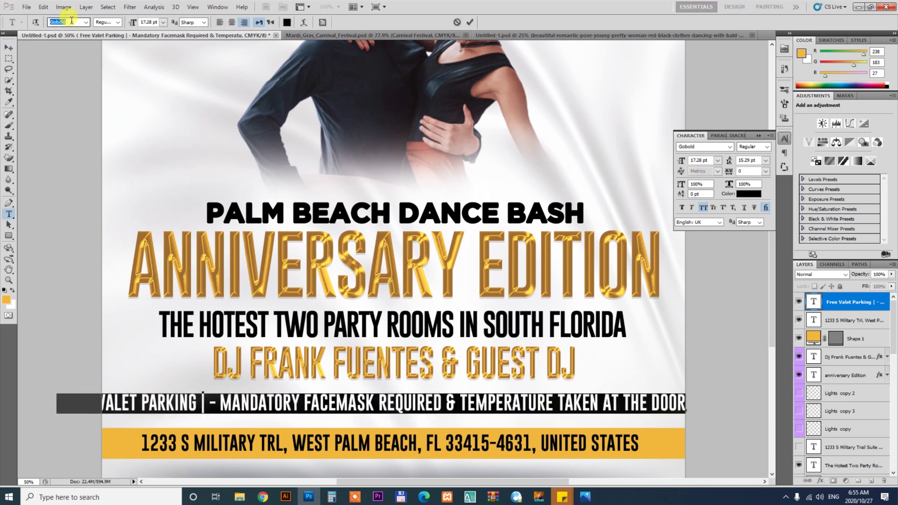
type("Gotham")
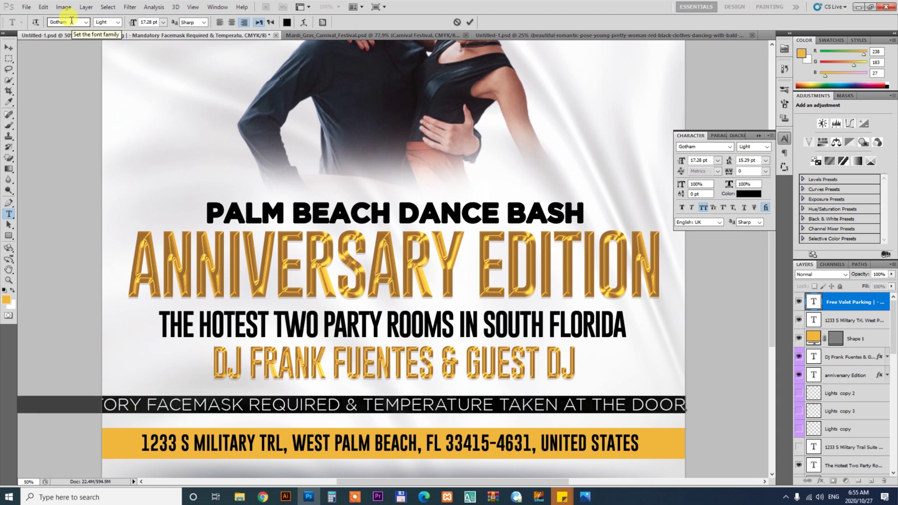
key("Return")
left_click(767, 147)
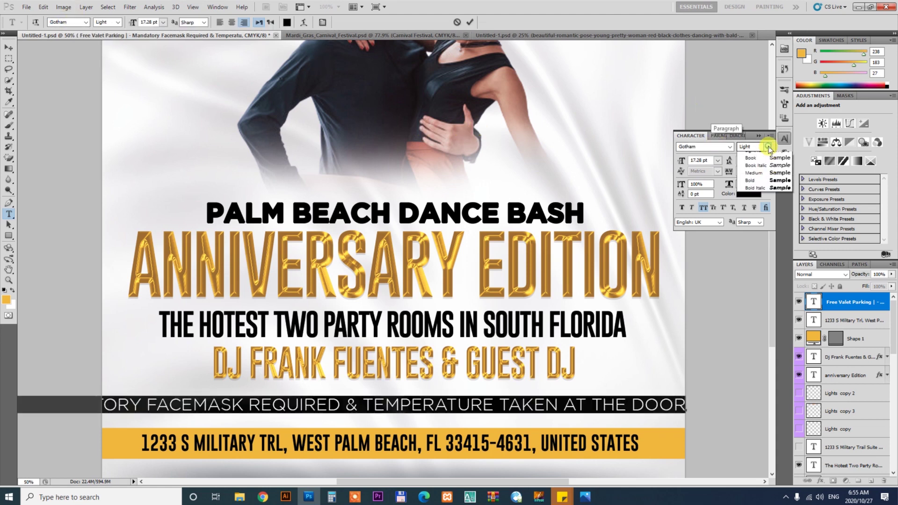
left_click(777, 193)
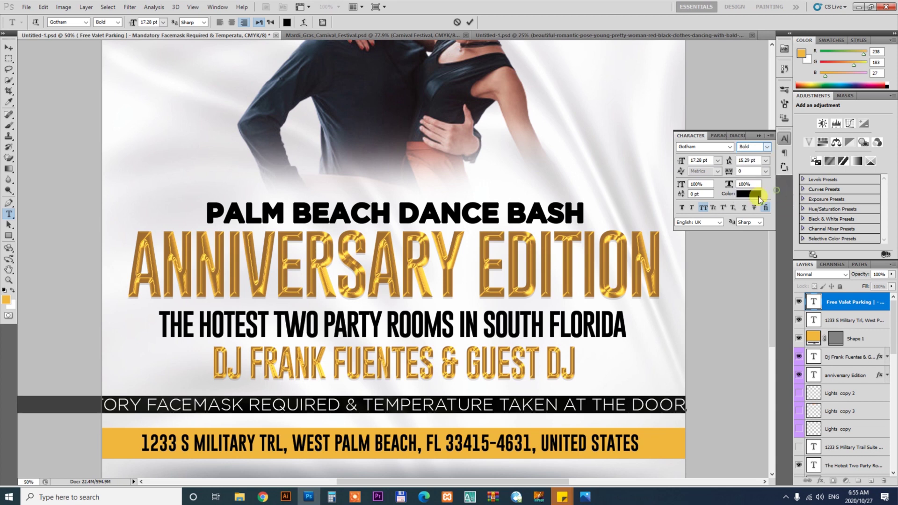
left_click(703, 207)
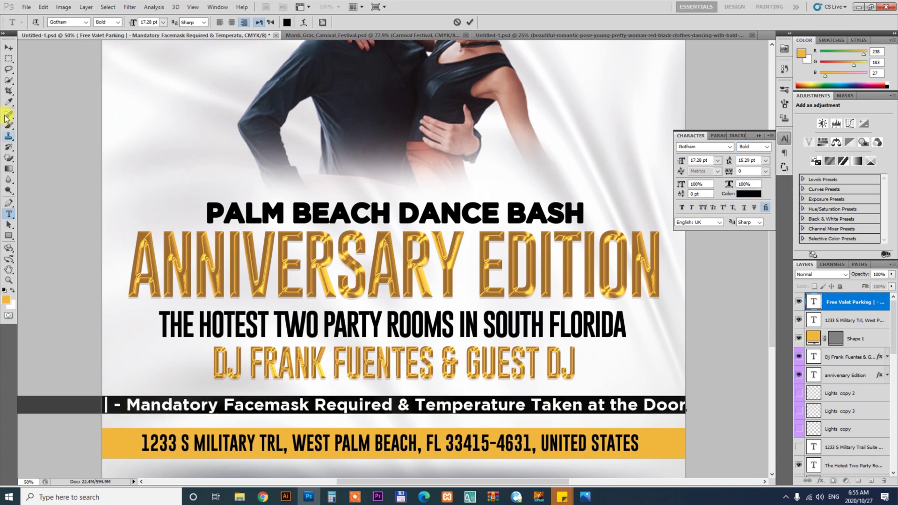
left_click(10, 48)
Shrink the note line to about 52% and centre it above the address bar.
key("ctrl+t")
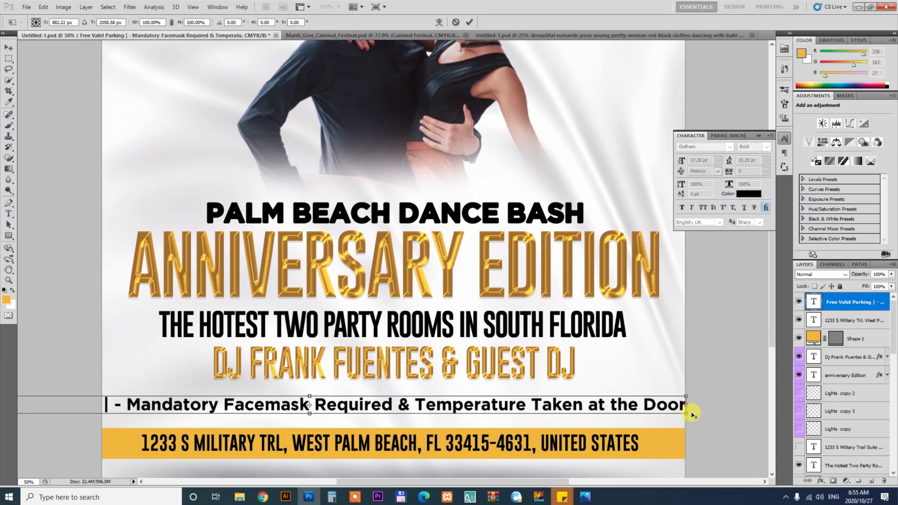
left_click_drag(686, 411, 504, 411)
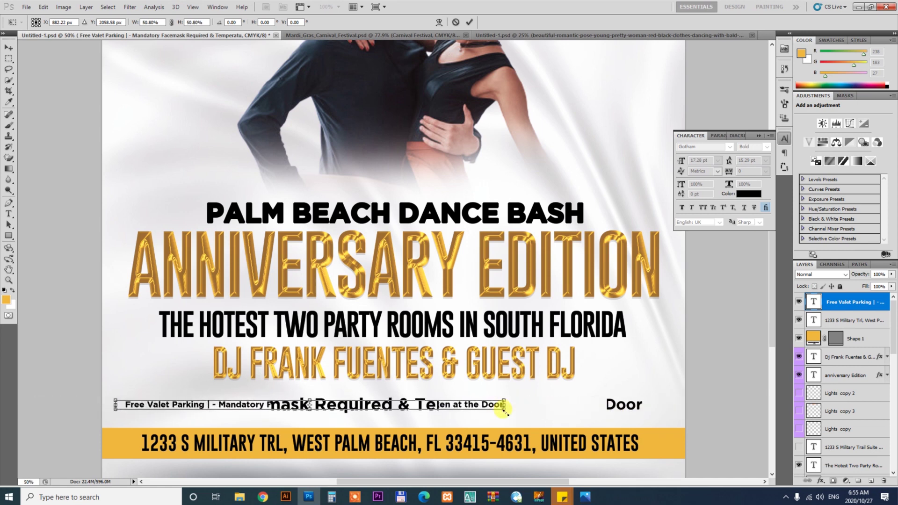
key("Return")
left_click_drag(382, 413, 494, 403)
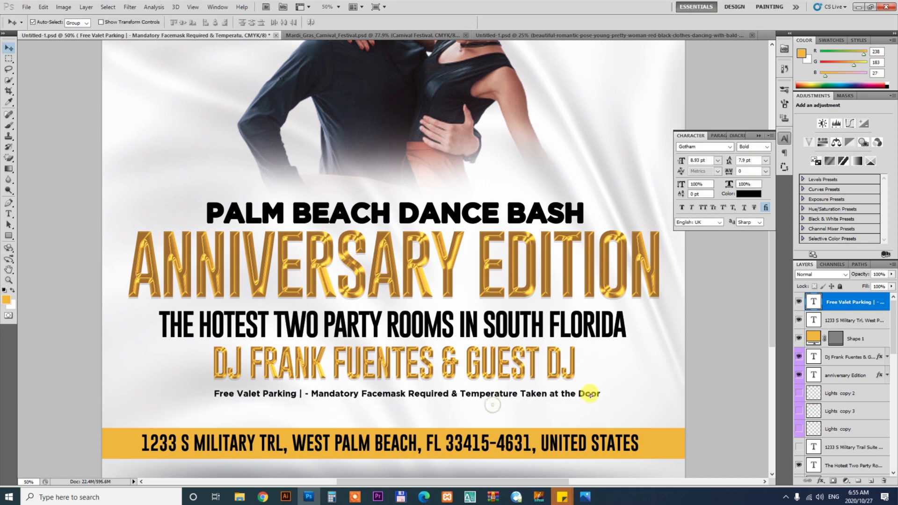
Delete the ' | -' separator and break the note into Free Valet Parking and Mandatory Facemask lines.
key("t")
left_click_drag(313, 395, 325, 395)
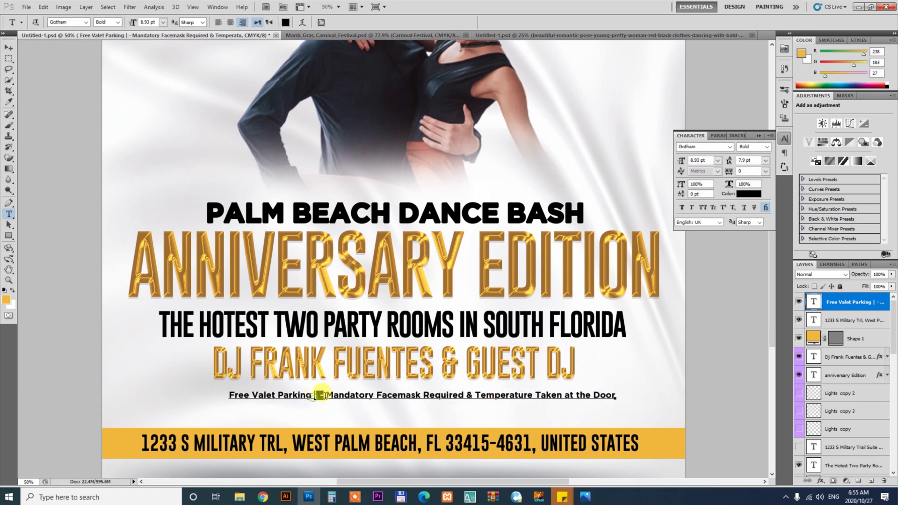
key("BackSpace")
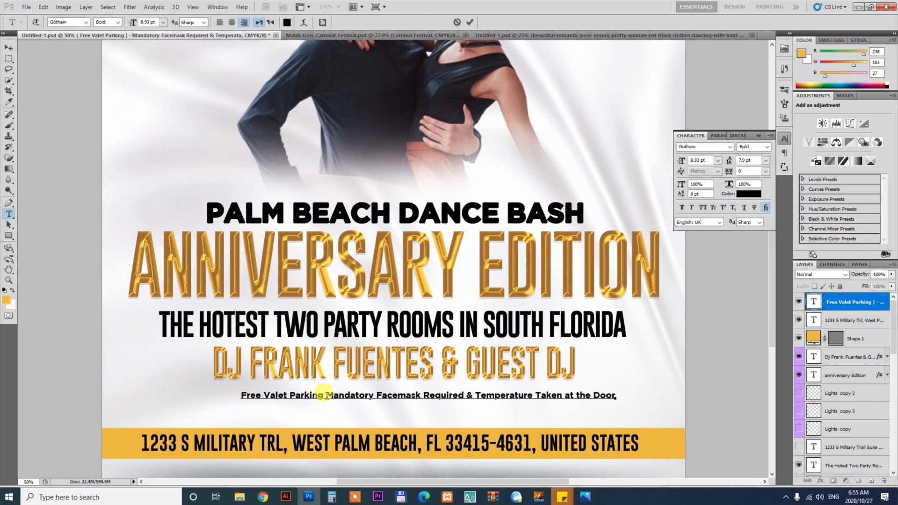
key("Return")
key("ctrl+a")
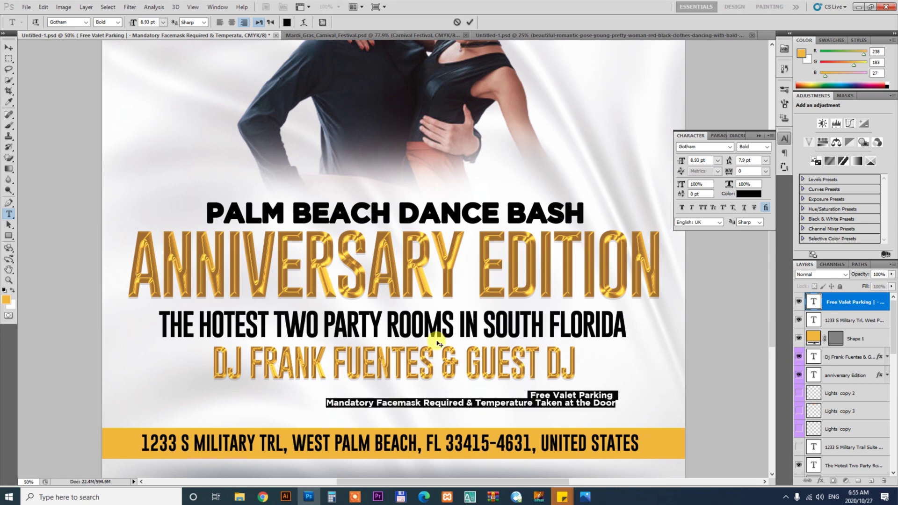
Centre-align the two note lines, move them to the flyer centre and scale to about 144%.
left_click(233, 22)
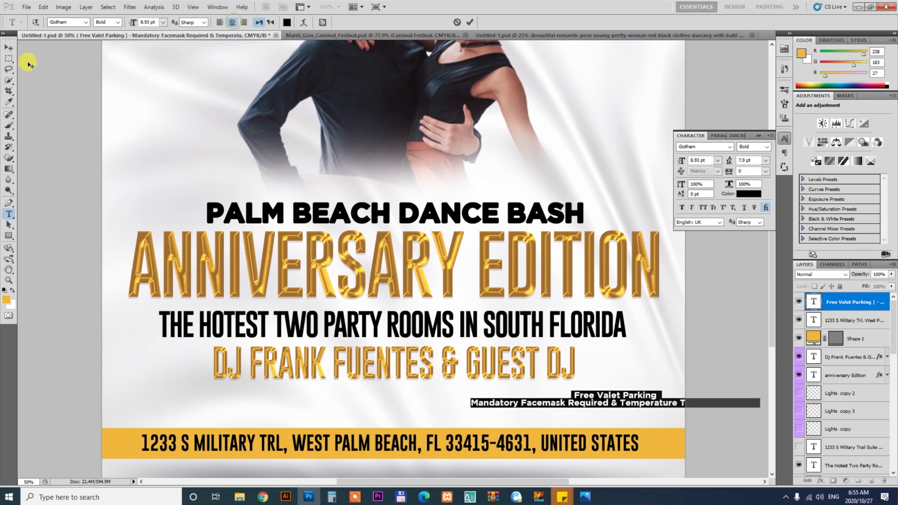
left_click(6, 47)
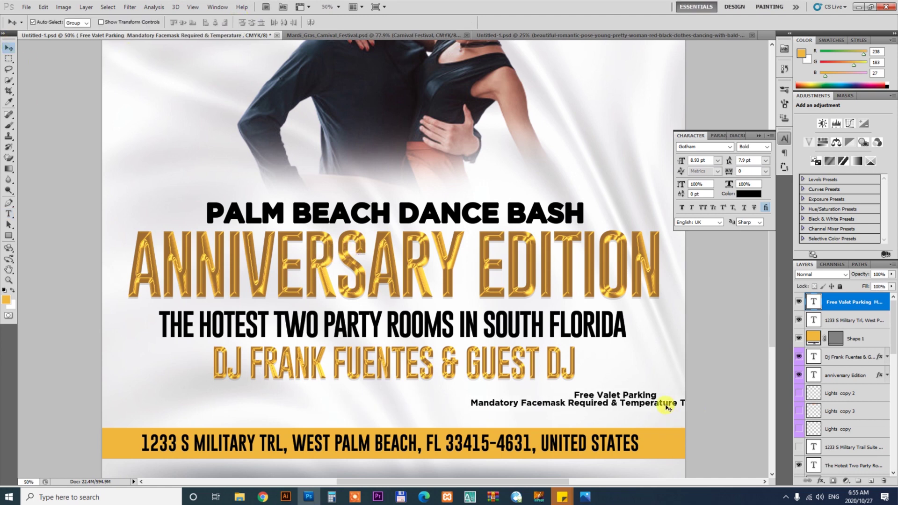
left_click_drag(667, 408, 435, 414)
key("ctrl+t")
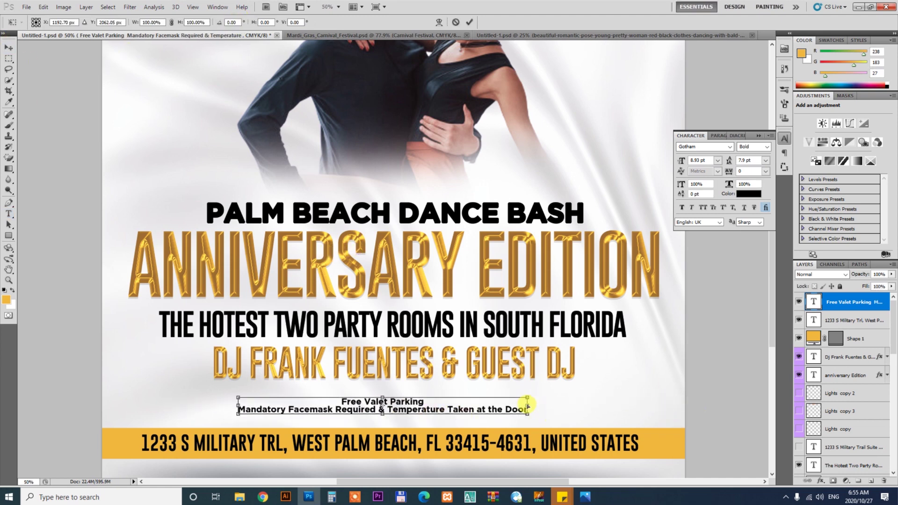
left_click_drag(527, 397, 591, 378)
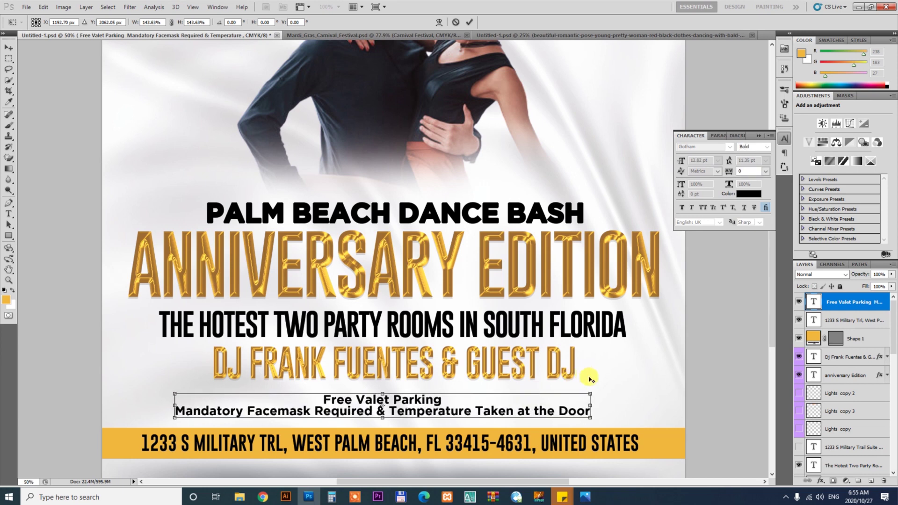
key("Return")
Raise the note's leading to 15.35 pt, nudge it up and right, and fit the flyer in view.
key("t")
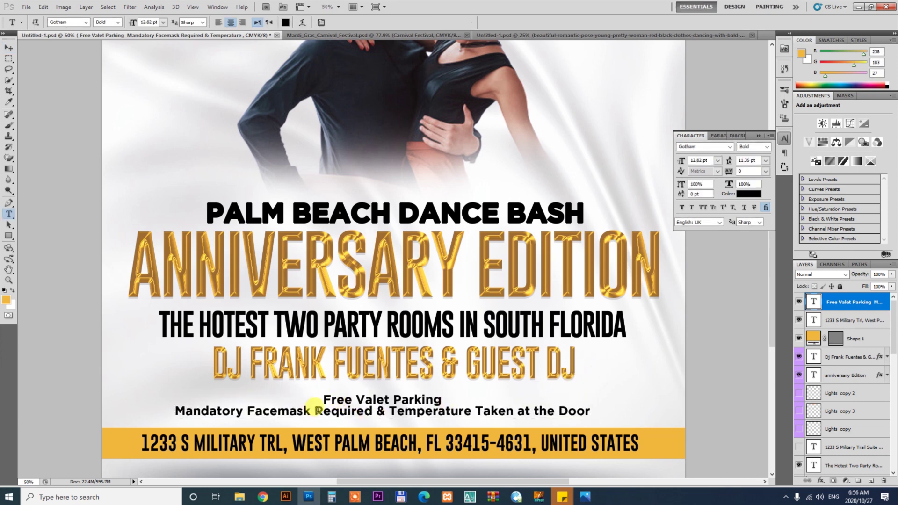
triple_click(381, 411)
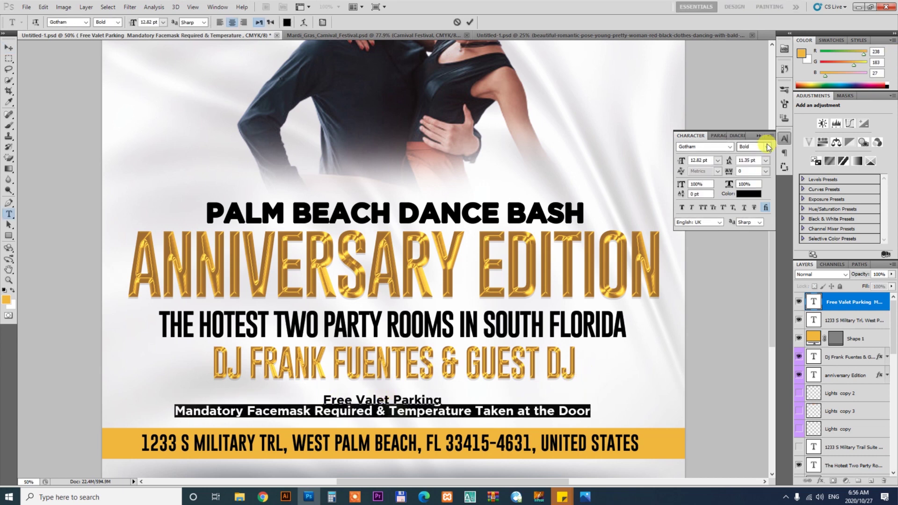
key("Up")
key("Up")
key("Up")
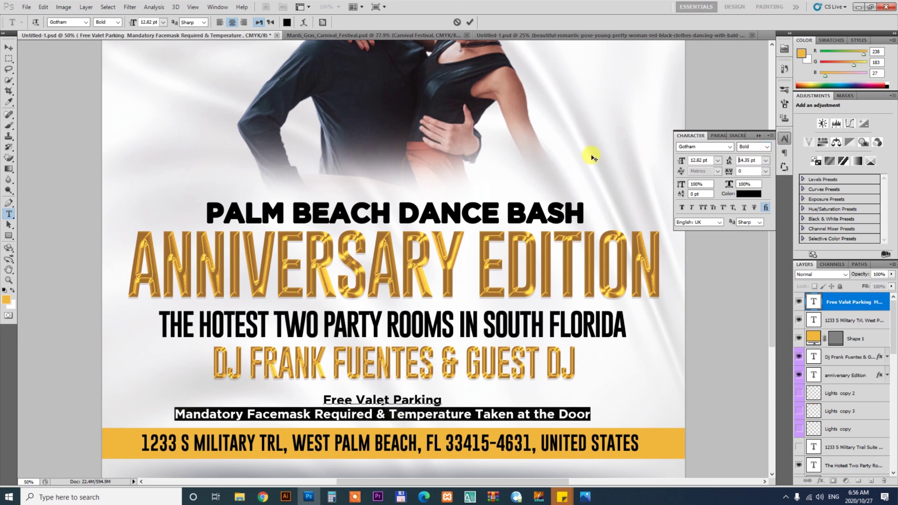
key("Up")
left_click(9, 50)
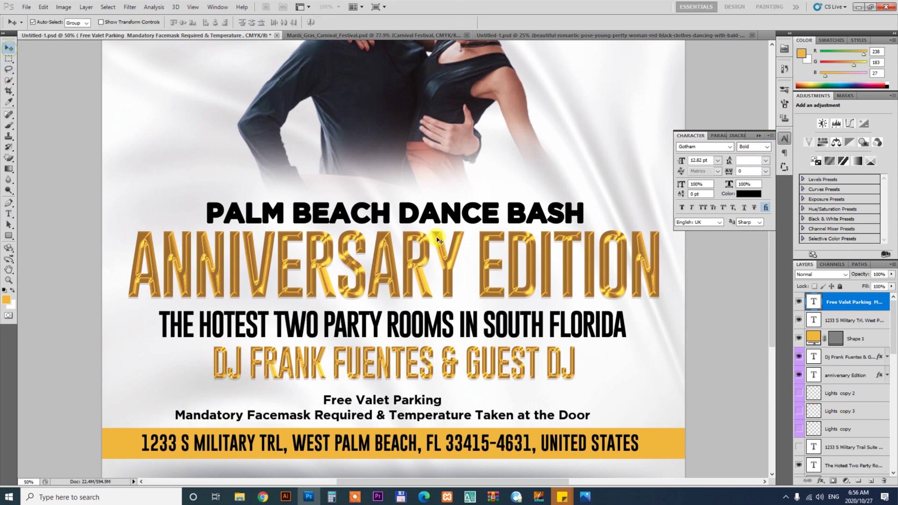
key("Up")
key("Up")
key("Up")
key("Up")
key("Up")
key("Up")
key("Up")
key("Up")
key("Right")
key("Right")
key("Right")
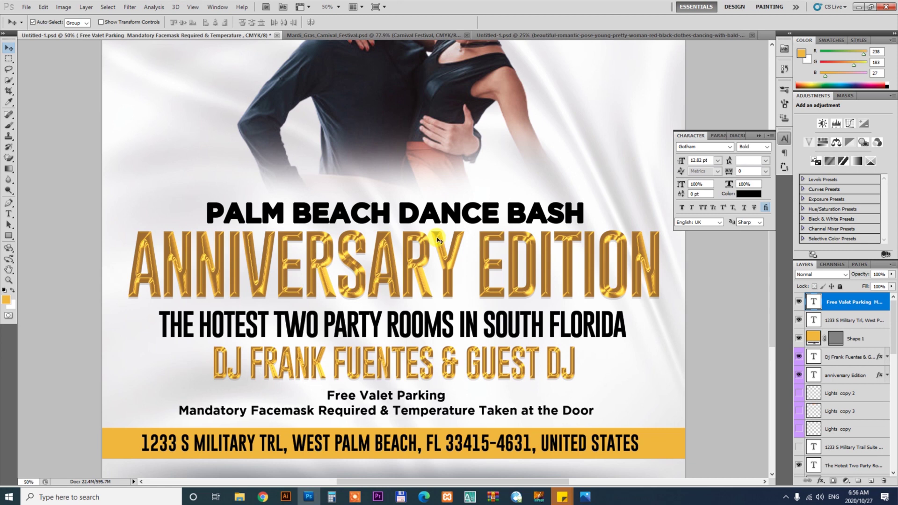
key("Right")
key("Right")
key("Right")
key("Right")
key("Right")
key("Right")
key("ctrl+0")
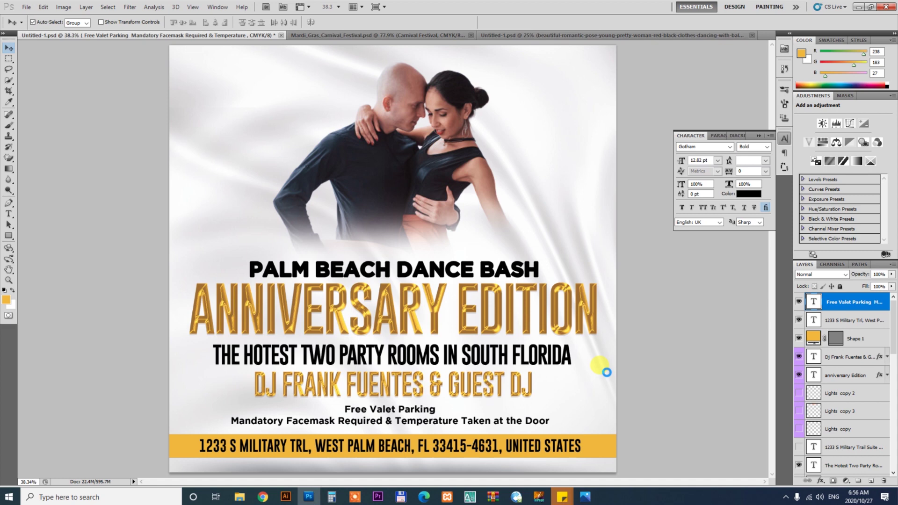
Save the Palm Beach flyer and zoom in on the SBK flyer's 15$ 10/24 circle.
key("ctrl+s")
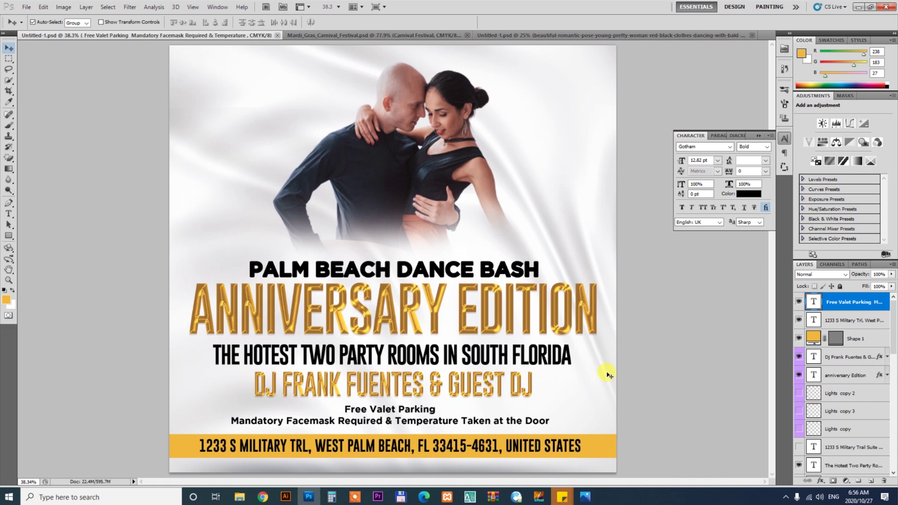
left_click_drag(608, 362, 633, 36)
left_click(632, 36)
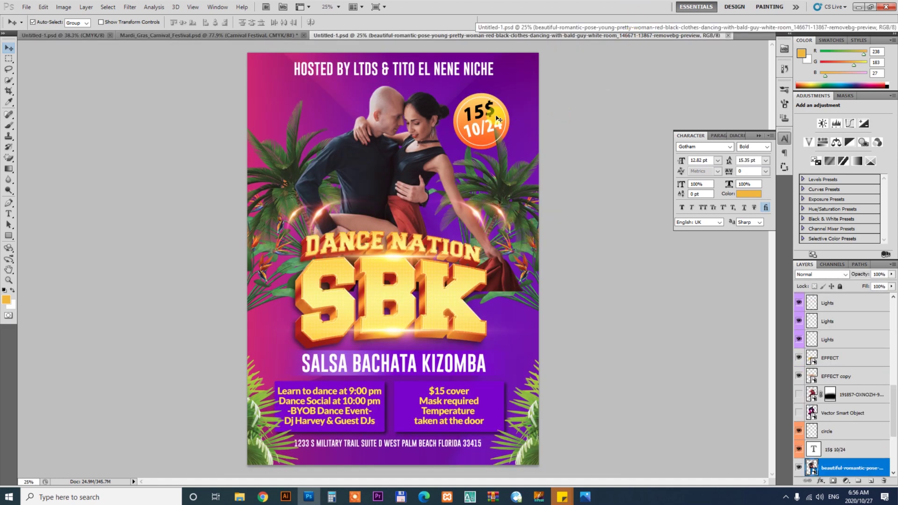
left_click_drag(505, 118, 521, 118)
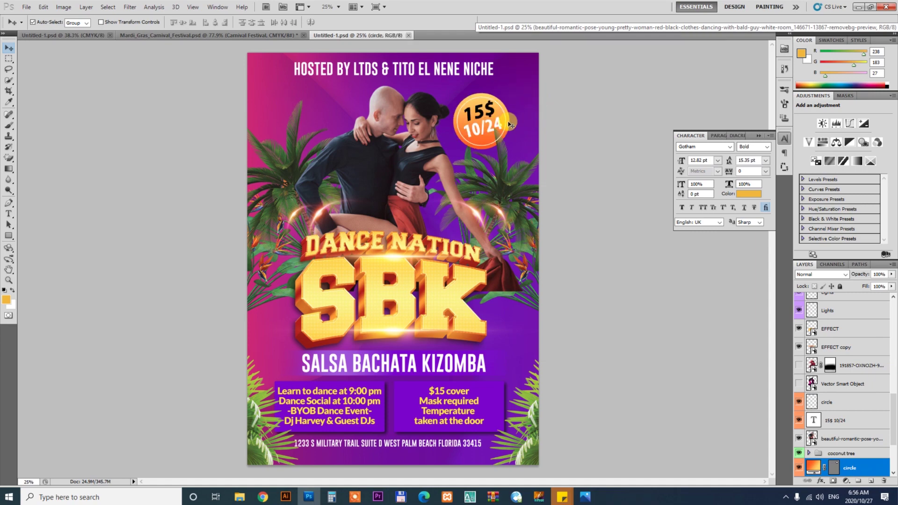
key("z")
left_click_drag(586, 169, 572, 139)
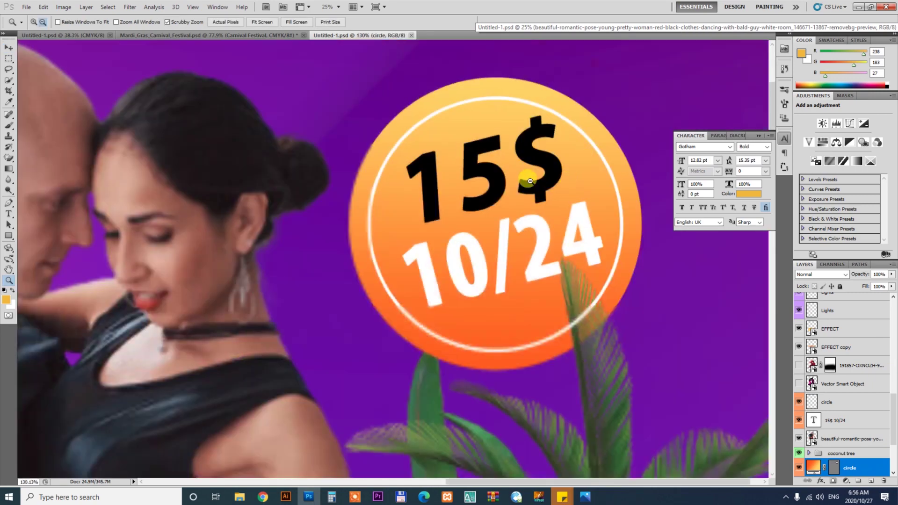
Drag the orange circle and its white ring into the Palm Beach flyer's upper right.
key("v")
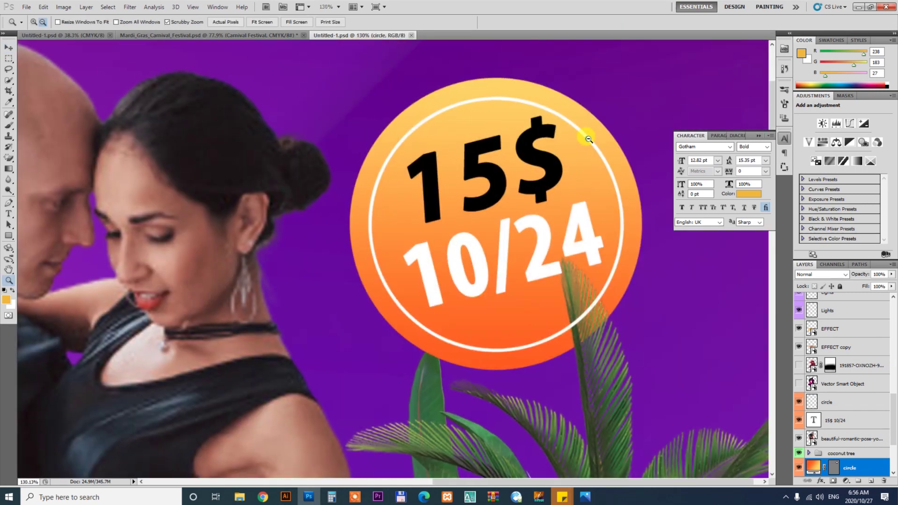
left_click(591, 141, "alt")
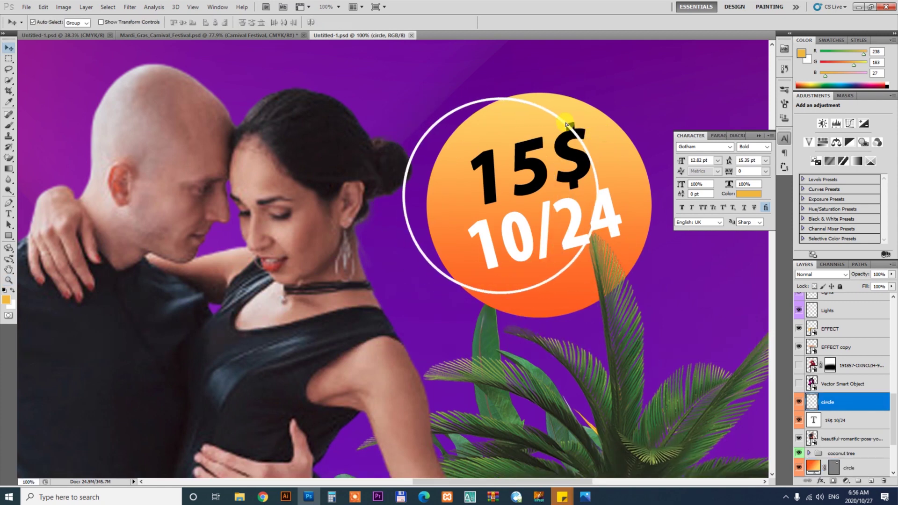
left_click(607, 107, "shift")
mouse_move(607, 107)
left_mouse_down()
mouse_move(114, 36)
mouse_move(265, 183)
left_mouse_up()
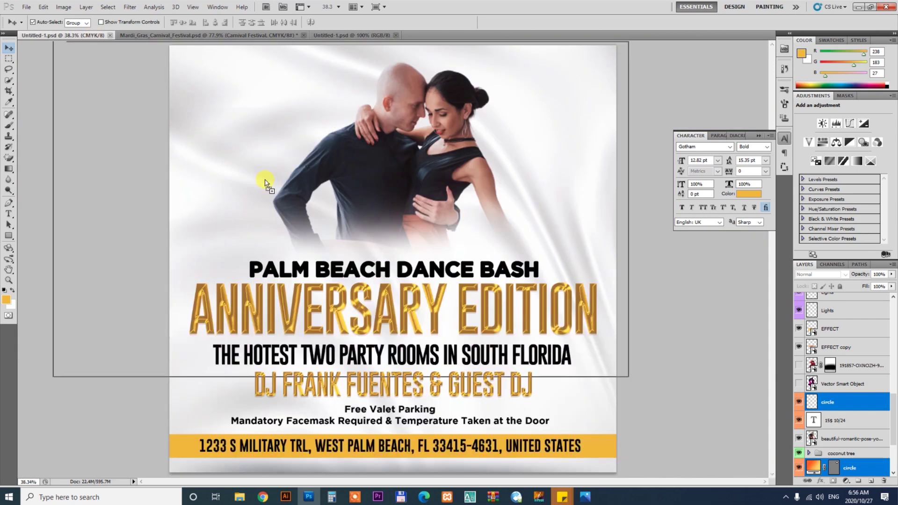
mouse_move(580, 100)
left_mouse_down()
mouse_move(578, 122)
mouse_move(554, 115)
left_mouse_up()
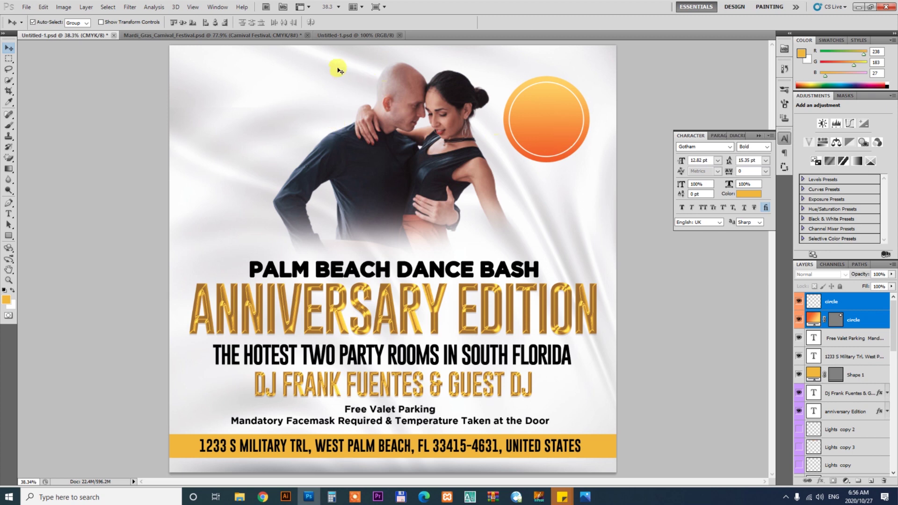
Drag the Mardi Gras flyer's Objects #2 masks-and-feathers group onto the Palm Beach flyer.
left_click(347, 35)
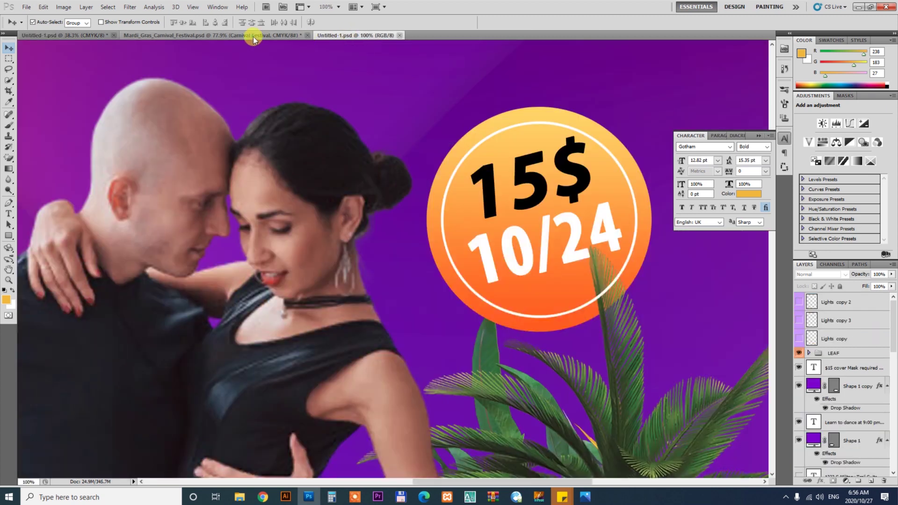
key("ctrl+shift+Tab")
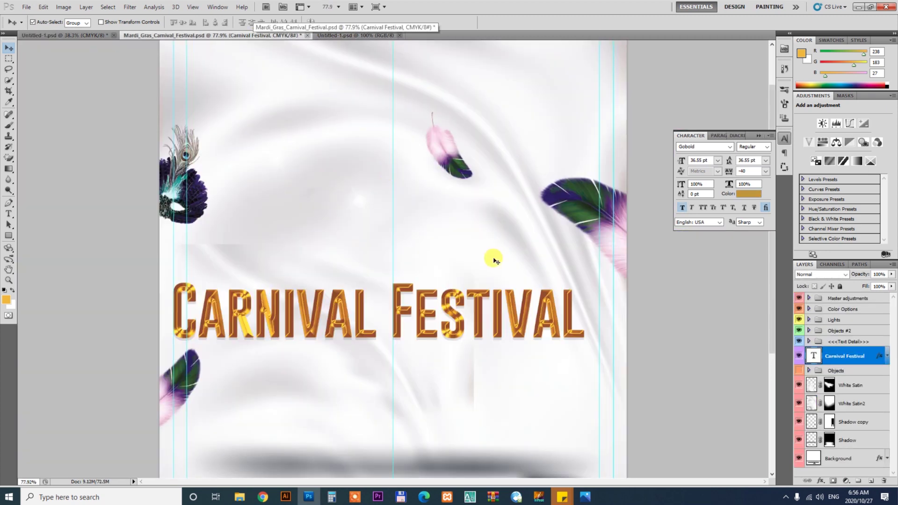
key("ctrl+minus")
key("ctrl+minus")
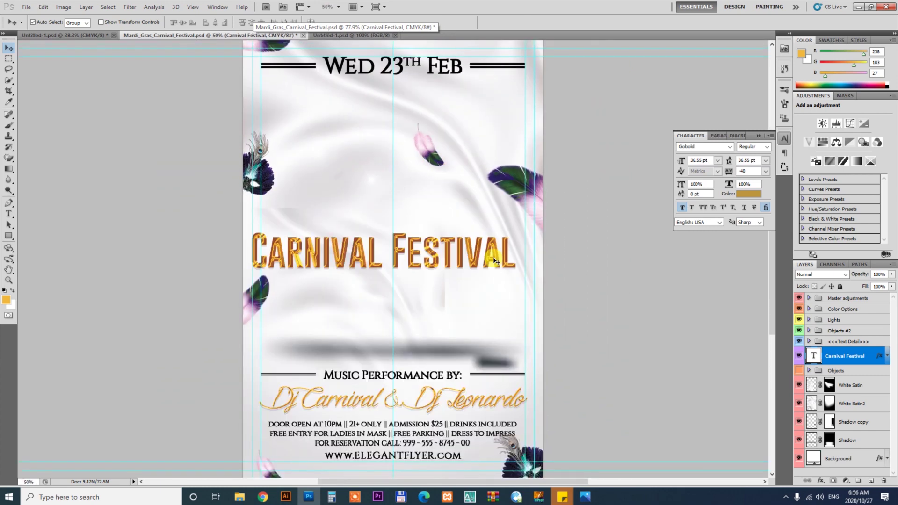
key("ctrl+minus")
key("ctrl+plus")
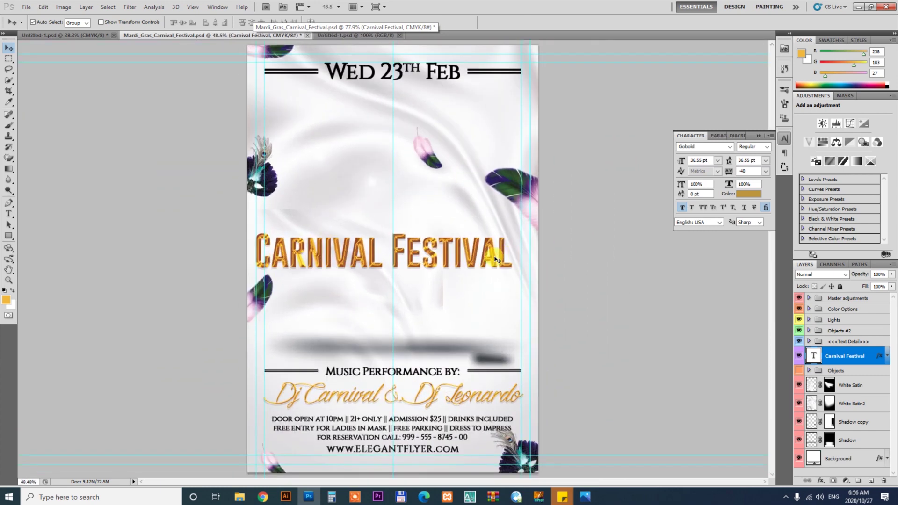
left_click_drag(240, 157, 355, 154)
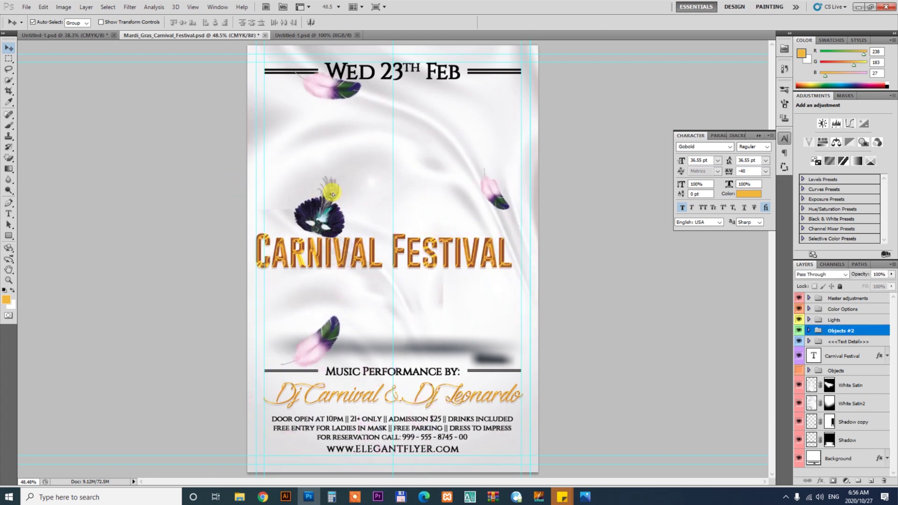
left_click_drag(347, 203, 330, 210)
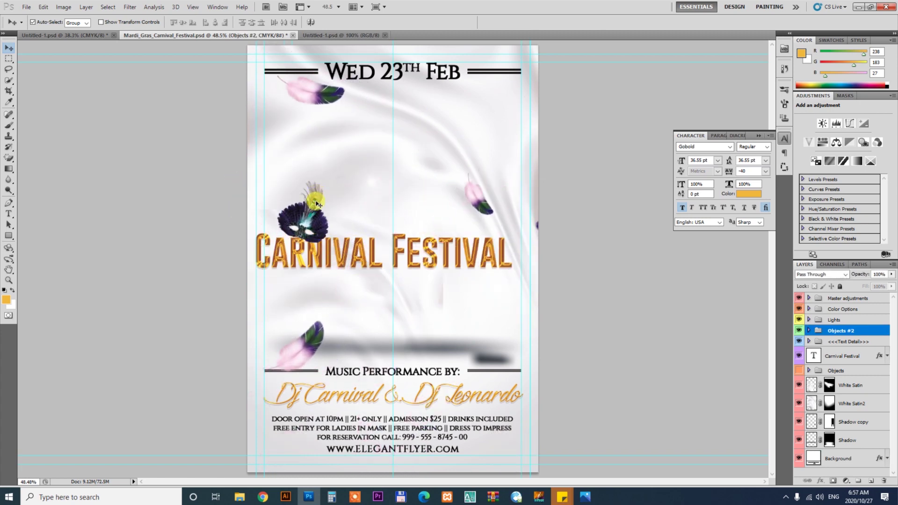
left_click(56, 36)
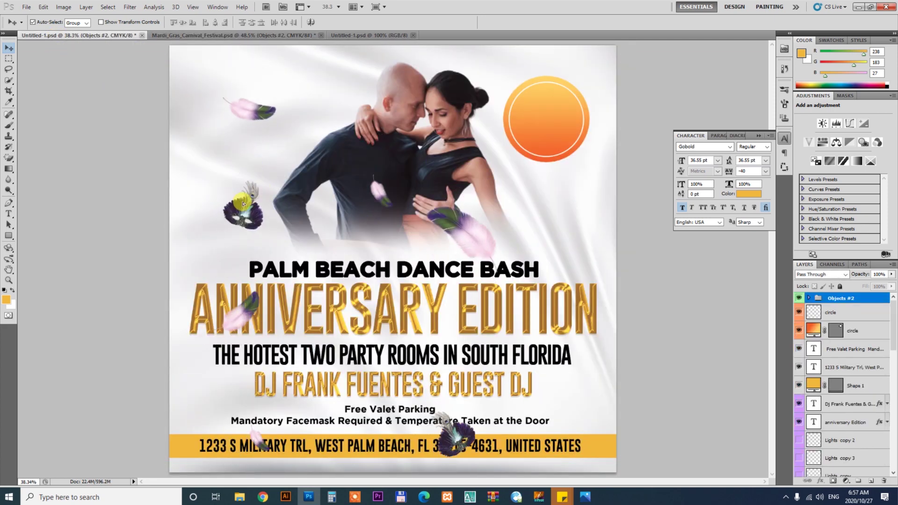
Enlarge the masks-and-feathers group and shift it right and down on the flyer.
key("ctrl+minus")
key("ctrl+minus")
key("ctrl+t")
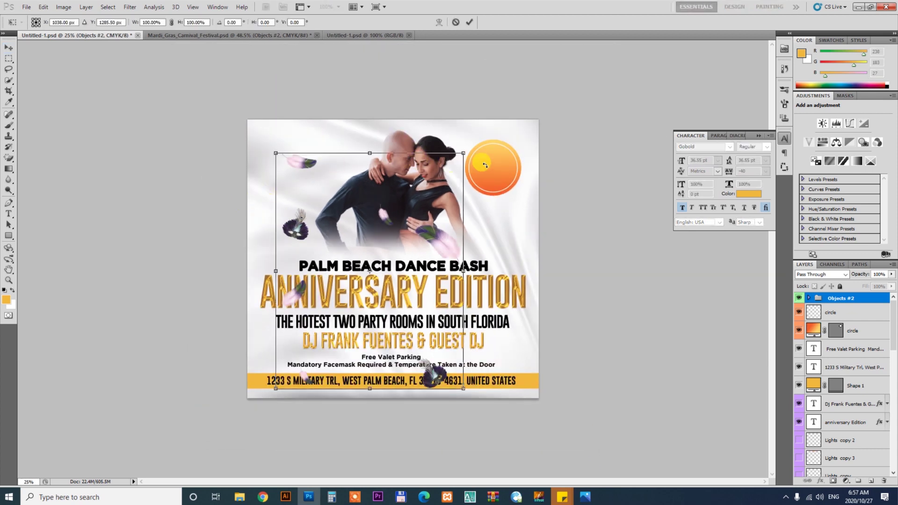
left_click_drag(466, 149, 547, 41)
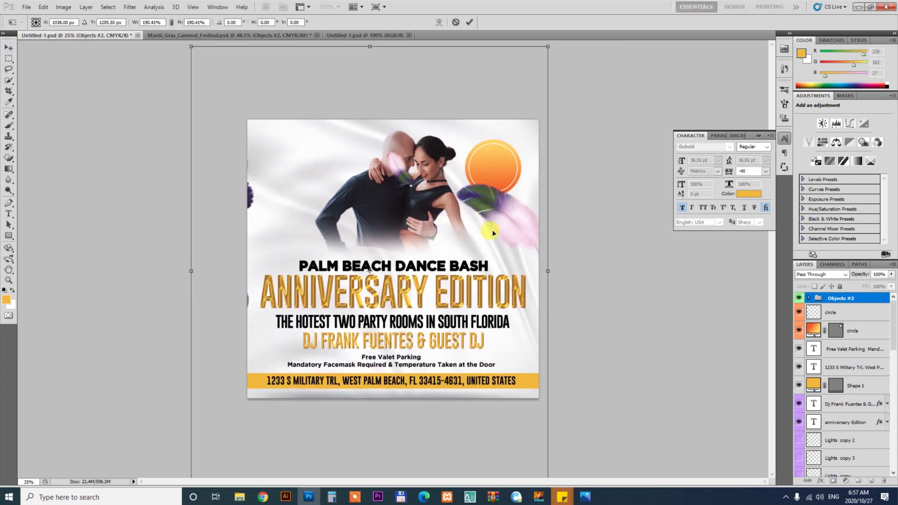
mouse_move(466, 228)
left_mouse_down()
mouse_move(529, 266)
mouse_move(507, 270)
left_mouse_up()
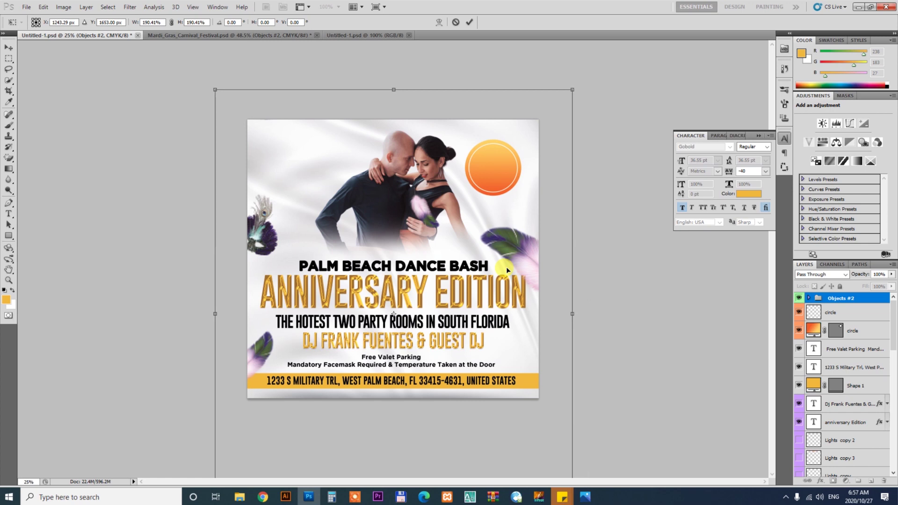
key("Return")
key("ctrl+0")
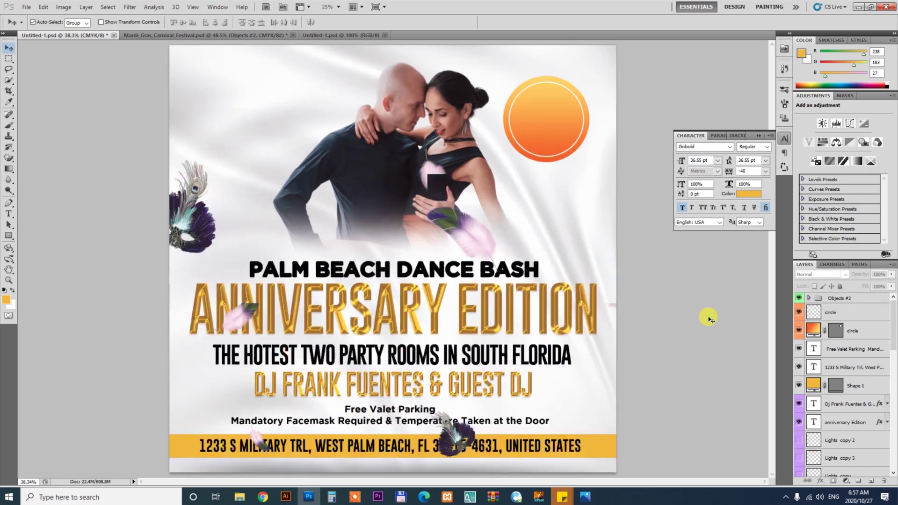
left_click_drag(593, 253, 591, 258)
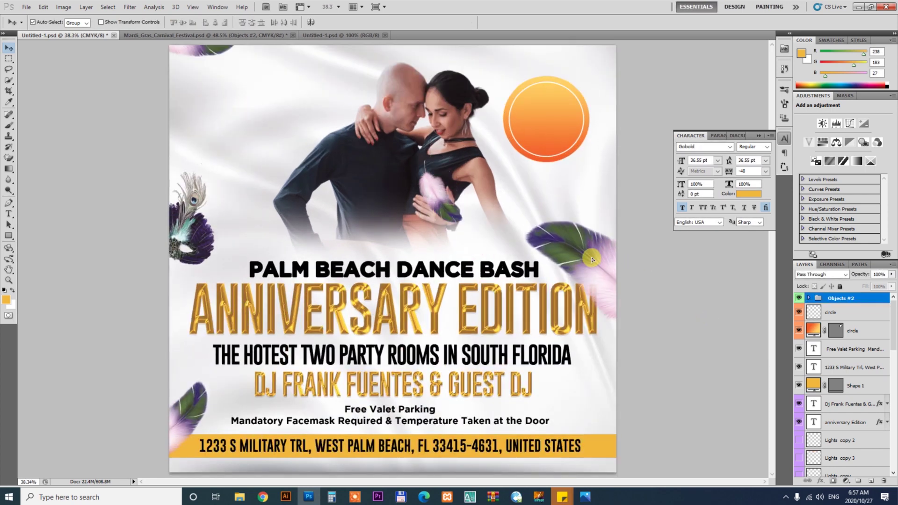
Ungroup the masks and feathers, adjust feather positions, and add an enlarged pink feather bottom-right.
right_click(837, 298)
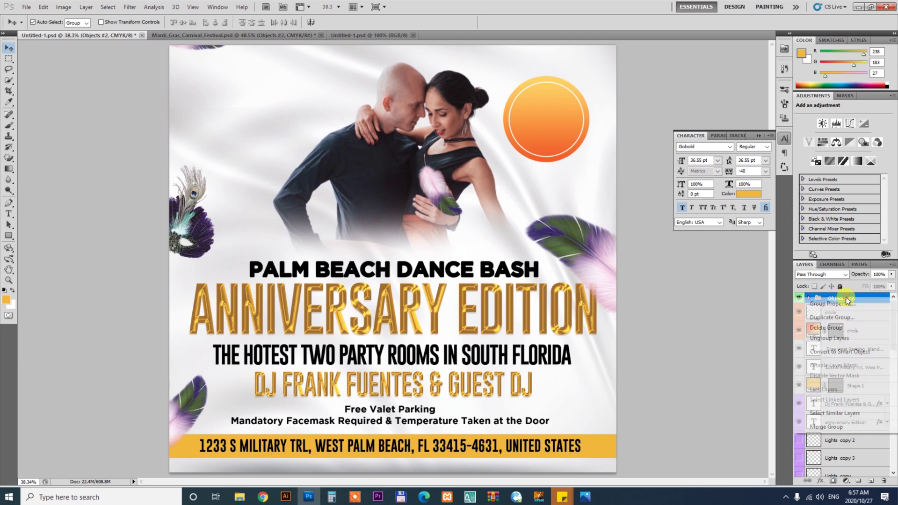
left_click(838, 336)
left_click_drag(590, 248, 596, 243)
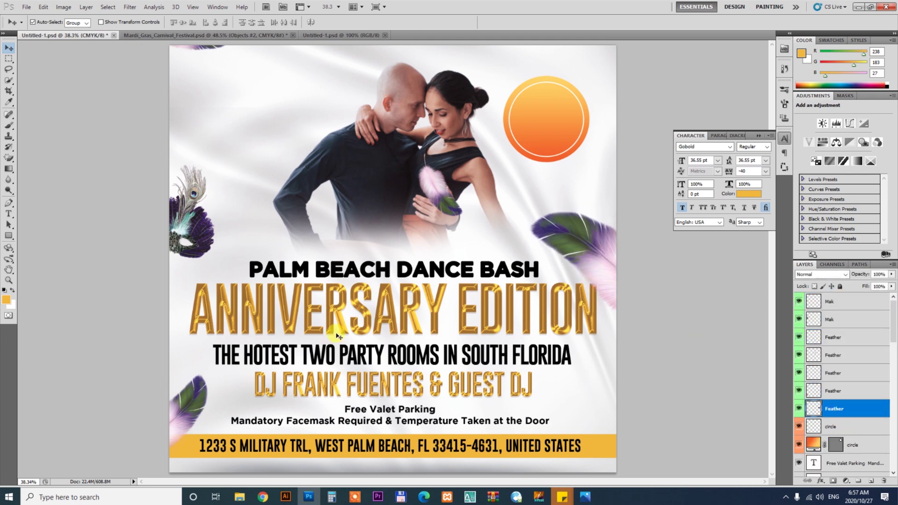
left_click_drag(170, 413, 184, 420)
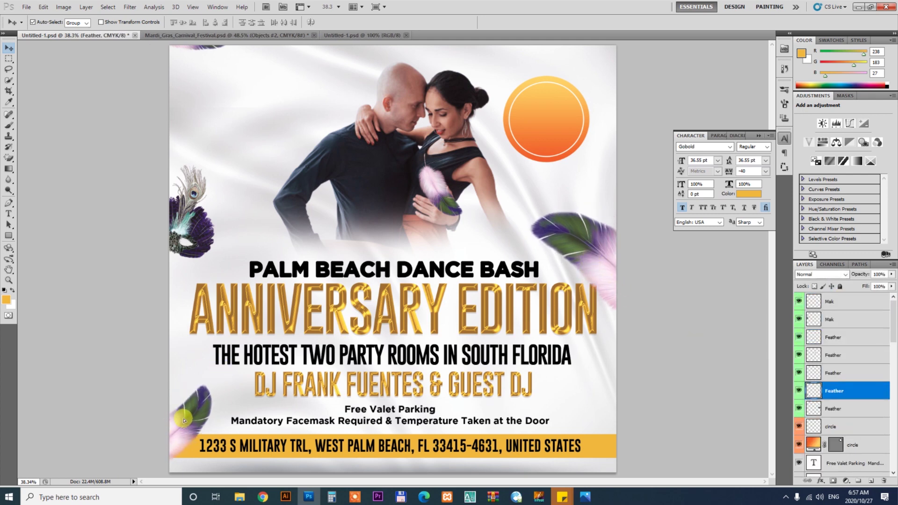
left_click_drag(435, 192, 598, 431)
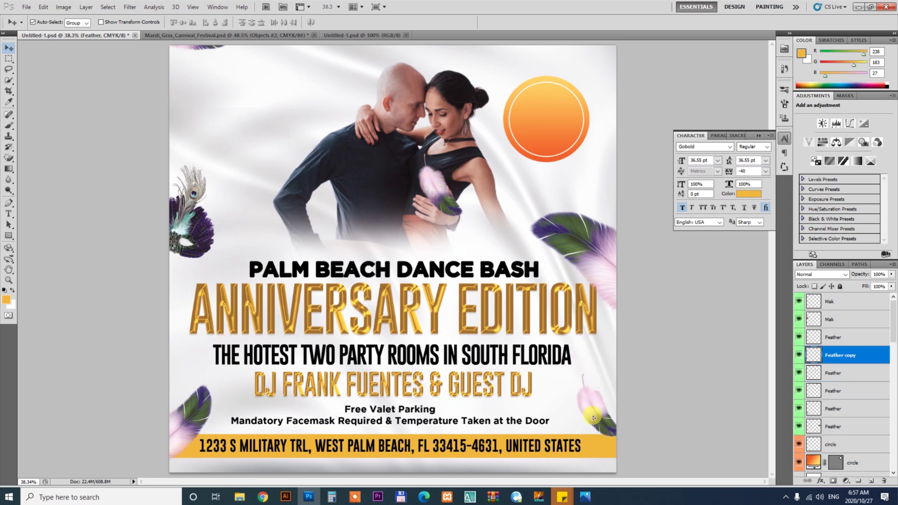
key("ctrl+t")
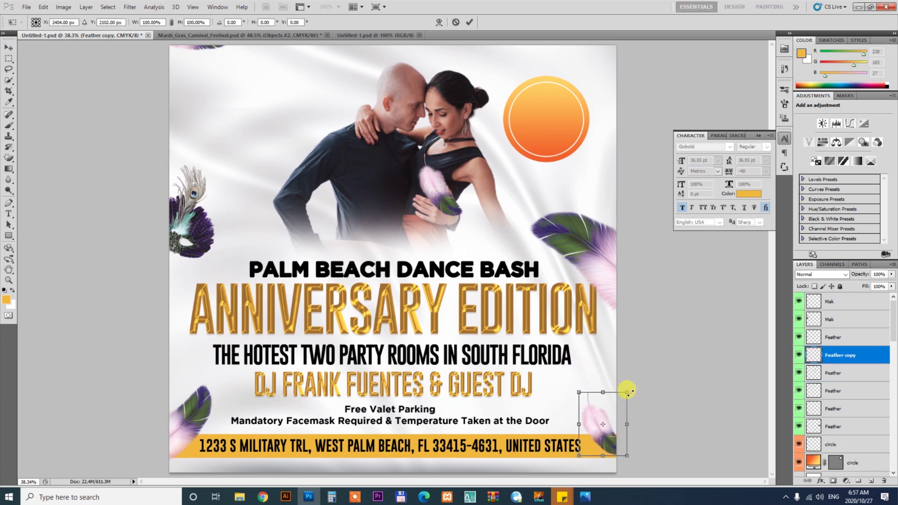
left_click_drag(627, 391, 639, 376)
left_click_drag(608, 404, 604, 382)
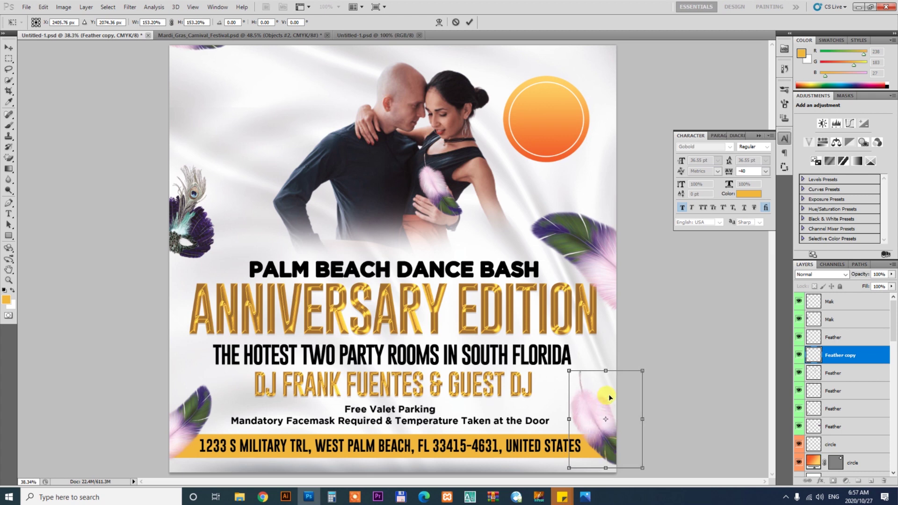
key("Return")
Enlarge the left mask to about 131% and place a feather beside the dancing couple.
left_click(436, 200)
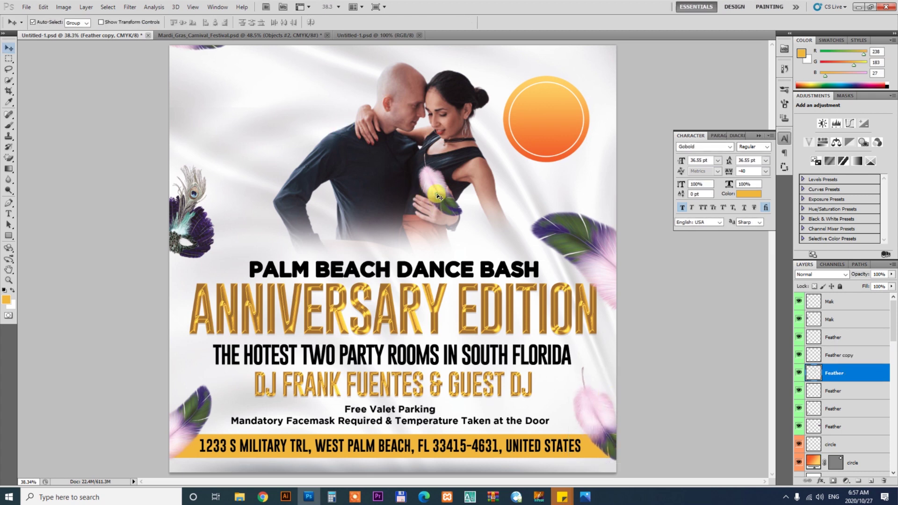
left_click(190, 195)
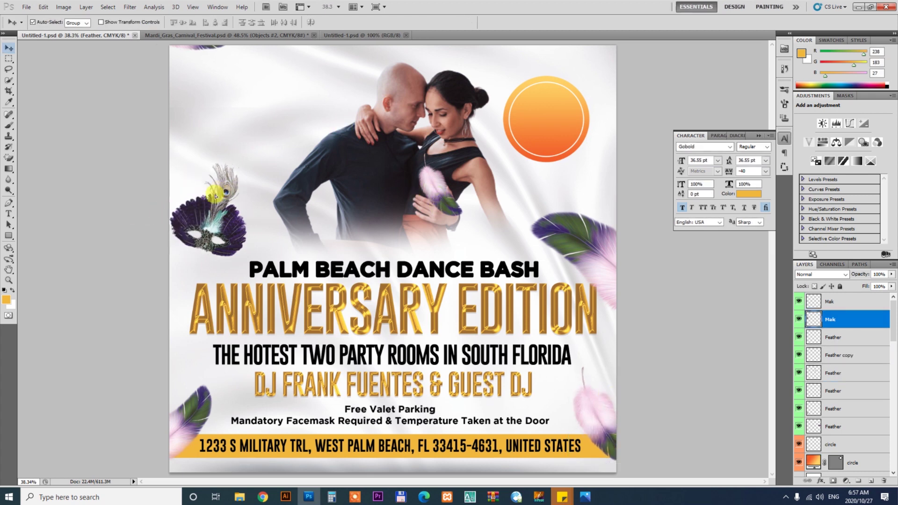
left_click_drag(217, 192, 242, 196)
key("ctrl+t")
left_click_drag(244, 151, 252, 137)
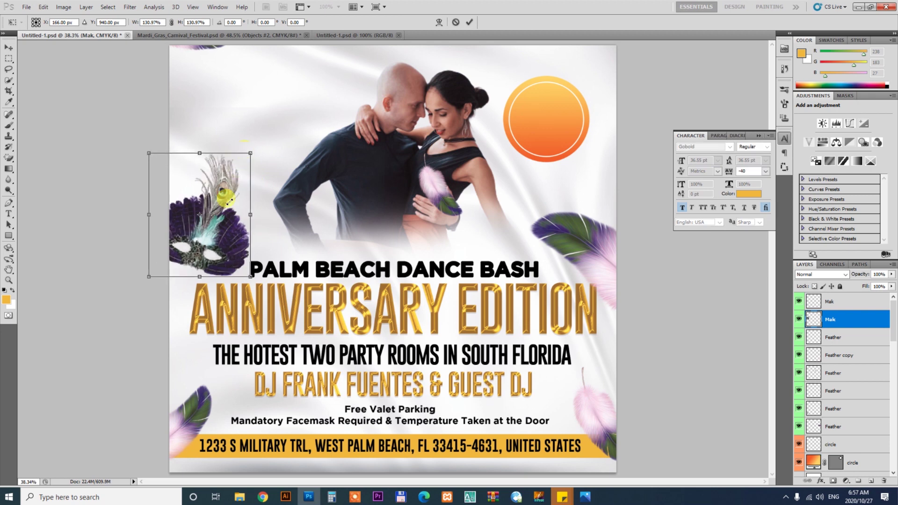
left_click(217, 231)
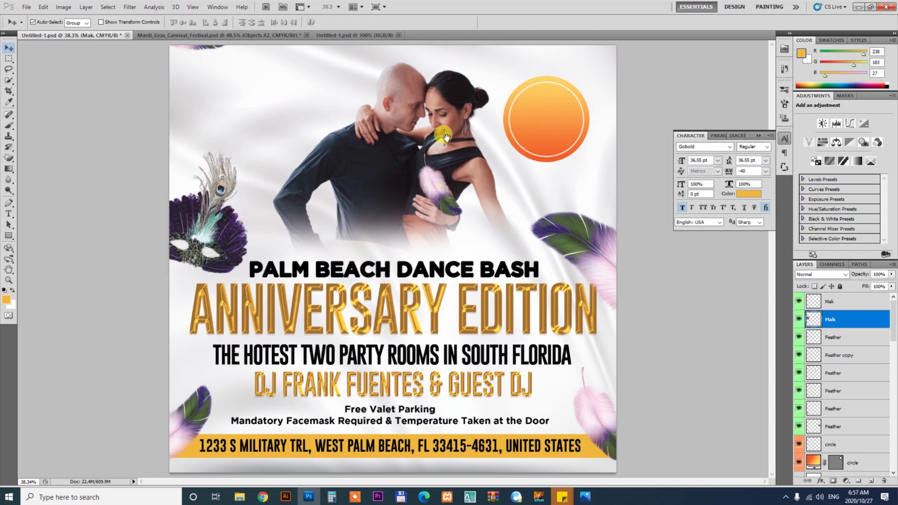
key("ctrl+minus")
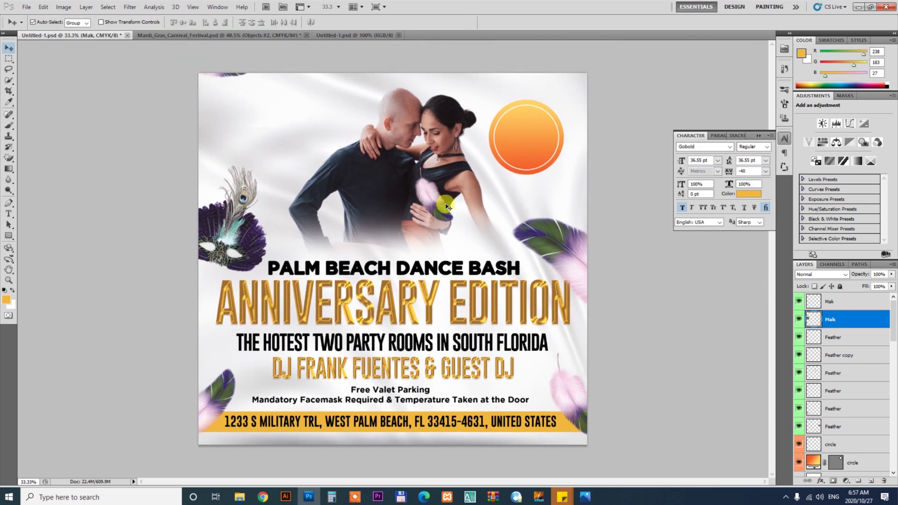
mouse_move(228, 78)
left_mouse_down()
mouse_move(274, 134)
mouse_move(395, 35)
mouse_move(517, 218)
left_mouse_up()
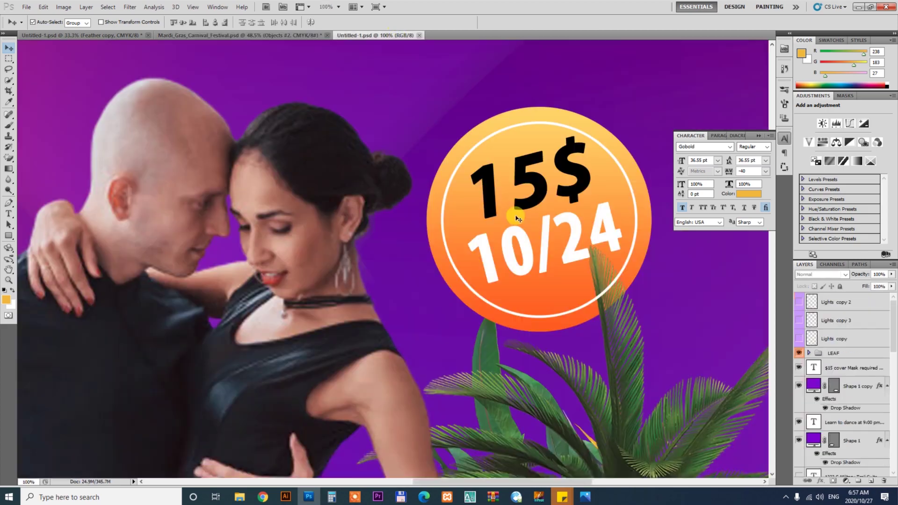
Bring the SBK coconut tree group into the Palm Beach flyer and ungroup its layers.
key("ctrl+0")
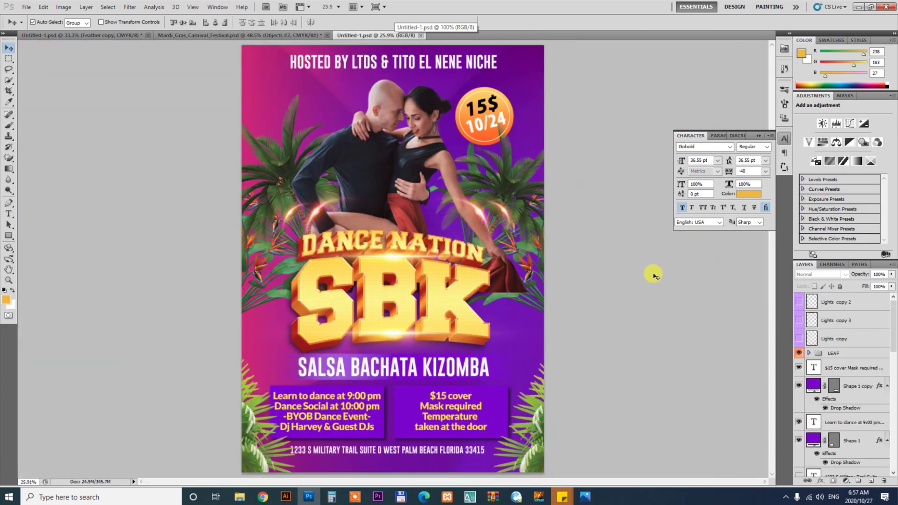
mouse_move(536, 195)
left_mouse_down()
mouse_move(525, 178)
mouse_move(427, 255)
left_mouse_up()
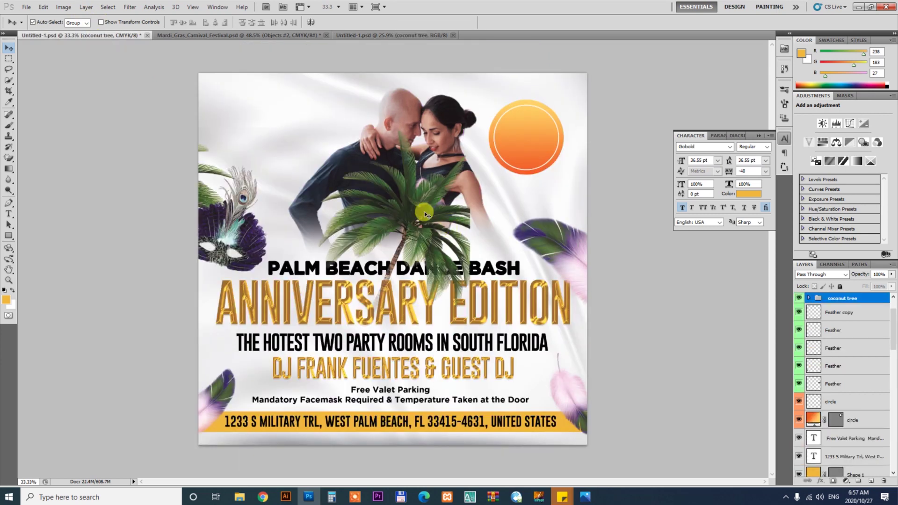
right_click(423, 209)
key("Escape")
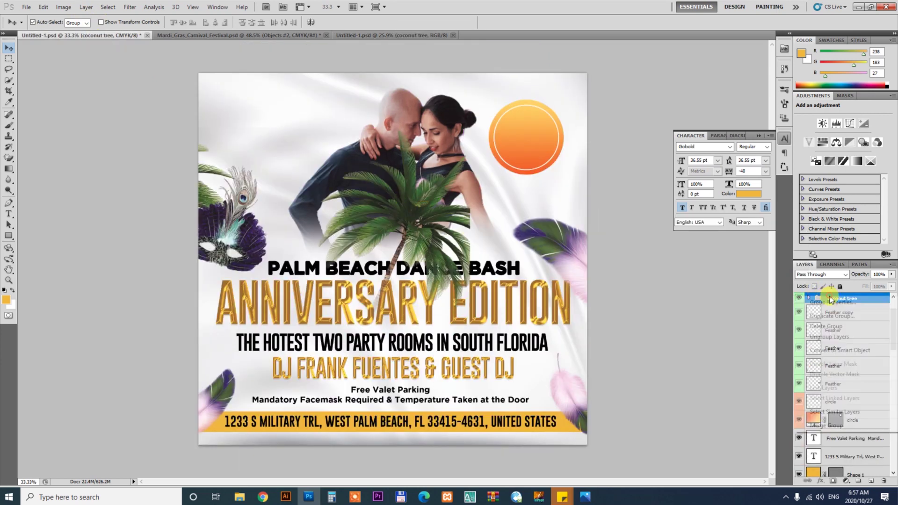
right_click(816, 294)
left_click(829, 337)
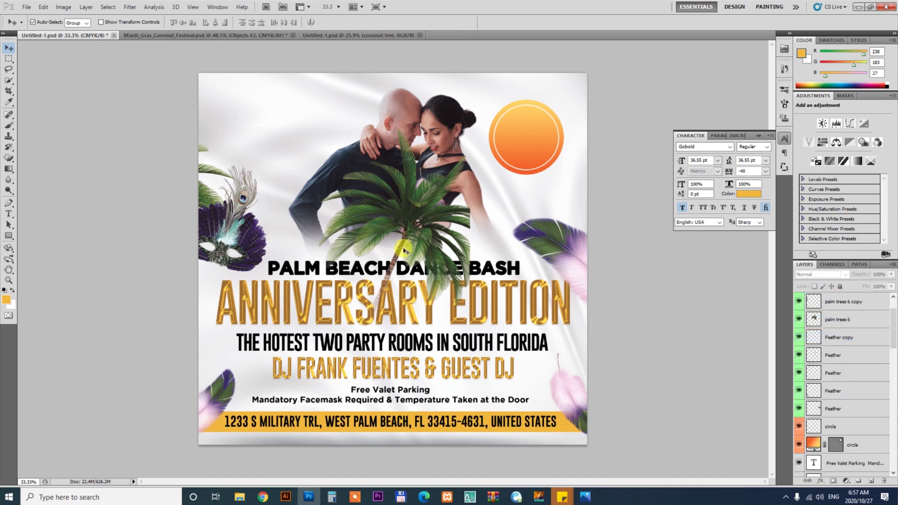
left_click(413, 196)
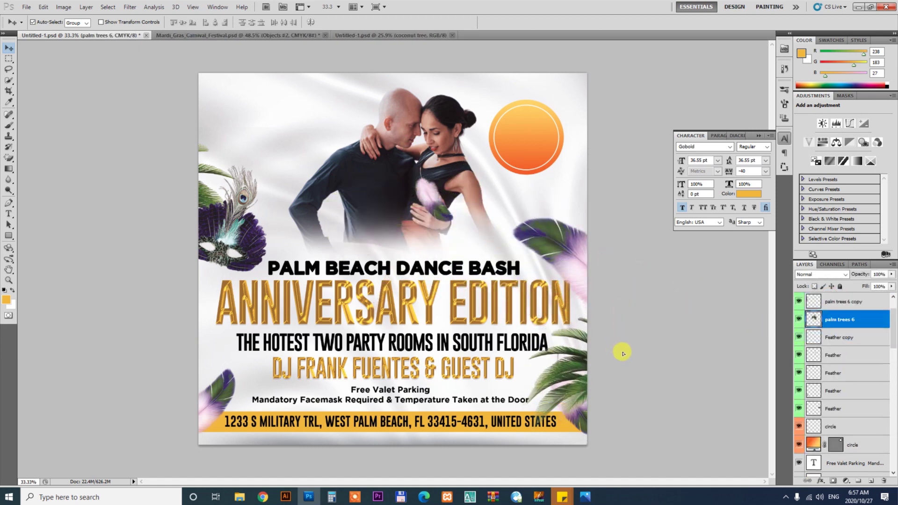
Move the palm tree to the flyer's right edge and rotate it to lean inward.
left_click_drag(413, 195, 624, 352)
left_click_drag(623, 239, 601, 206)
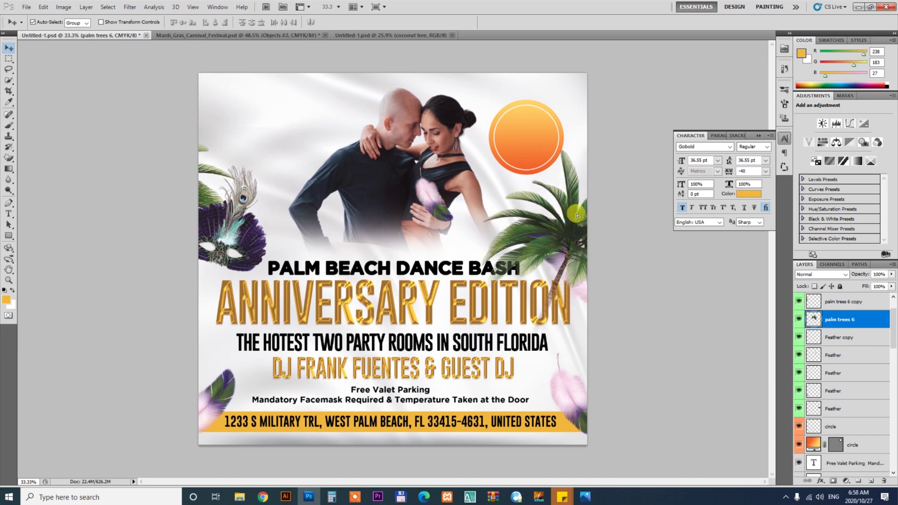
key("ctrl+t")
left_click_drag(669, 273, 678, 226)
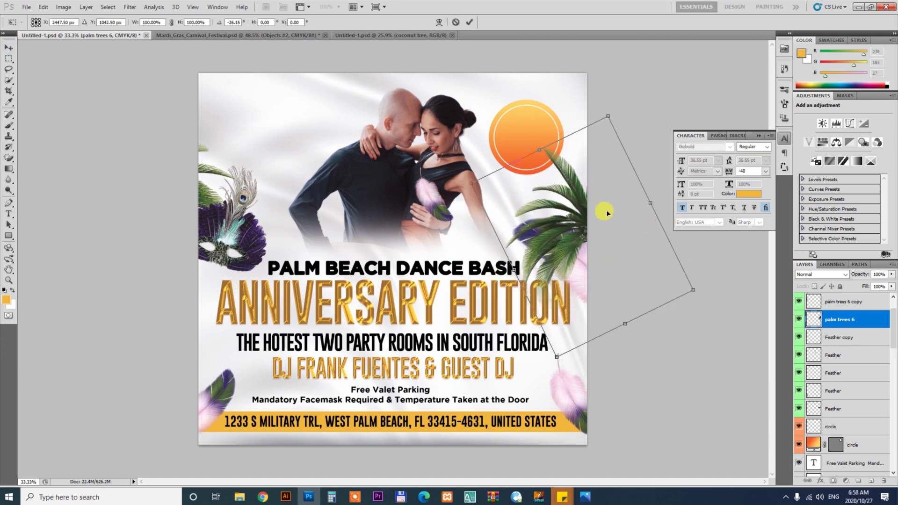
mouse_move(607, 211)
left_mouse_down()
mouse_move(619, 195)
mouse_move(613, 214)
left_mouse_up()
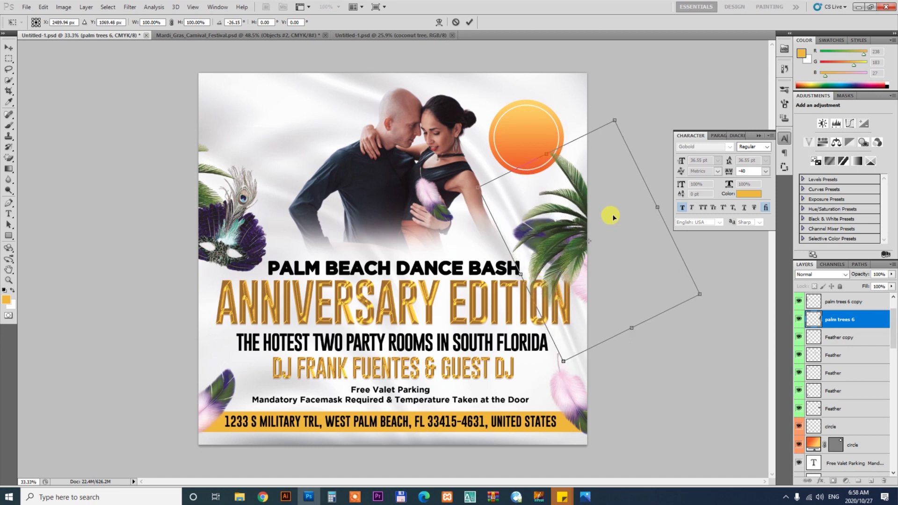
key("Return")
left_click(625, 367)
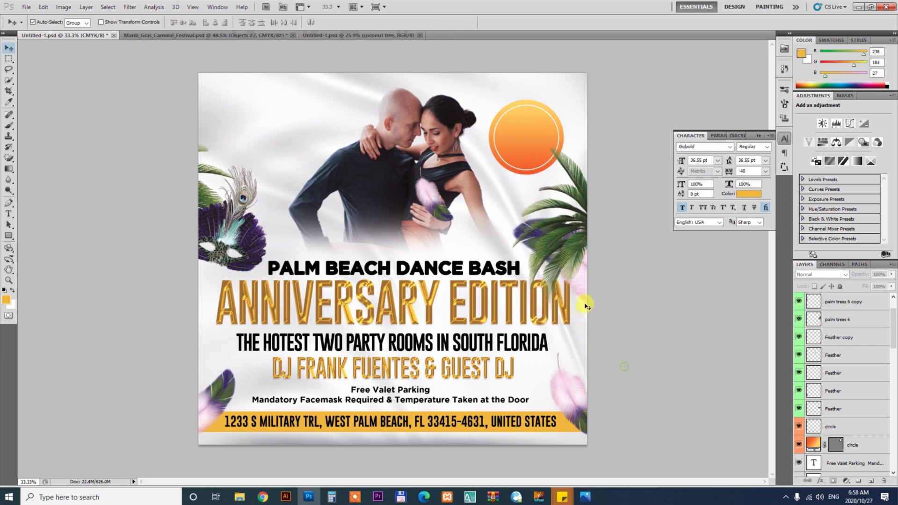
Remove the overlapping feather and hide the feathered carnival mask.
left_click_drag(584, 298, 590, 370)
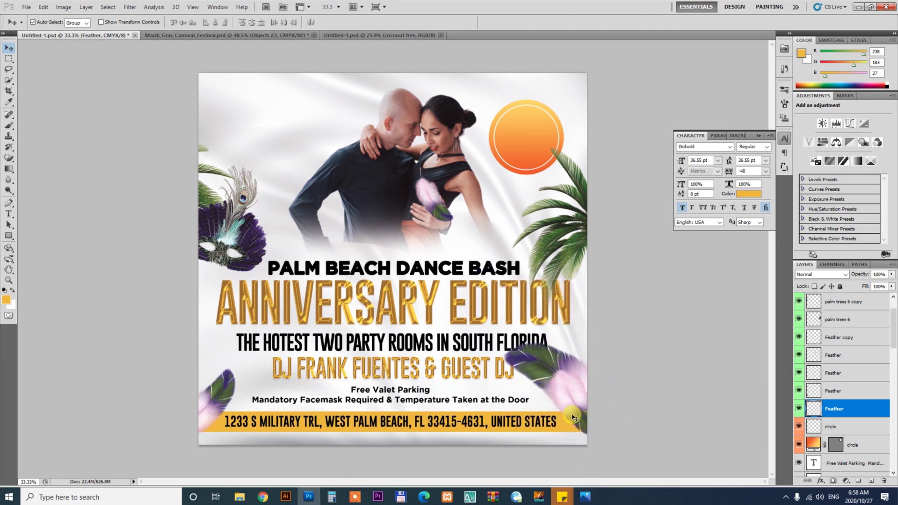
key("ctrl+e")
left_click_drag(223, 219, 270, 155)
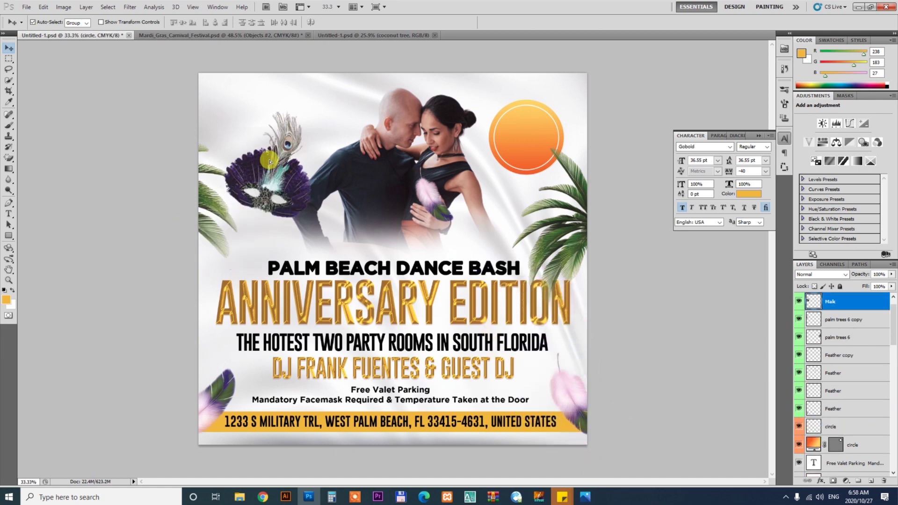
left_click(800, 301)
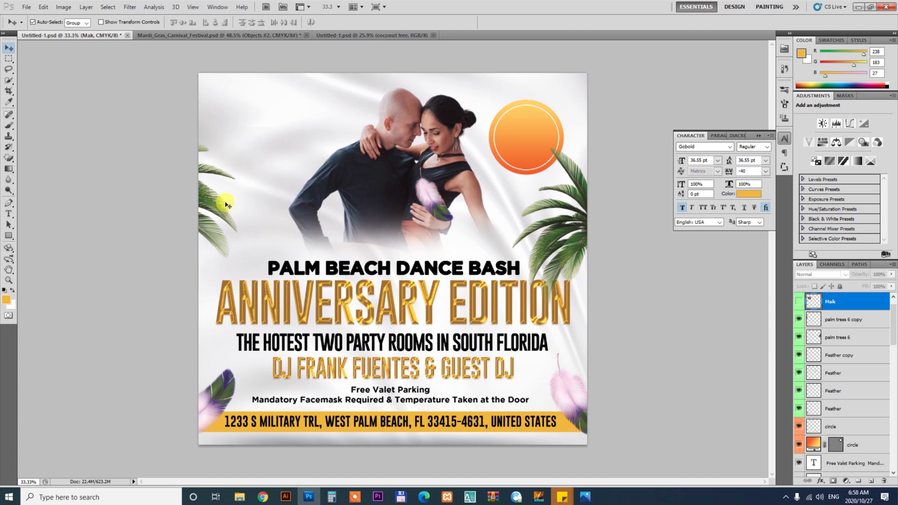
Place a horizontally flipped copy of the palm tree on the flyer's left side.
left_click_drag(226, 205, 285, 201)
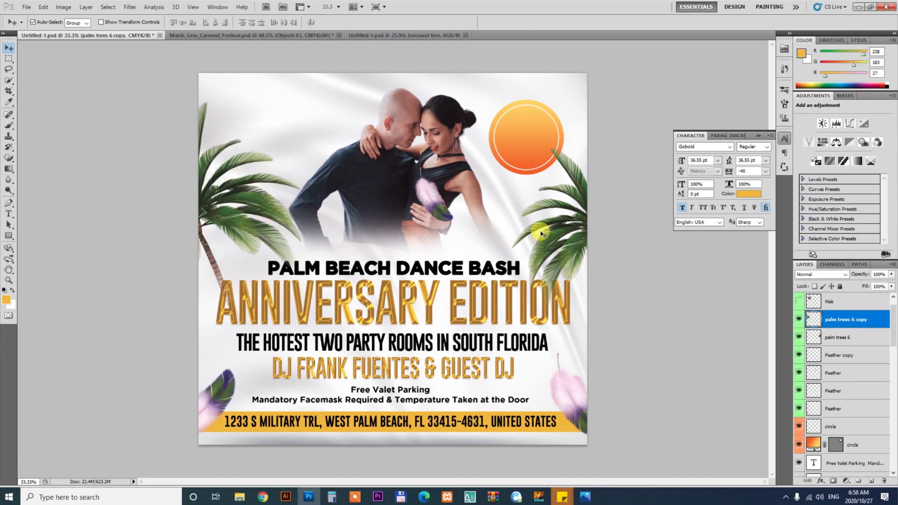
key("Delete")
key("ctrl+z")
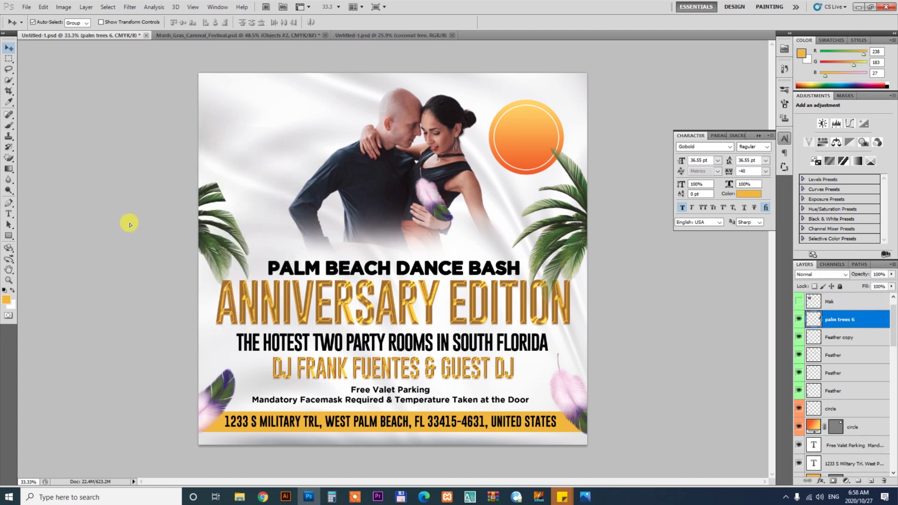
left_click_drag(127, 220, 144, 217)
key("ctrl+t")
right_click(215, 209)
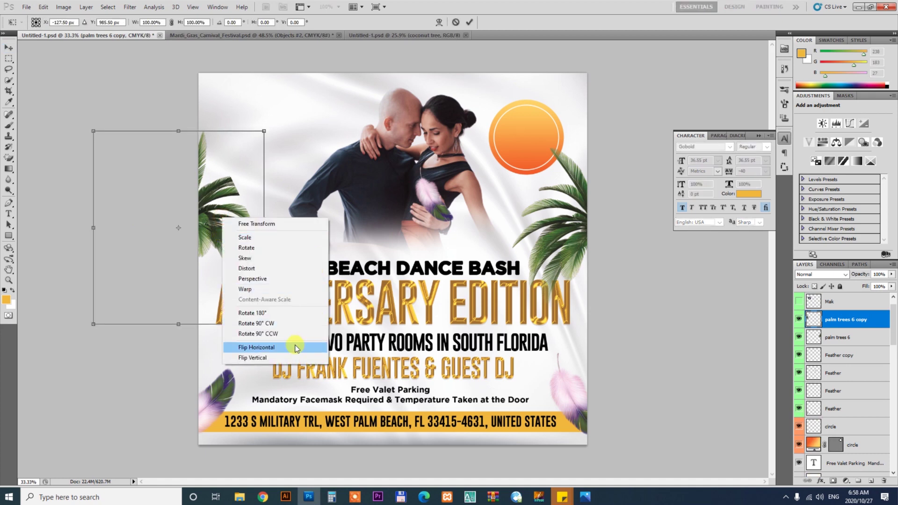
left_click(297, 345)
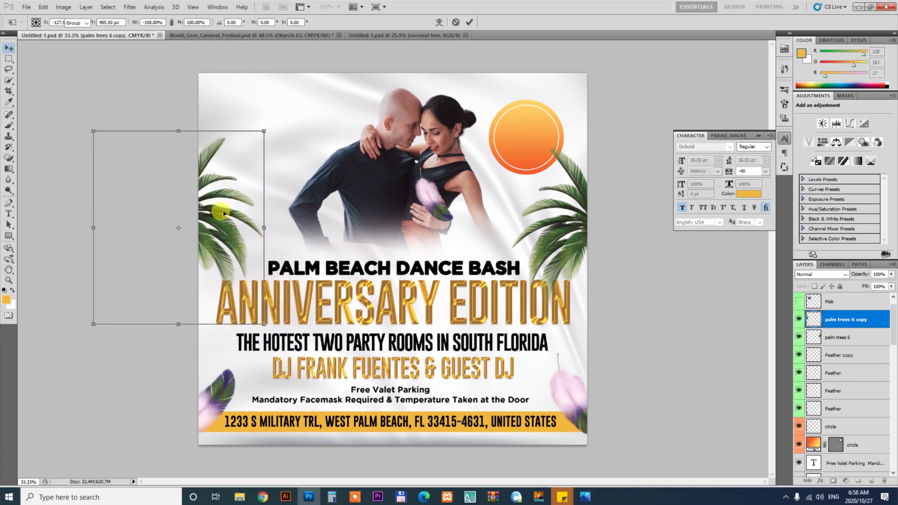
key("Return")
left_click_drag(230, 197, 250, 202)
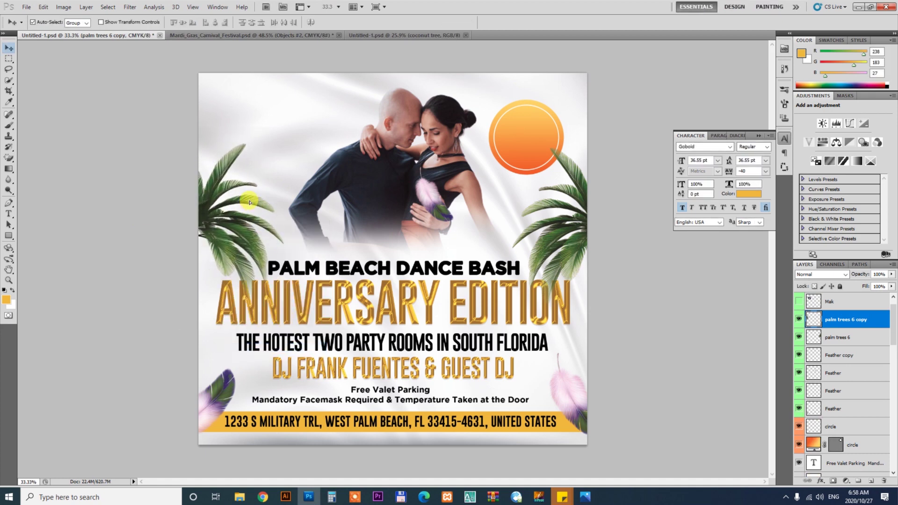
Bring the SBK LEAF group to the bottom of the Palm Beach flyer and ungroup it.
left_click(425, 36)
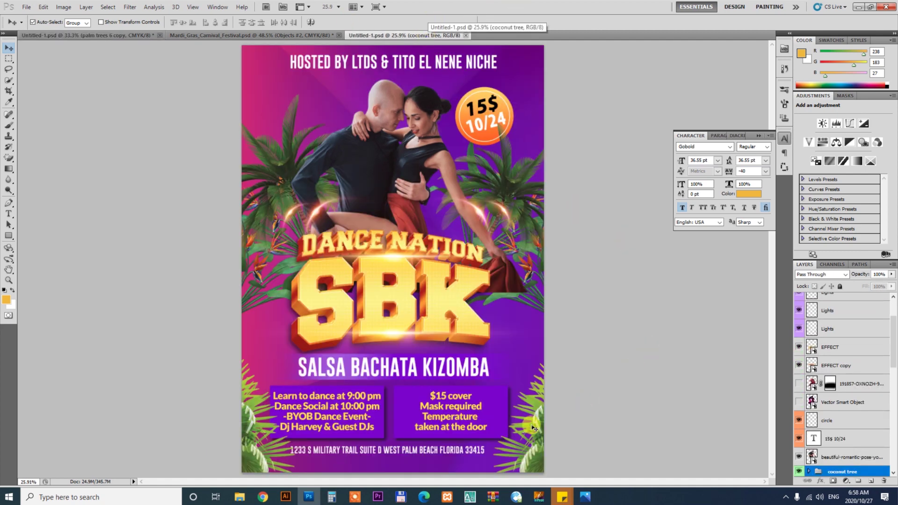
left_click_drag(534, 429, 44, 62)
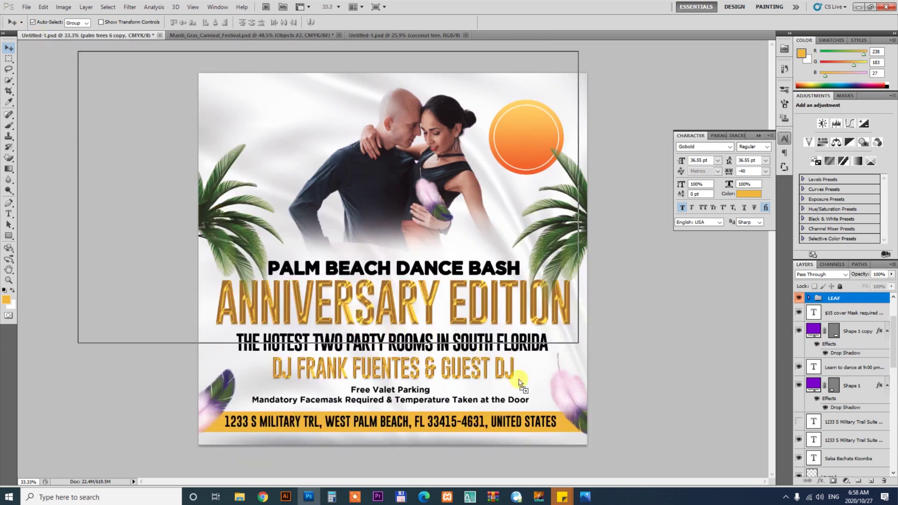
left_click_drag(16, 22, 553, 386)
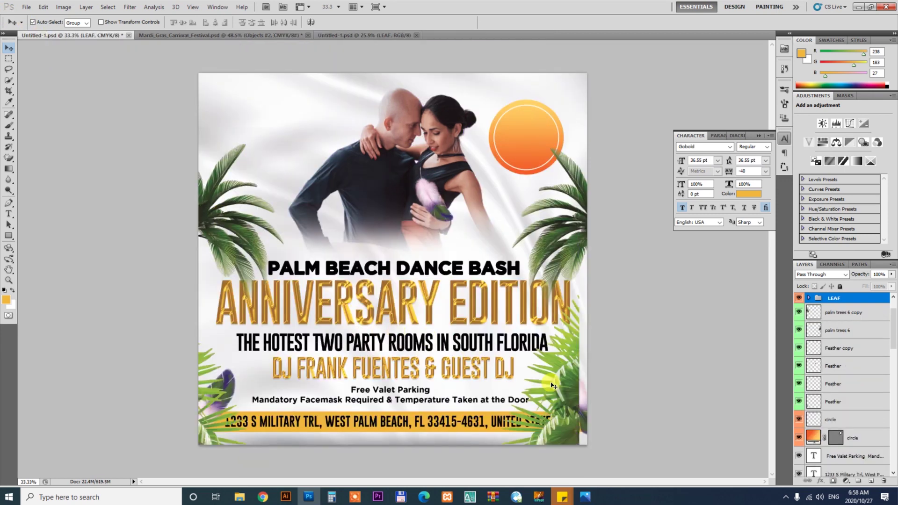
left_click_drag(594, 408, 595, 426)
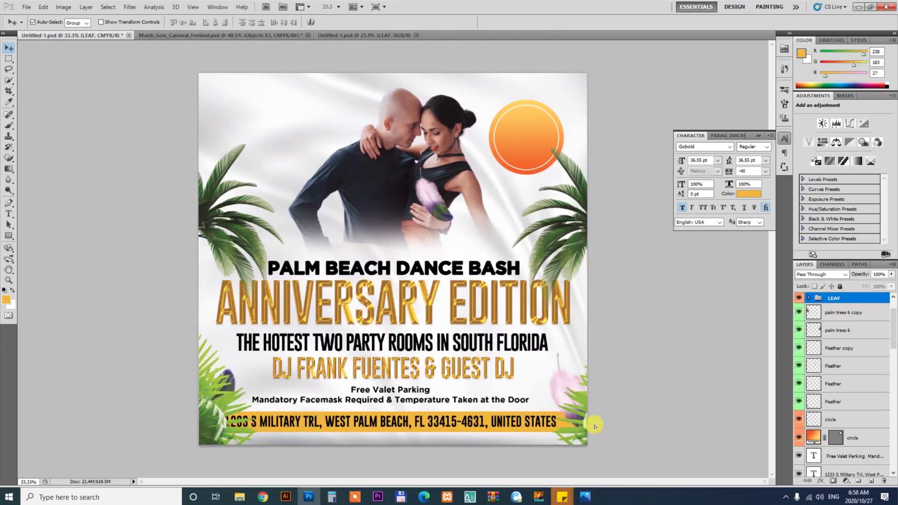
right_click(849, 302)
left_click(824, 338)
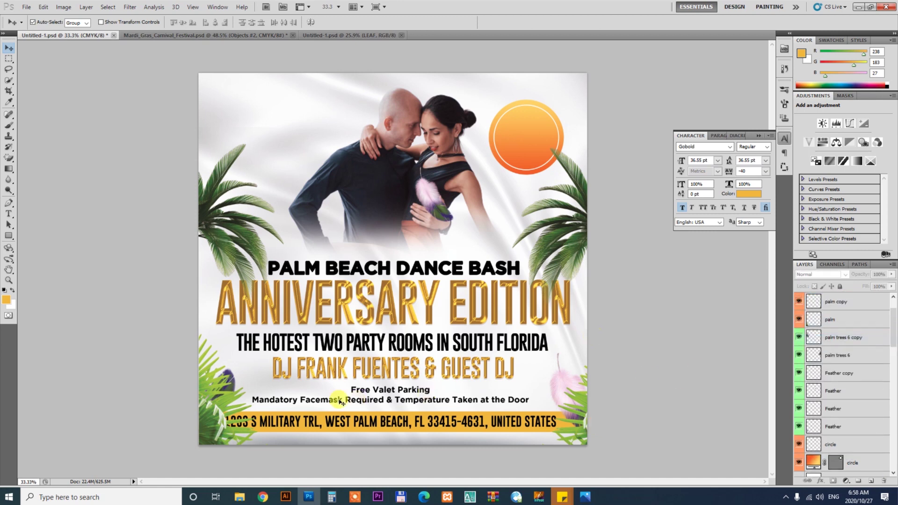
Replace the bottom-left leaves with a mirrored copy of the right leaves and nudge the right palm.
left_click(225, 395)
key("Delete")
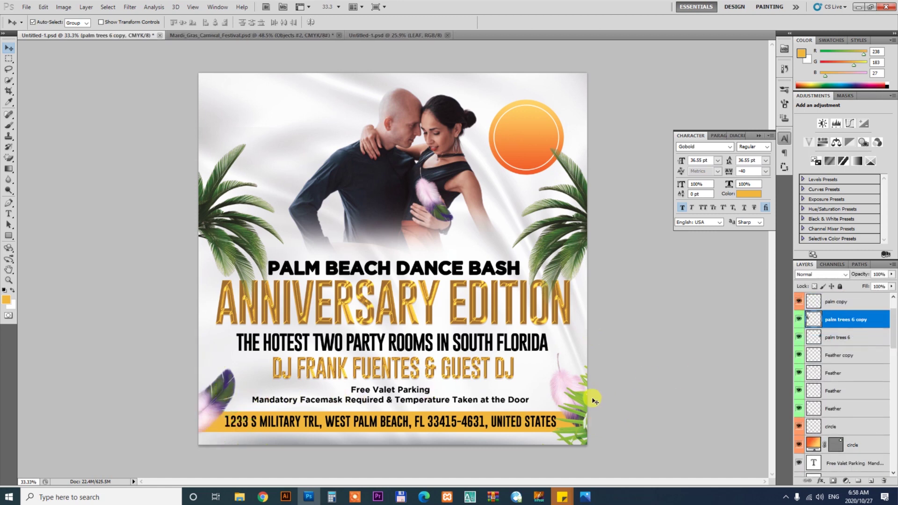
mouse_move(593, 400)
left_mouse_down()
mouse_move(593, 283)
mouse_move(542, 461)
mouse_move(572, 453)
mouse_move(570, 423)
mouse_move(187, 411)
left_mouse_up()
key("ctrl+t")
right_click(216, 416)
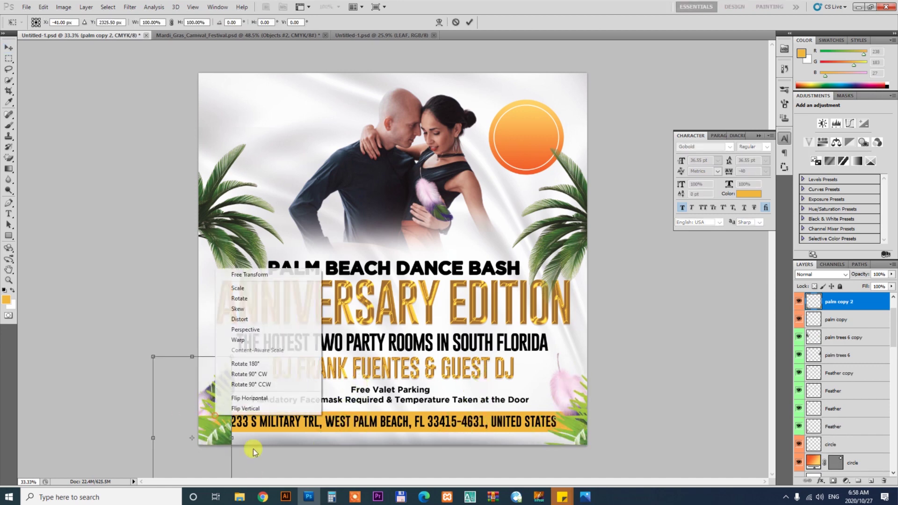
left_click(246, 398)
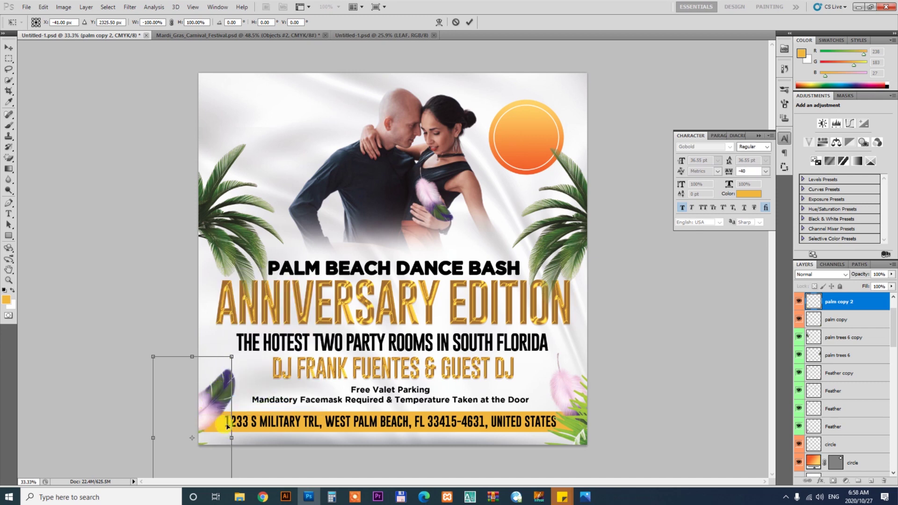
mouse_move(227, 427)
left_mouse_down()
mouse_move(220, 355)
mouse_move(224, 378)
left_mouse_up()
key("Return")
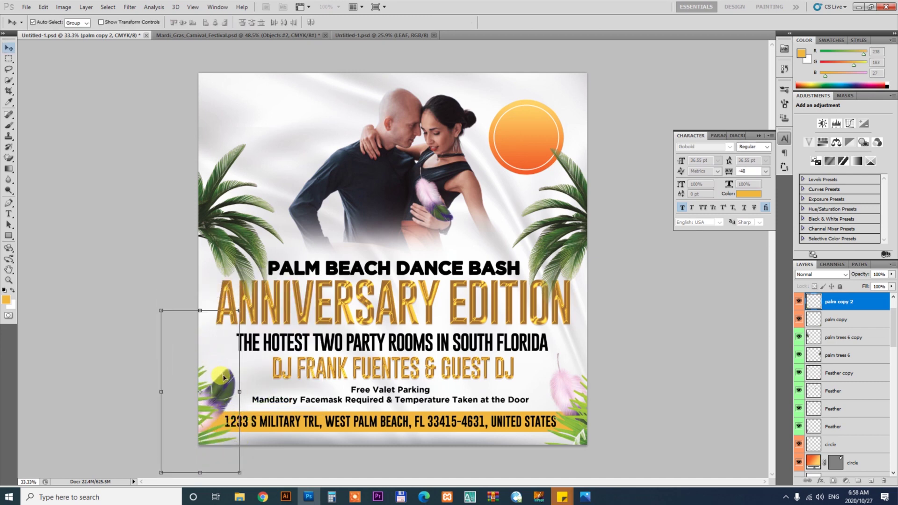
left_click(665, 290)
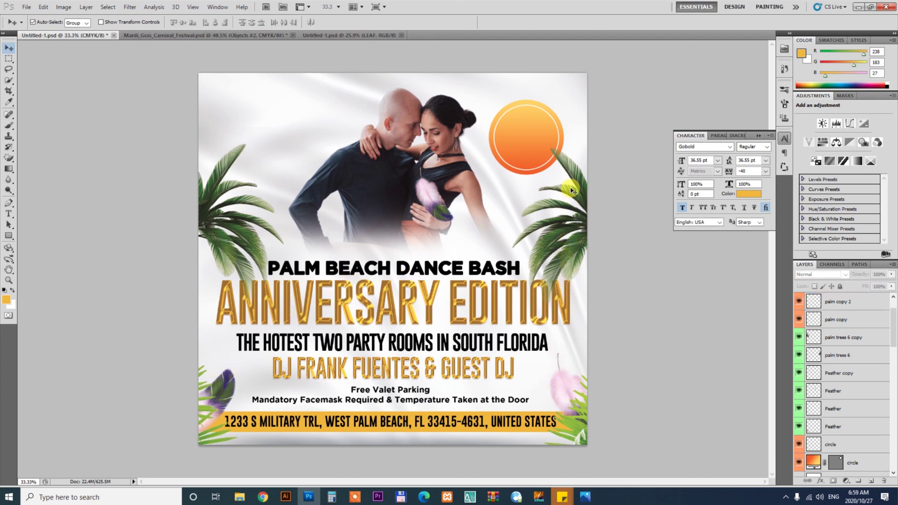
left_click_drag(573, 191, 576, 183)
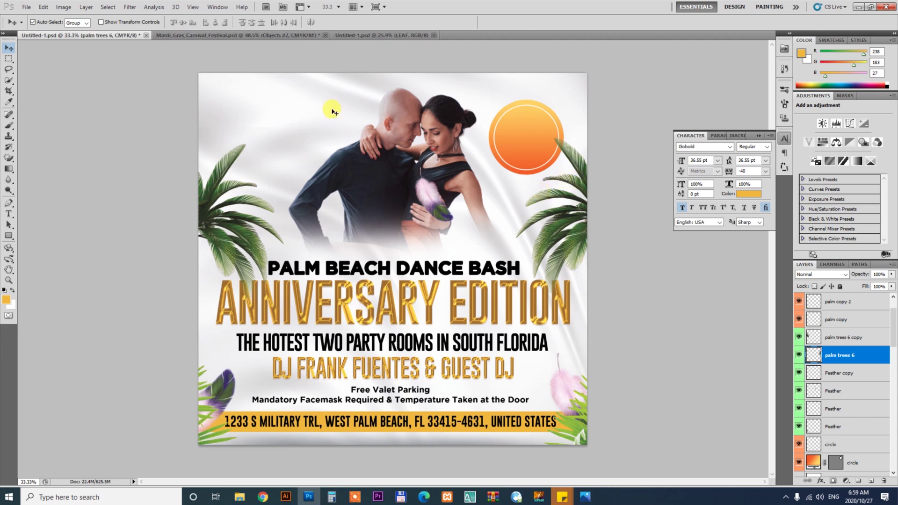
Bring the SBK tropical flower artwork into the flyer and ungroup FLOWER TROPICAL.
left_click(400, 35)
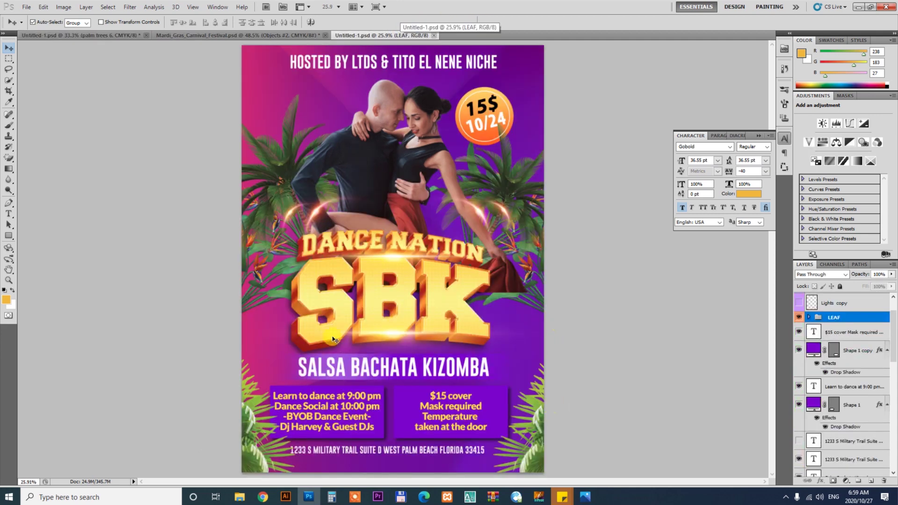
mouse_move(269, 292)
left_mouse_down()
mouse_move(84, 82)
mouse_move(78, 43)
mouse_move(484, 191)
left_mouse_up()
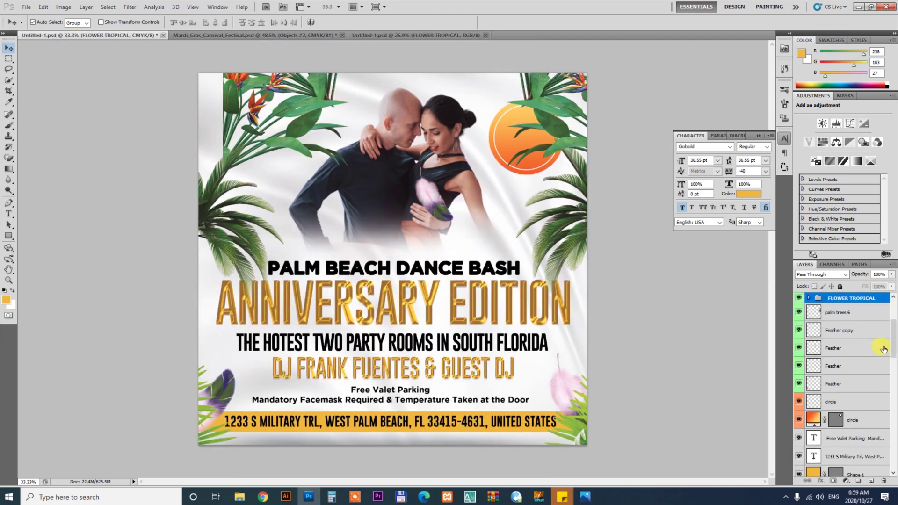
right_click(855, 297)
left_click(858, 338)
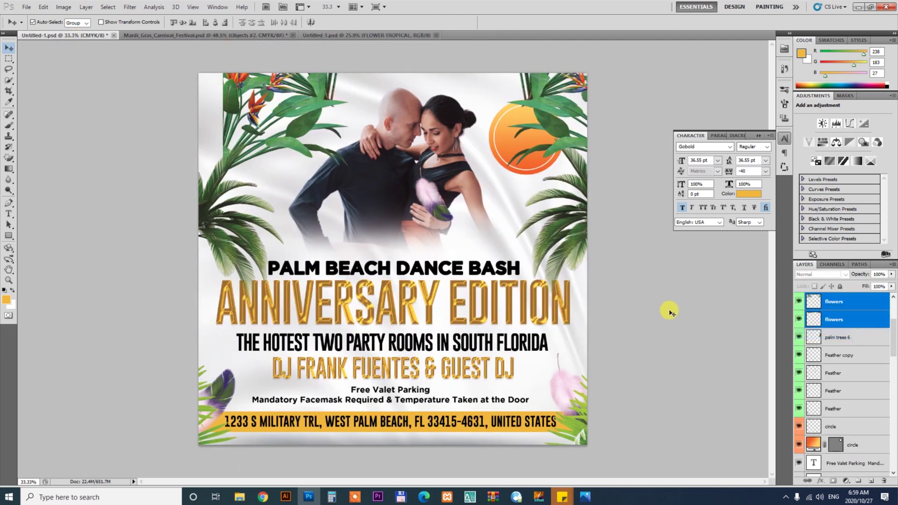
mouse_move(334, 105)
left_mouse_down()
mouse_move(315, 312)
mouse_move(287, 306)
left_mouse_up()
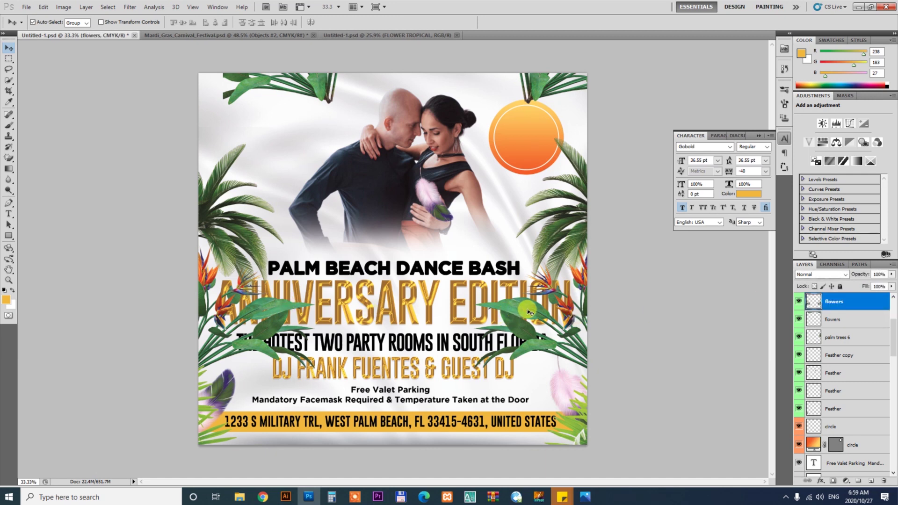
Delete the flowers in the flyer's lower right with a rectangular selection.
key("m")
left_click_drag(387, 208, 732, 438)
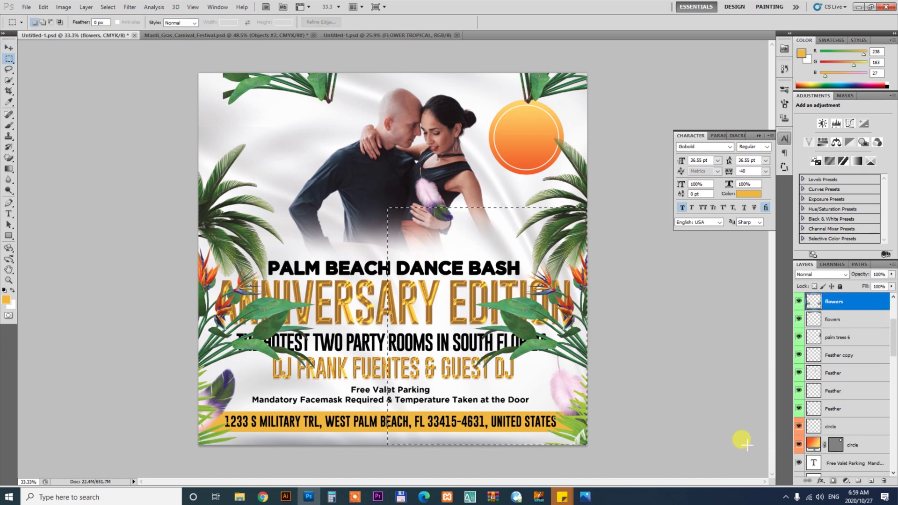
key("Delete")
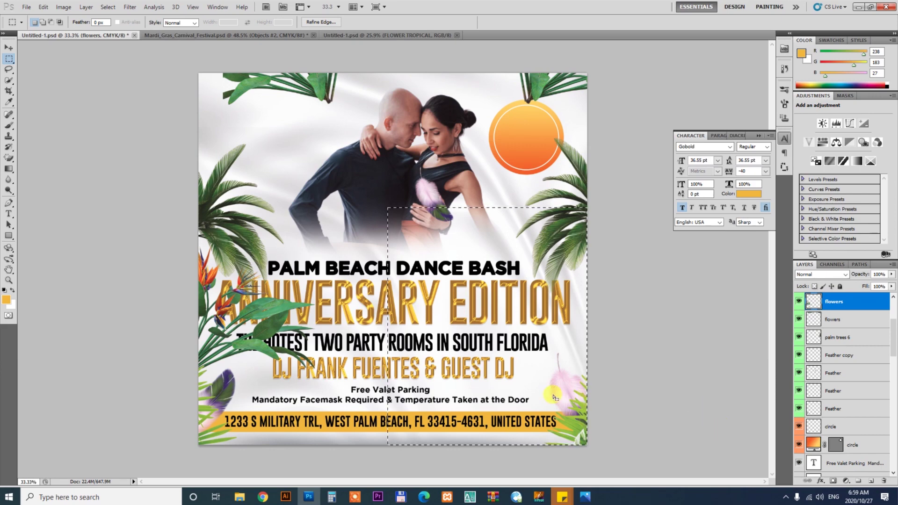
key("ctrl+d")
key("z")
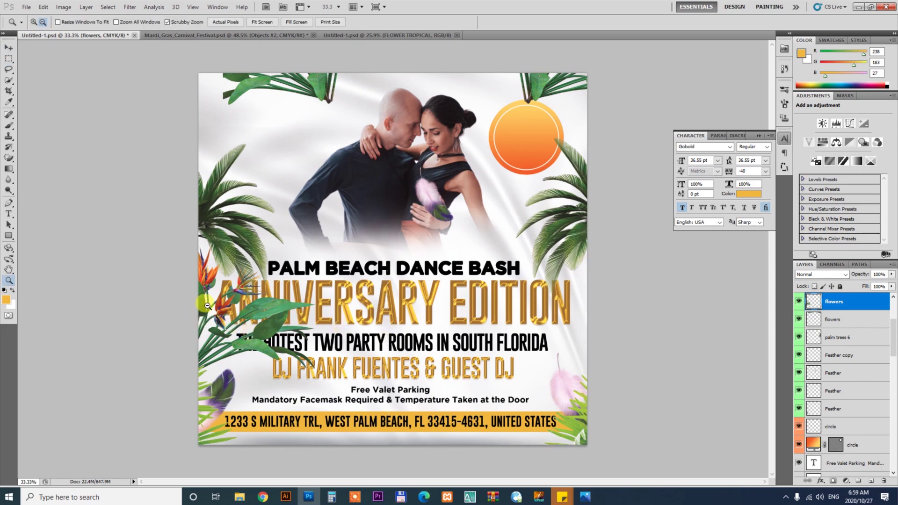
mouse_move(215, 307)
left_mouse_down()
mouse_move(253, 344)
mouse_move(401, 162)
left_mouse_up()
left_click(276, 355)
left_click(401, 163, "alt")
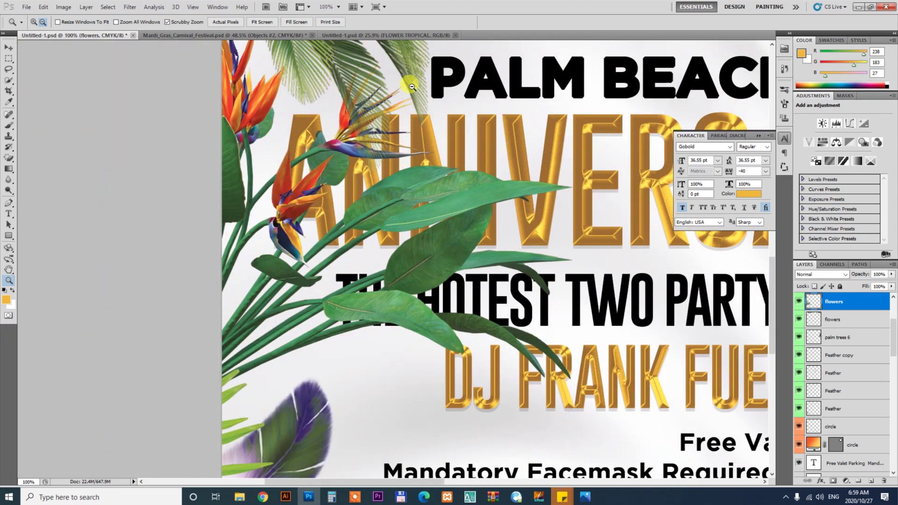
Lasso and delete the leaves and flowers covering the title.
key("l")
left_click_drag(458, 97, 421, 71)
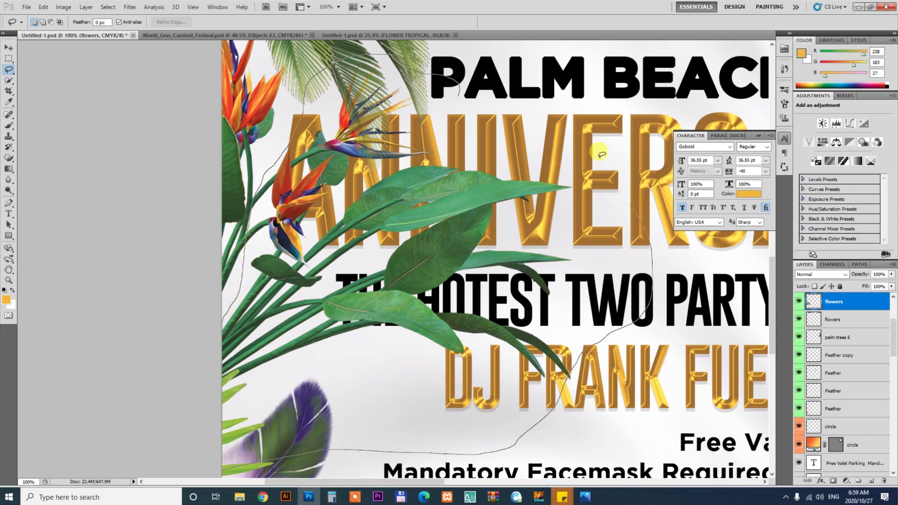
left_click_drag(584, 348, 516, 62)
key("Delete")
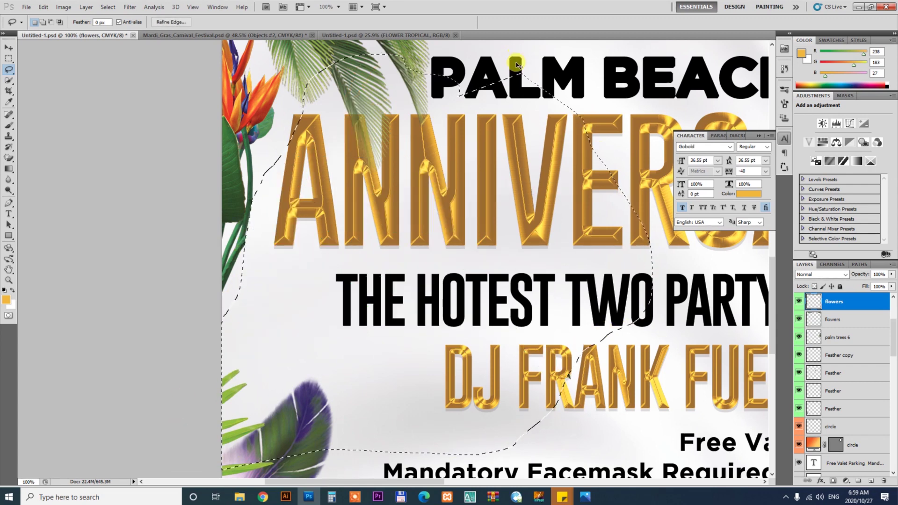
key("ctrl+d")
key("ctrl+minus")
key("ctrl+minus")
key("ctrl+minus")
Delete the remaining flowers layer, duplicate the left palm tree, and remove the top-corner leaves.
key("v")
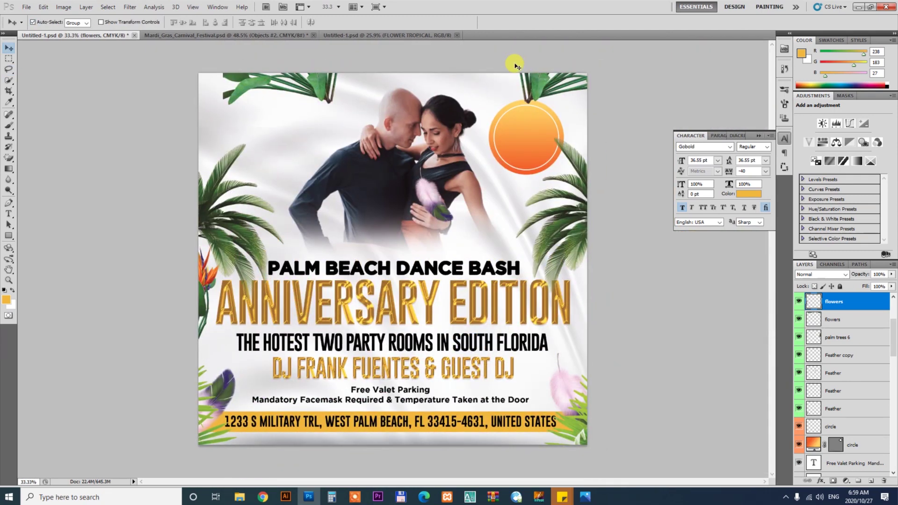
scroll(444, 271, "up", 2)
scroll(383, 323, "up", 2)
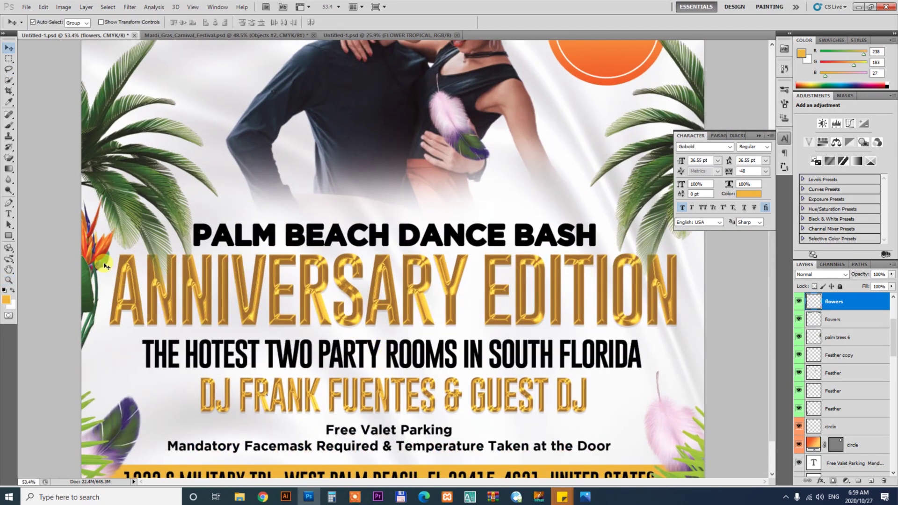
left_click_drag(98, 256, 99, 265)
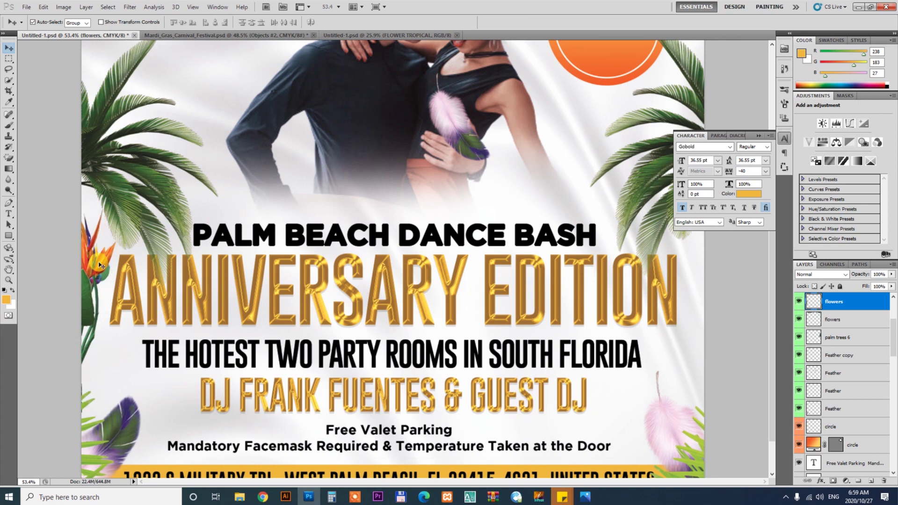
key("Delete")
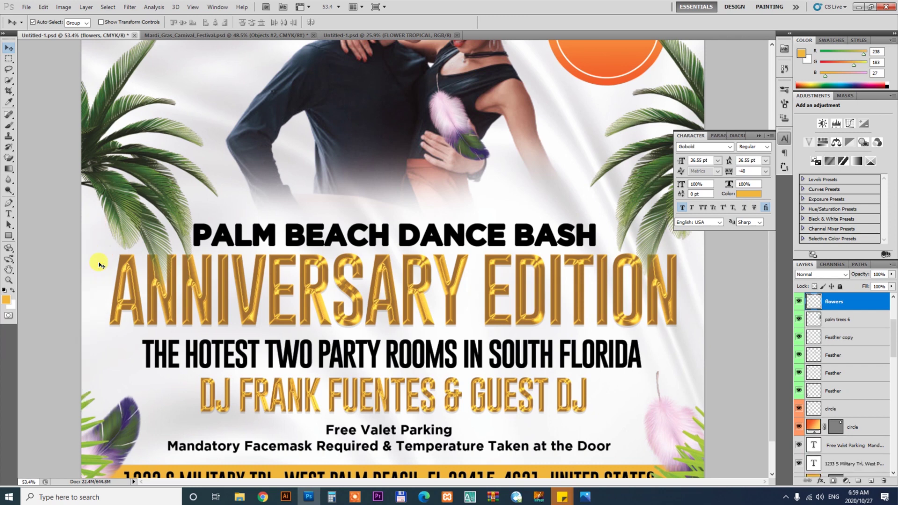
left_click_drag(158, 183, 155, 168)
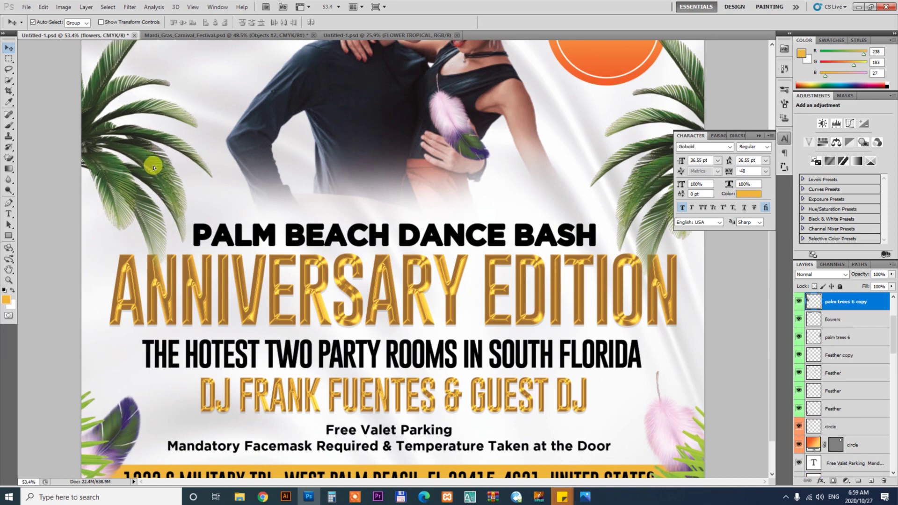
scroll(231, 221, "down", 3)
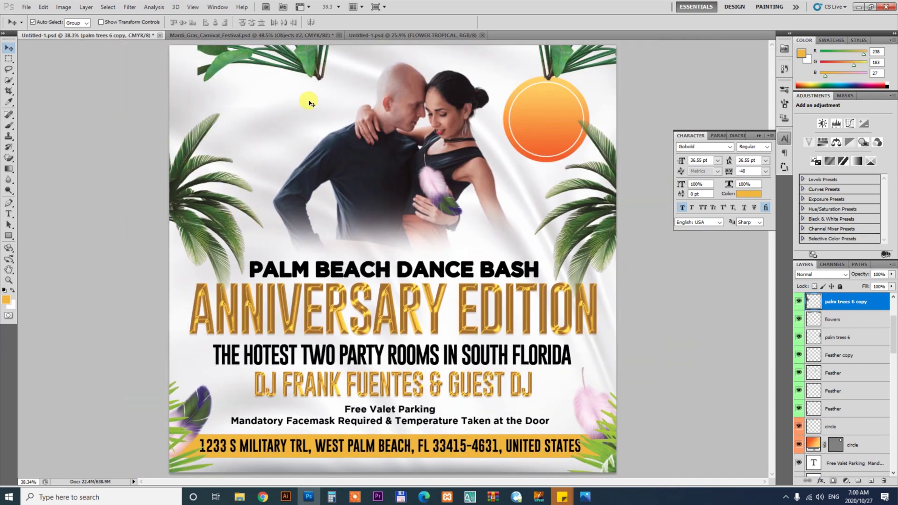
left_click(306, 66)
key("Delete")
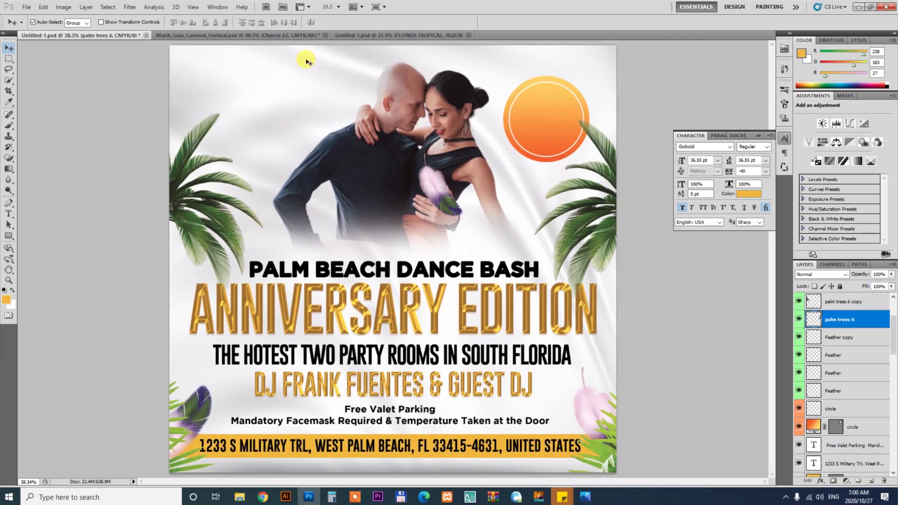
left_click(263, 497)
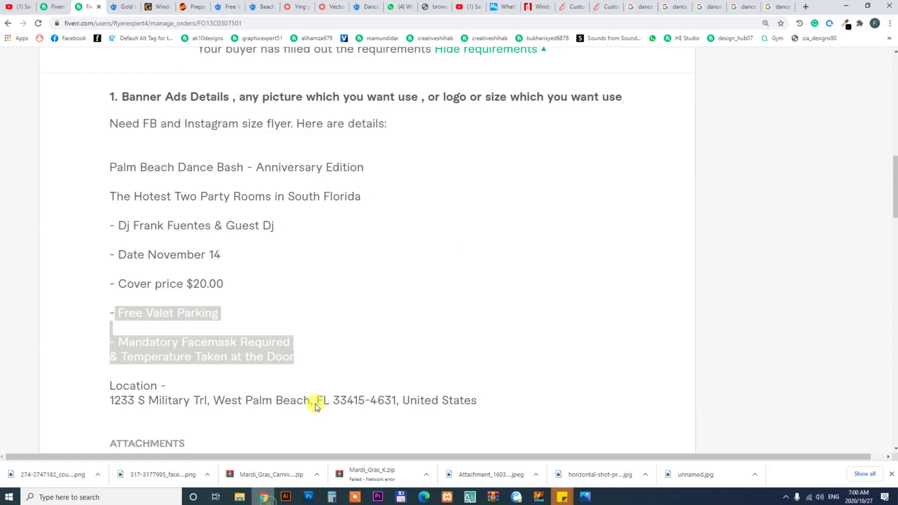
left_click(300, 258)
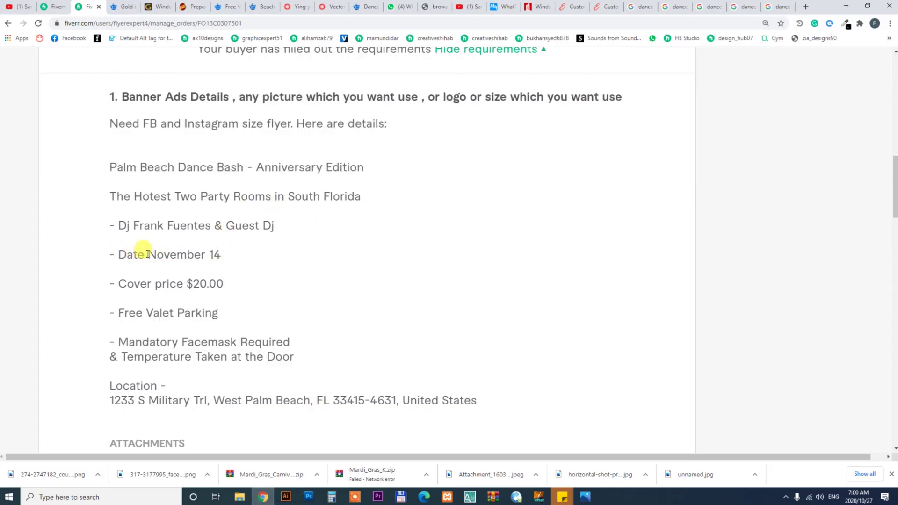
left_click_drag(199, 253, 234, 278)
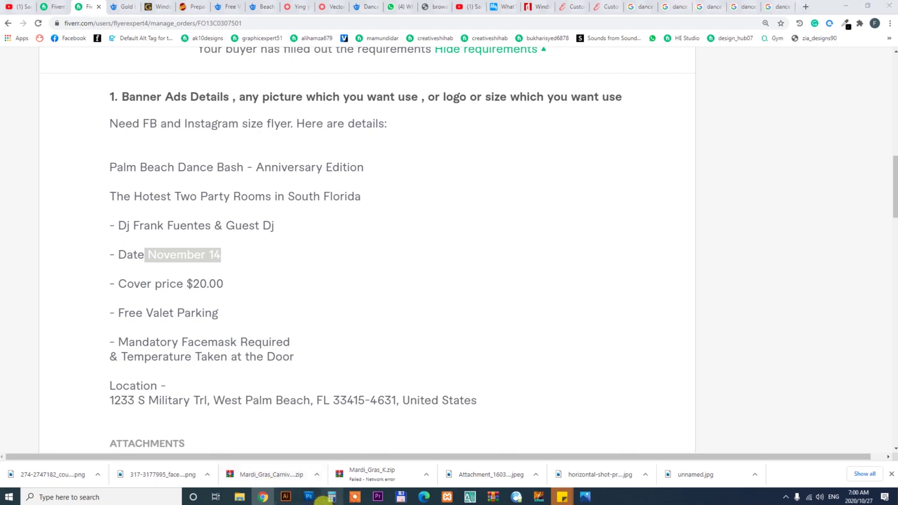
left_click(308, 498)
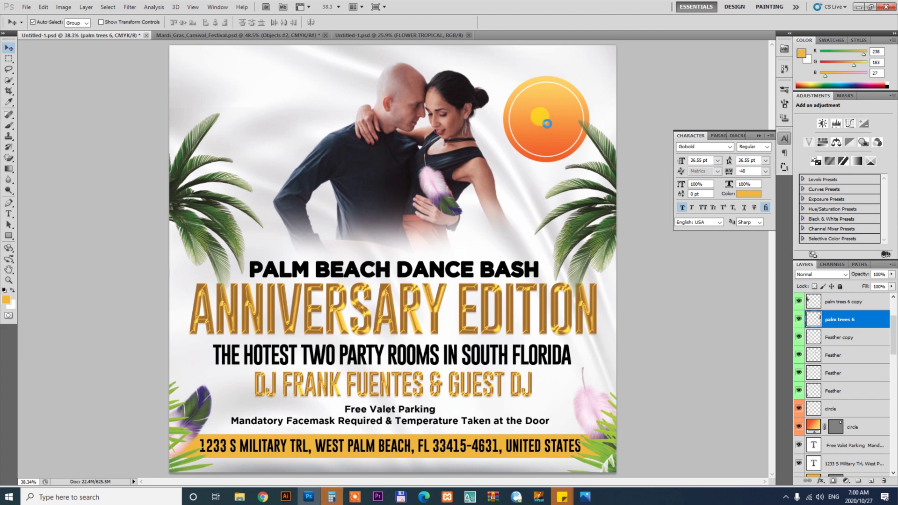
Duplicate the Palm Beach Dance Bash heading beside the orange circle, above the circle layer.
left_click(546, 124)
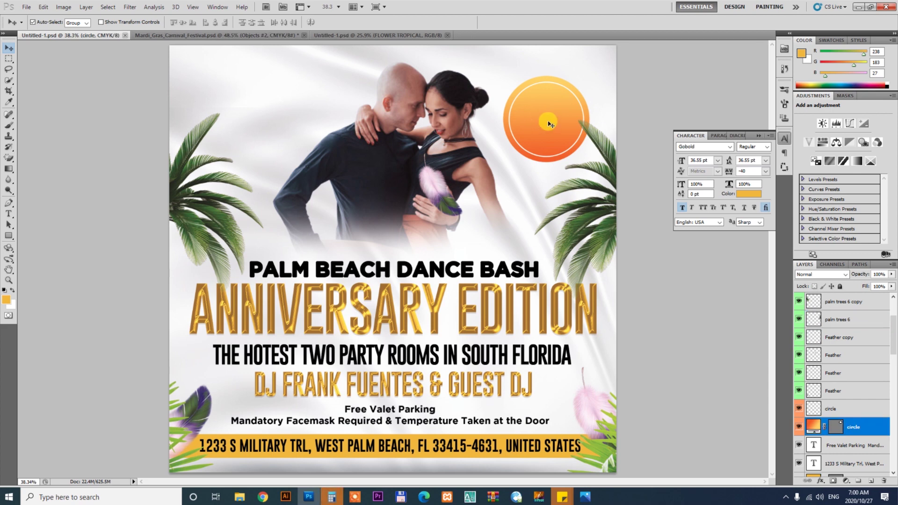
left_click(488, 271)
left_click_drag(488, 273, 558, 122)
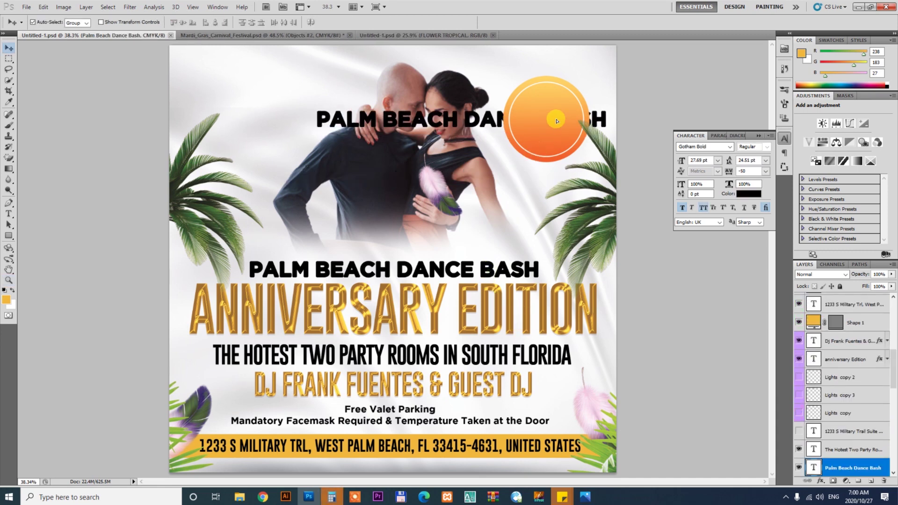
key("ctrl+shift+bracketright")
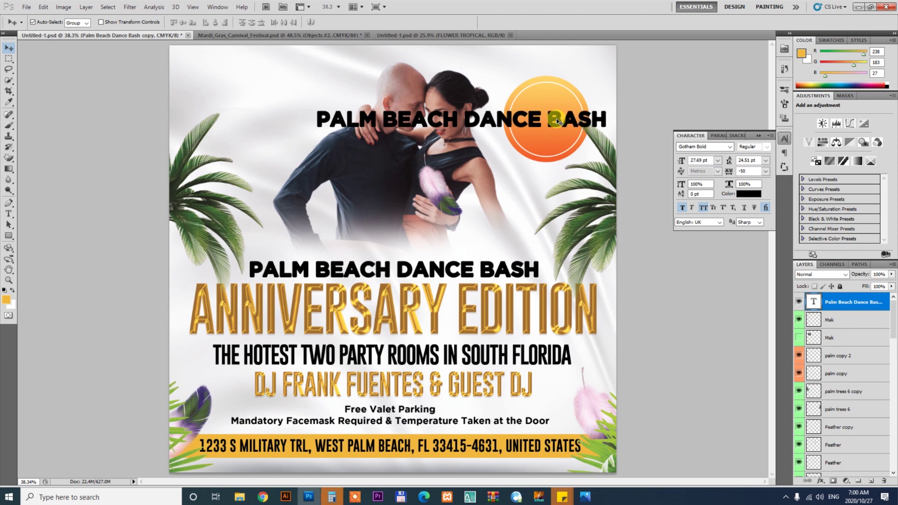
Change the copied heading's text to NOVEMBER.
key("t")
left_click(544, 118)
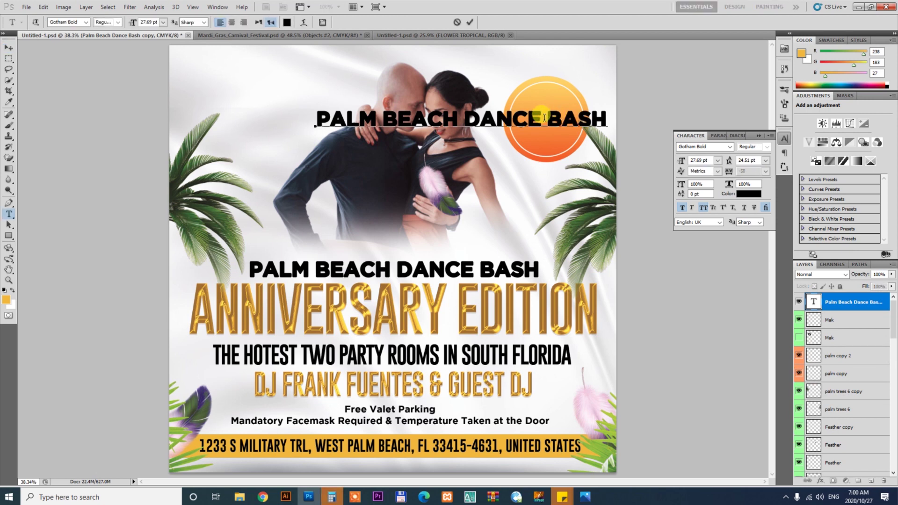
key("ctrl+a")
type("NOVEMBER 14")
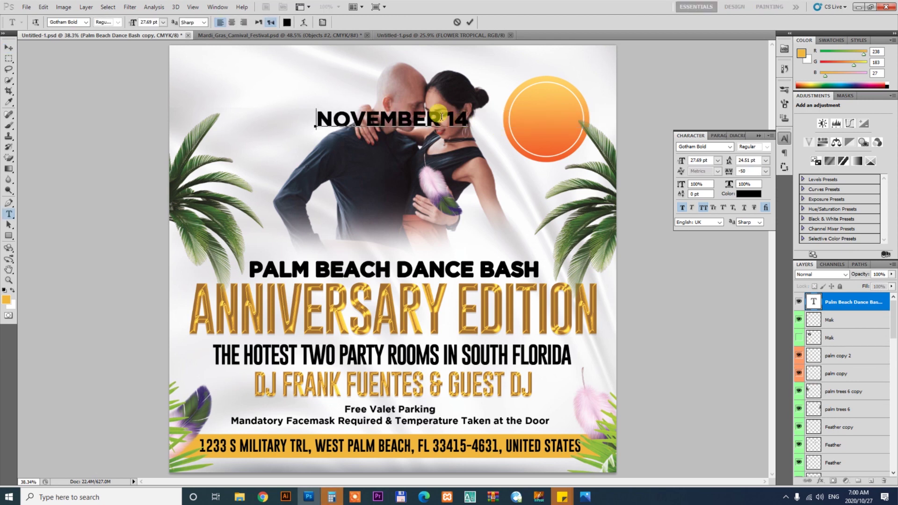
key("ctrl+a")
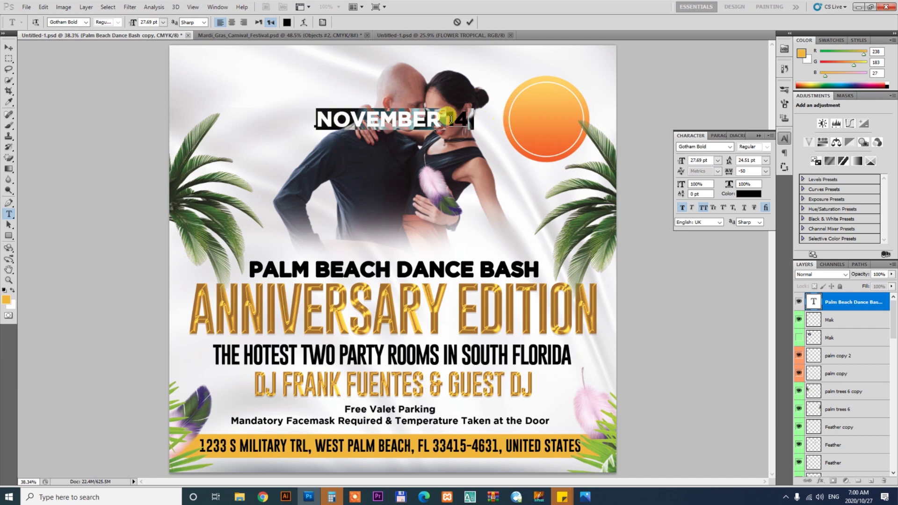
left_click(488, 119)
left_click(445, 119)
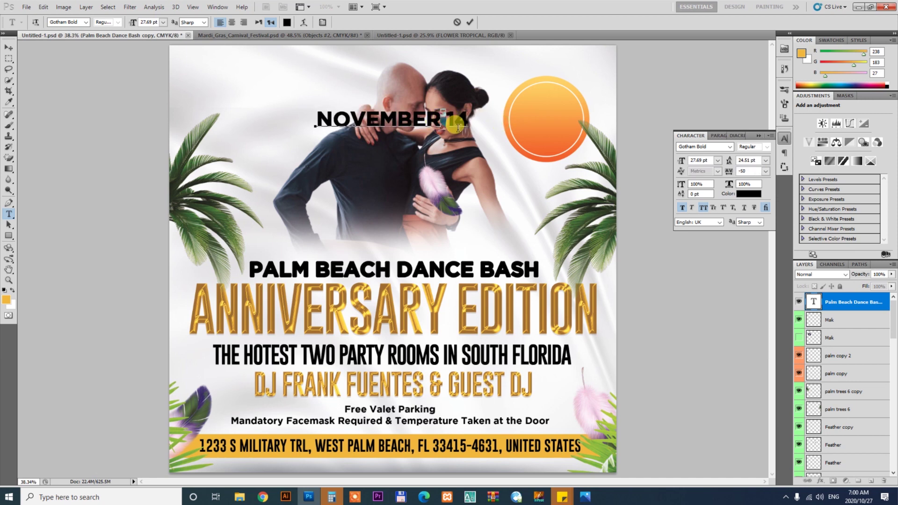
key("ctrl+shift+Right")
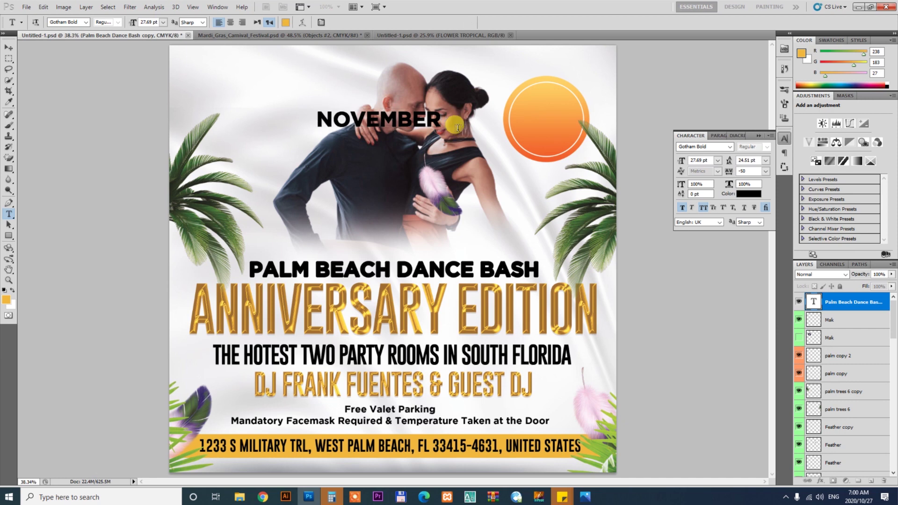
key("ctrl+Return")
key("v")
Move the NOVEMBER text onto the orange circle.
left_click_drag(404, 121, 569, 122)
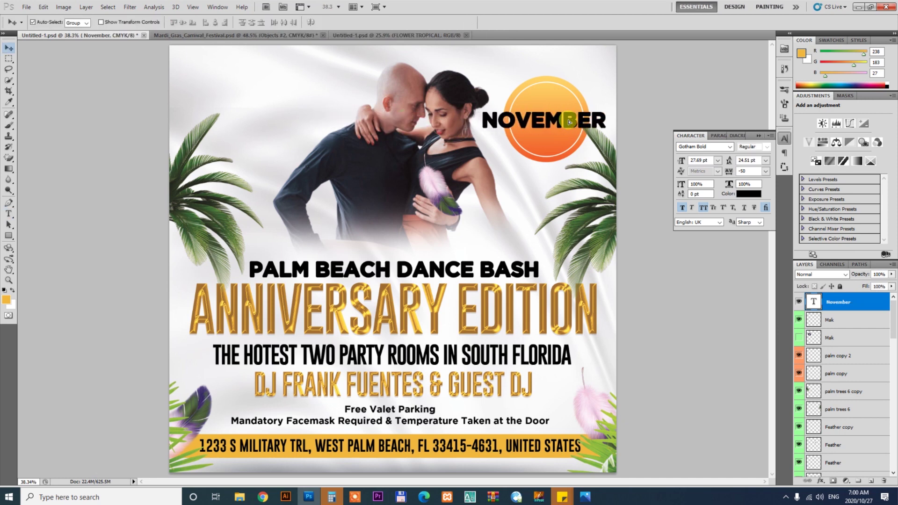
key("z")
left_click_drag(631, 197, 601, 135)
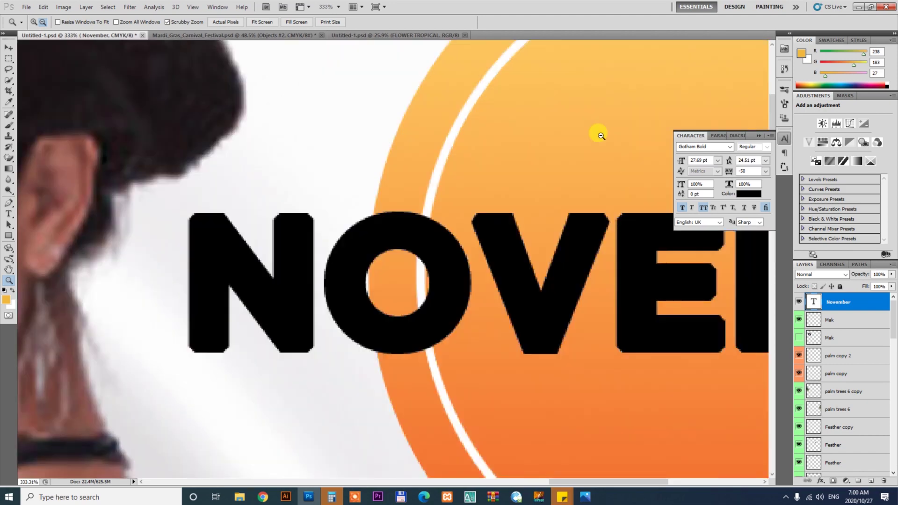
left_click(351, 267, "alt")
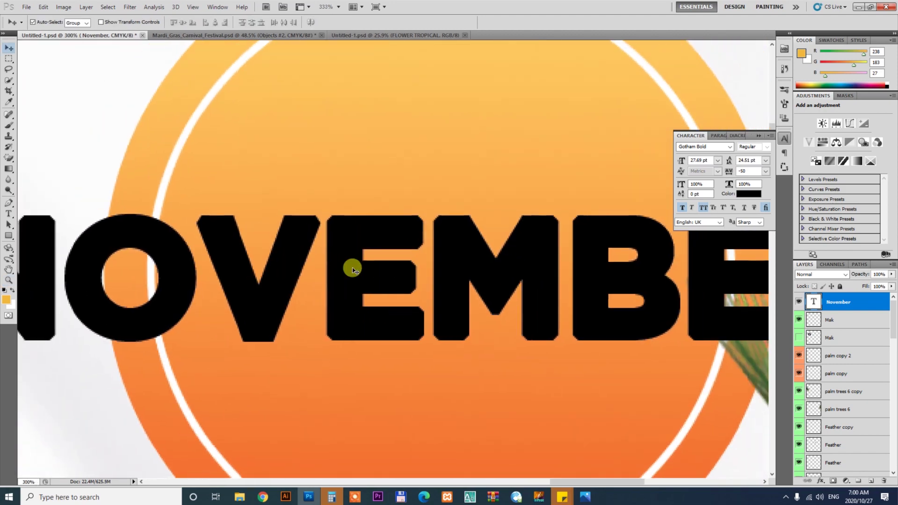
key("v")
key("ctrl+minus")
Scale NOVEMBER down to fit the circle, turn off Faux Bold, and lower it.
key("ctrl+t")
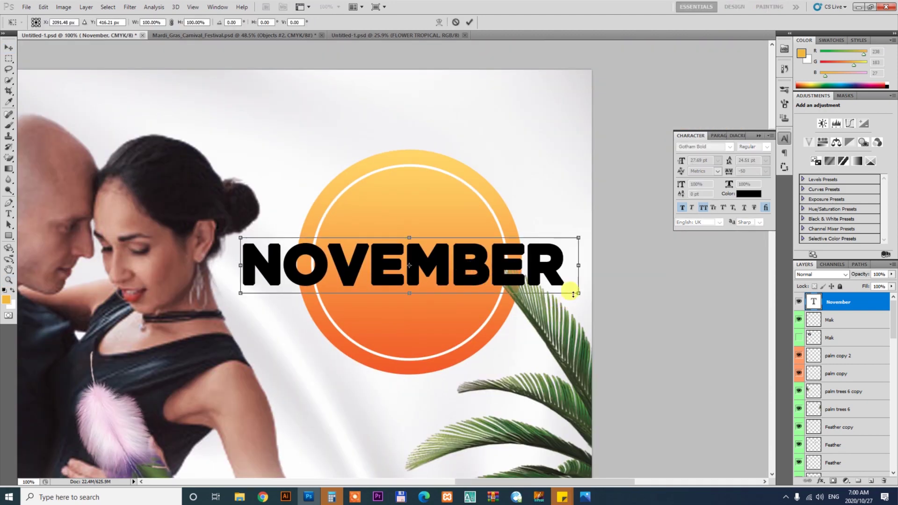
left_click_drag(578, 291, 496, 289)
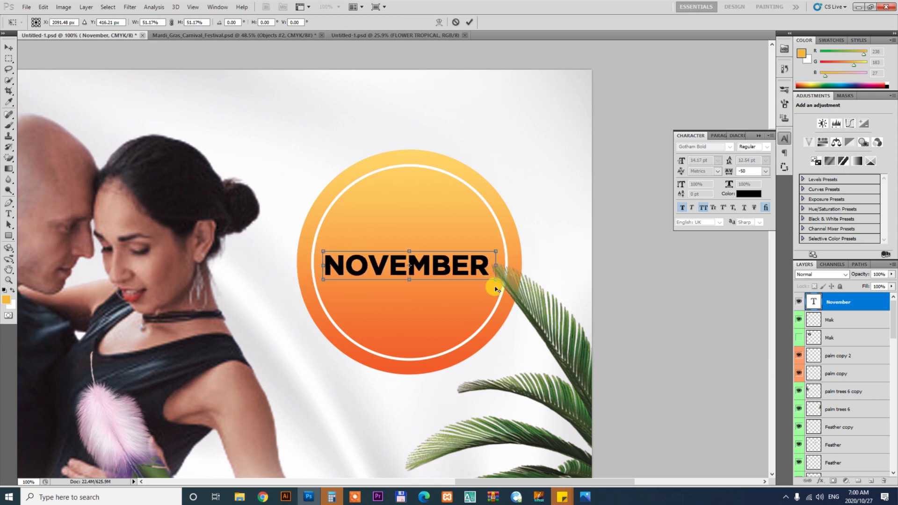
key("Return")
left_click(684, 207)
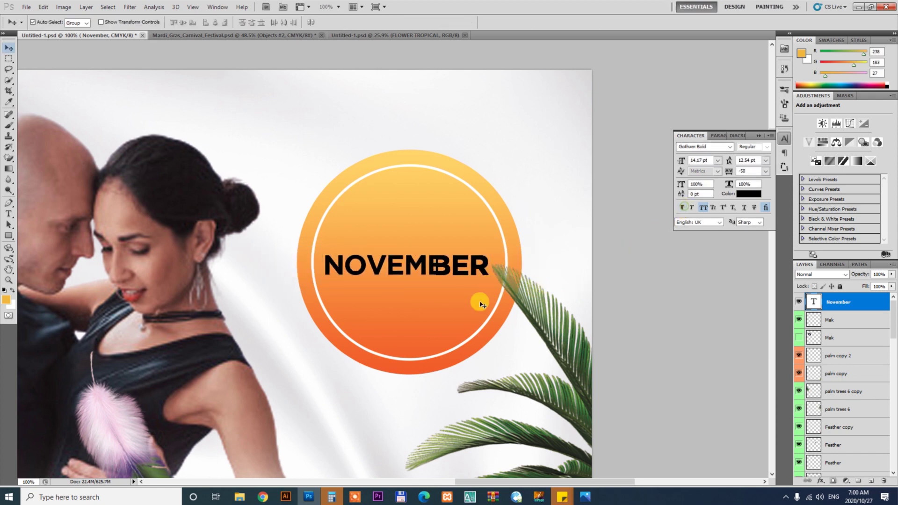
mouse_move(452, 270)
left_mouse_down()
mouse_move(456, 288)
mouse_move(455, 236)
left_mouse_up()
Duplicate NOVEMBER, retype the copy as 14, enlarge it about four times and centre it above NOVEMBER.
key("t")
left_click(449, 236)
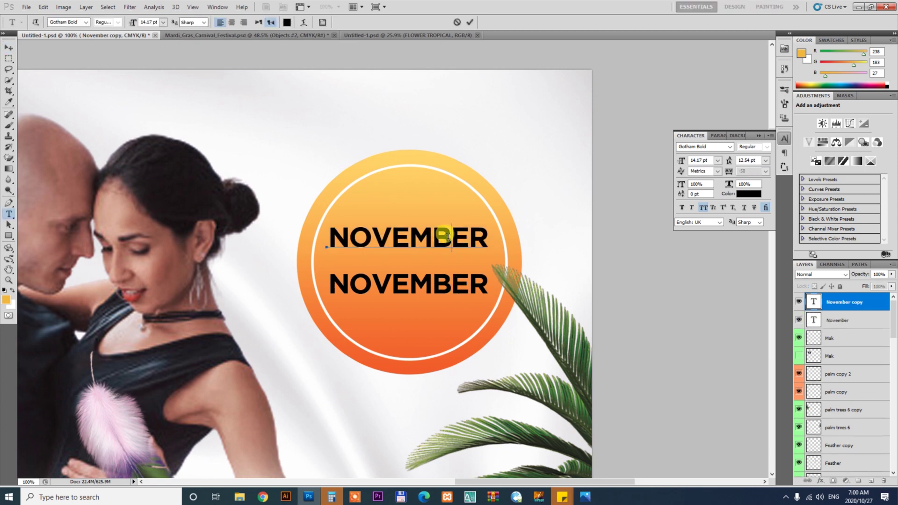
key("ctrl+a")
type("14")
key("ctrl+Return")
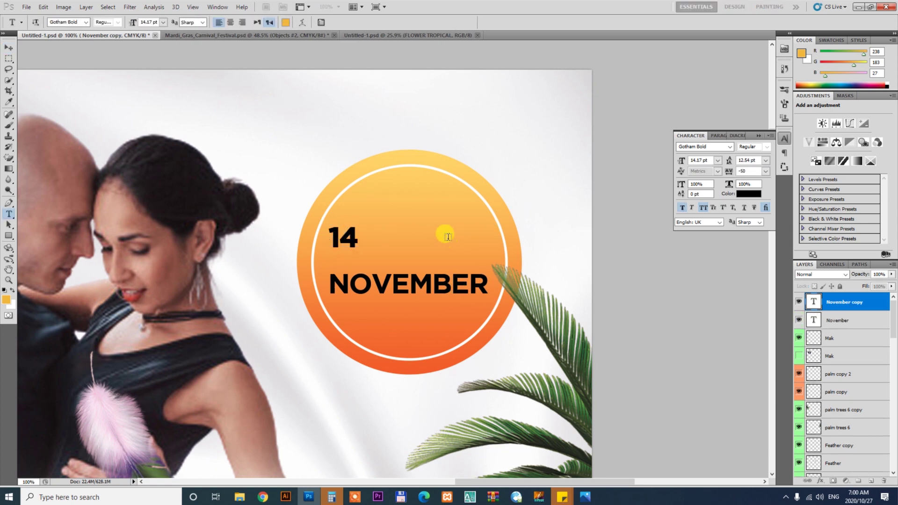
key("v")
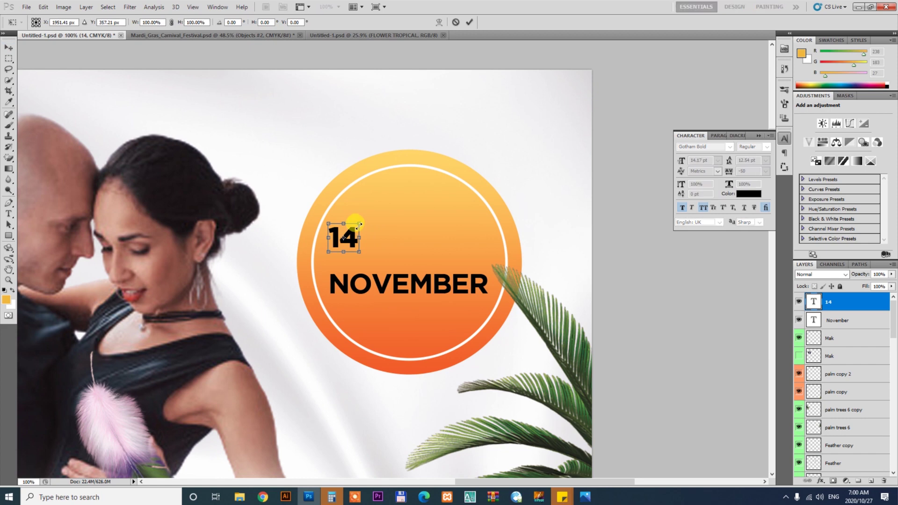
left_click_drag(360, 225, 394, 168)
key("Return")
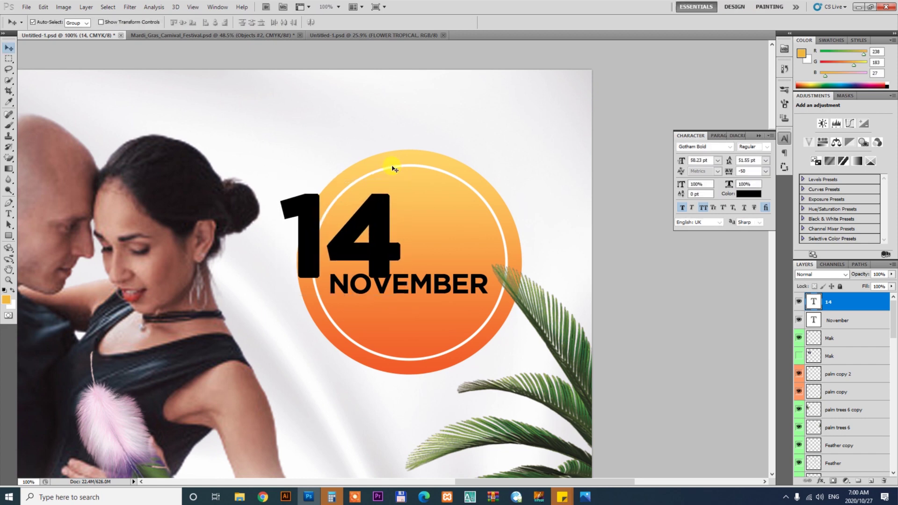
left_click_drag(378, 253, 444, 245)
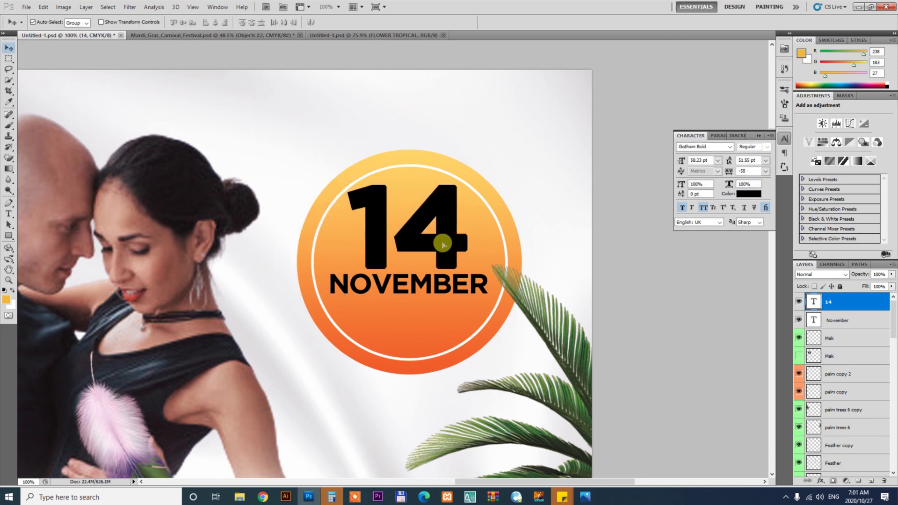
Move the 14 NOVEMBER date down inside the circle and tilt it about -18°.
left_click(447, 285, "shift")
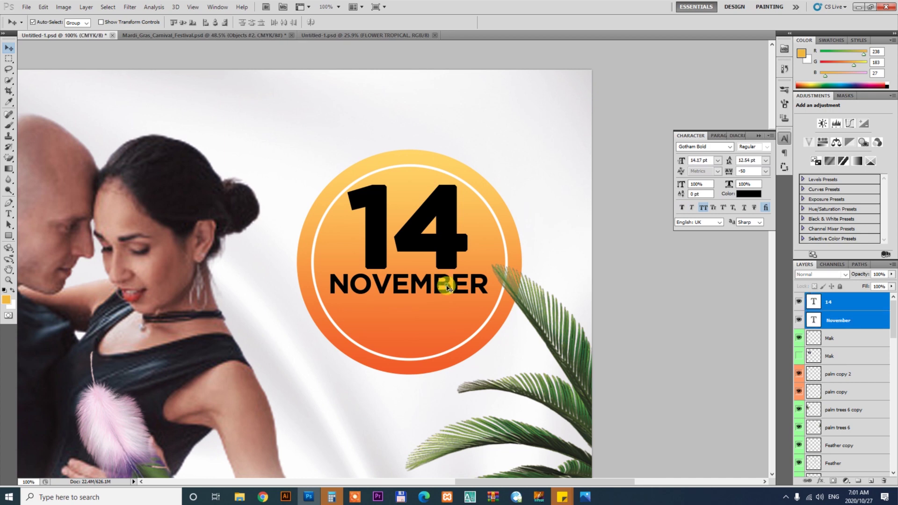
left_click_drag(447, 287, 447, 298)
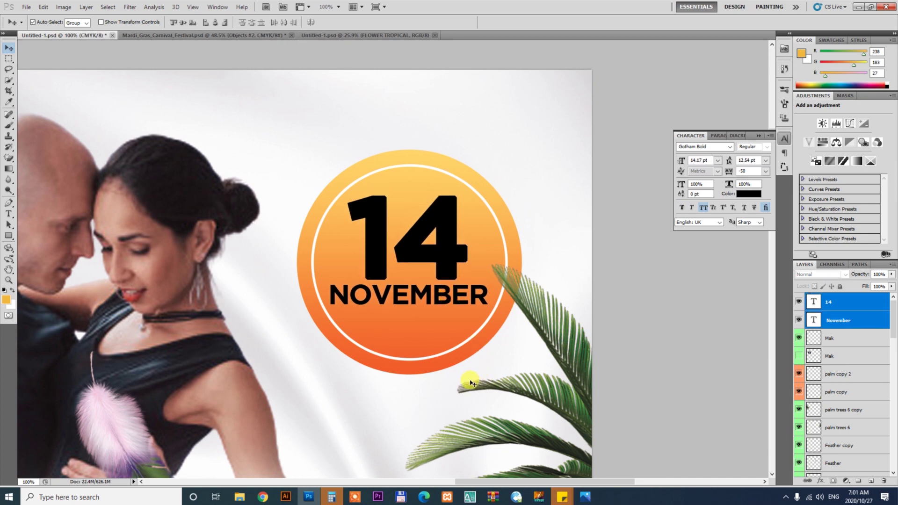
key("ctrl+t")
mouse_move(475, 354)
left_mouse_down()
mouse_move(500, 320)
mouse_move(494, 326)
left_mouse_up()
key("Return")
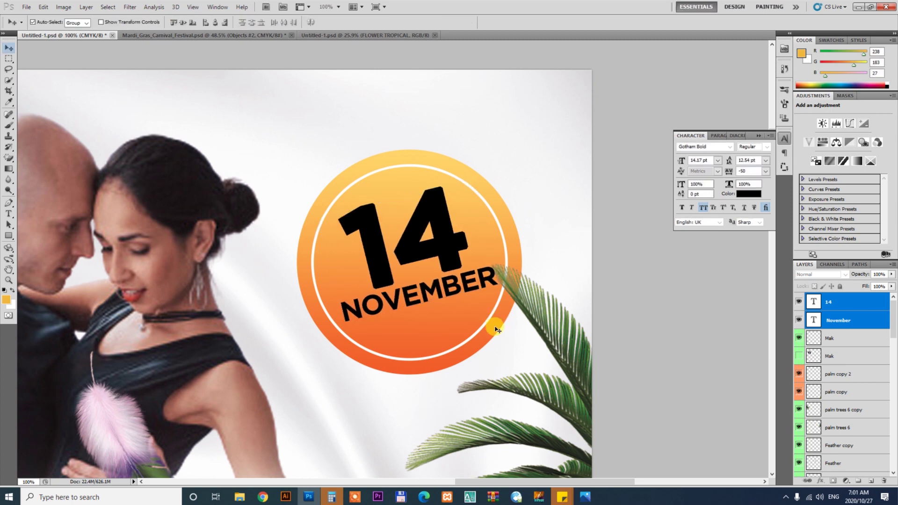
key("ctrl+0")
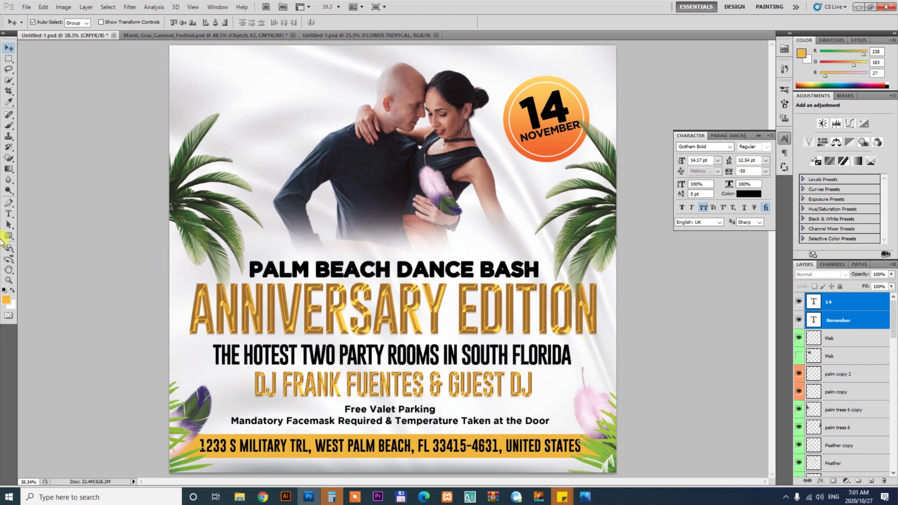
Draw a yellow rounded rectangle at the flyer's top-left and nudge it right and up.
left_click(9, 235)
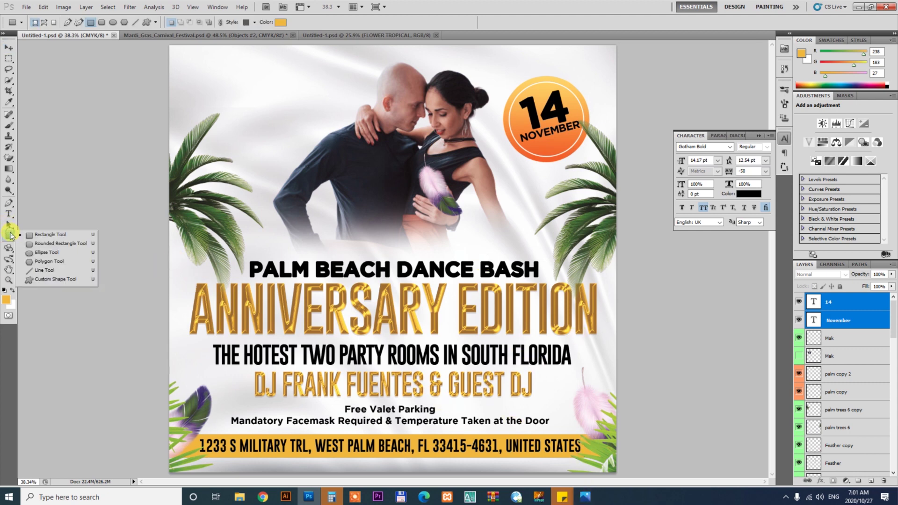
left_click(45, 244)
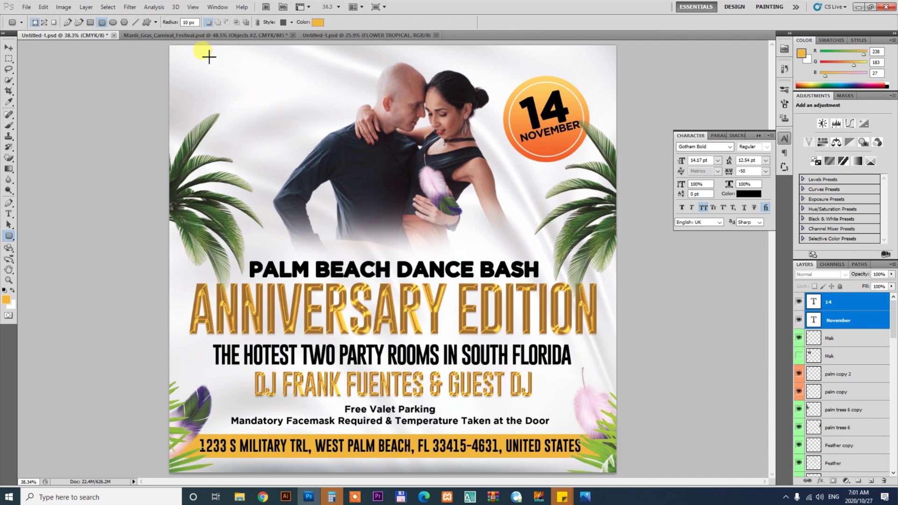
left_click_drag(200, 46, 277, 148)
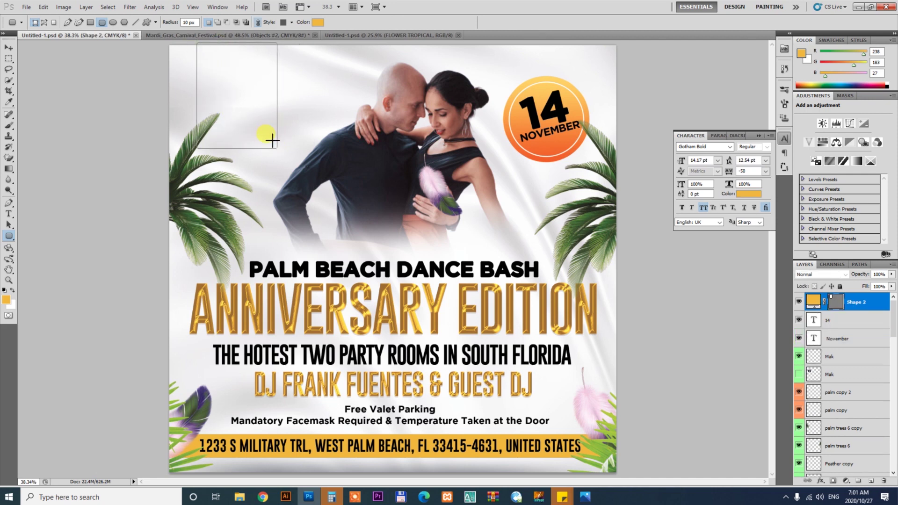
key("v")
left_click_drag(260, 85, 280, 78)
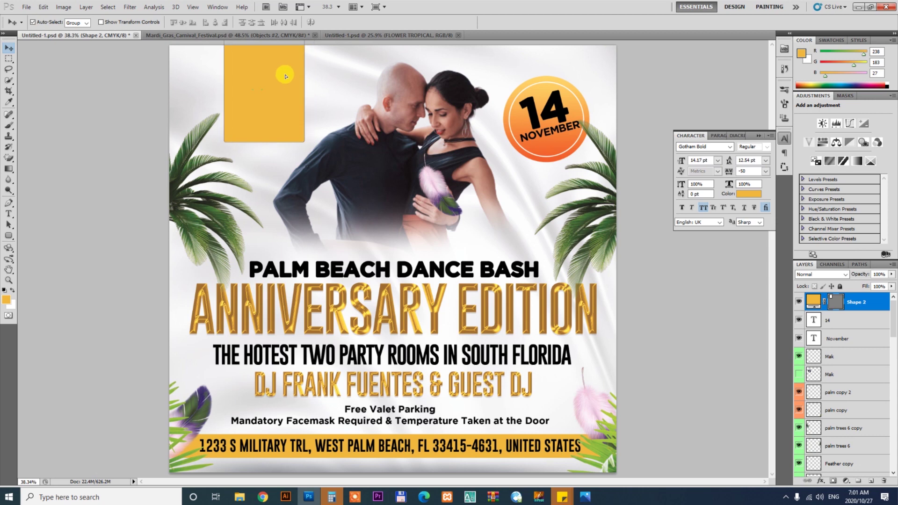
Open the orange circle's Gradient Fill settings and confirm them unchanged.
left_click(564, 159)
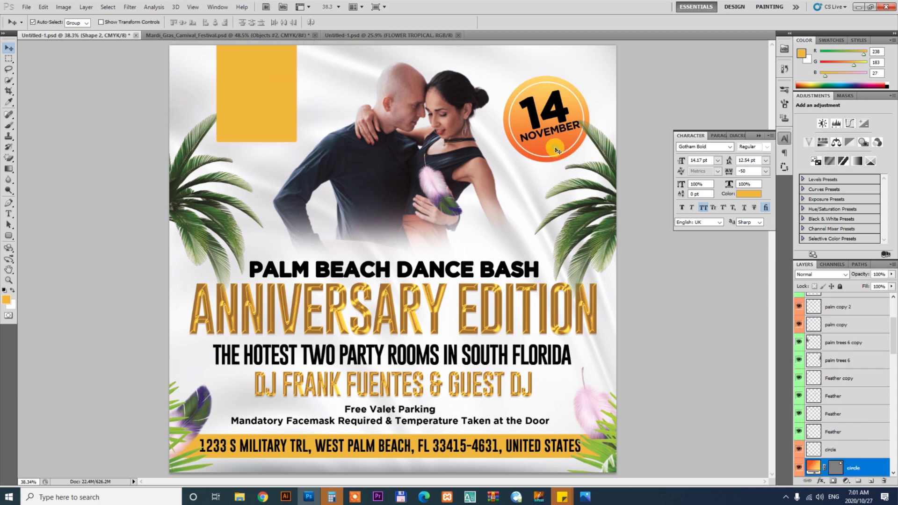
right_click(861, 468)
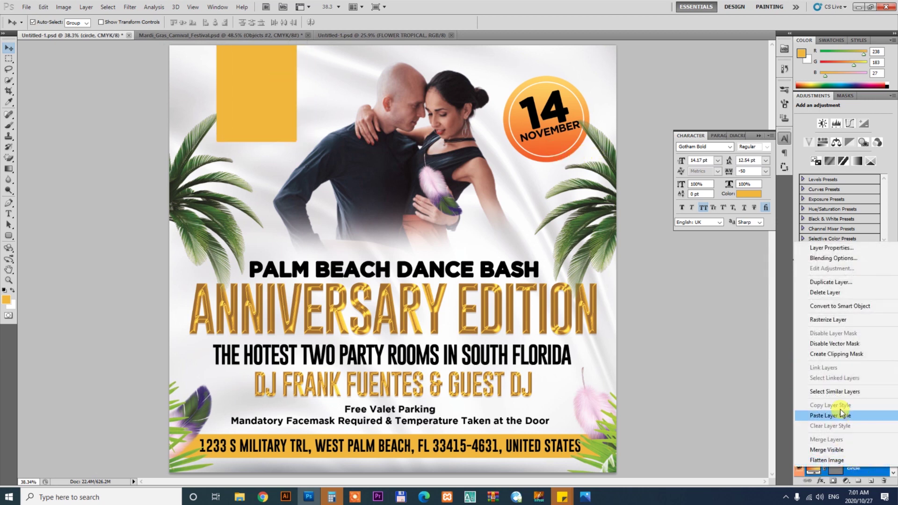
key("Escape")
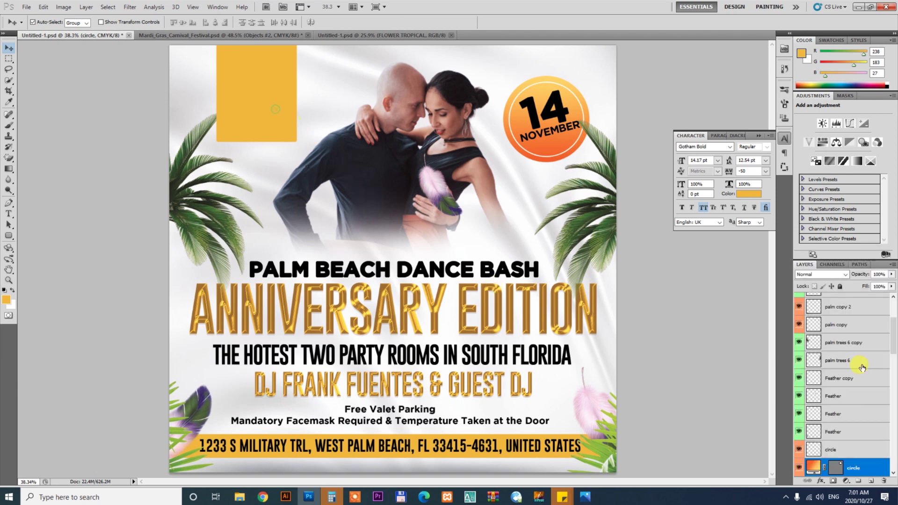
double_click(813, 467)
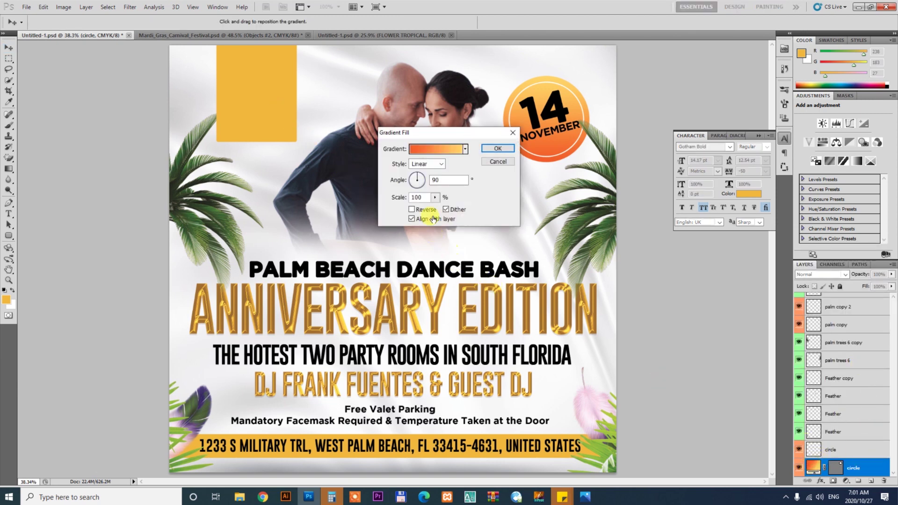
left_click(499, 152)
Start a gradient overlay on the yellow rectangle, browse its presets, then cancel it.
left_click(277, 92)
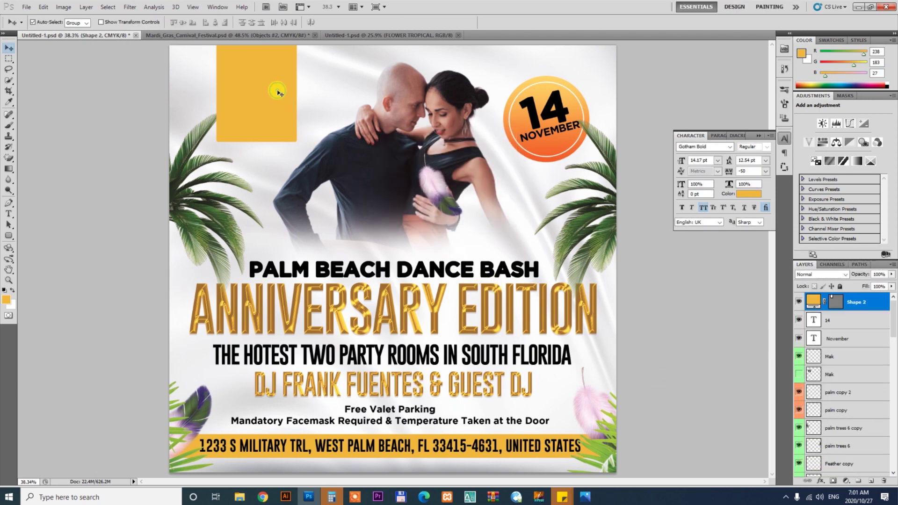
right_click(869, 306)
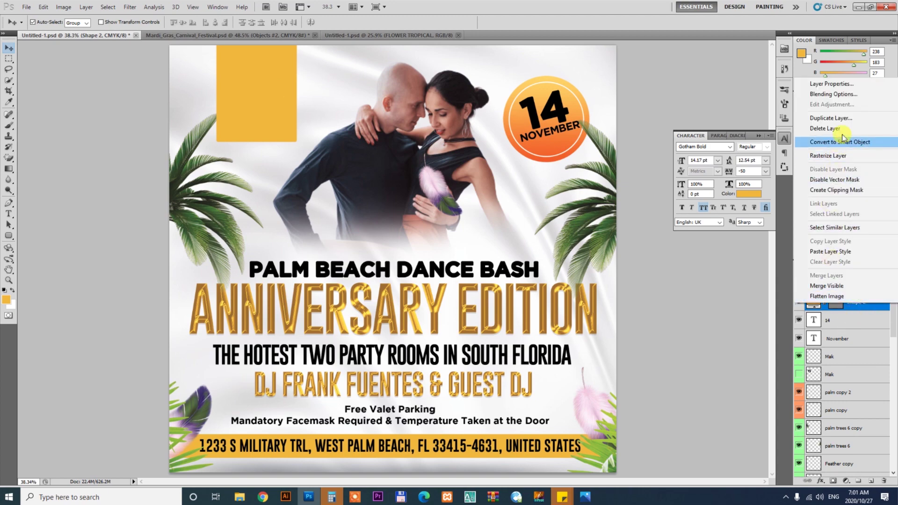
left_click(851, 97)
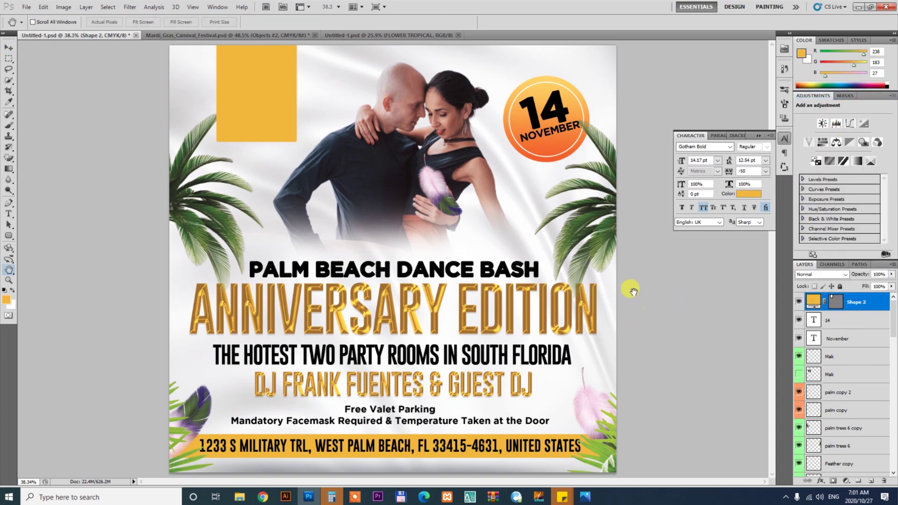
left_click(351, 226)
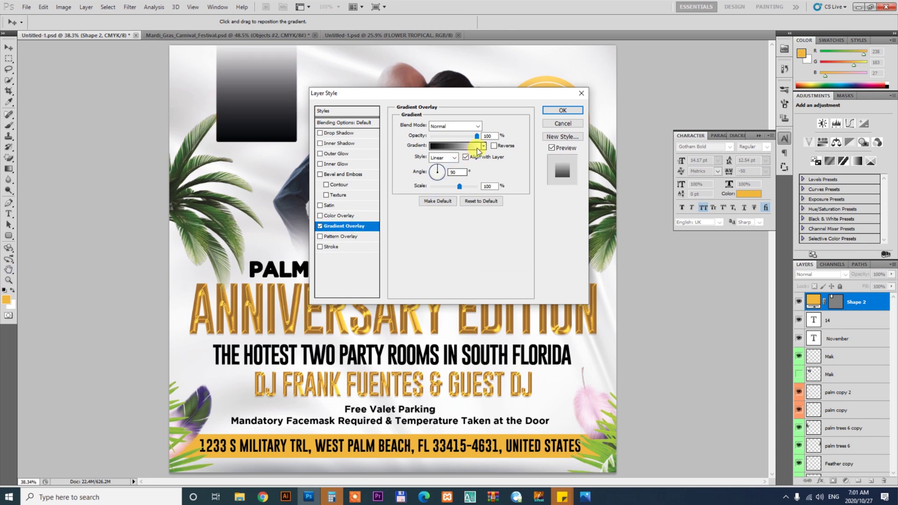
left_click(485, 146)
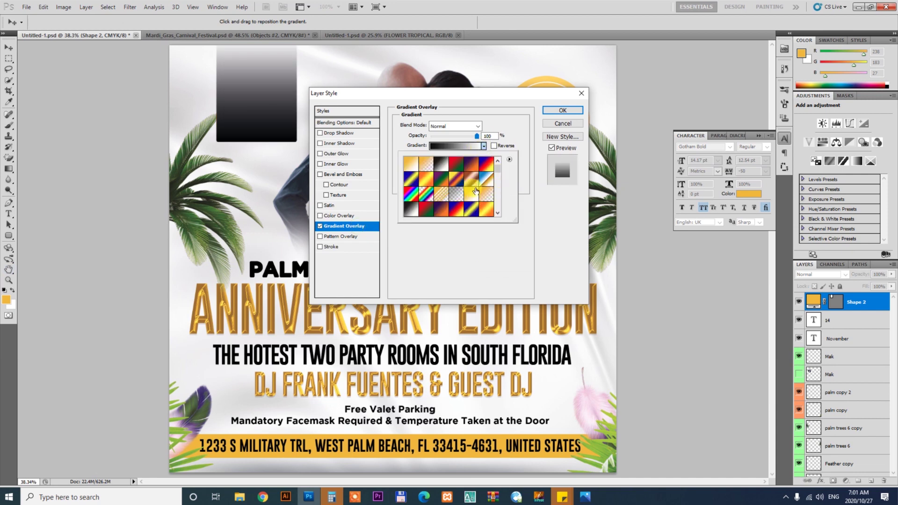
left_click_drag(499, 168, 501, 181)
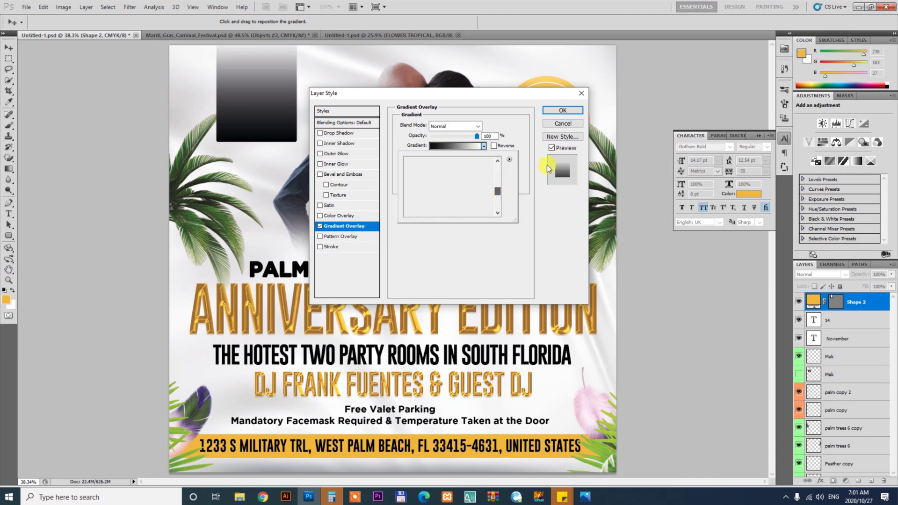
key("Escape")
key("Escape")
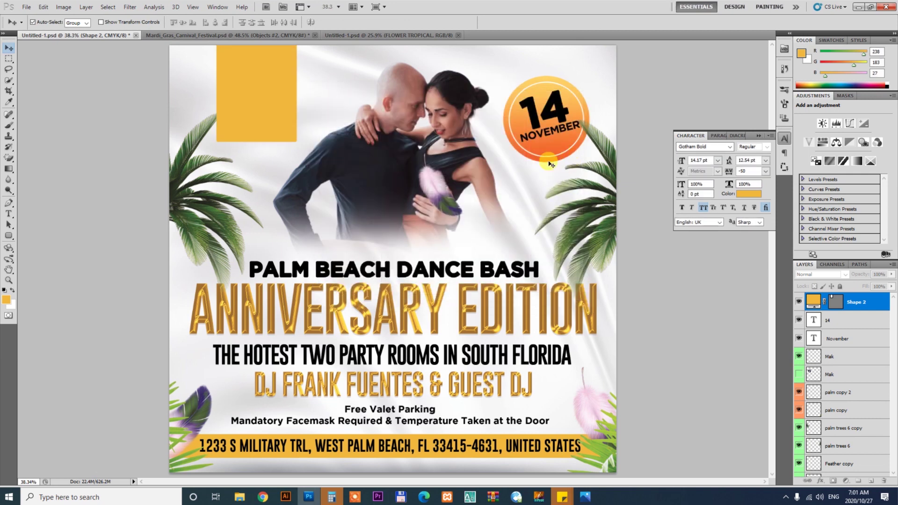
Reopen the circle's Gradient Fill and browse the gradient preset menu, closing the save window.
left_click(550, 163)
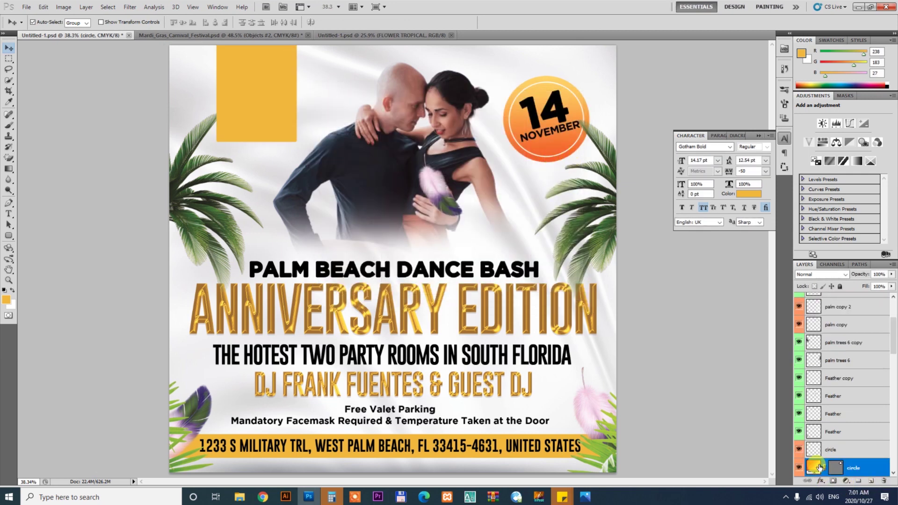
double_click(819, 466)
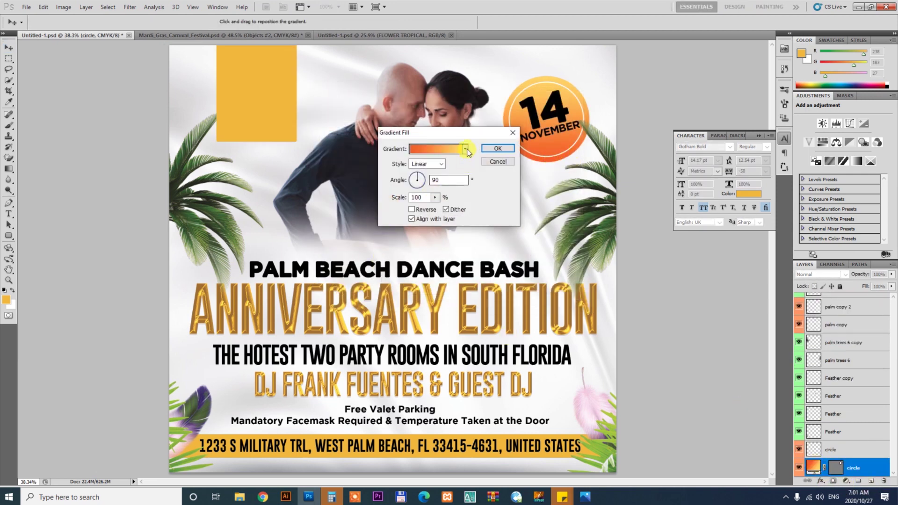
left_click(466, 149)
left_click(465, 149)
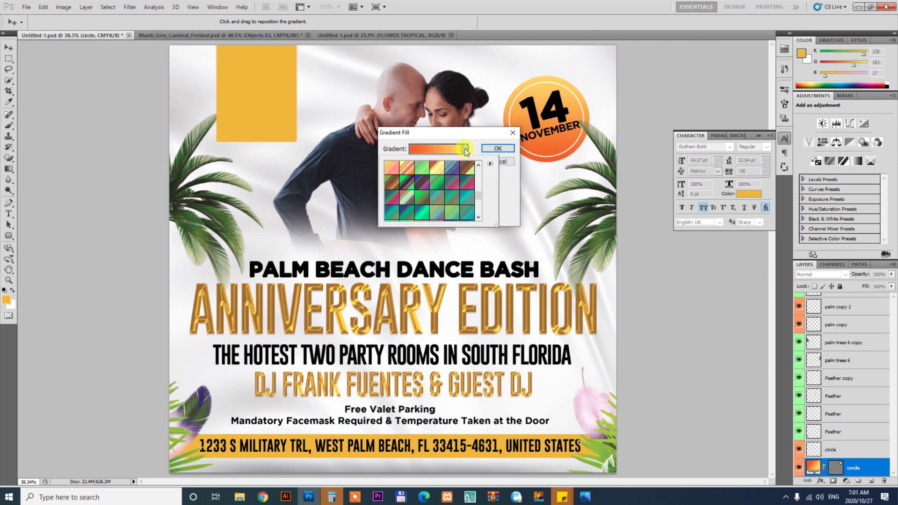
left_click(490, 164)
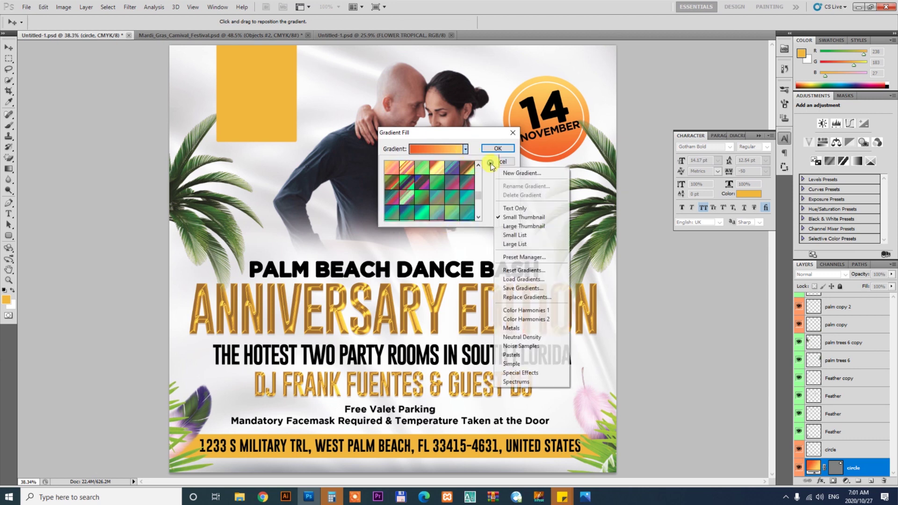
left_click(532, 287)
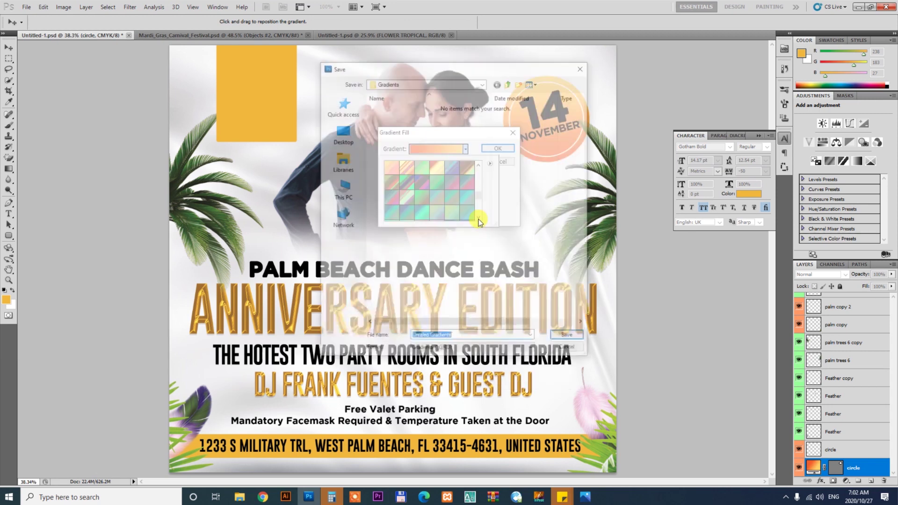
left_click(568, 351)
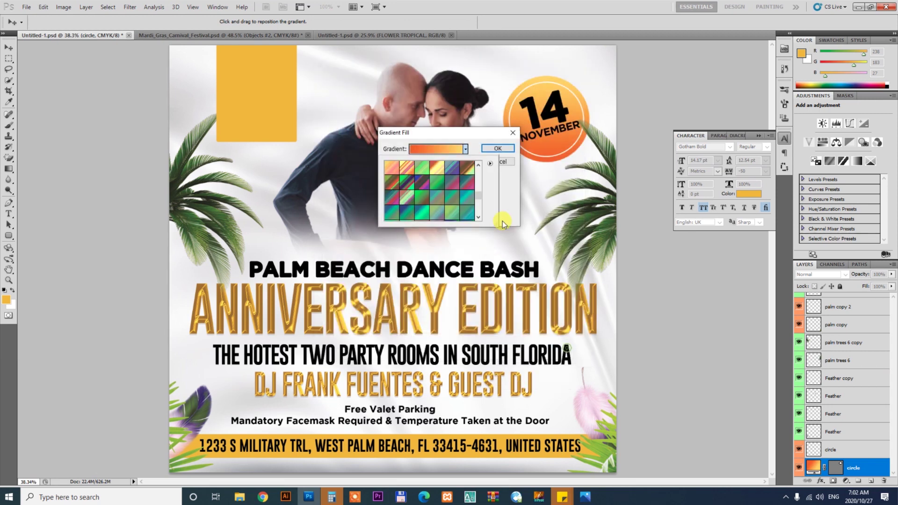
Store the circle's orange gradient as a new preset and close Gradient Fill.
left_click(490, 164)
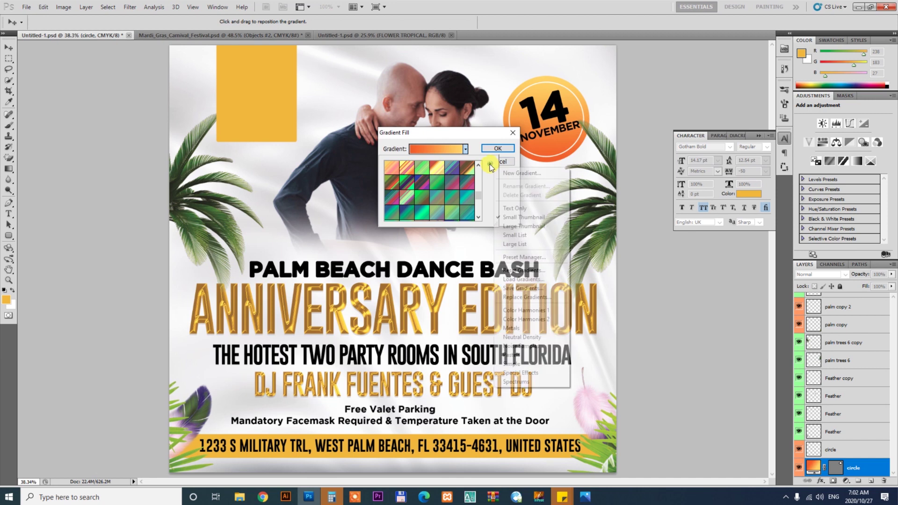
left_click(538, 169)
left_click(553, 165)
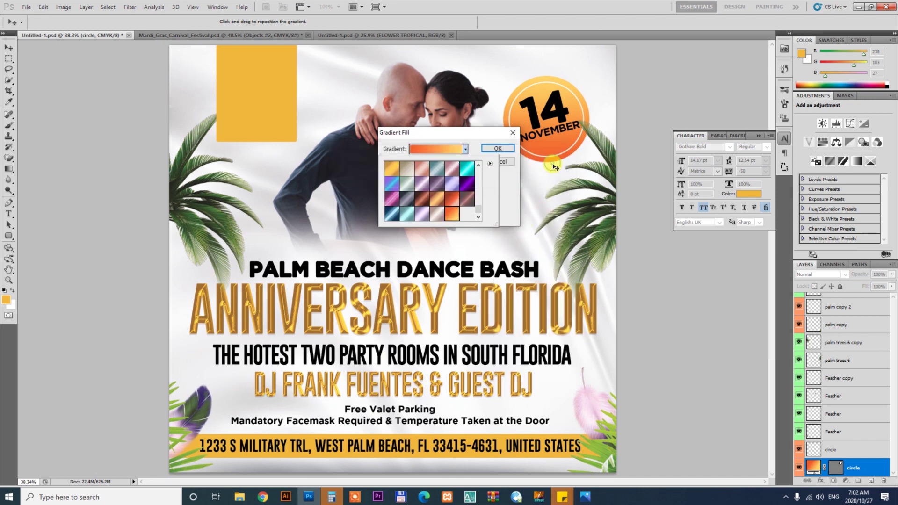
left_click(512, 161)
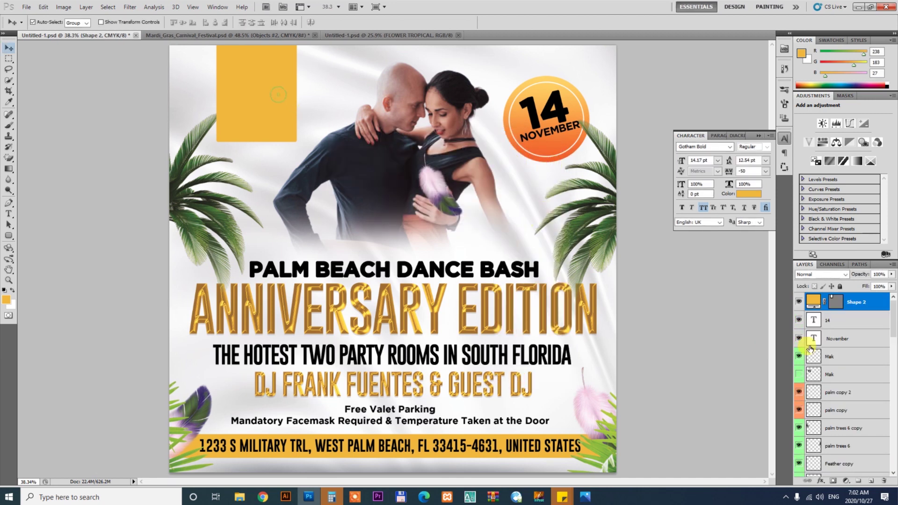
Give Shape 2 an orange-yellow gradient overlay preset, then copy the party-rooms headline to the top.
right_click(870, 302)
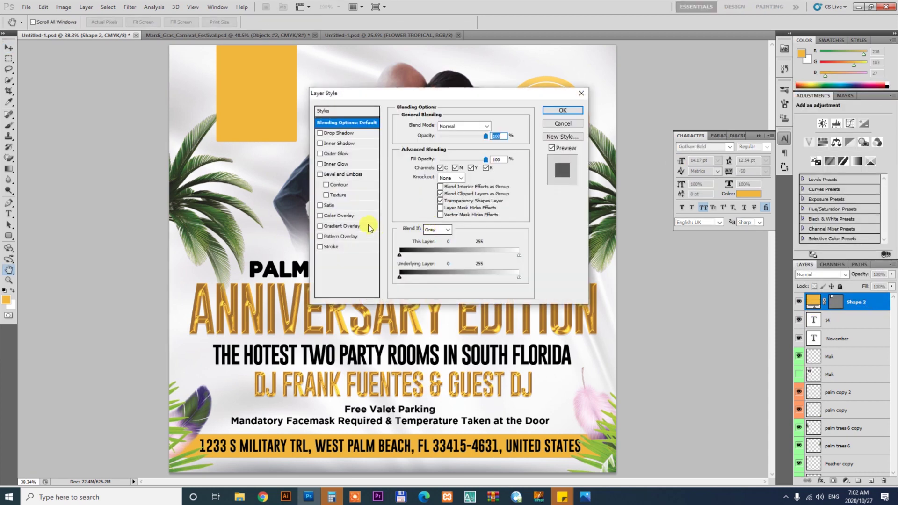
left_click(344, 226)
left_click(482, 146)
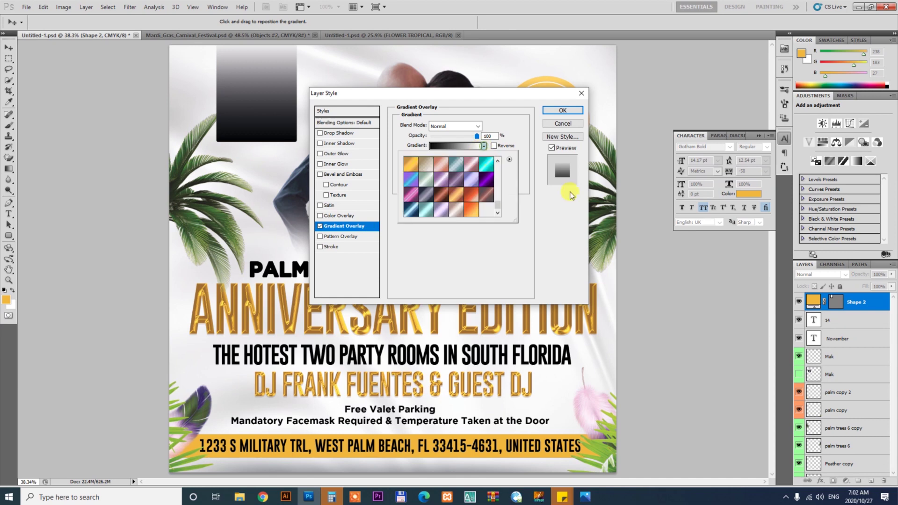
left_click(472, 214)
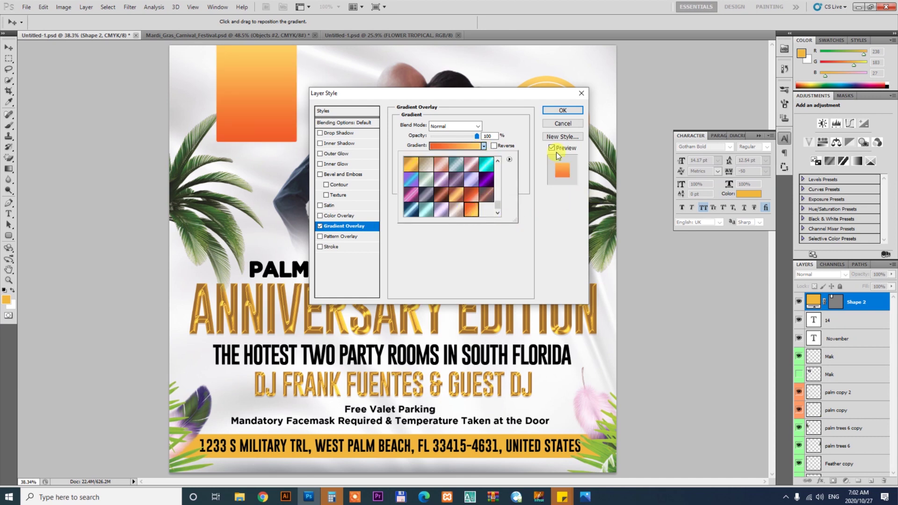
left_click(563, 113)
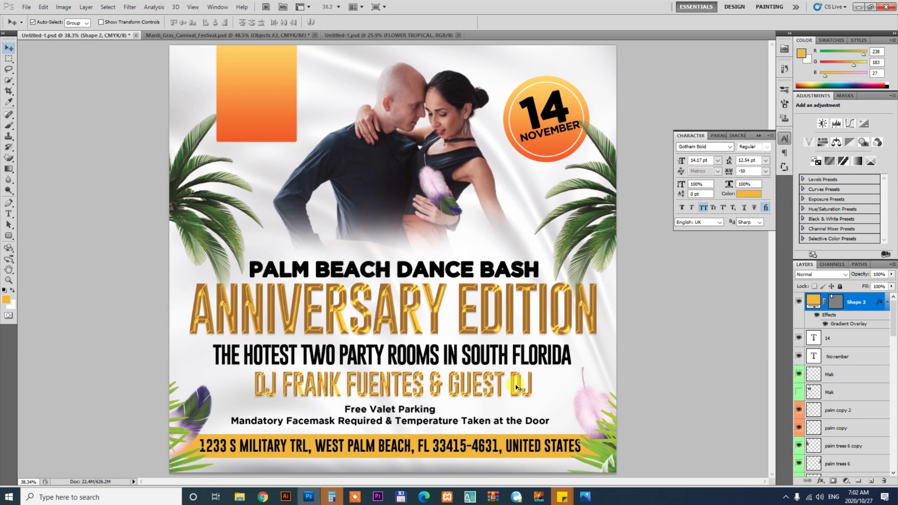
left_click_drag(542, 356, 530, 77)
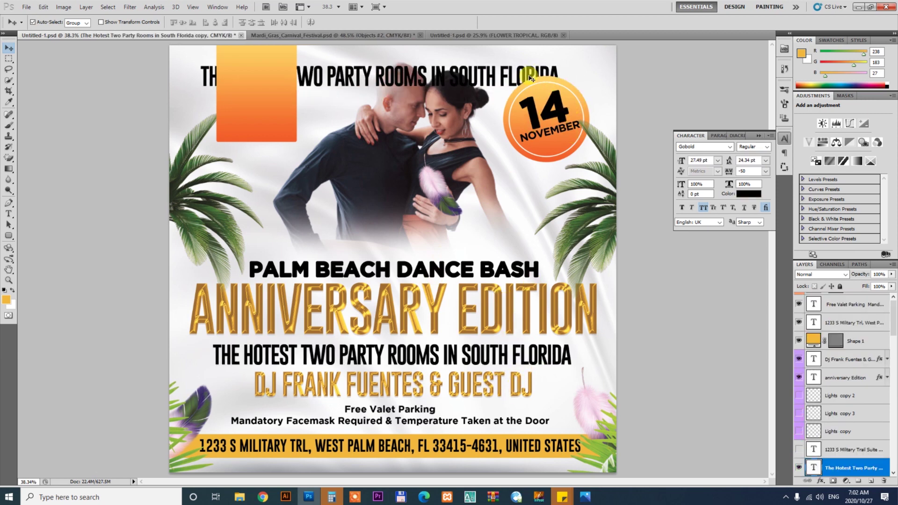
Check the 'Cover price $20.00' line in Fiverr's order requirements, then return to Photoshop.
left_click(263, 497)
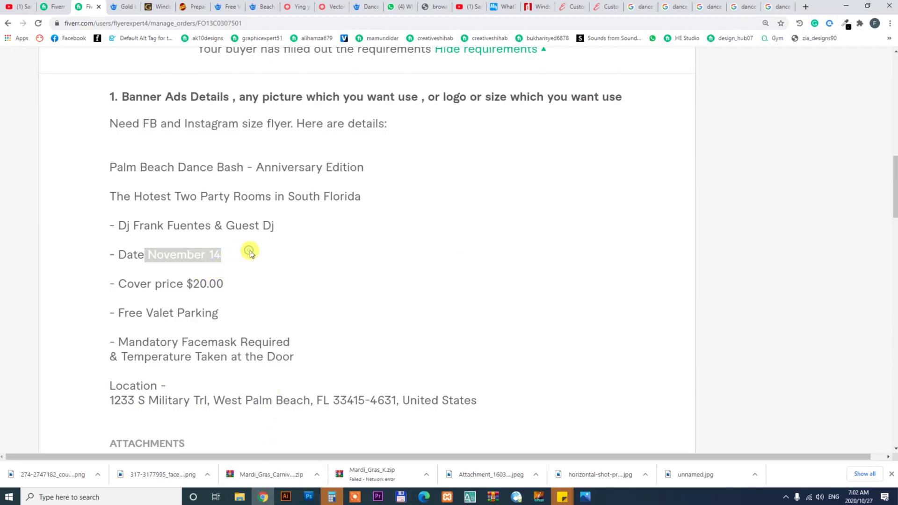
left_click_drag(121, 285, 218, 284)
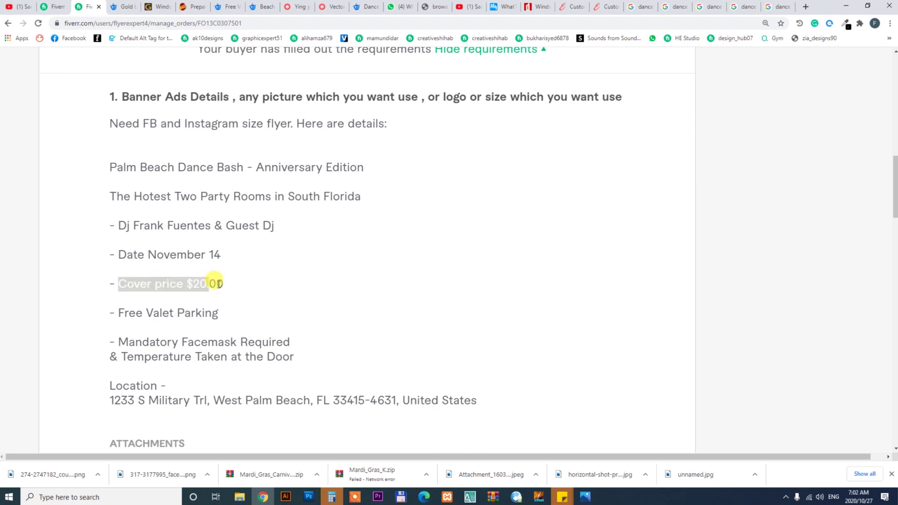
left_click(309, 497)
Retype the copied headline at the top as COVER PRICE $20.00.
left_click_drag(233, 73, 475, 178)
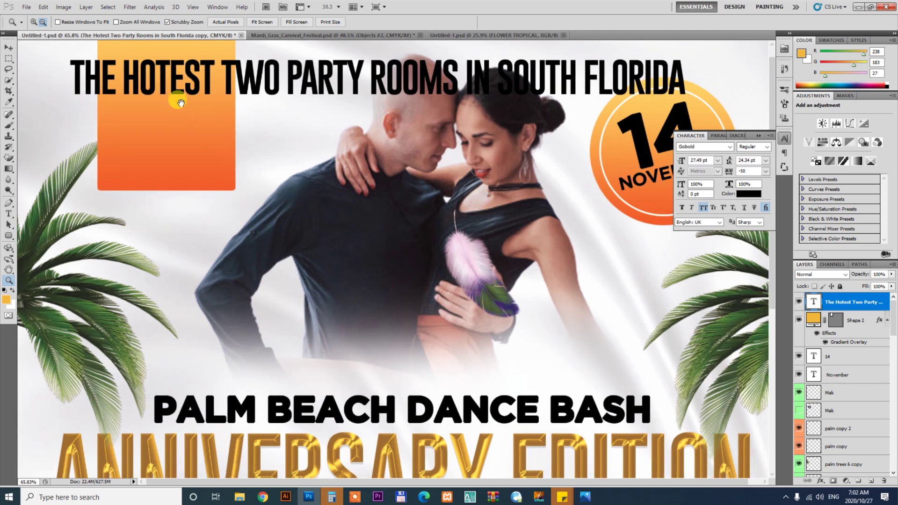
key("ctrl+minus")
key("v")
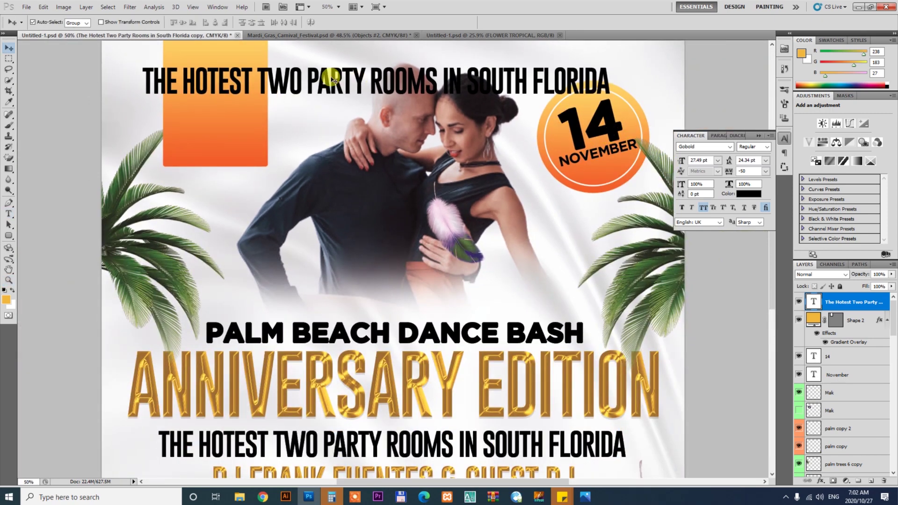
key("t")
triple_click(246, 84)
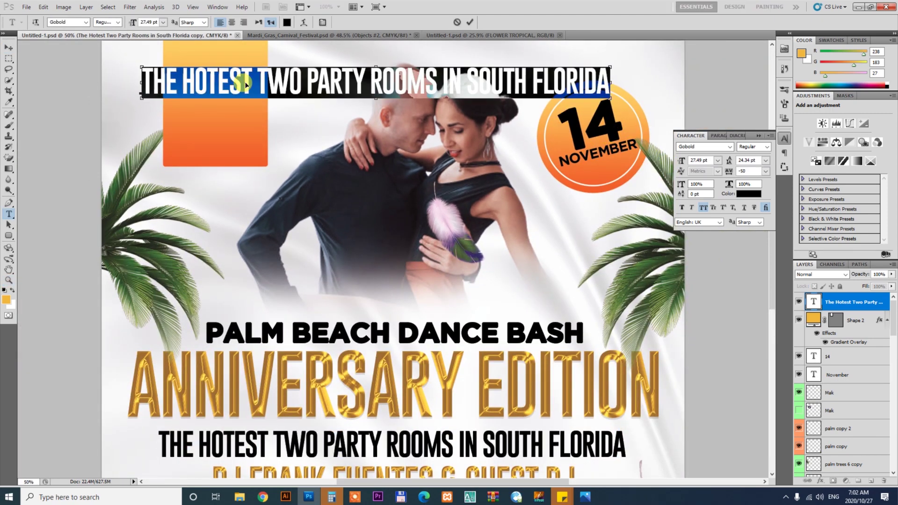
type("COVER PRICE $20.00")
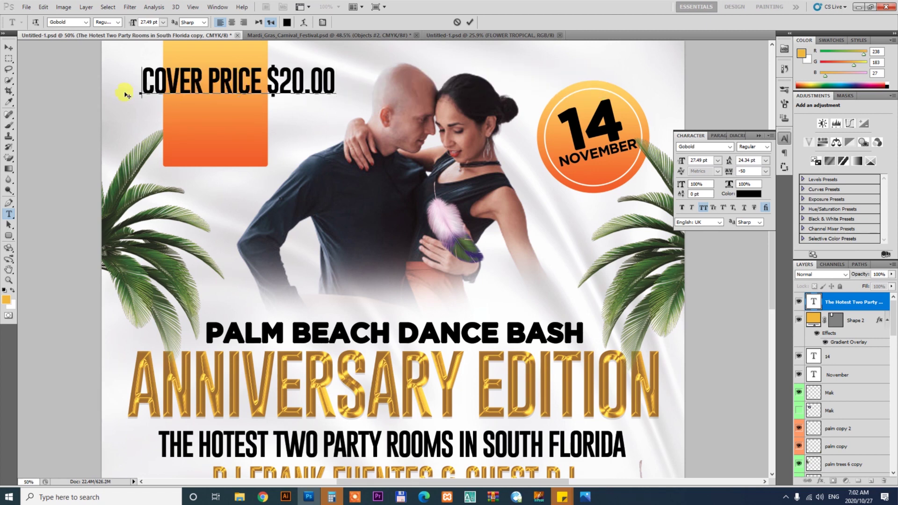
left_click(14, 49)
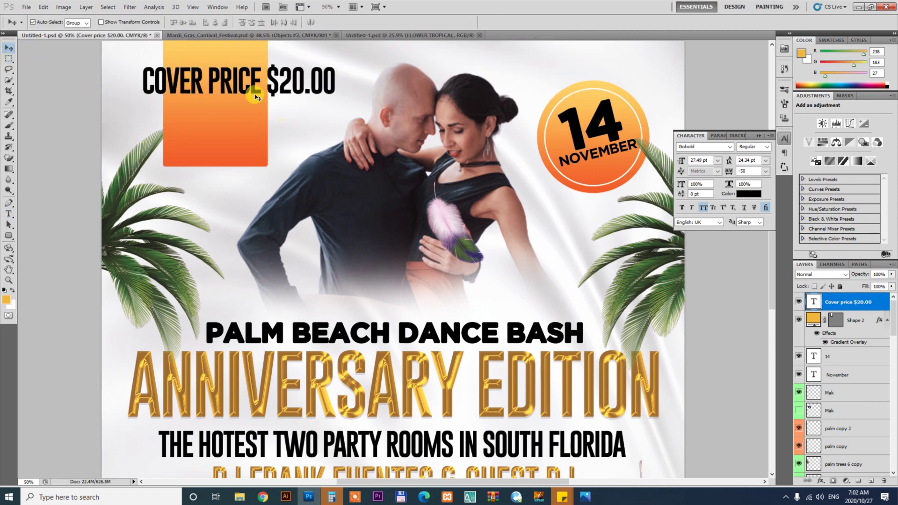
Duplicate the line, retype the upper copy as 20$ and enlarge it across the orange box.
mouse_move(247, 94)
left_mouse_down()
mouse_move(250, 182)
mouse_move(247, 84)
left_mouse_up()
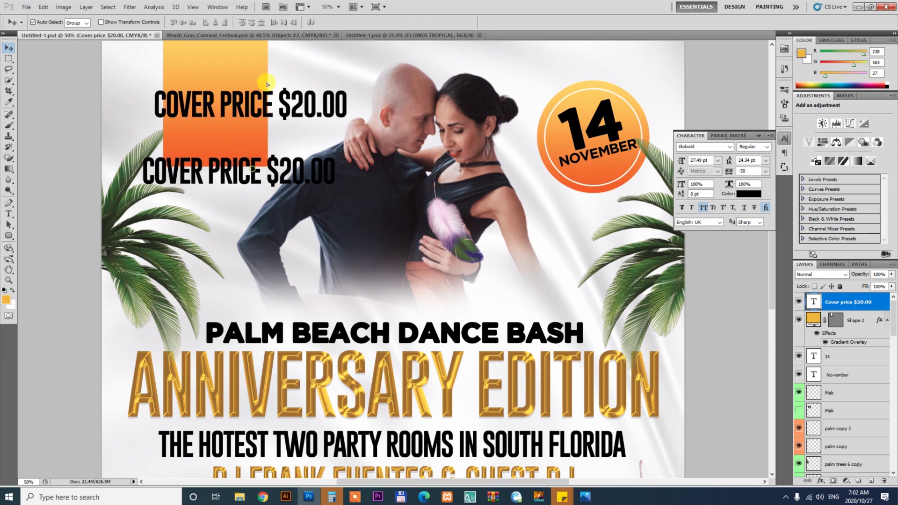
key("t")
left_click(231, 79)
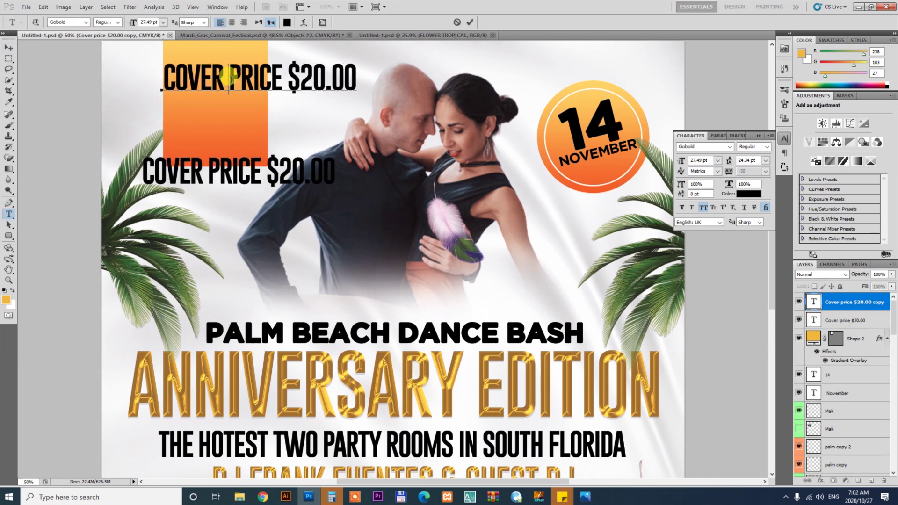
key("ctrl+a")
type("20$")
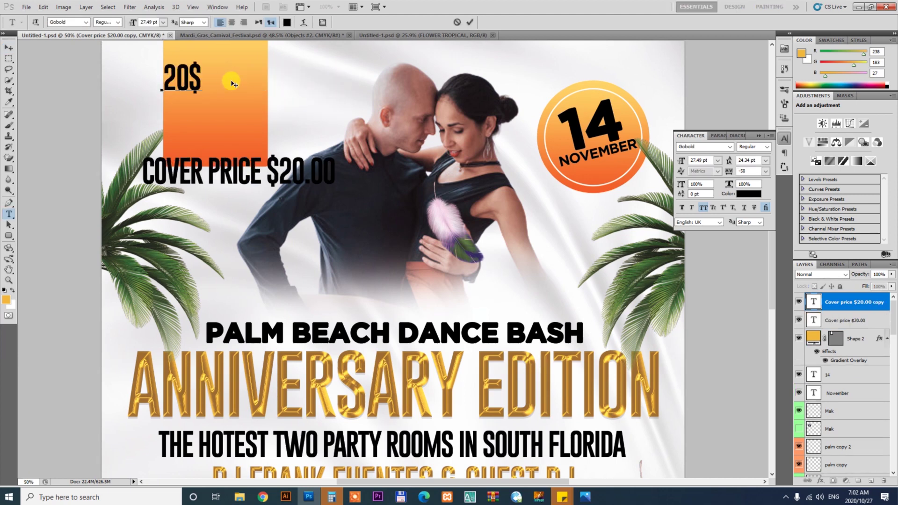
left_click(9, 47)
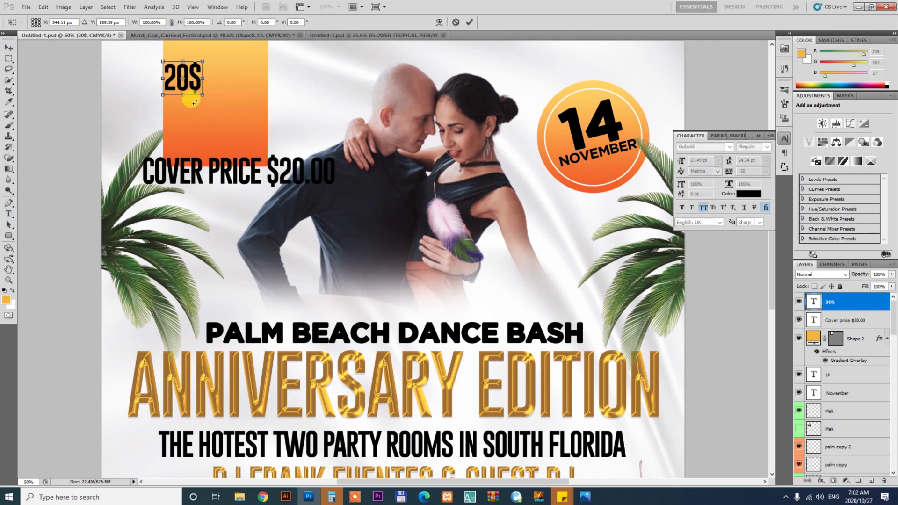
key("ctrl+t")
left_click_drag(202, 93, 243, 114)
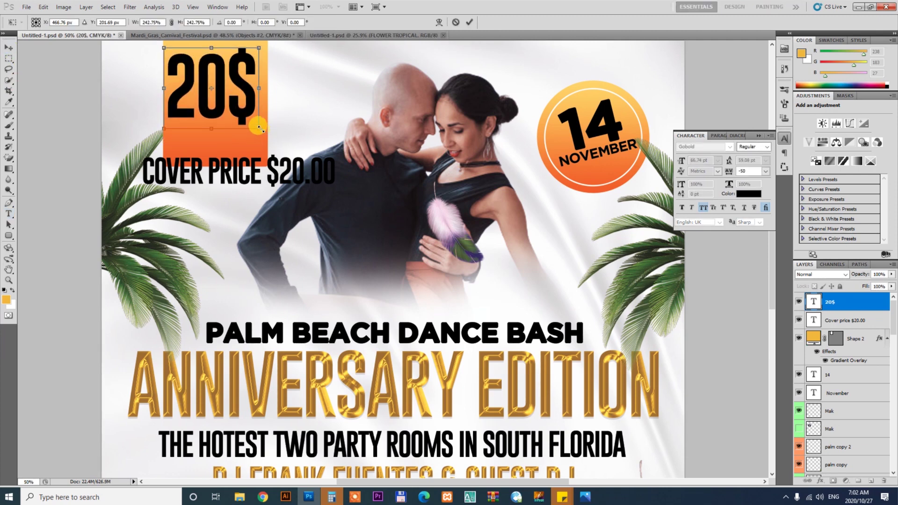
left_click_drag(260, 128, 242, 122)
key("Return")
Set the 20$ text to Gotham Bold with Faux Bold.
key("t")
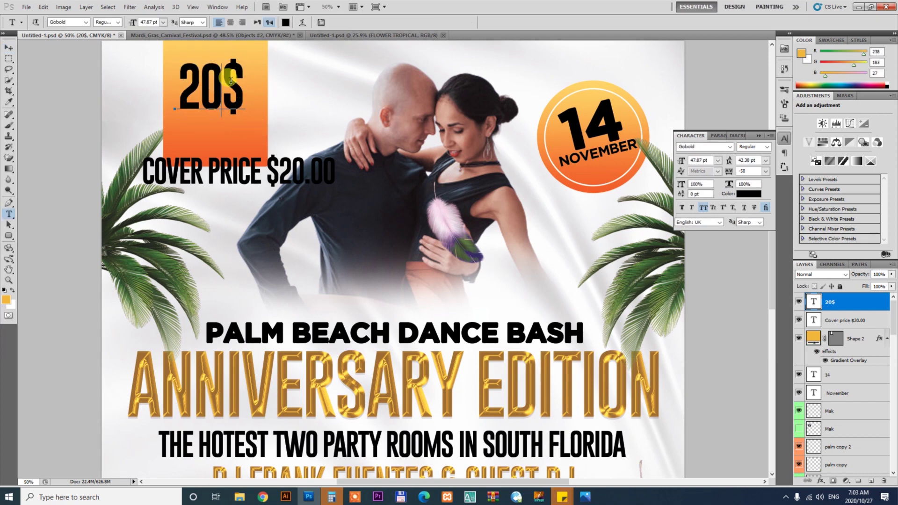
double_click(211, 89)
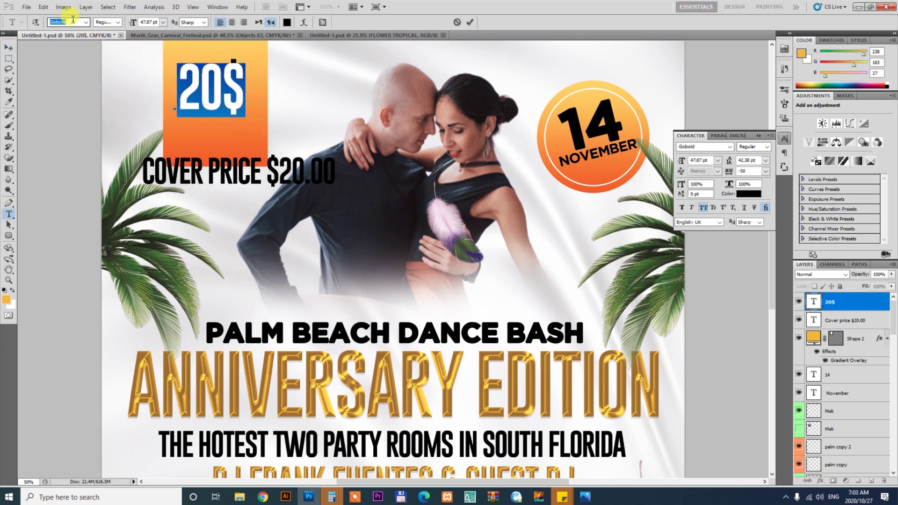
type("Gotham")
key("Return")
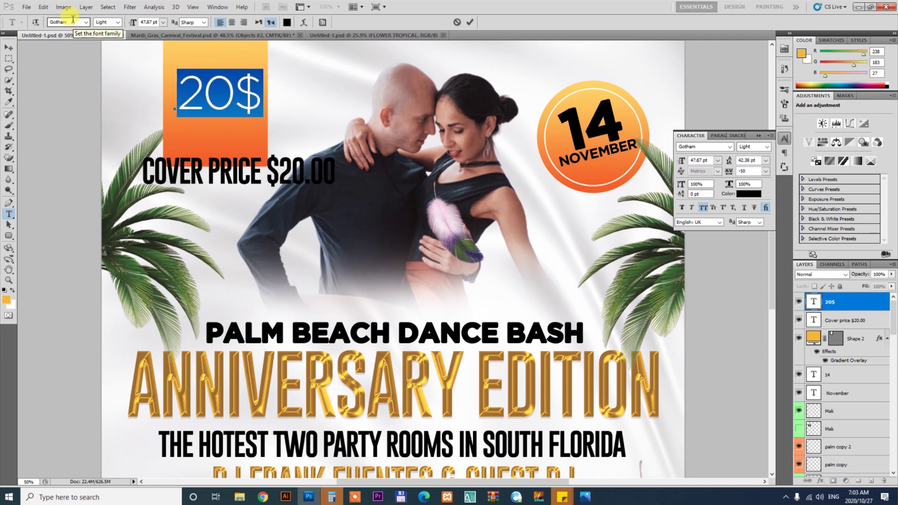
left_click(118, 22)
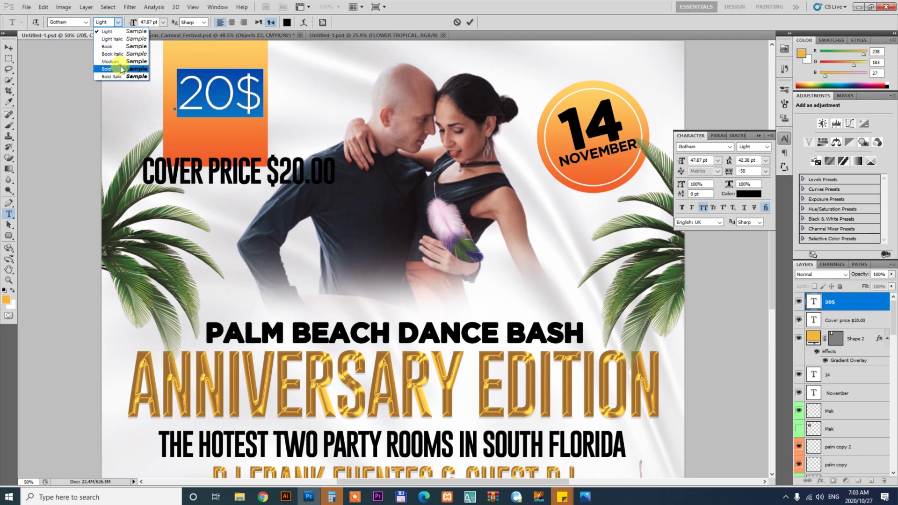
left_click(115, 68)
left_click(9, 49)
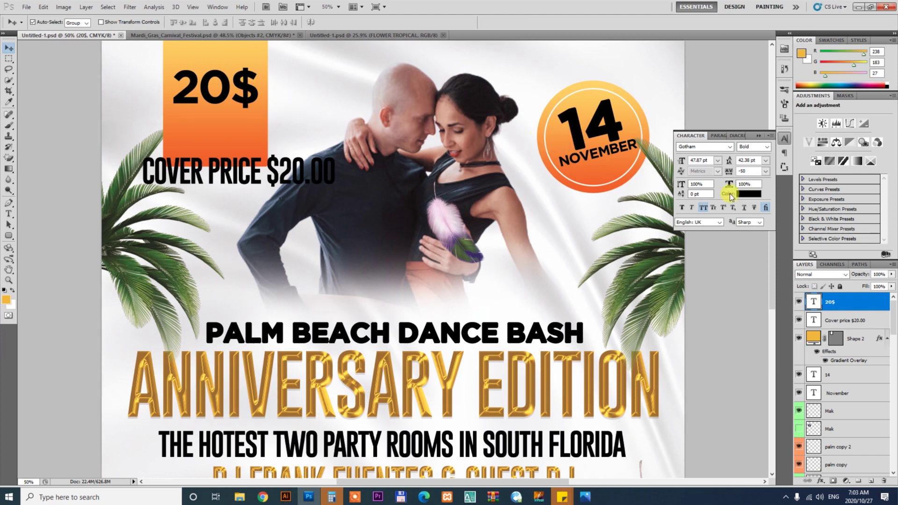
left_click(681, 208)
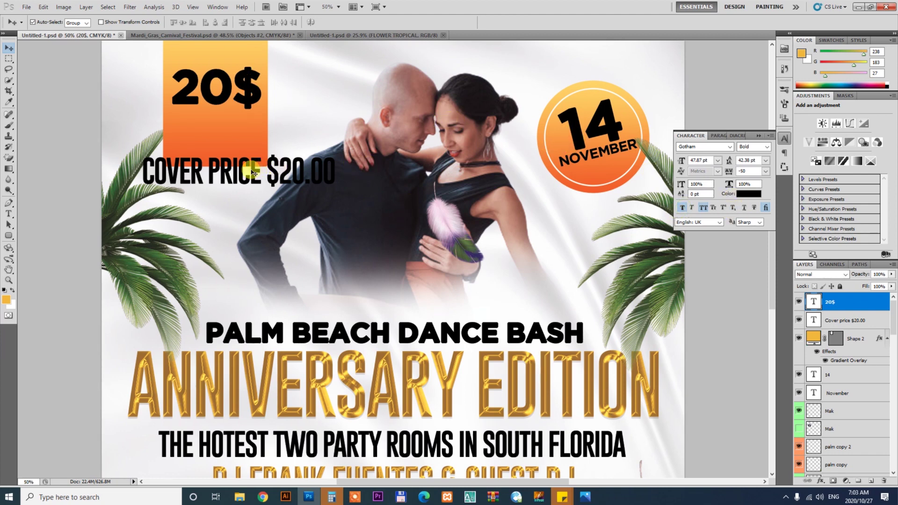
key("t")
left_click(262, 170)
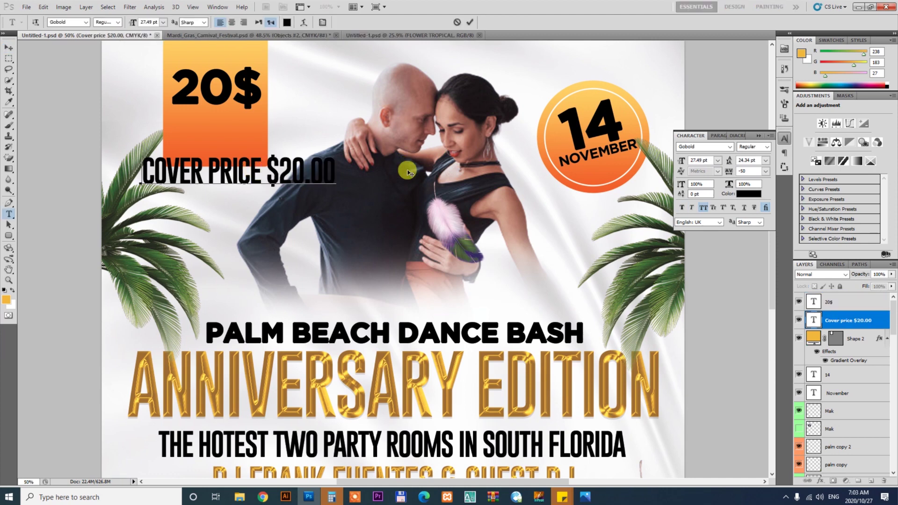
Trim the line to COVER PRICE, move it onto the orange box and shrink it to fit.
key("BackSpace")
key("BackSpace")
key("BackSpace")
key("ctrl+Return")
key("z")
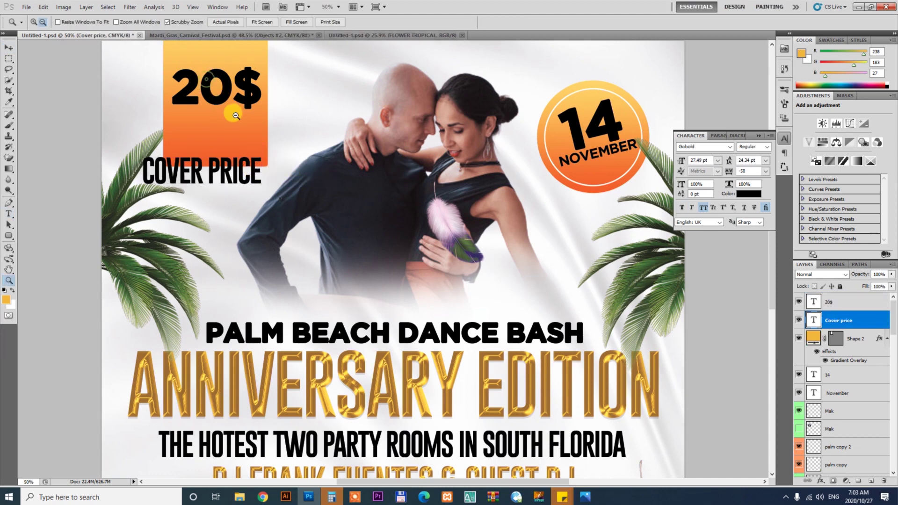
left_click(182, 99)
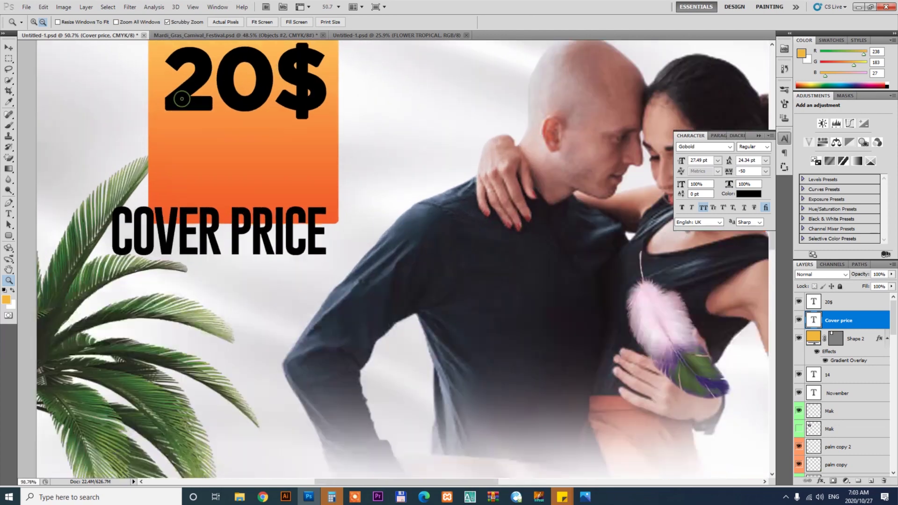
key("v")
left_click_drag(332, 267, 399, 150)
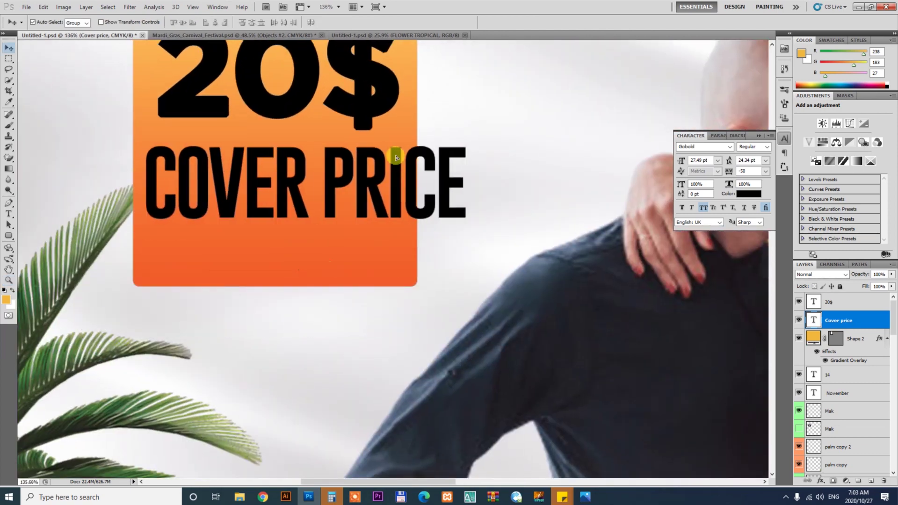
key("ctrl+t")
left_click_drag(469, 229, 402, 220)
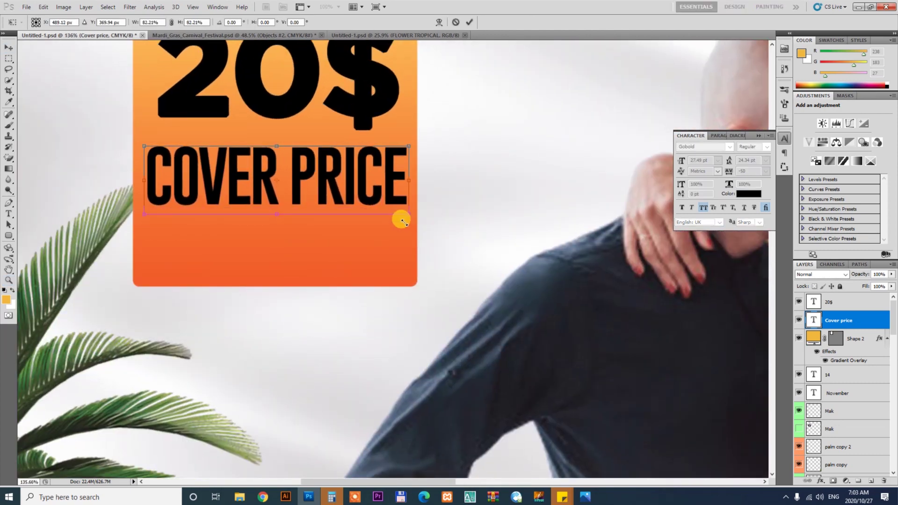
key("Return")
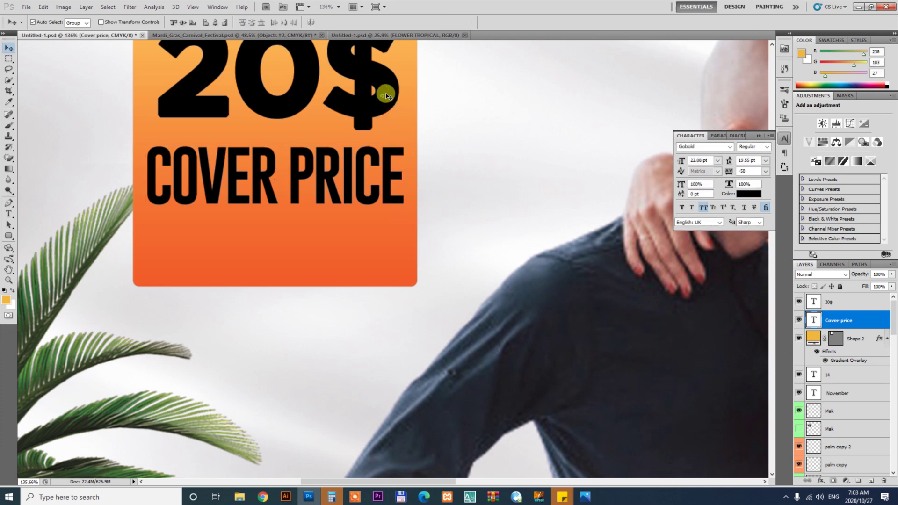
Move the 20$ and COVER PRICE texts down inside the box; a first rotation attempt is cancelled.
left_click(381, 91, "shift")
left_click_drag(381, 90, 381, 145)
key("ctrl+0")
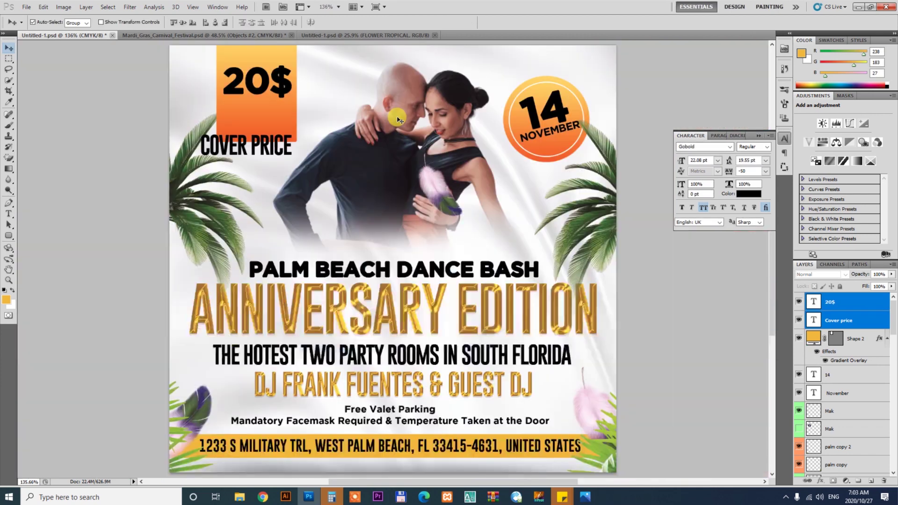
left_click(281, 65)
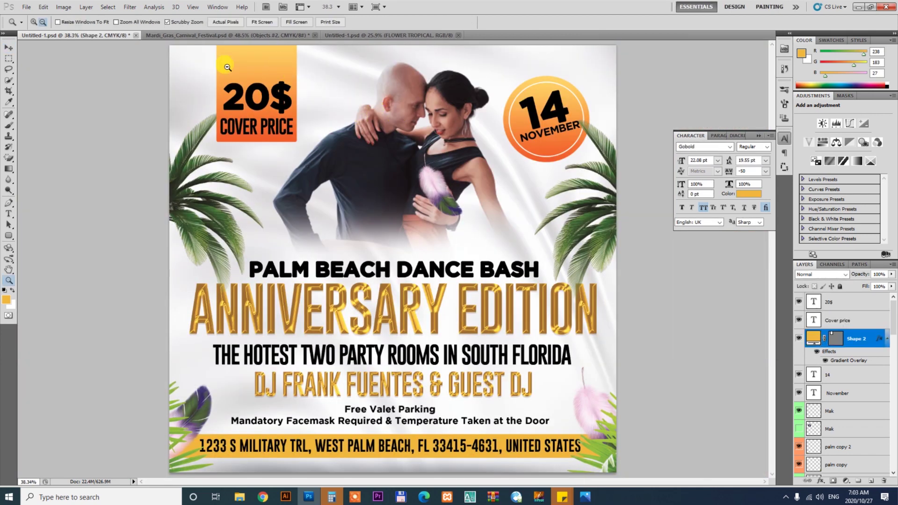
scroll(281, 65, "up", 5)
left_click(289, 168)
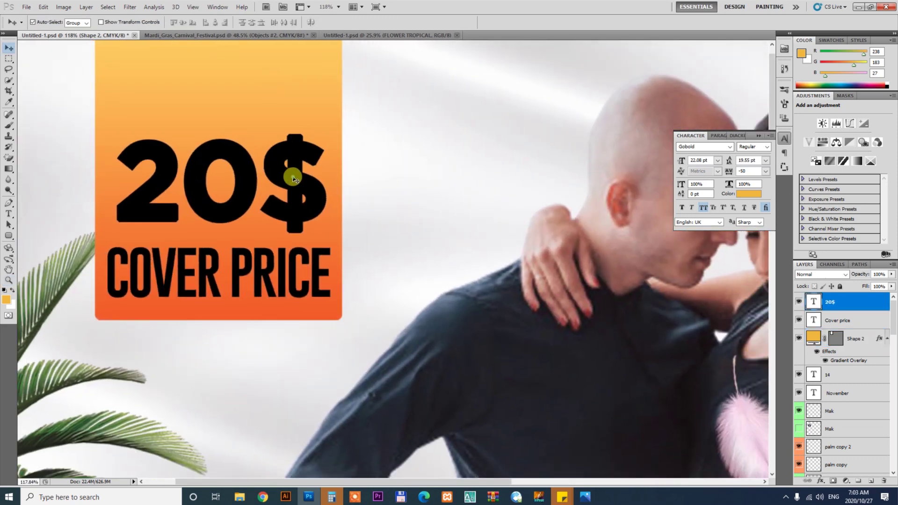
left_click(302, 256, "shift")
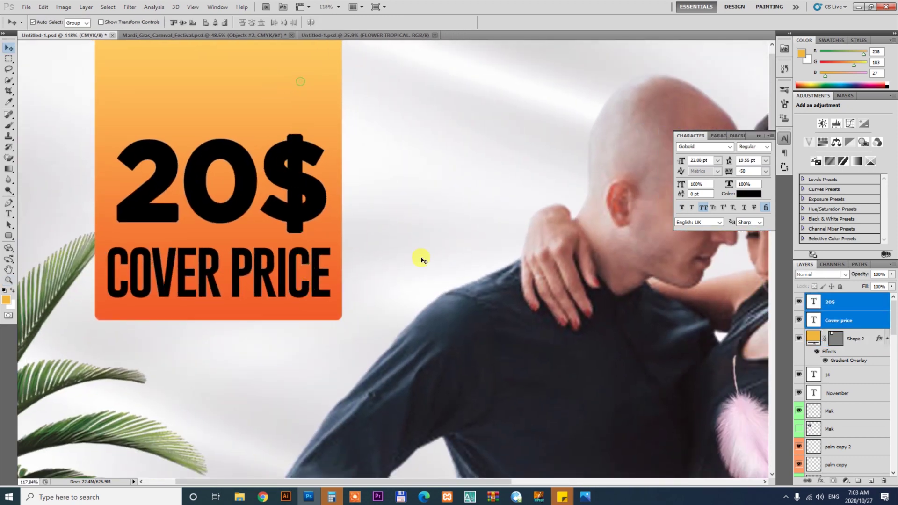
key("ctrl+t")
left_click_drag(412, 231, 431, 194)
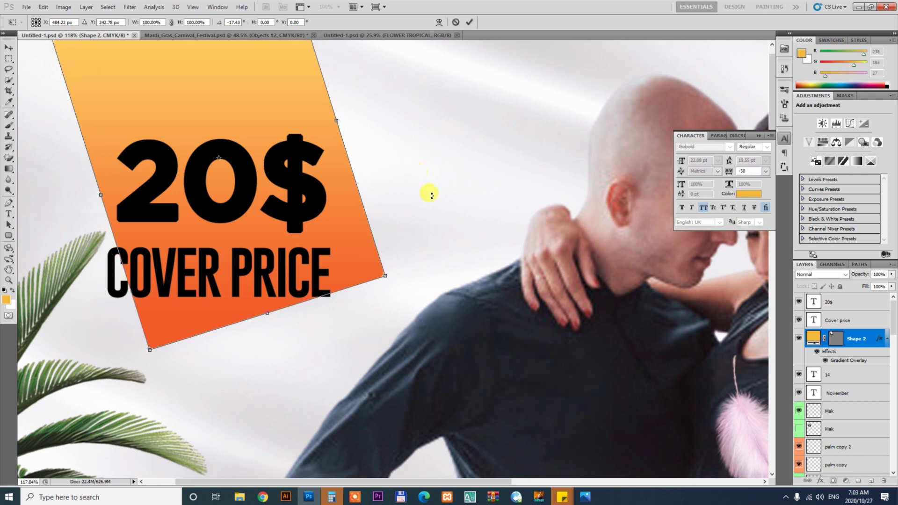
key("Escape")
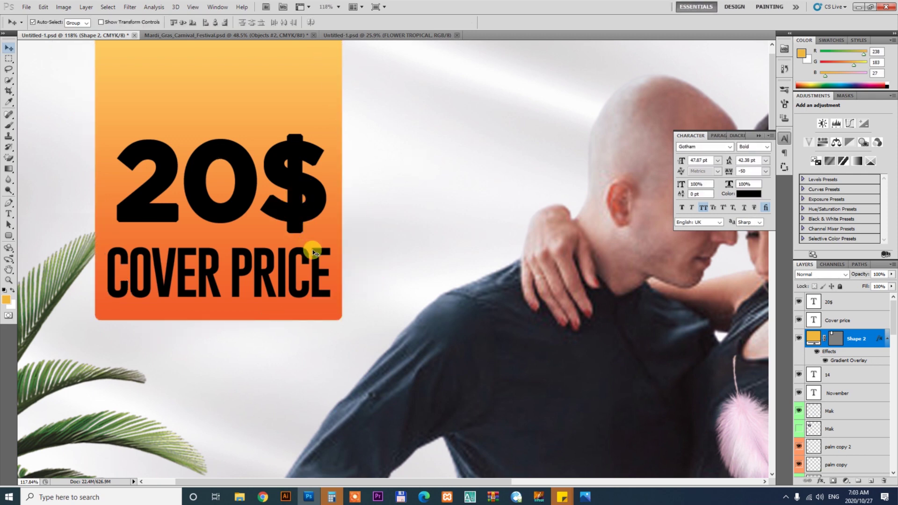
Select 20$, COVER PRICE and the orange box, shift them right and tilt the tag about -18°.
left_click(312, 252)
left_click(302, 171, "shift")
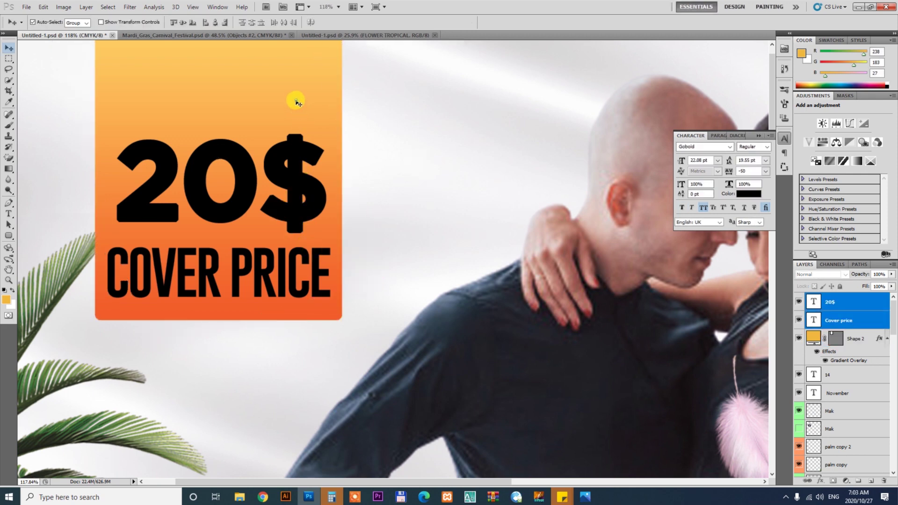
left_click(295, 102, "shift")
left_click_drag(297, 108, 350, 122)
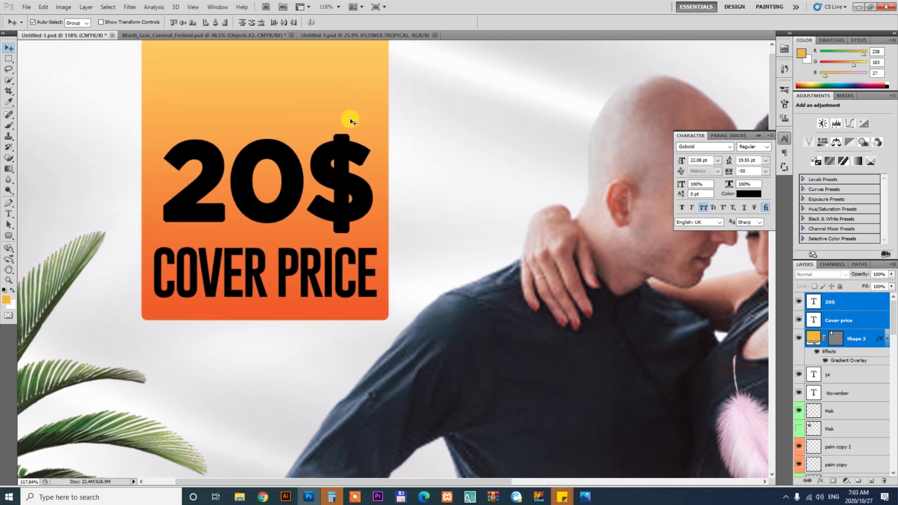
key("ctrl+t")
left_click_drag(451, 176, 451, 135)
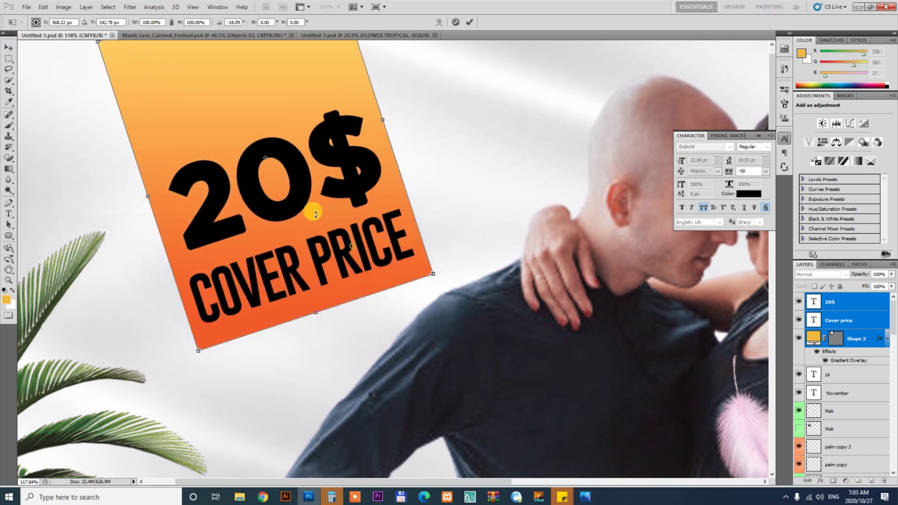
key("Return")
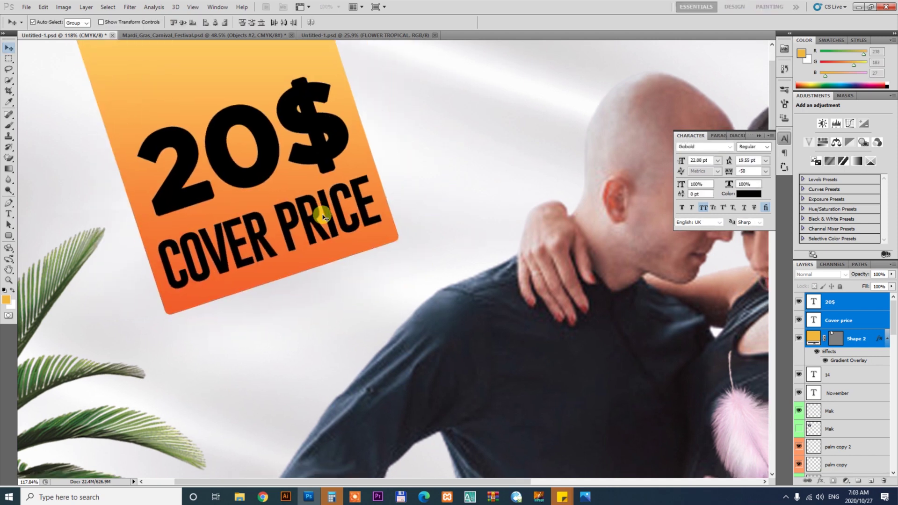
scroll(322, 216, "down", 3)
key("ctrl+0")
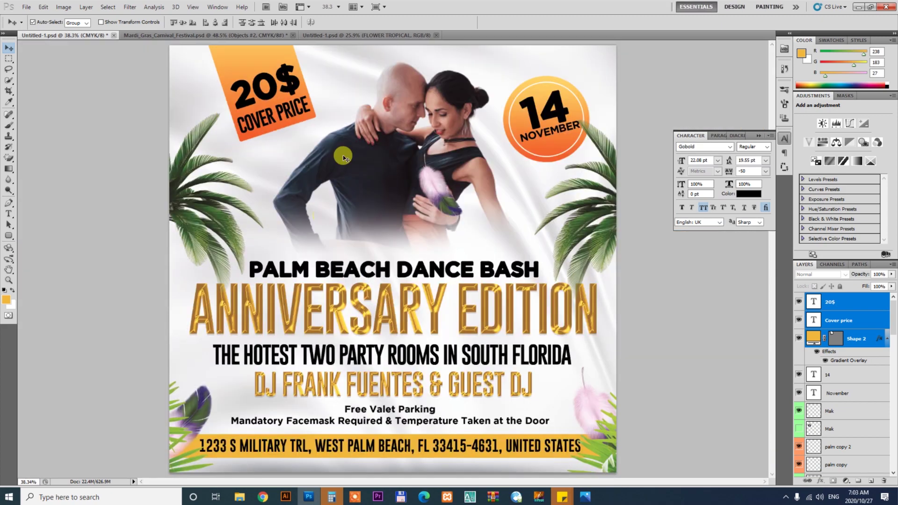
left_click_drag(299, 116, 300, 114)
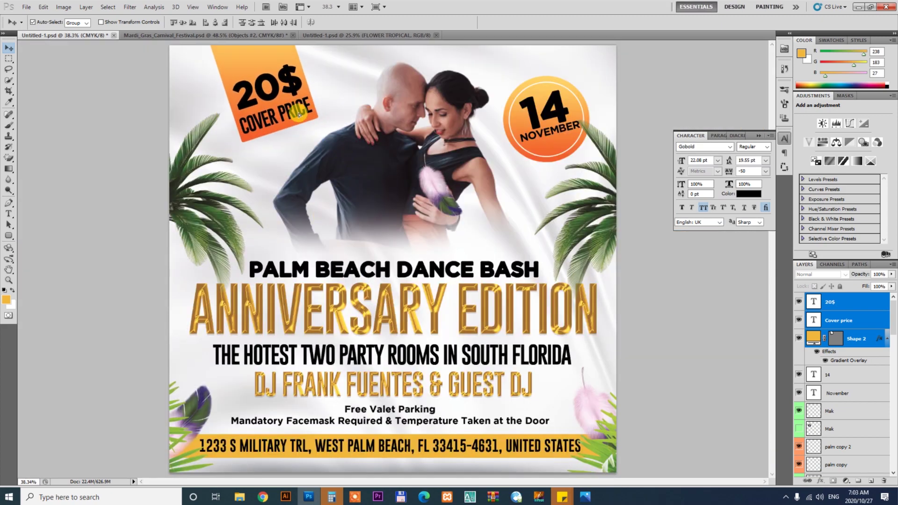
Move the feather to the flyer's left edge and raise the couple photo.
left_click(337, 88)
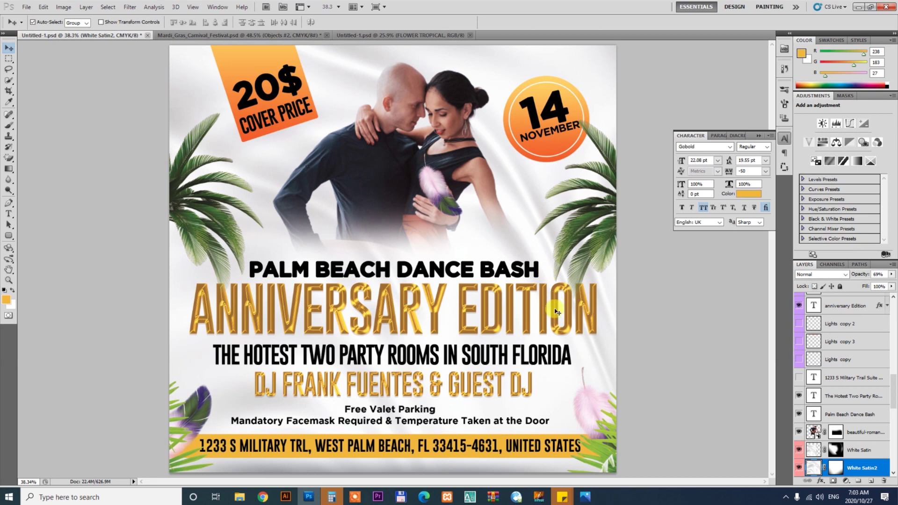
left_click(661, 358)
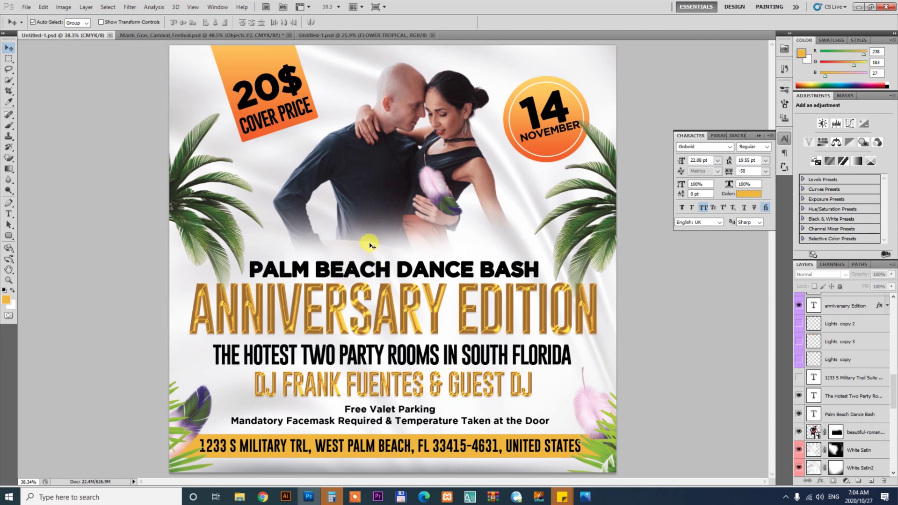
left_click(441, 189)
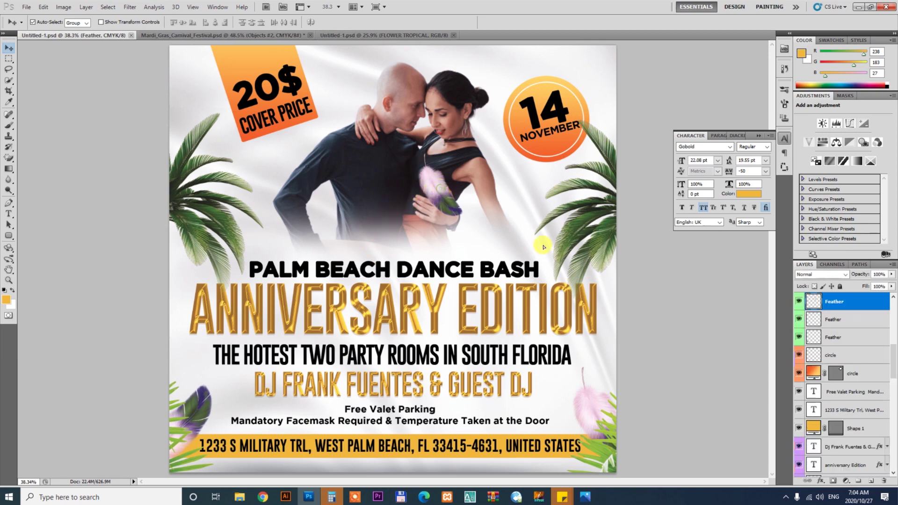
left_click_drag(543, 247, 179, 344)
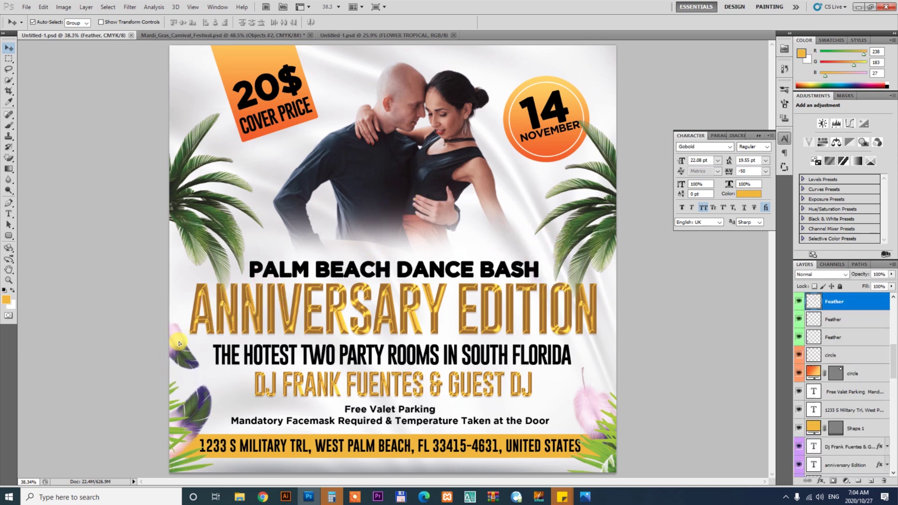
mouse_move(451, 159)
left_mouse_down()
mouse_move(448, 116)
mouse_move(454, 161)
left_mouse_up()
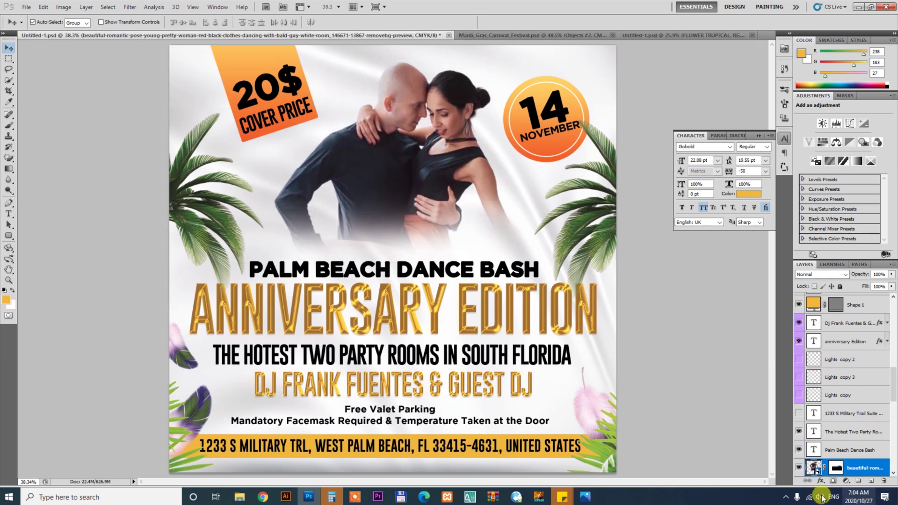
Paint white on the couple photo's layer mask with a smaller brush to reveal the red skirt.
left_click(835, 466)
key("b")
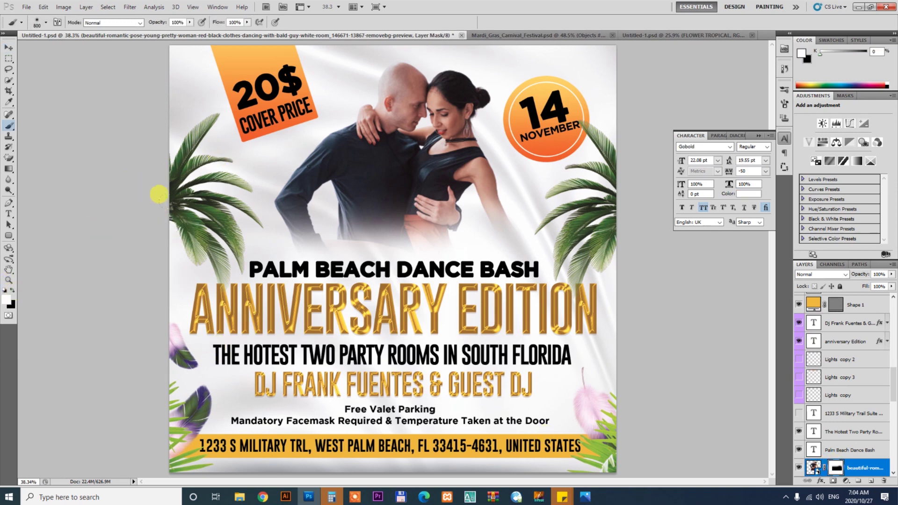
key("bracketleft")
key("bracketleft")
key("bracketleft")
mouse_move(330, 206)
left_mouse_down()
mouse_move(421, 224)
mouse_move(301, 217)
left_mouse_up()
key("v")
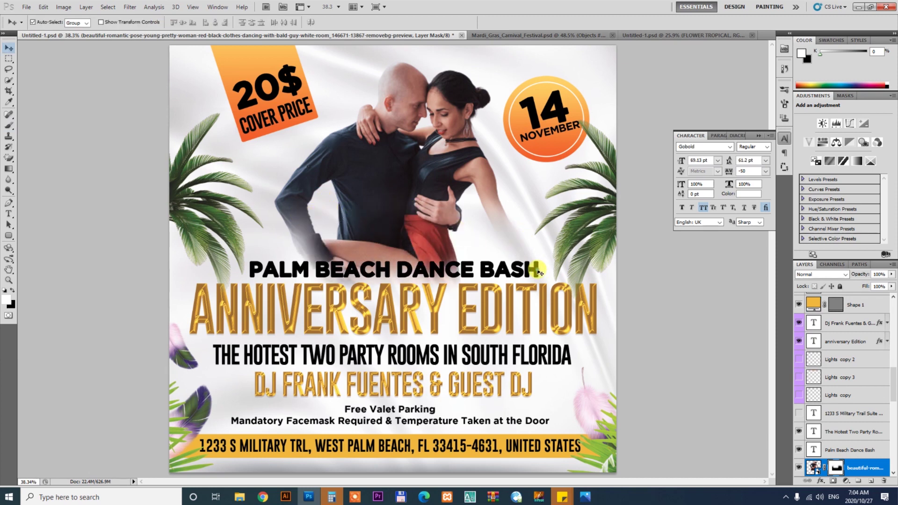
left_click(537, 271)
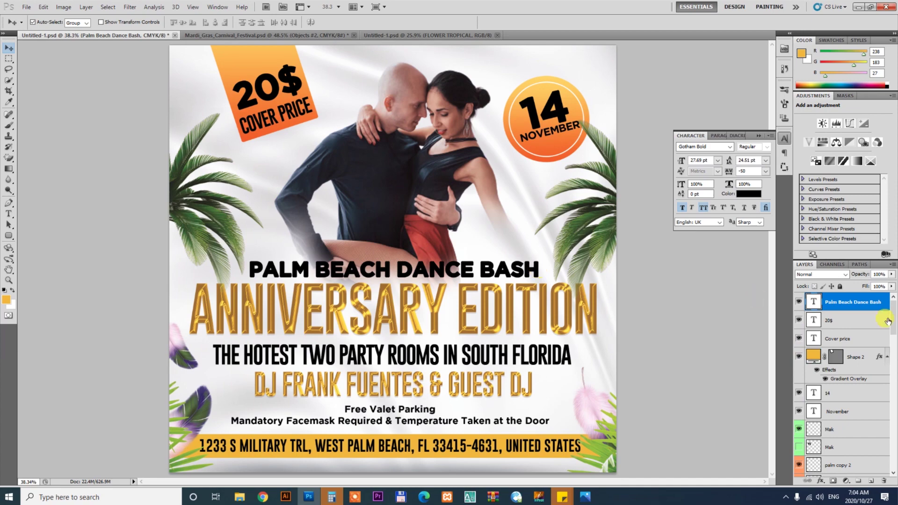
Add a white stroke of about 3 px to the PALM BEACH DANCE BASH title layer.
right_click(857, 295)
key("Escape")
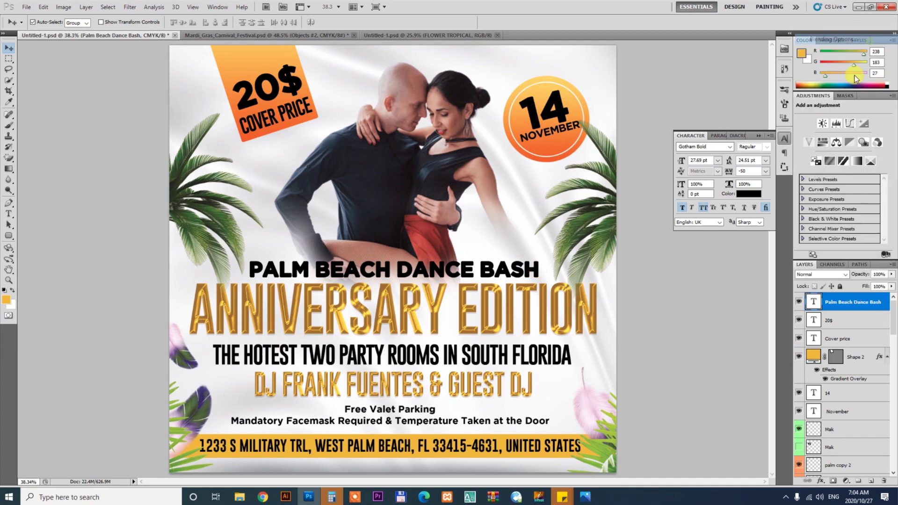
key("h")
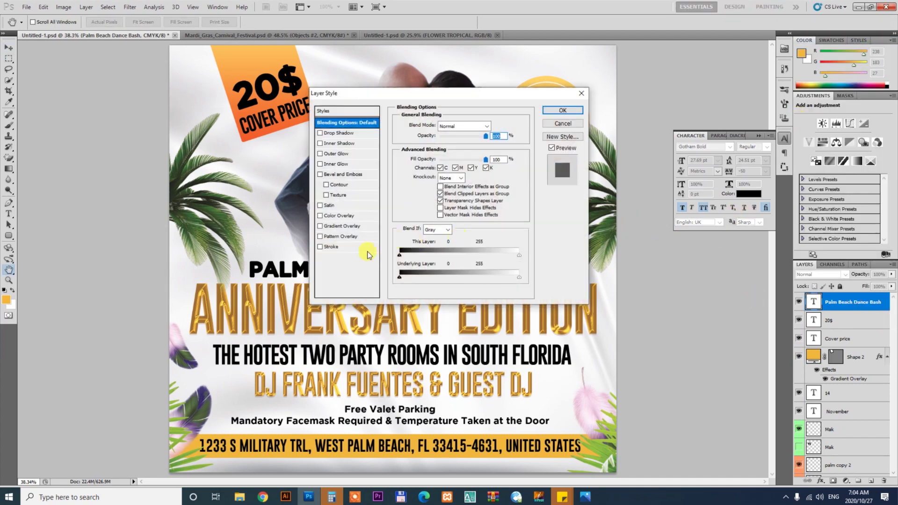
left_click(359, 251)
left_click_drag(421, 93, 685, 99)
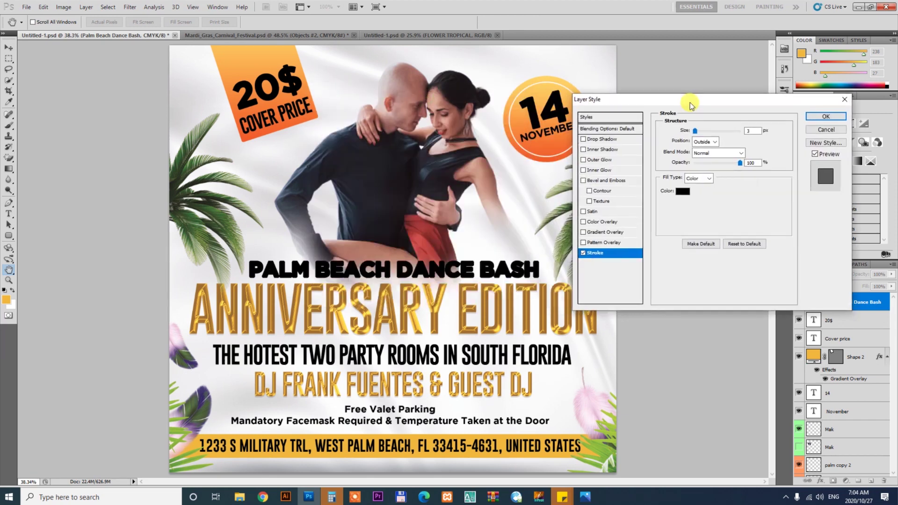
left_click(686, 196)
left_click(346, 159)
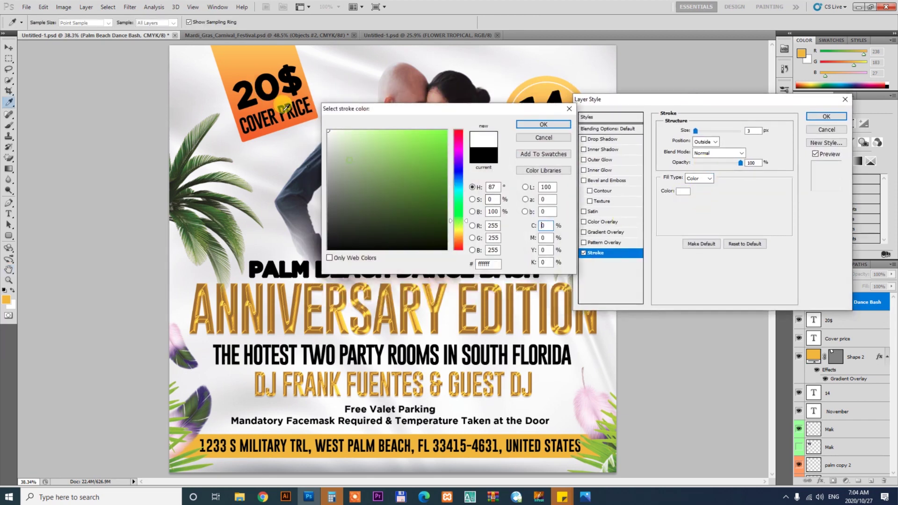
left_click(529, 122)
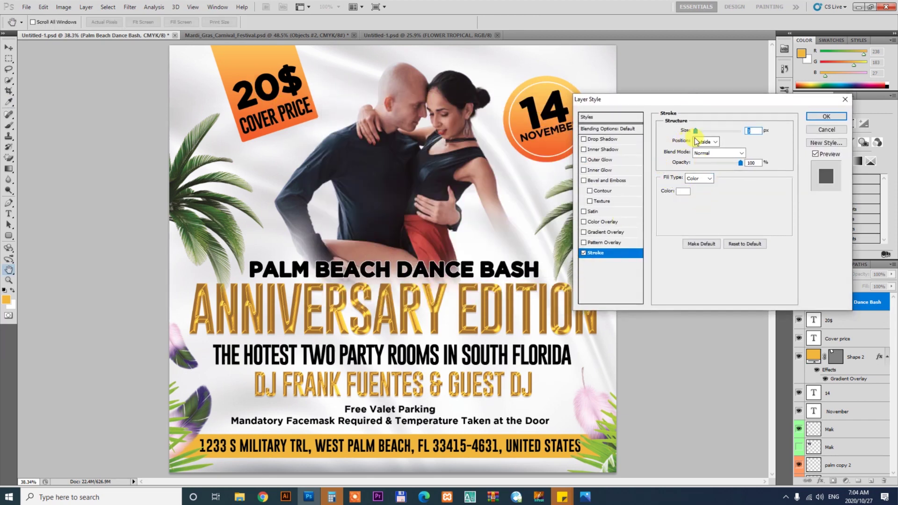
left_click_drag(697, 133, 699, 133)
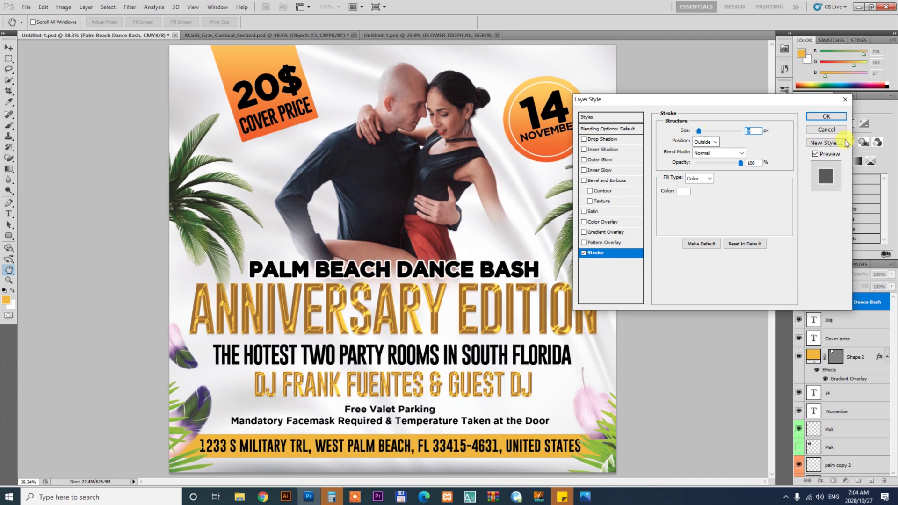
left_click(826, 116)
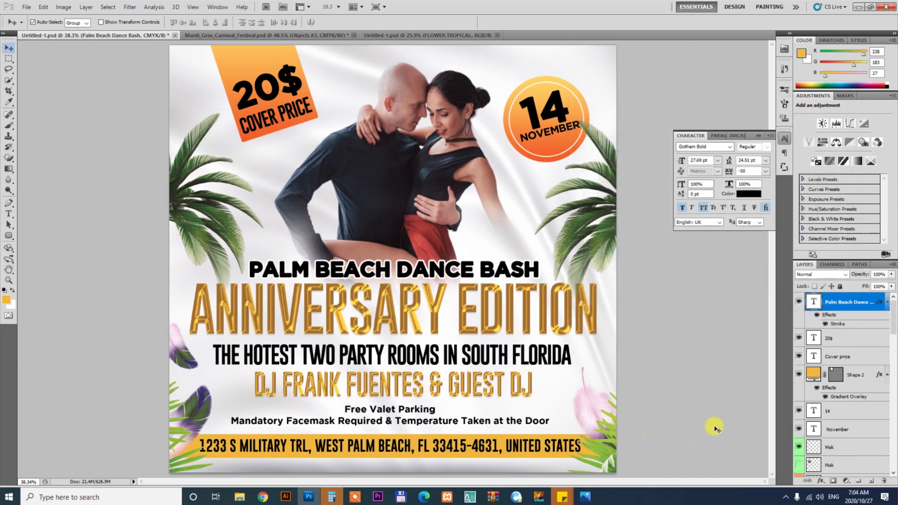
On the DJ text's Bevel and Emboss, turn off Use Global Light, shrink Size and adjust shadow opacity.
key("ctrl+plus")
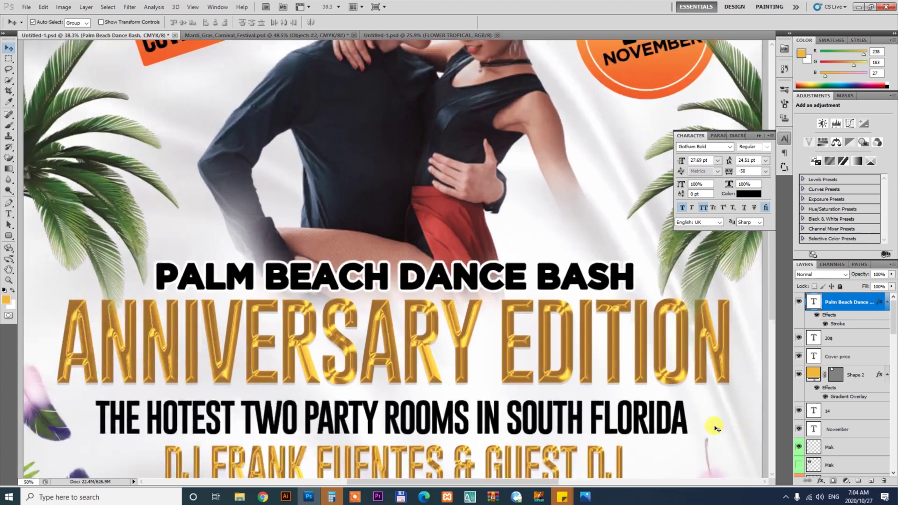
key("ctrl+plus")
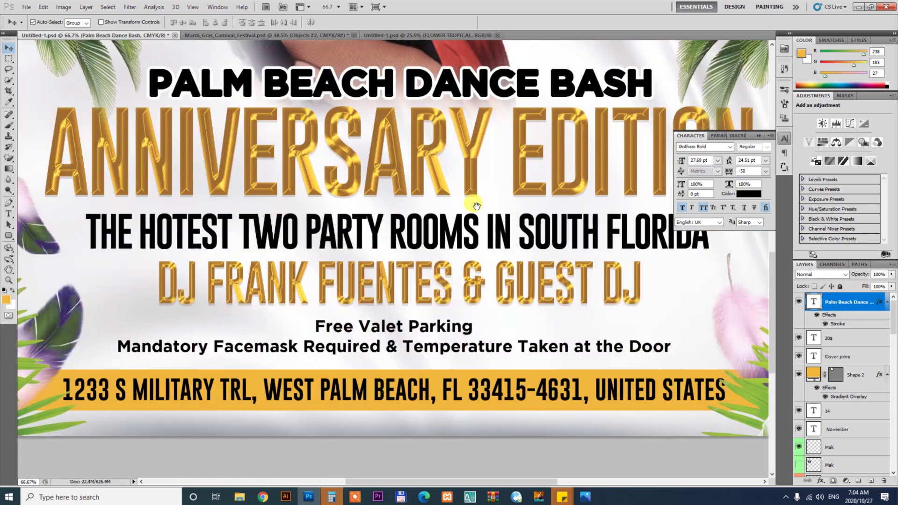
key("ctrl+plus")
key("ctrl+plus")
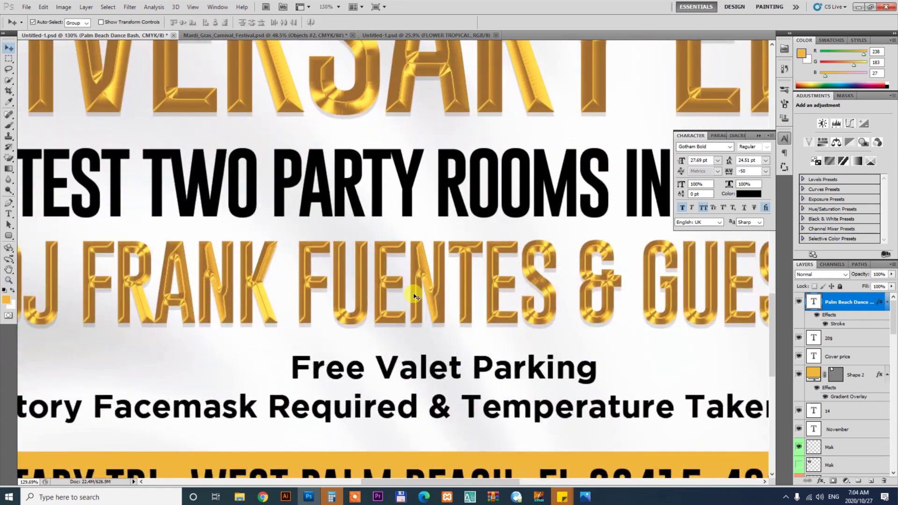
left_click(437, 299)
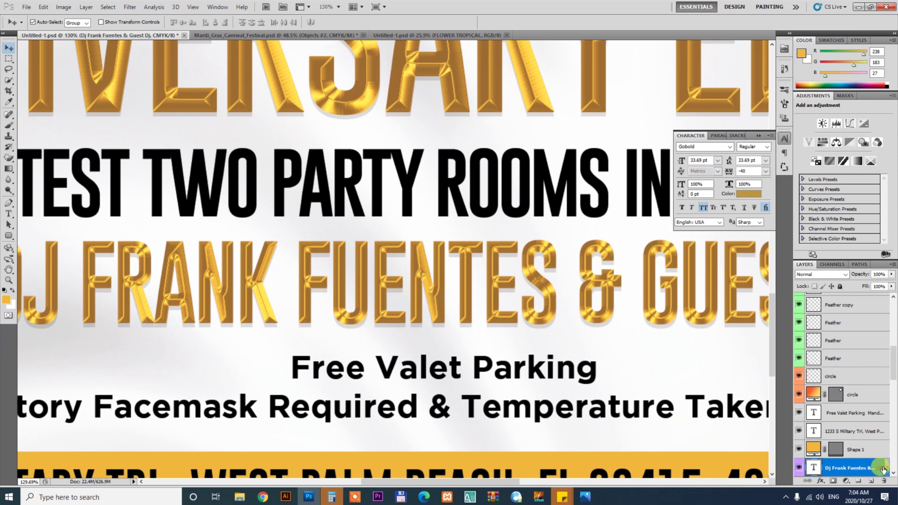
double_click(645, 299)
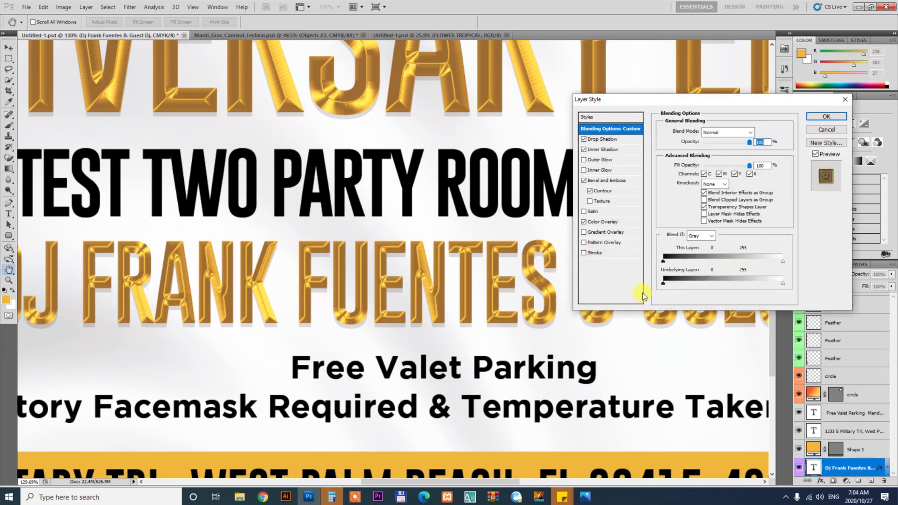
left_click(619, 180)
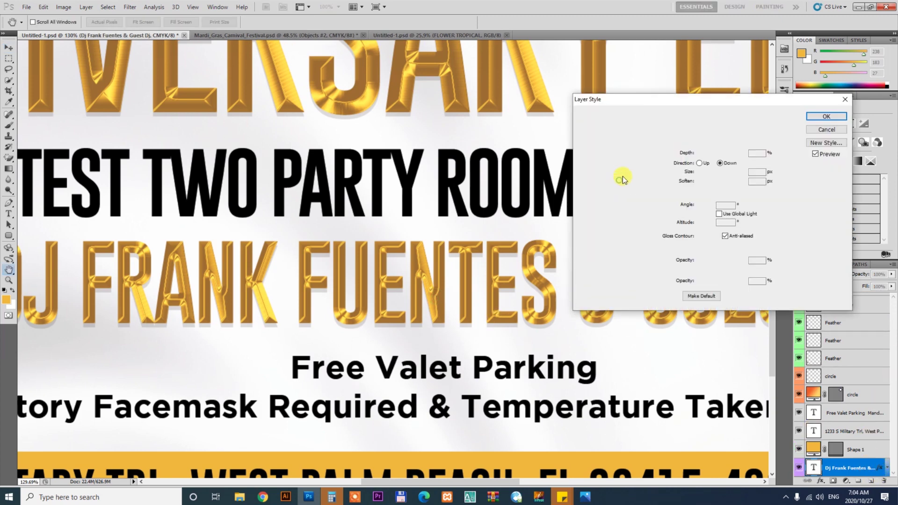
left_click(719, 213)
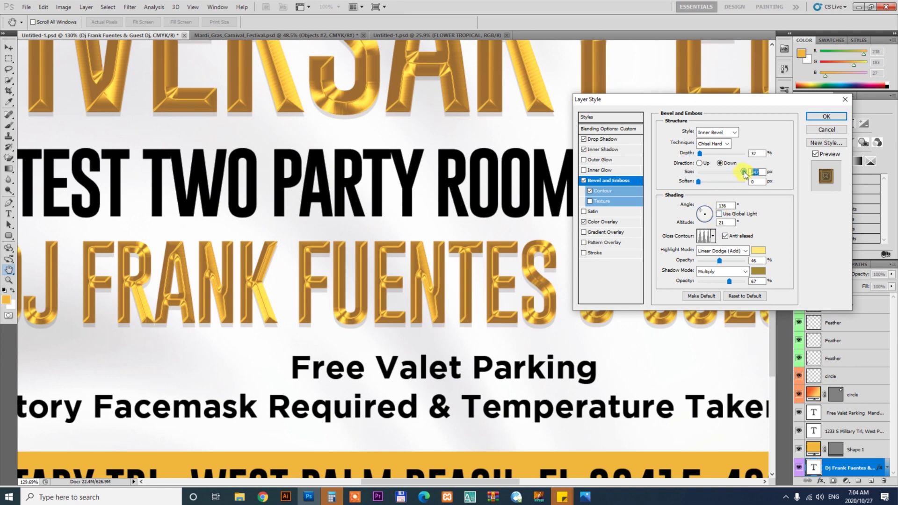
mouse_move(735, 175)
left_mouse_down()
mouse_move(706, 176)
mouse_move(721, 174)
left_mouse_up()
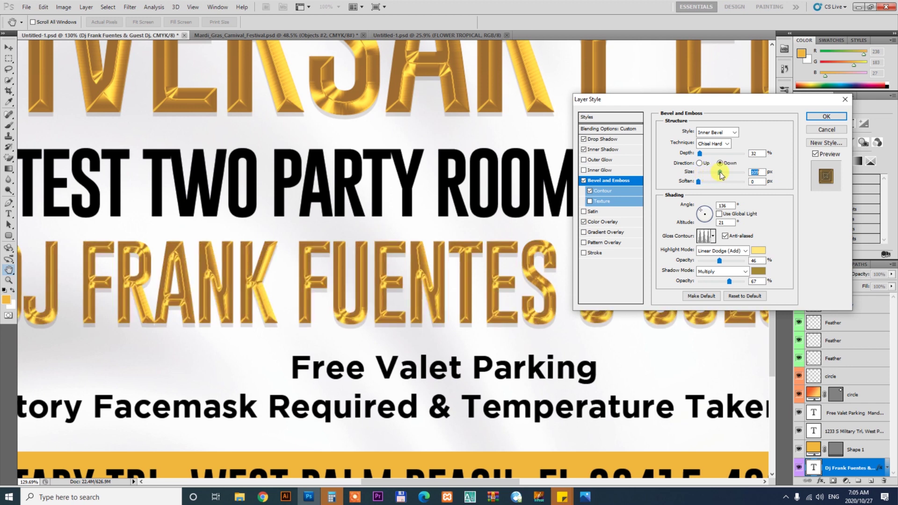
left_click(729, 282)
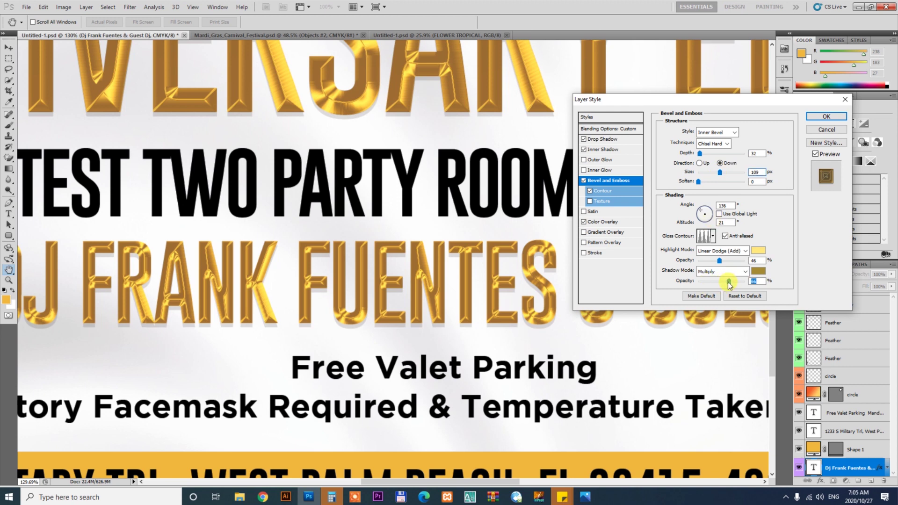
mouse_move(728, 282)
left_mouse_down()
mouse_move(705, 285)
mouse_move(770, 283)
left_mouse_up()
left_click_drag(700, 173, 694, 174)
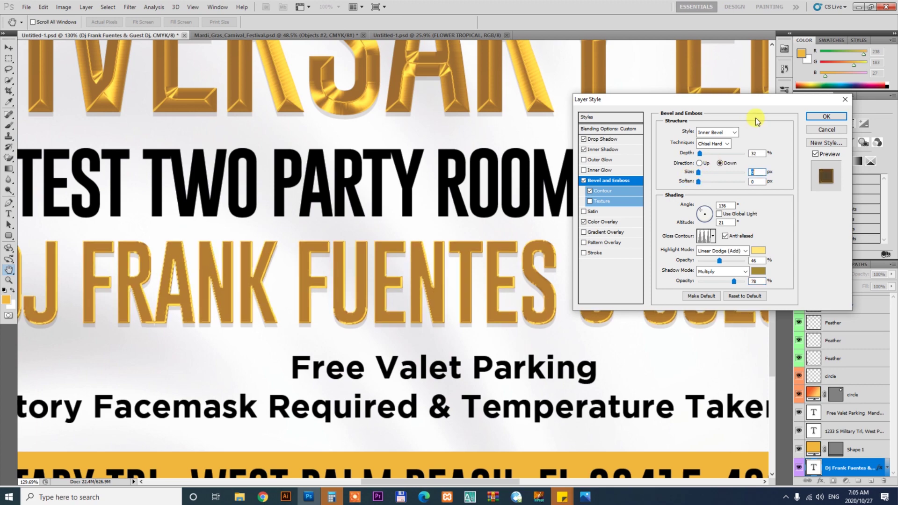
left_click(826, 117)
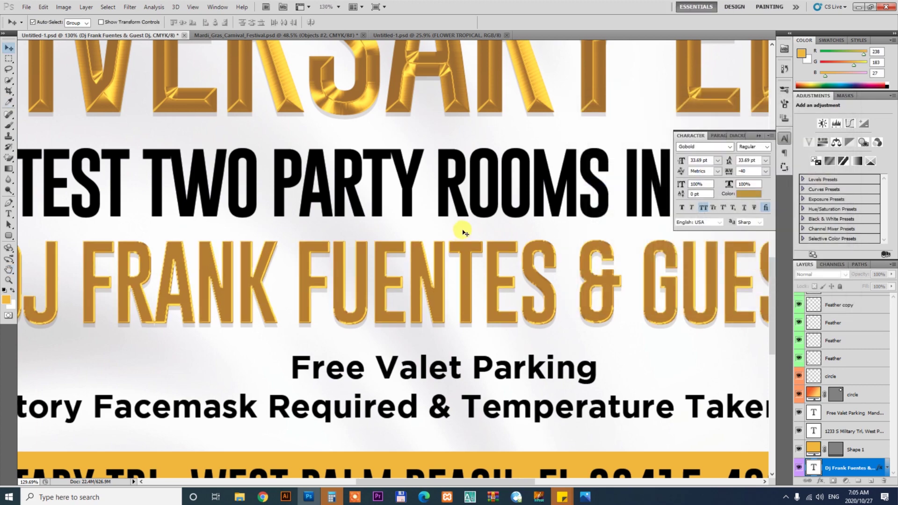
Copy the layer style from the PALM BEACH DANCE BASH headline layer.
key("ctrl+0")
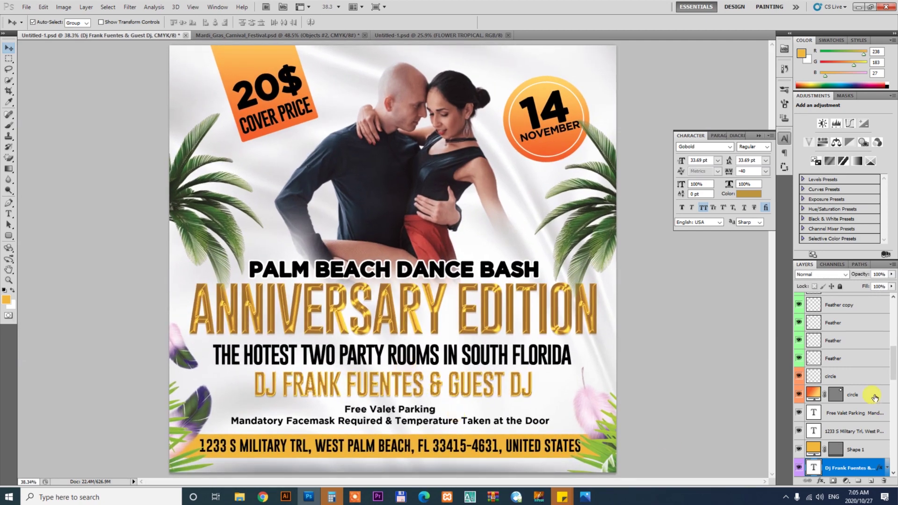
scroll(856, 361, "up", 10)
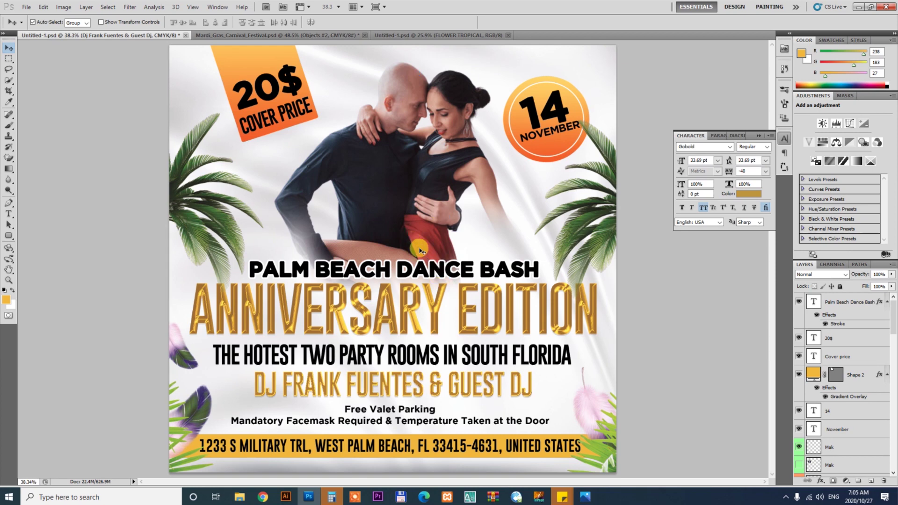
left_click(443, 270)
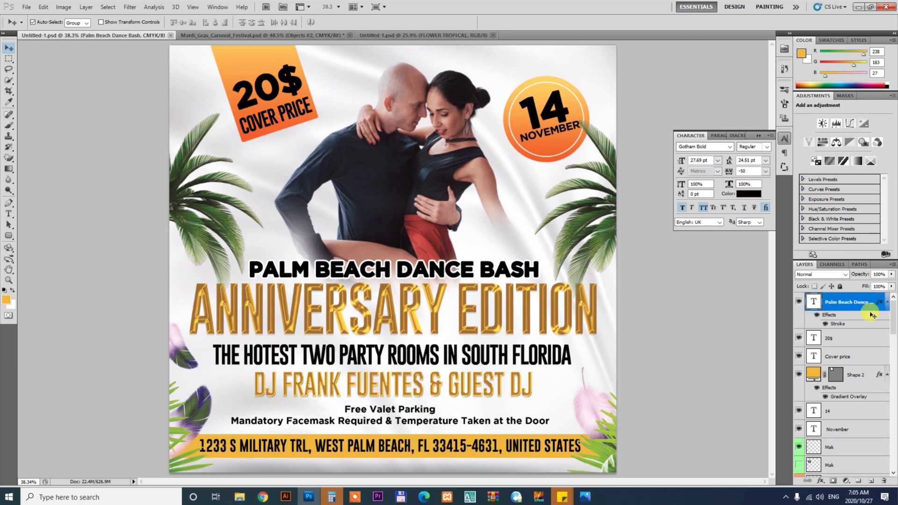
right_click(849, 302)
left_click(719, 252)
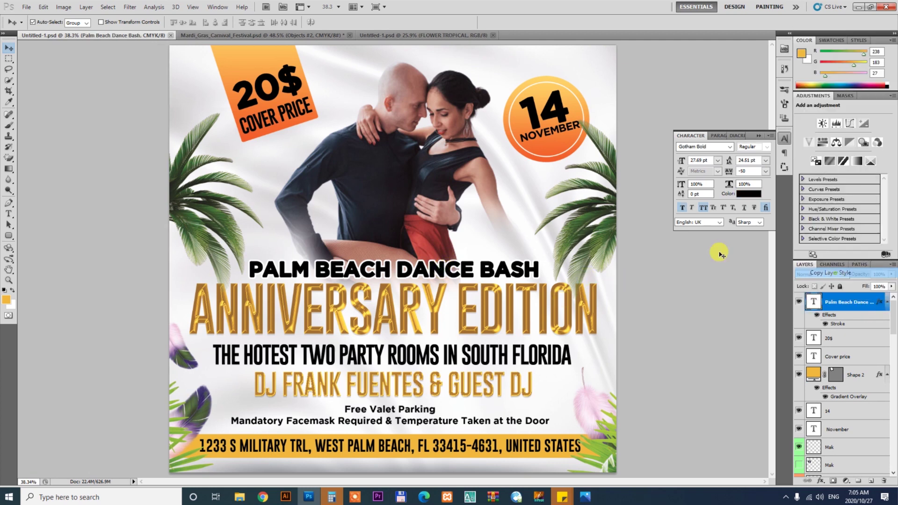
Paste the copied stroke style onto the 20$, 14 and NOVEMBER text layers.
left_click(277, 74)
right_click(844, 337)
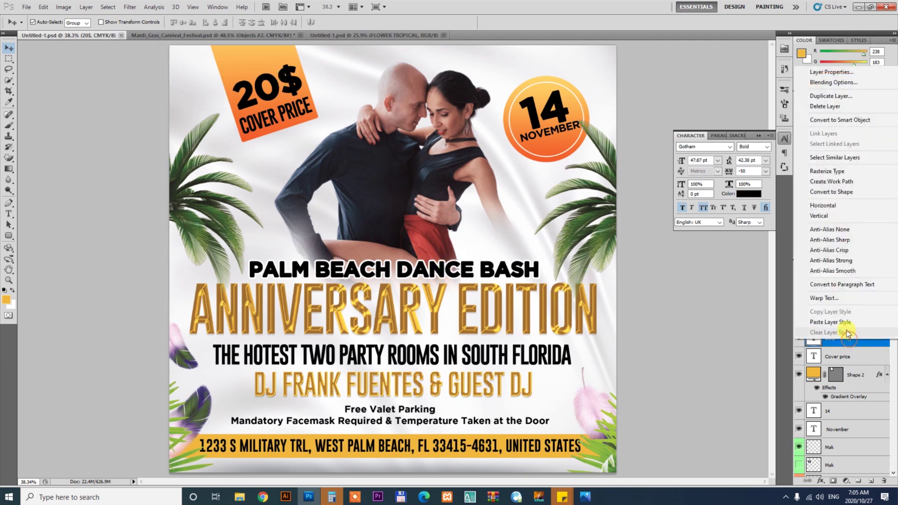
left_click(846, 318)
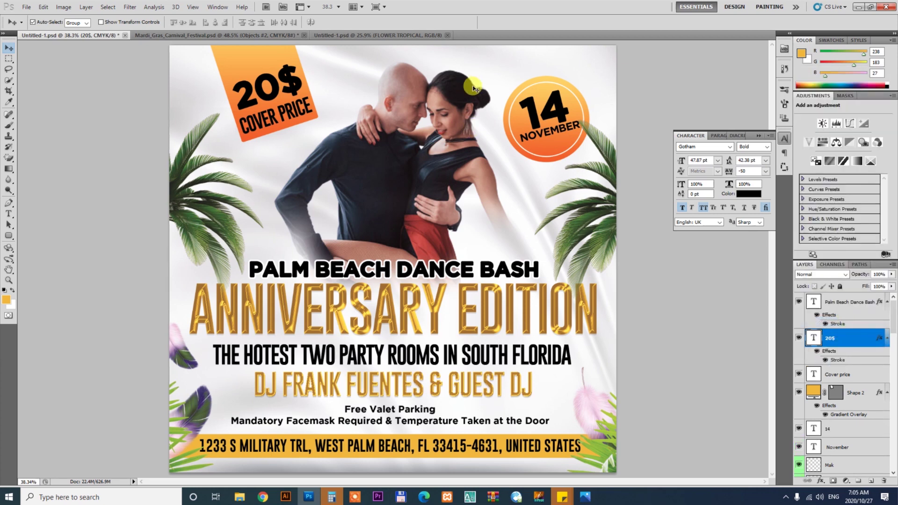
left_click(554, 110)
right_click(848, 428)
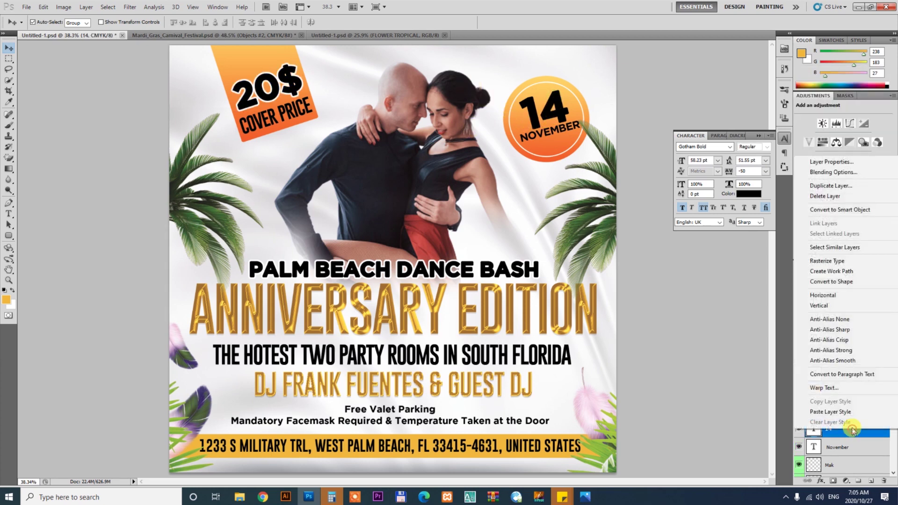
left_click(842, 403)
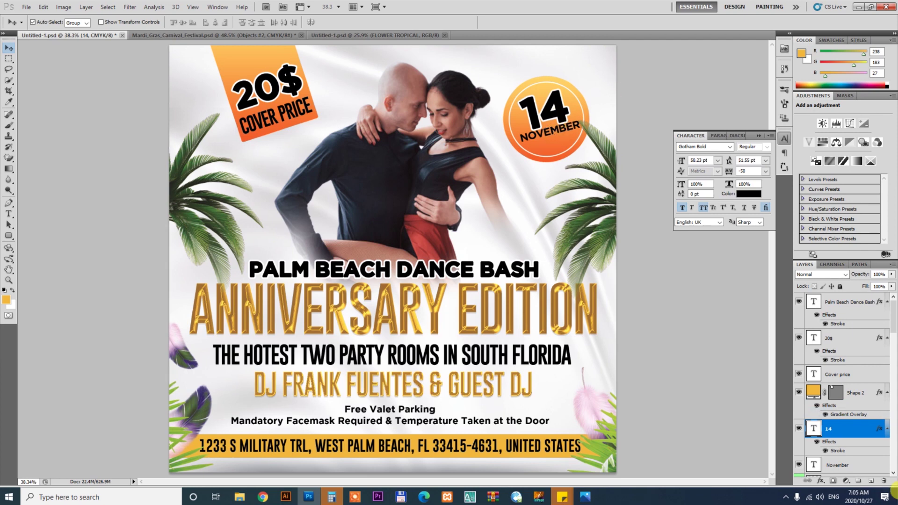
left_click(864, 470)
right_click(854, 466)
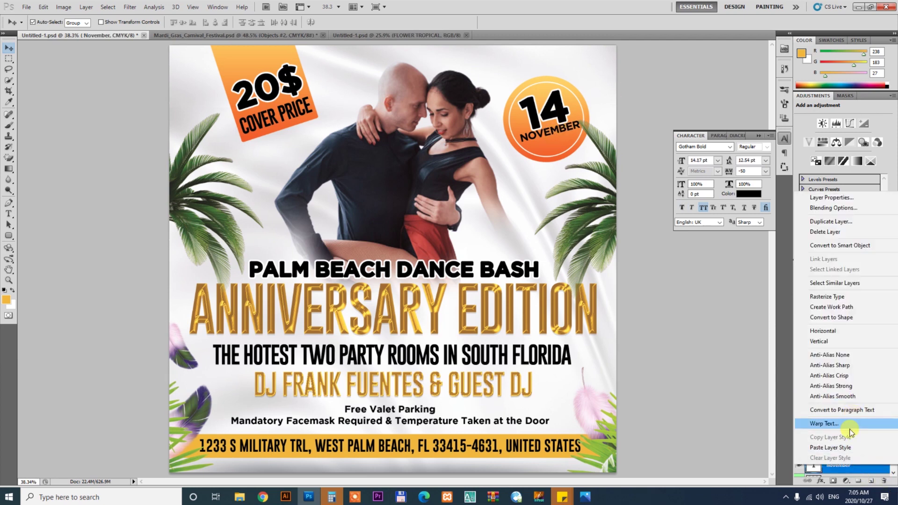
left_click(850, 449)
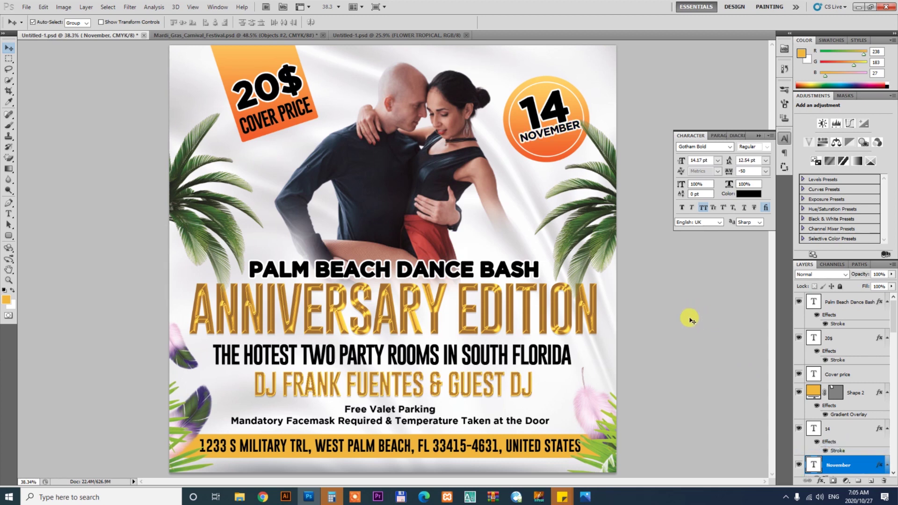
Add a new layer above the headline and fill it with solid black.
left_click(857, 306)
left_click(871, 481)
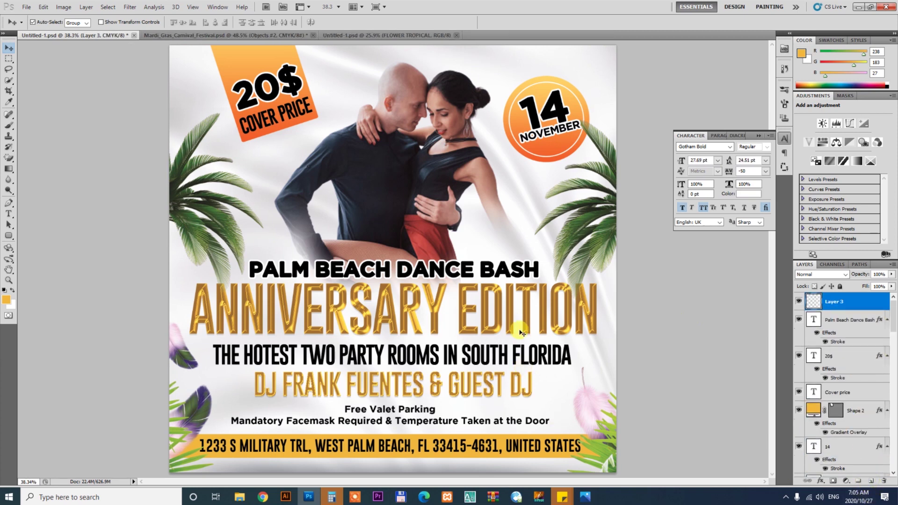
left_click(4, 290)
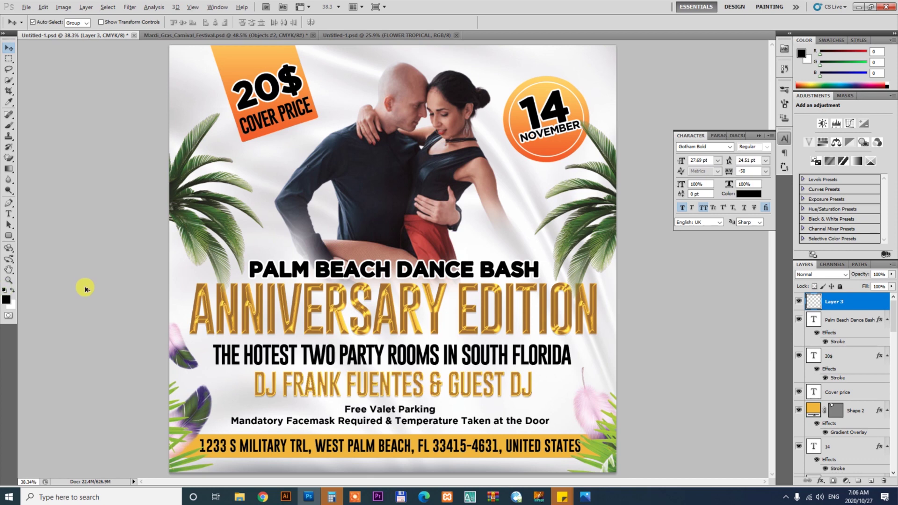
key("alt+BackSpace")
key("ctrl+minus")
key("ctrl+minus")
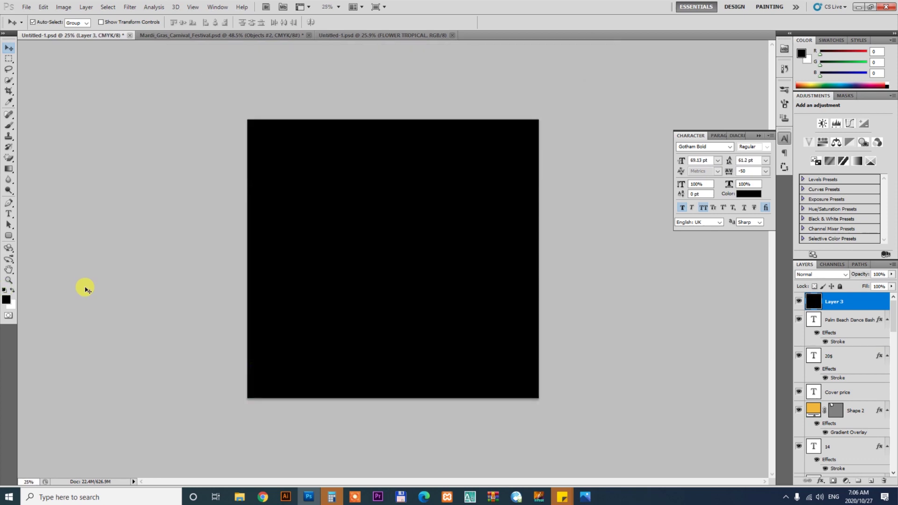
Erase the black from the flyer's centre with a huge soft eraser.
key("g")
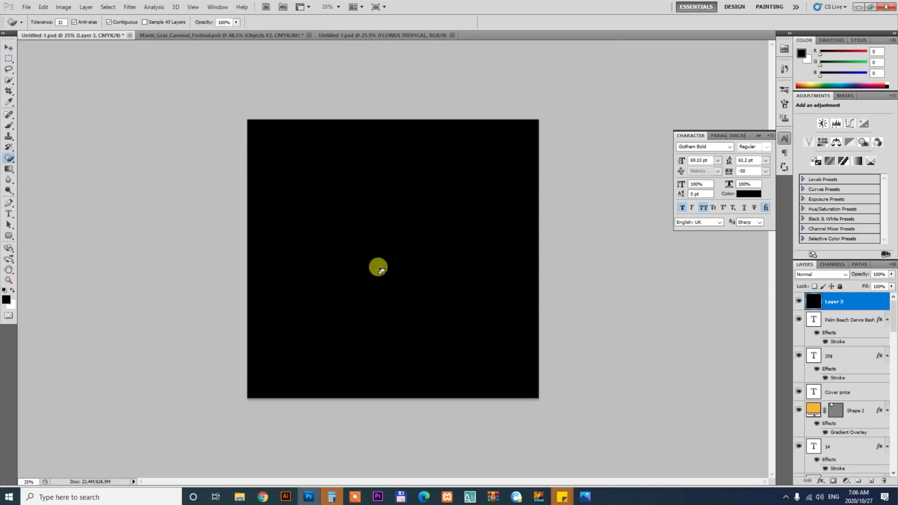
key("e")
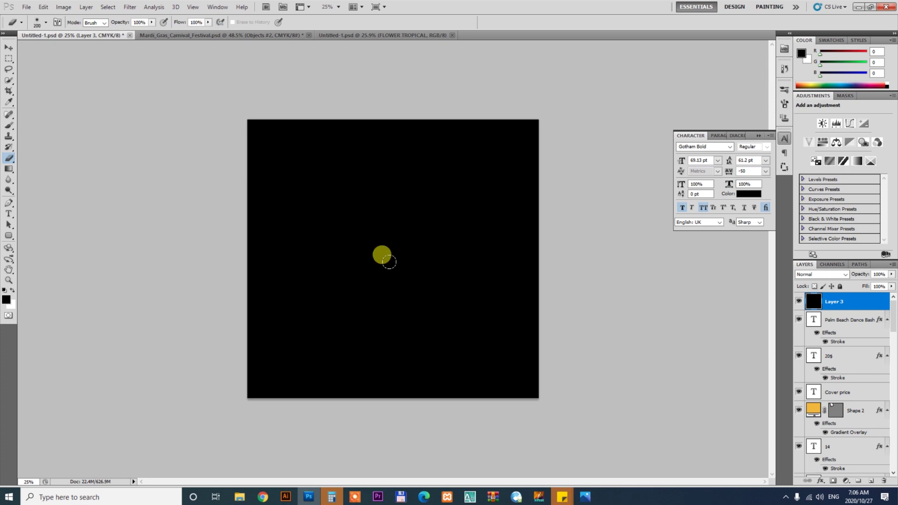
key("bracketright")
key("bracketright")
key("bracketright")
key("bracketright")
key("bracketright")
key("bracketright")
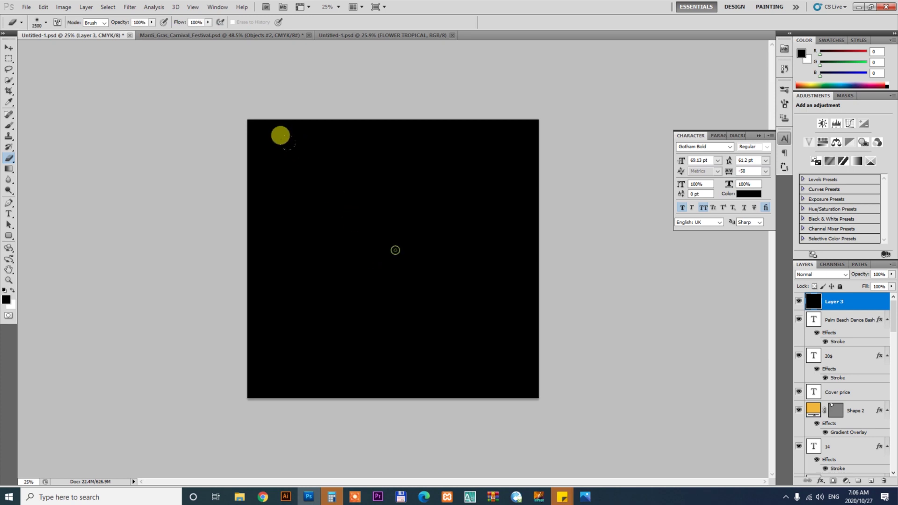
left_click(395, 250)
left_click(395, 250)
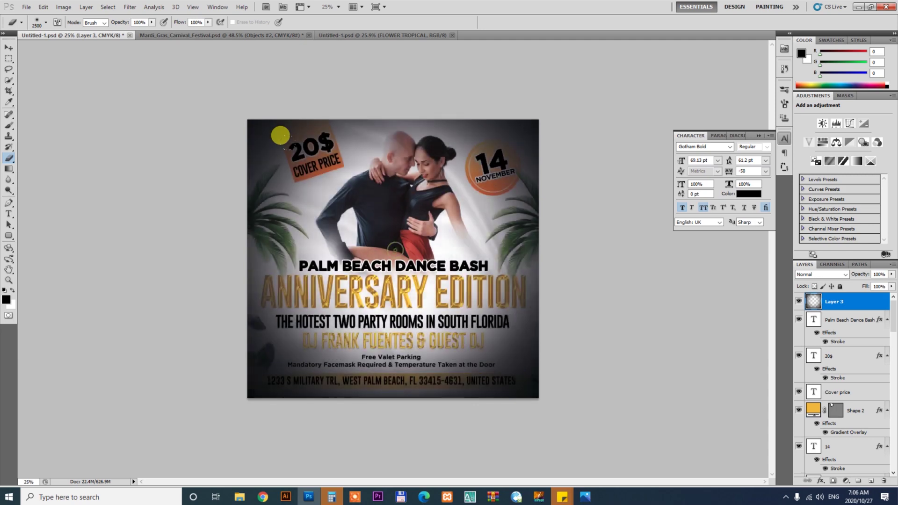
left_click(395, 250)
left_click(396, 248)
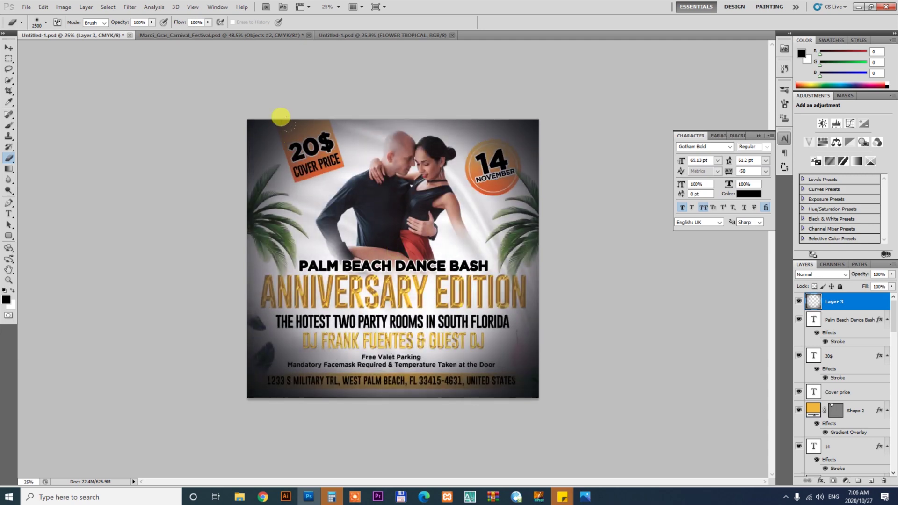
Scale the vignette layer wider and taller so it extends past the flyer's edges.
key("ctrl+t")
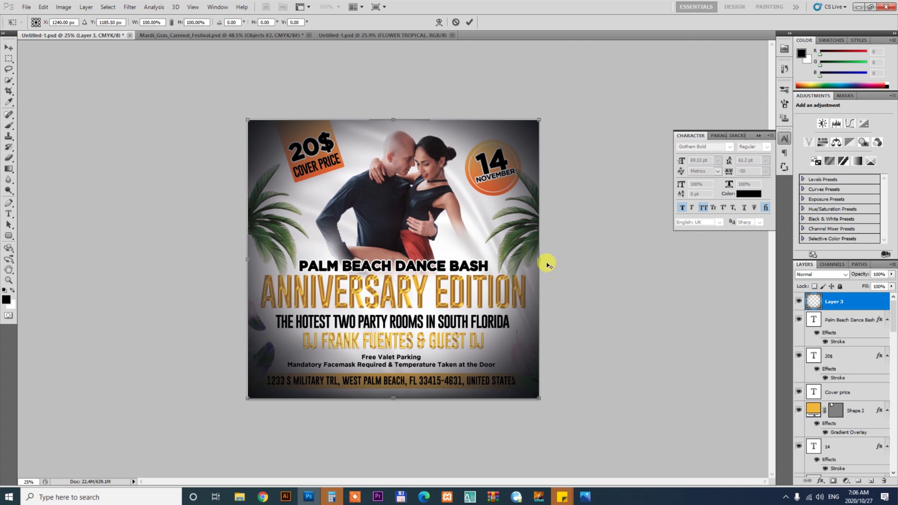
left_click_drag(539, 257, 604, 256)
left_click_drag(392, 120, 398, 78)
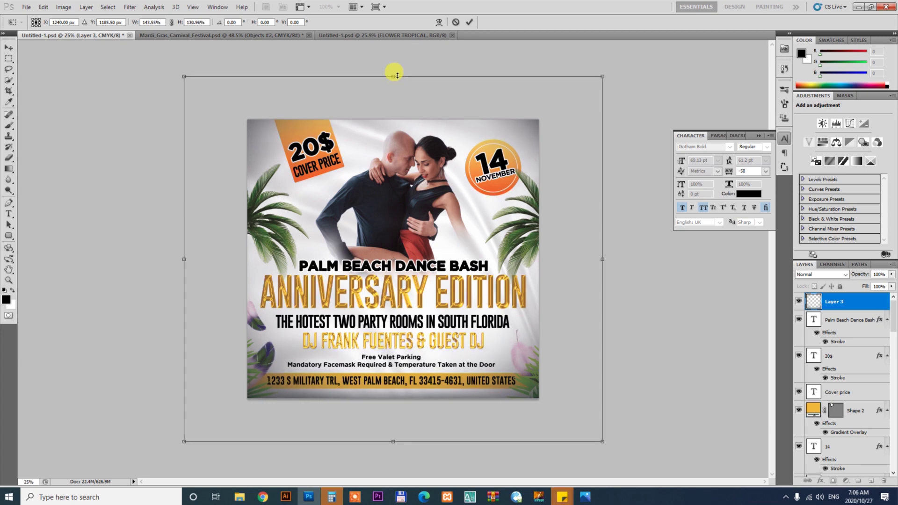
key("Return")
key("ctrl+0")
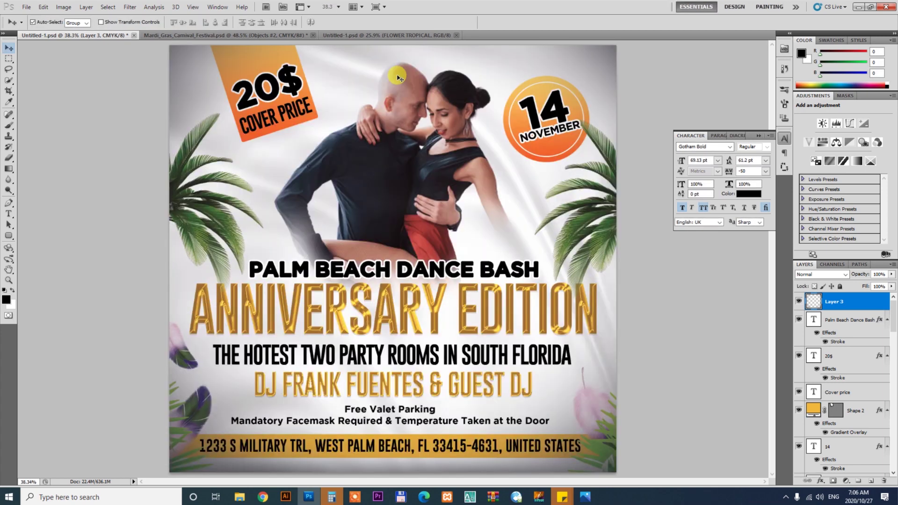
Show Lights copy 2, move it to the top, and delete it after the transform error.
scroll(871, 349, "down", 3)
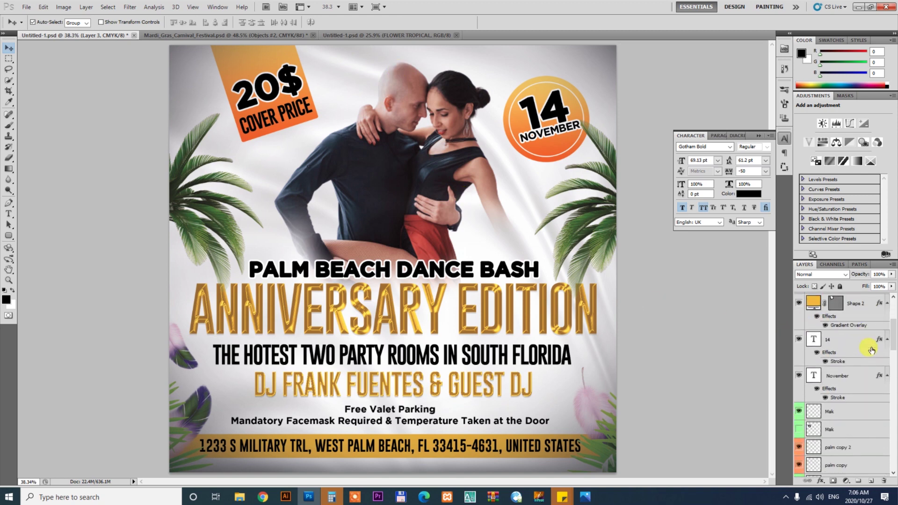
scroll(871, 350, "down", 3)
scroll(871, 350, "down", 2)
scroll(871, 350, "down", 1)
scroll(871, 349, "down", 3)
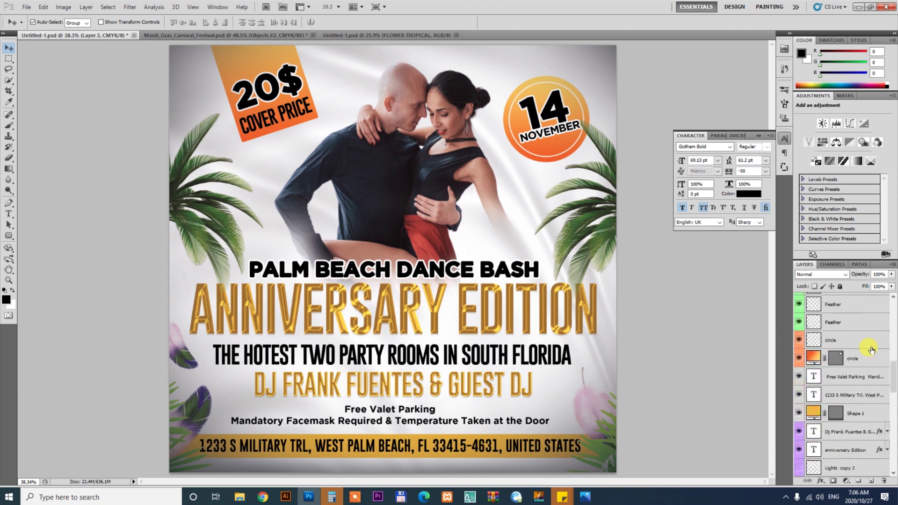
scroll(871, 350, "down", 3)
left_click(799, 325)
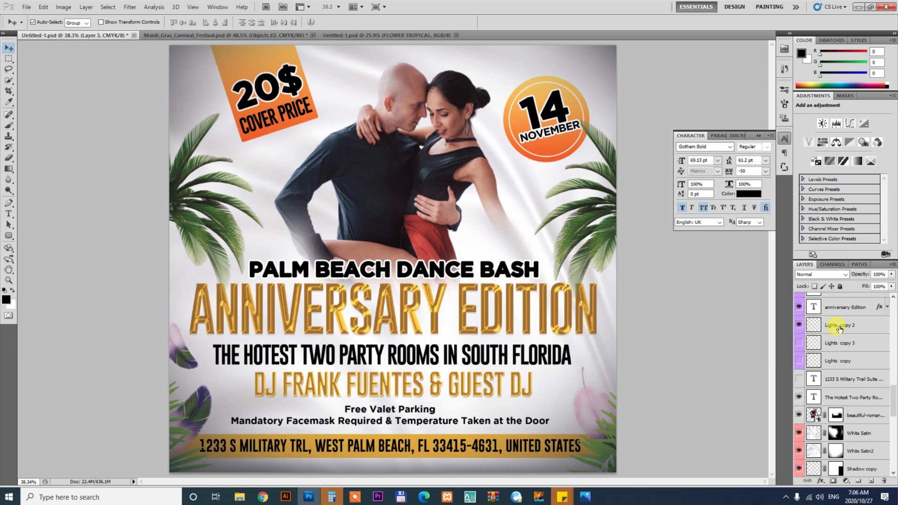
left_click(846, 326)
key("ctrl+shift+bracketright")
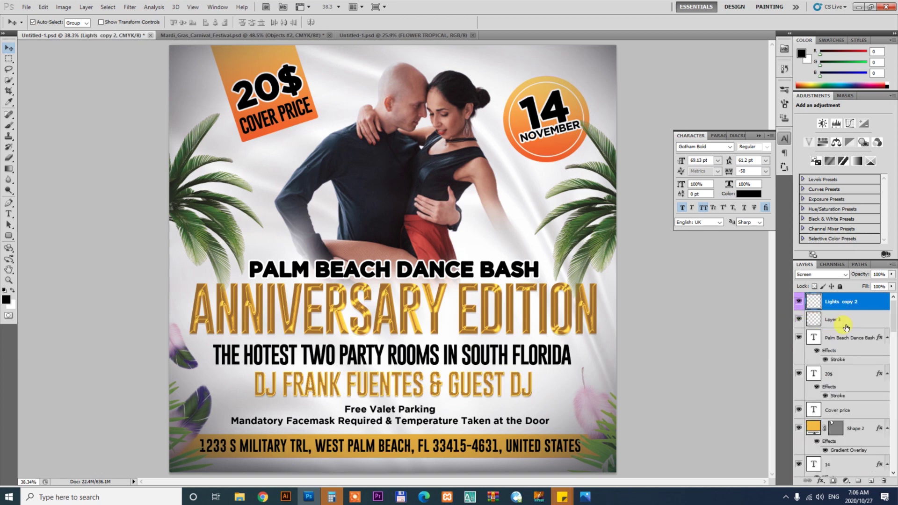
key("ctrl+t")
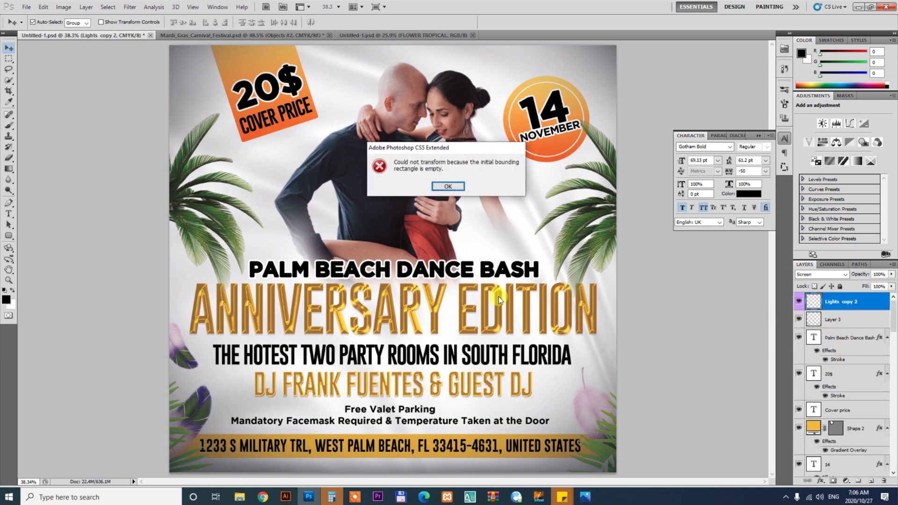
left_click(451, 186)
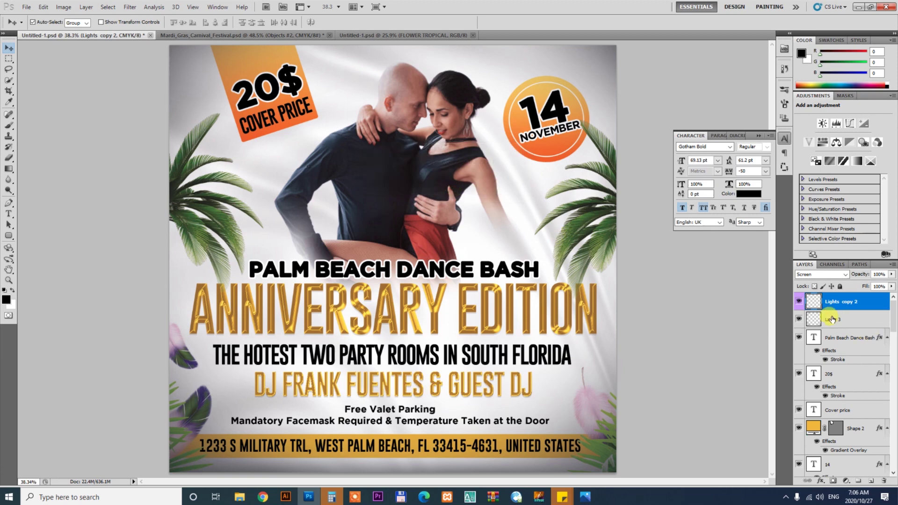
key("Delete")
Show the Lights copy layer and bring it to the top of the stack.
scroll(879, 367, "down", 5)
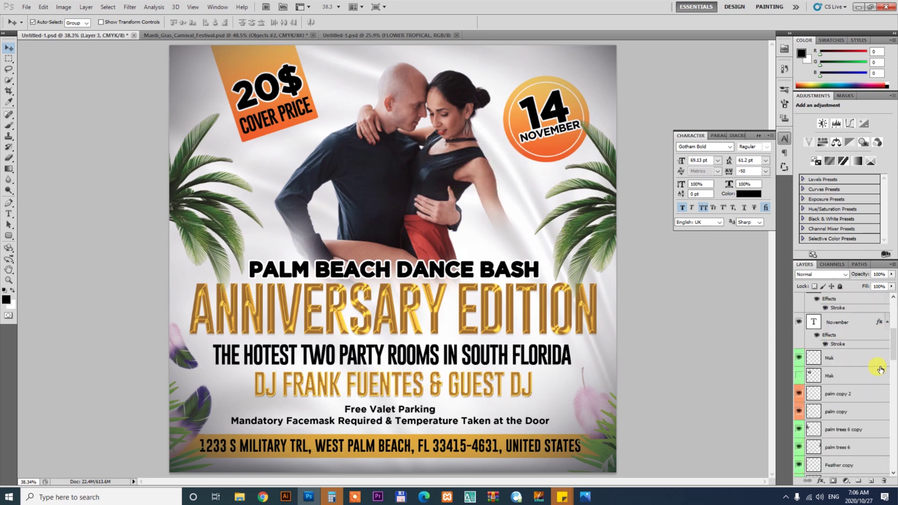
scroll(878, 367, "down", 5)
scroll(878, 367, "down", 5)
scroll(880, 368, "down", 5)
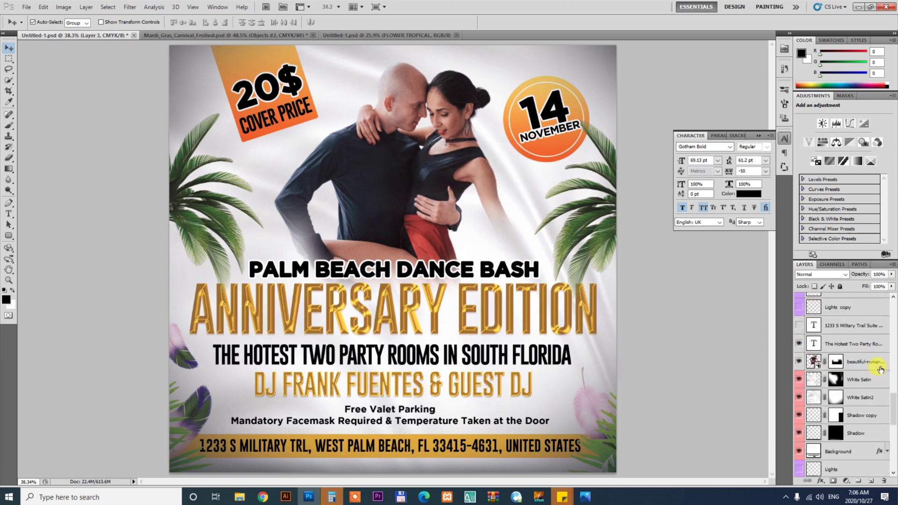
scroll(879, 370, "up", 2)
left_click(799, 360)
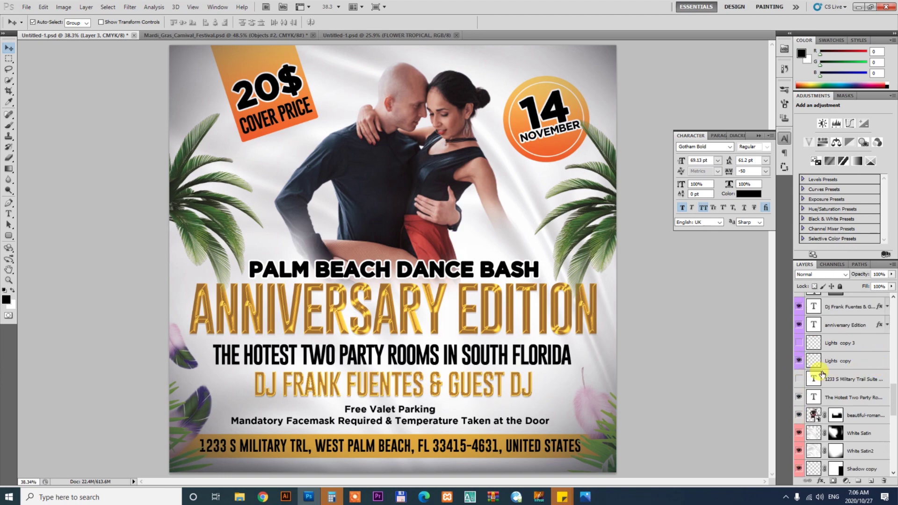
key("ctrl+minus")
key("ctrl+minus")
left_click(850, 362)
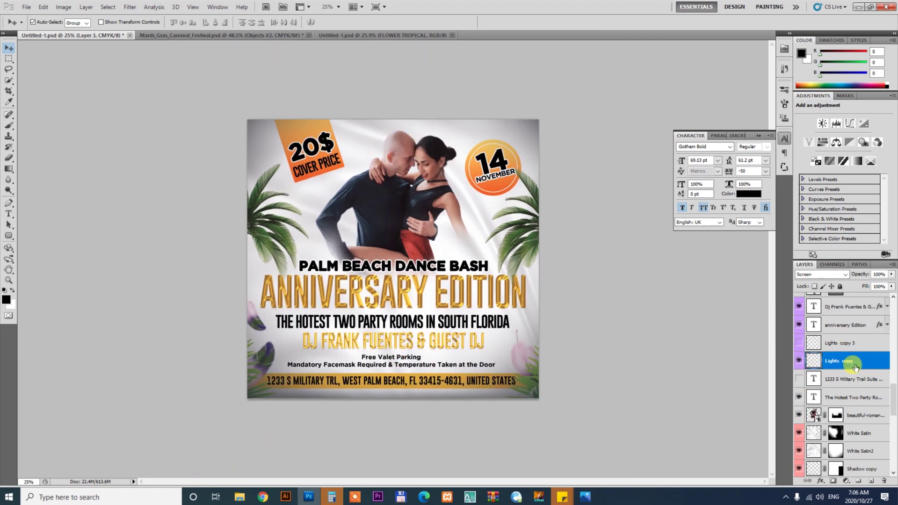
key("ctrl+shift+bracketright")
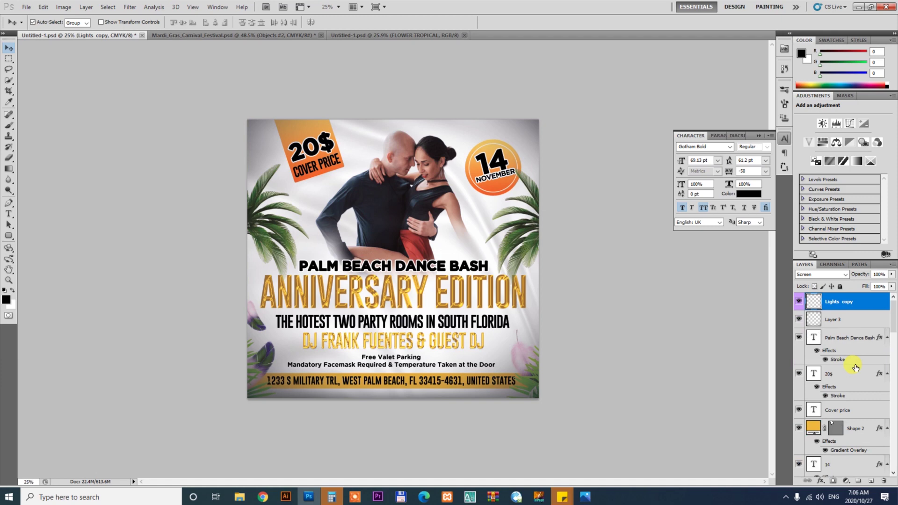
key("ctrl+t")
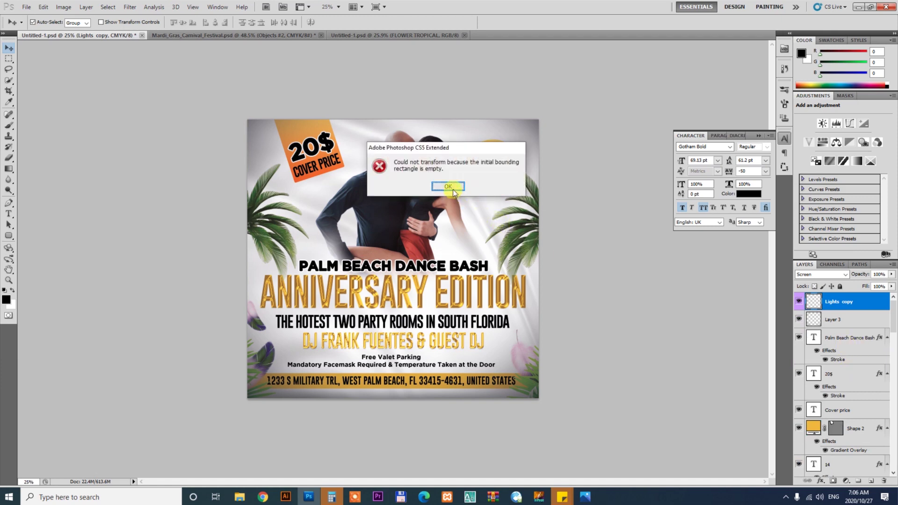
left_click(452, 188)
Glance at the Carnival Festival and SBK flyer documents, then return to the Palm Beach flyer.
left_click(270, 35)
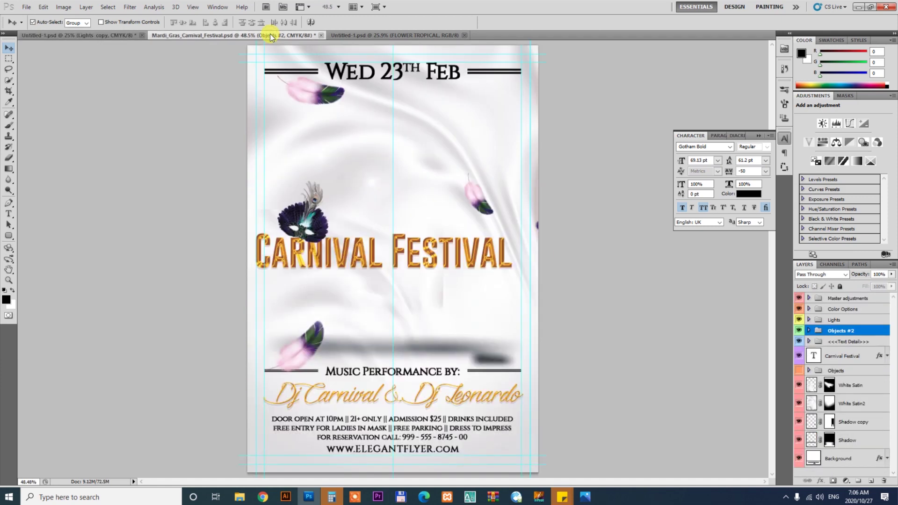
left_click(375, 35)
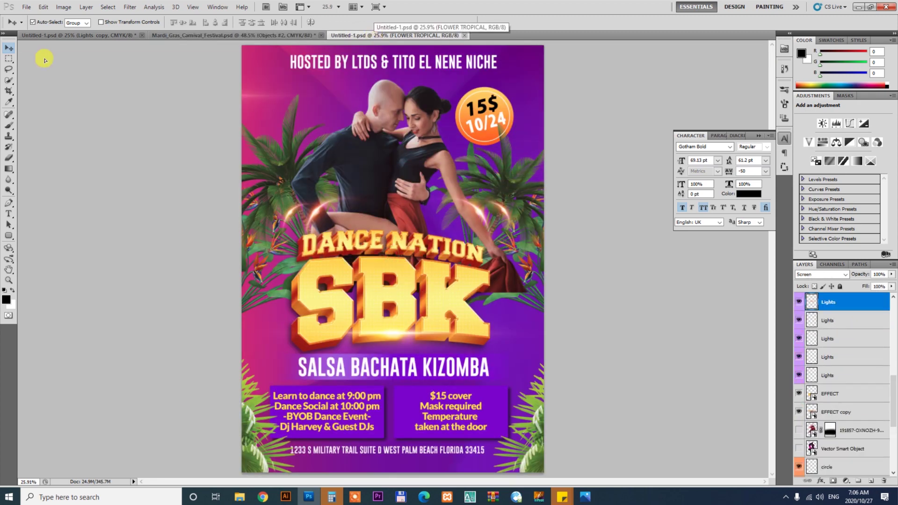
left_click(64, 37)
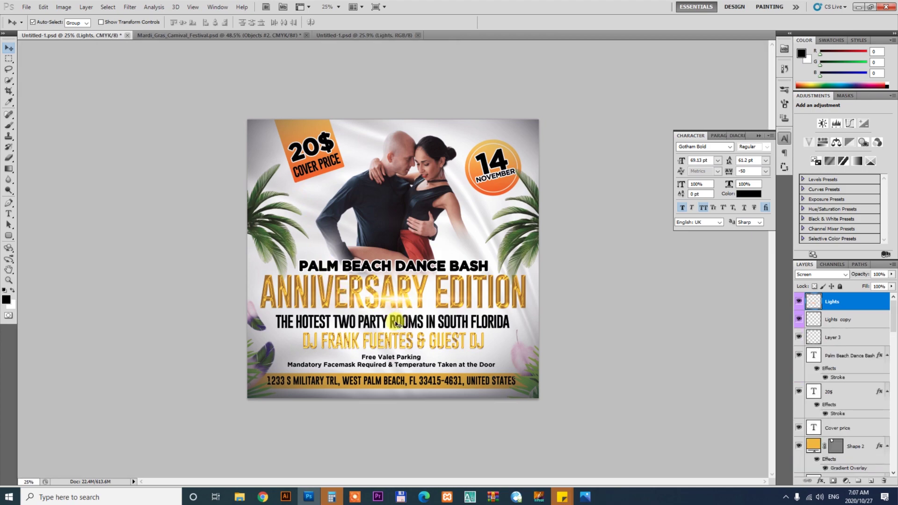
Zoom in on the headline, move the light streak over ANNIVERSARY and widen it.
key("z")
mouse_move(393, 306)
left_mouse_down()
mouse_move(456, 355)
mouse_move(437, 345)
left_mouse_up()
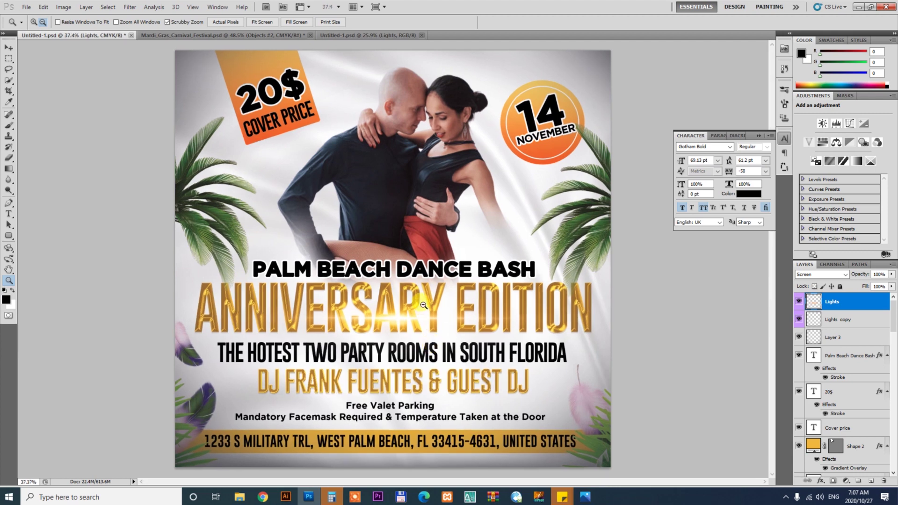
key("v")
left_click_drag(399, 323, 392, 330)
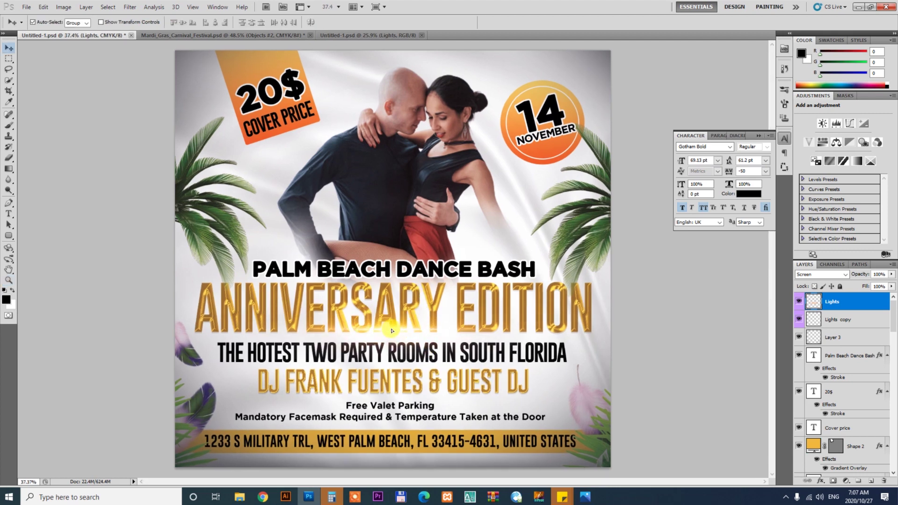
key("ctrl+t")
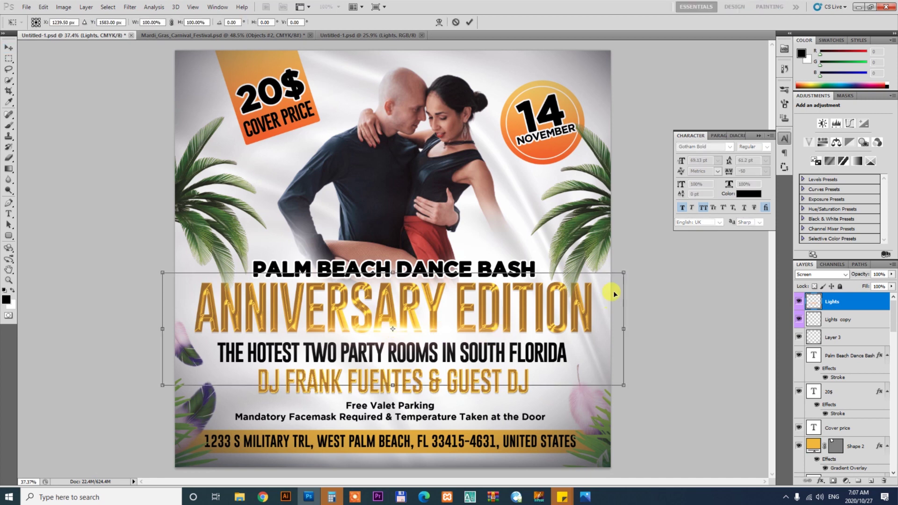
left_click_drag(623, 276, 689, 205)
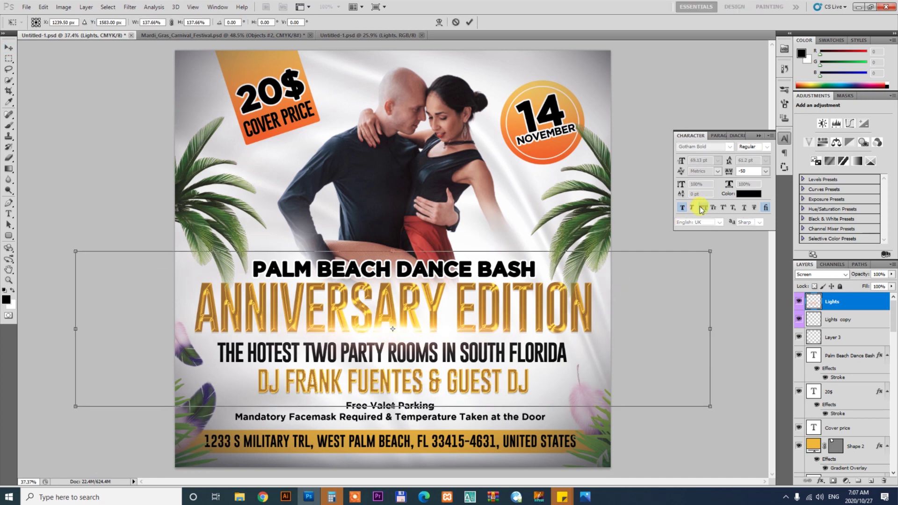
key("Escape")
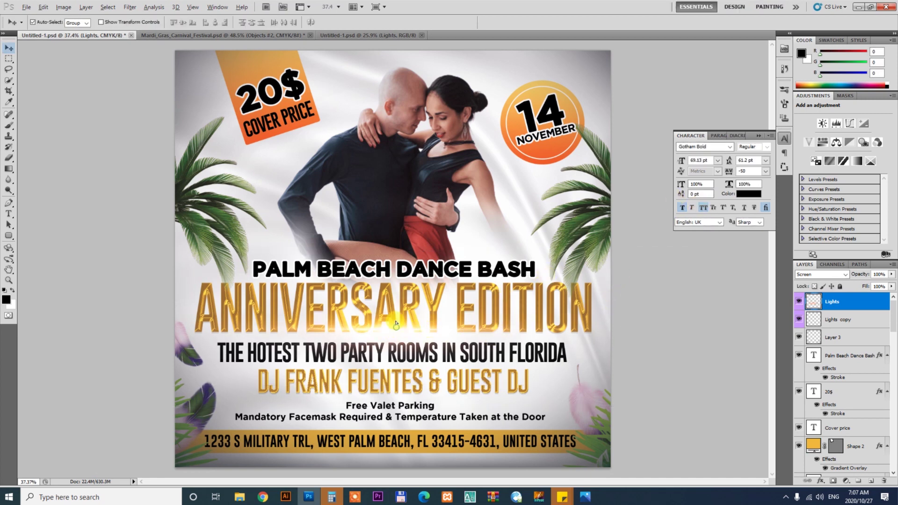
Duplicate the streak upward onto the headline and flatten Lights copy 3 vertically.
mouse_move(395, 323)
left_mouse_down()
mouse_move(404, 54)
mouse_move(415, 470)
mouse_move(416, 282)
left_mouse_up()
key("alt+shift")
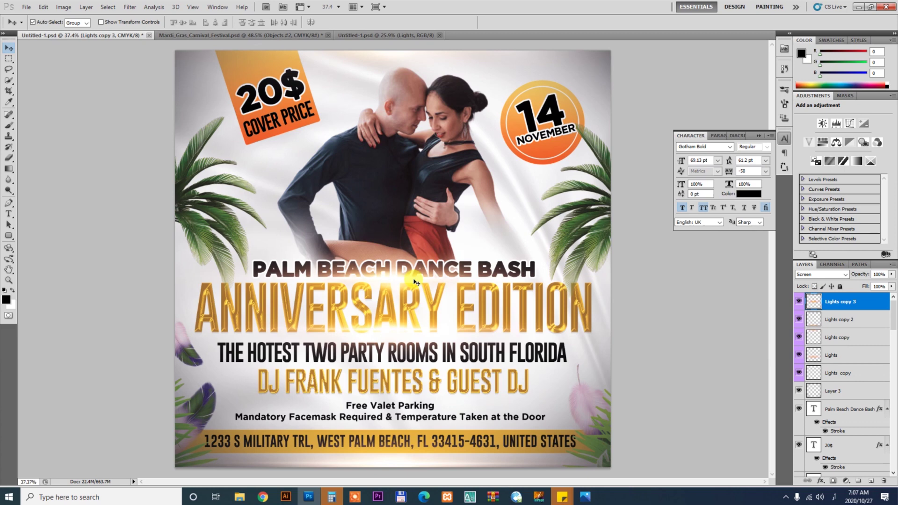
key("ctrl+t")
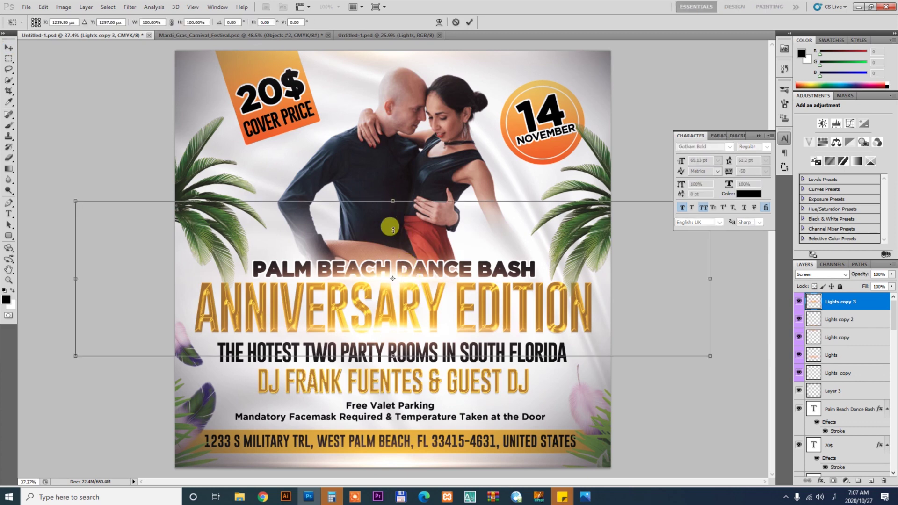
left_click_drag(394, 240, 393, 235)
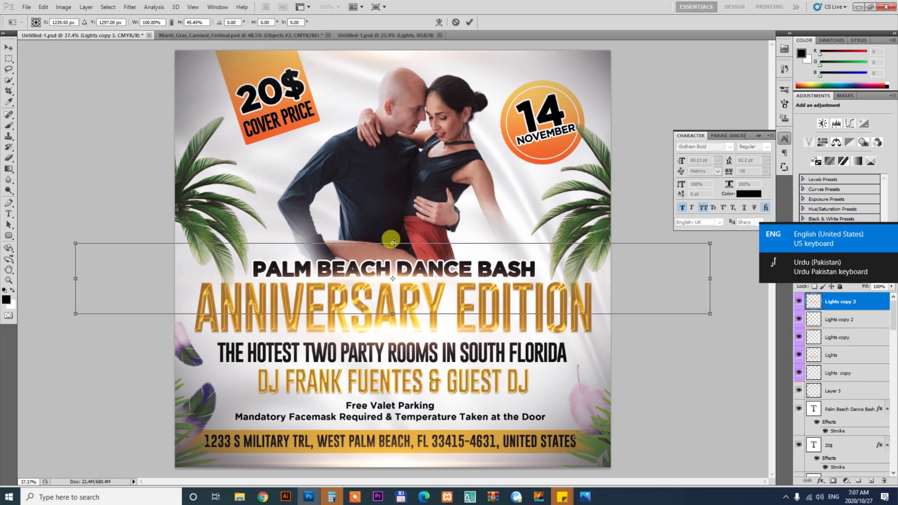
key("Return")
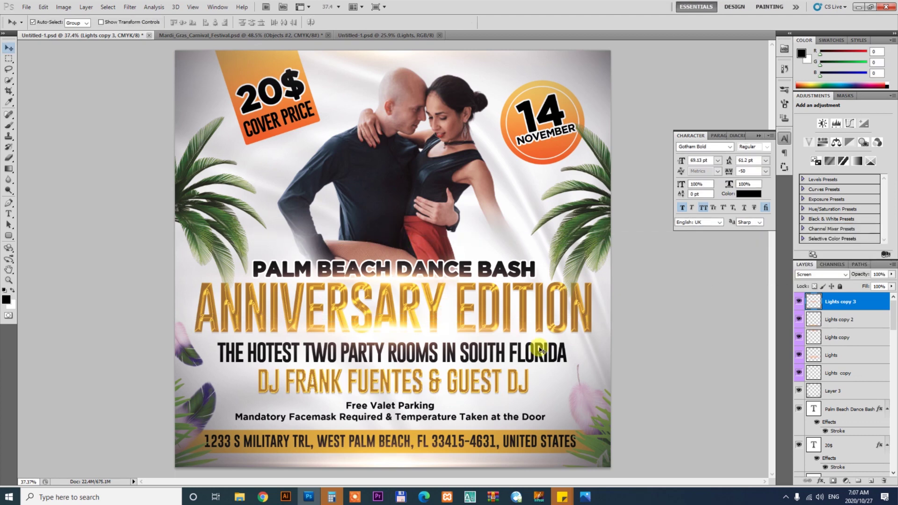
scroll(657, 334, "up", 1)
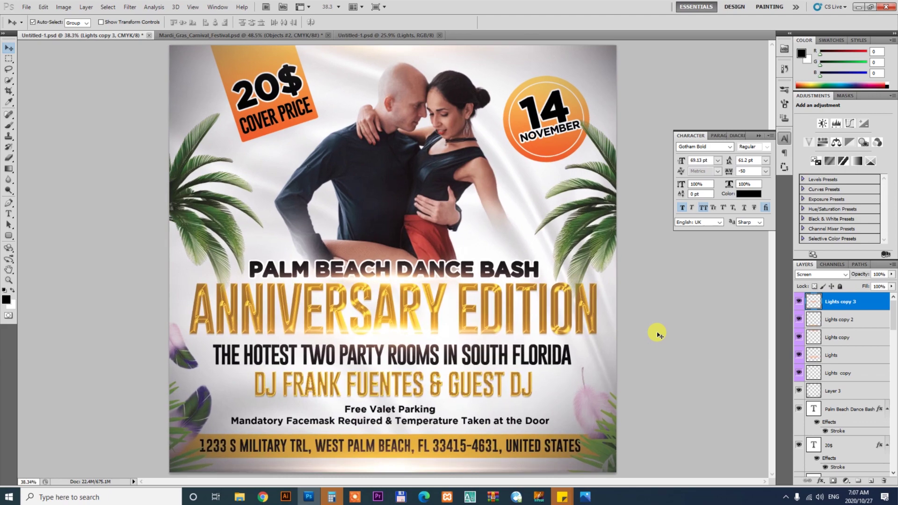
Save the flyer as 'flyer design' in JPEG format at Maximum quality.
left_click(26, 7)
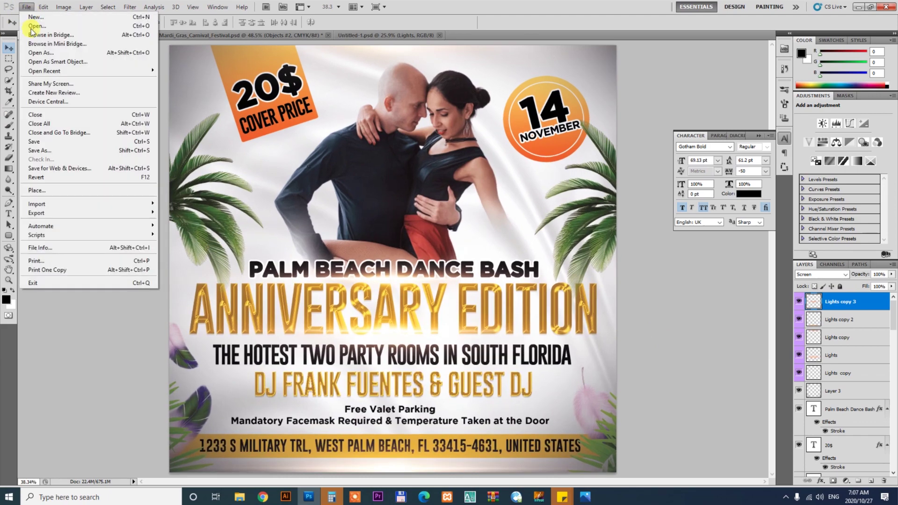
left_click(47, 149)
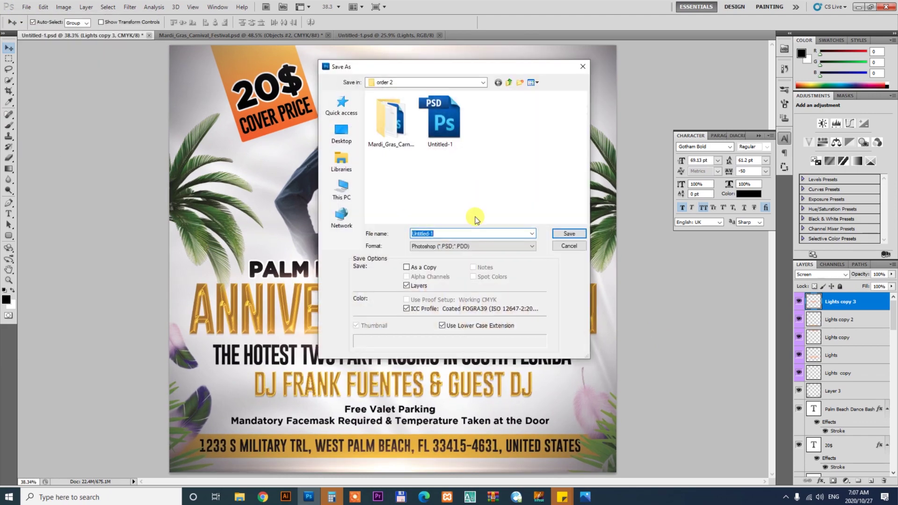
left_click(459, 247)
left_click(449, 287)
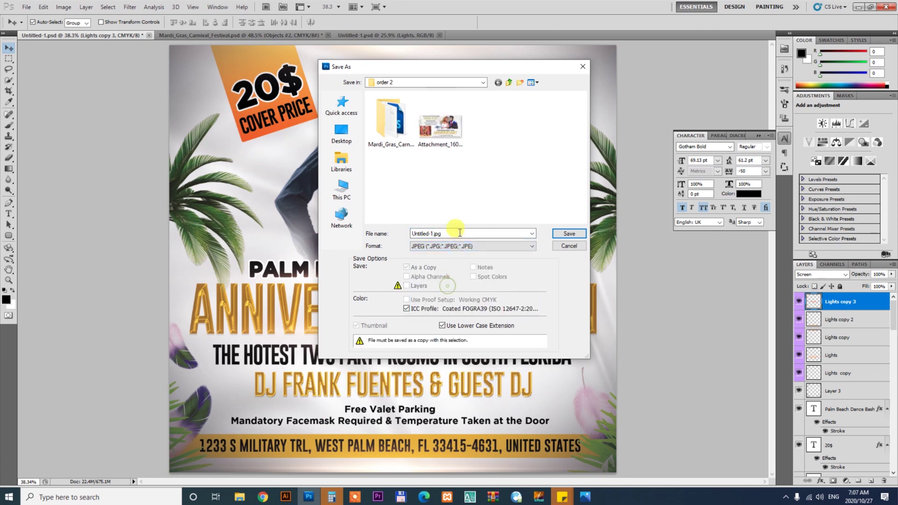
left_click(462, 234)
type("flyer design")
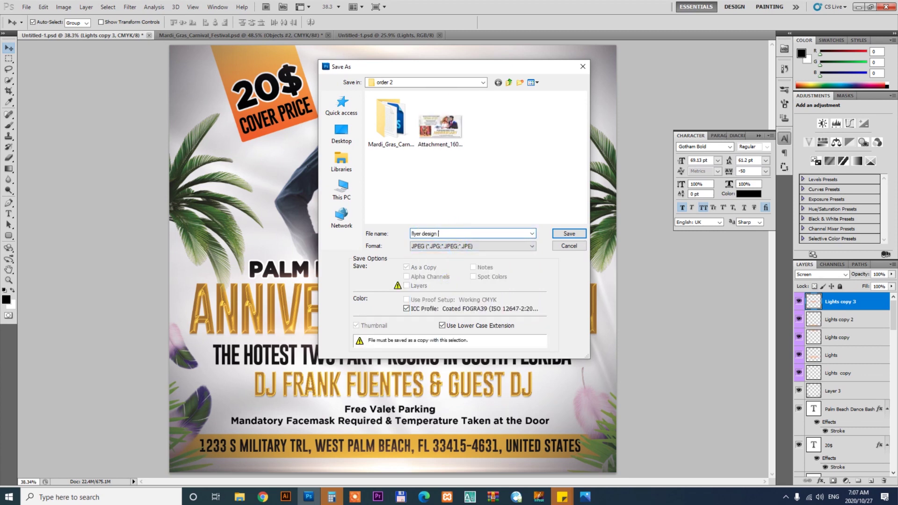
left_click(569, 233)
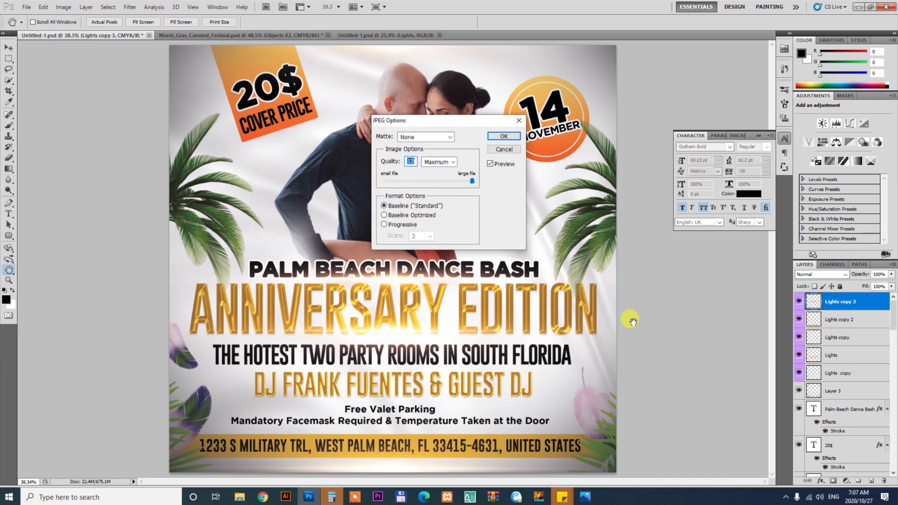
left_click(504, 136)
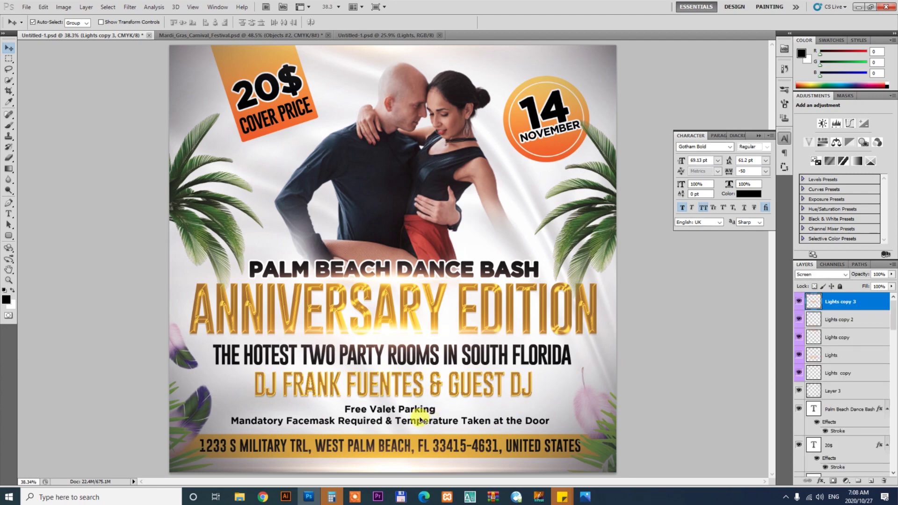
Bring up the Fiverr order page in Chrome, reset zoom to 100% and scroll to the top.
left_click(263, 499)
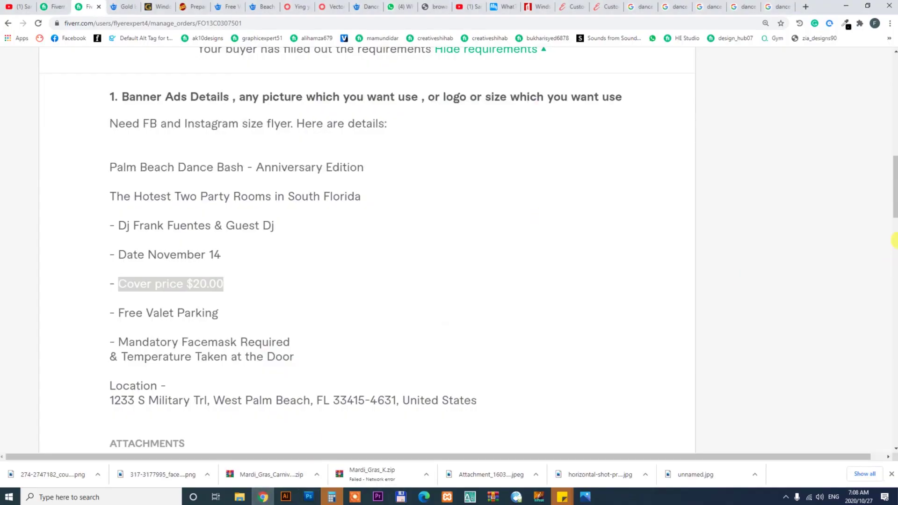
left_click(894, 189)
scroll(893, 189, "up", 5)
key("ctrl+a")
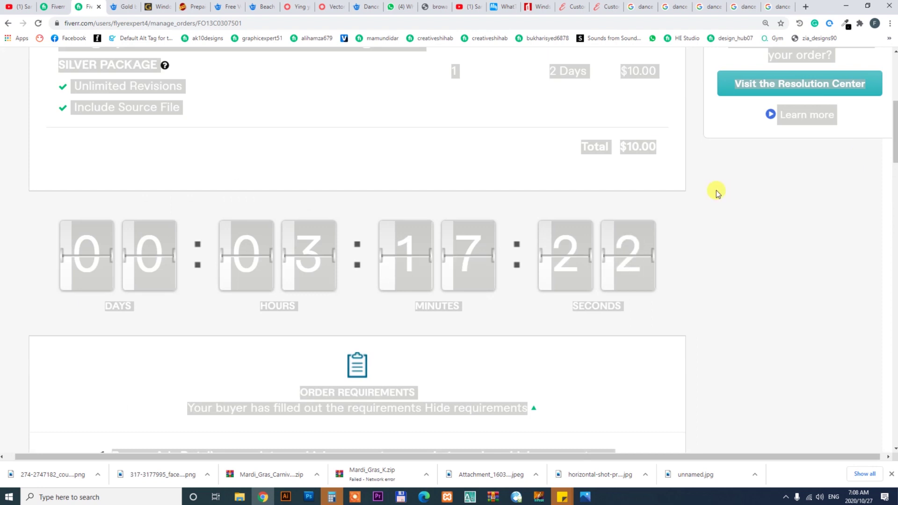
key("ctrl+minus")
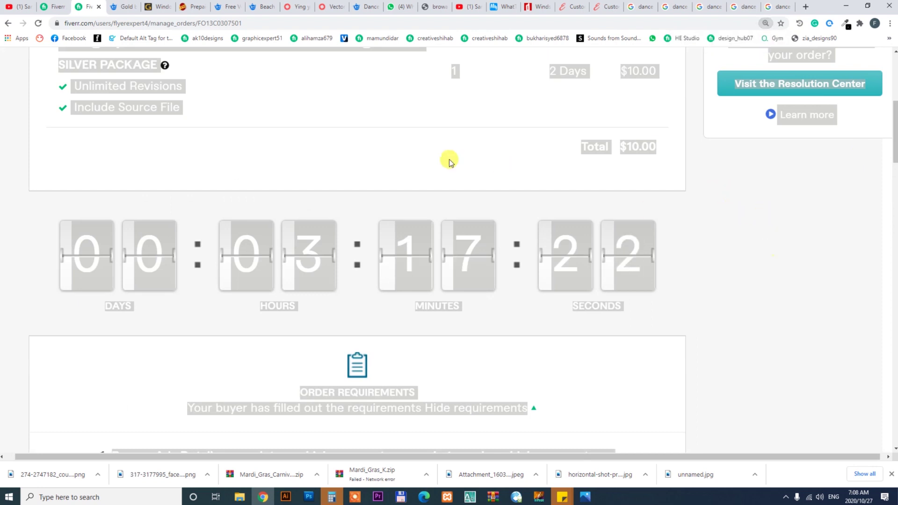
key("ctrl+minus")
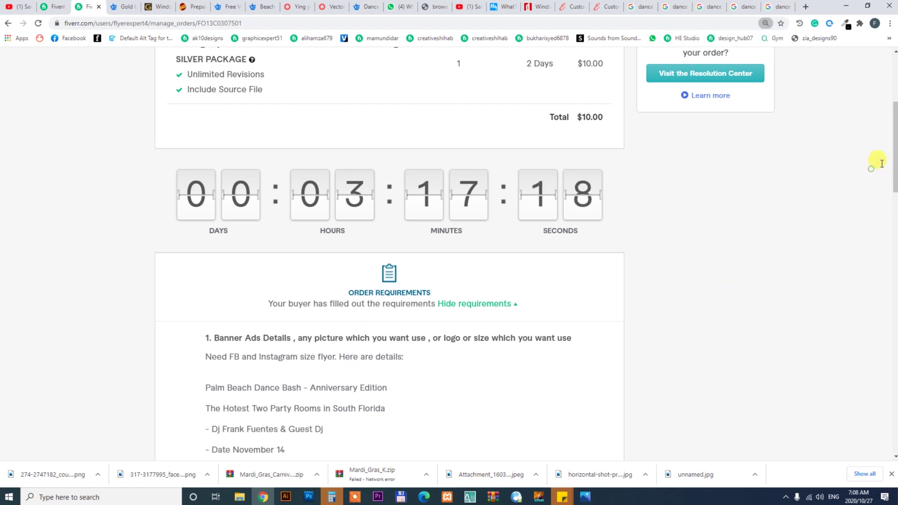
scroll(881, 164, "up", 5)
key("ctrl+0")
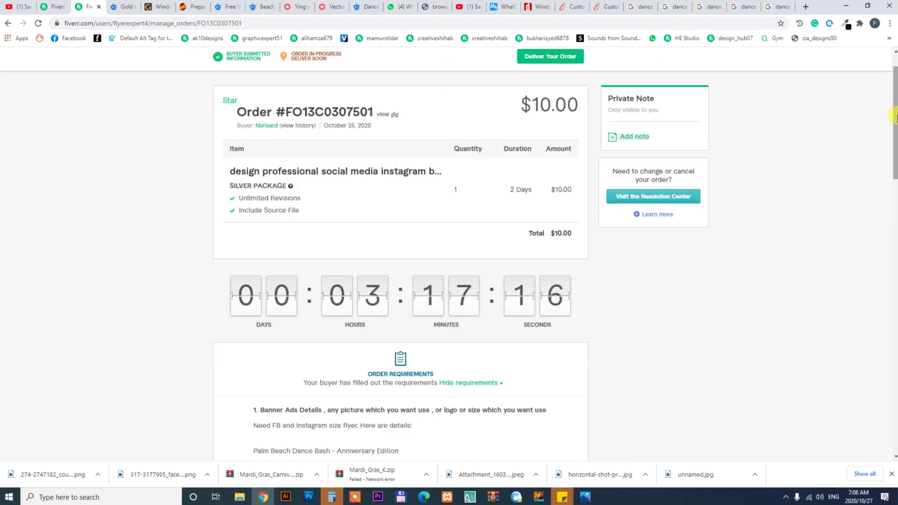
scroll(895, 117, "up", 2)
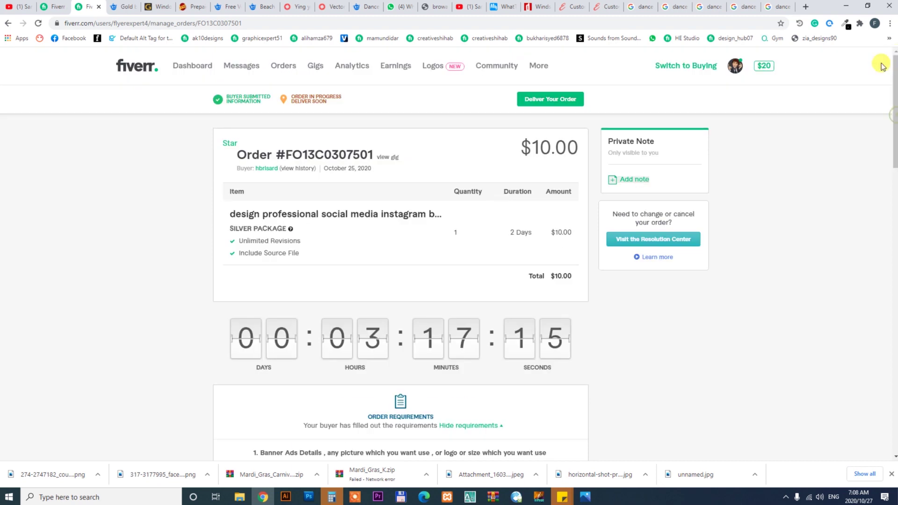
Add the standard delivery message and attach flyer design.jpg from the order 2 folder as the work.
left_click(544, 100)
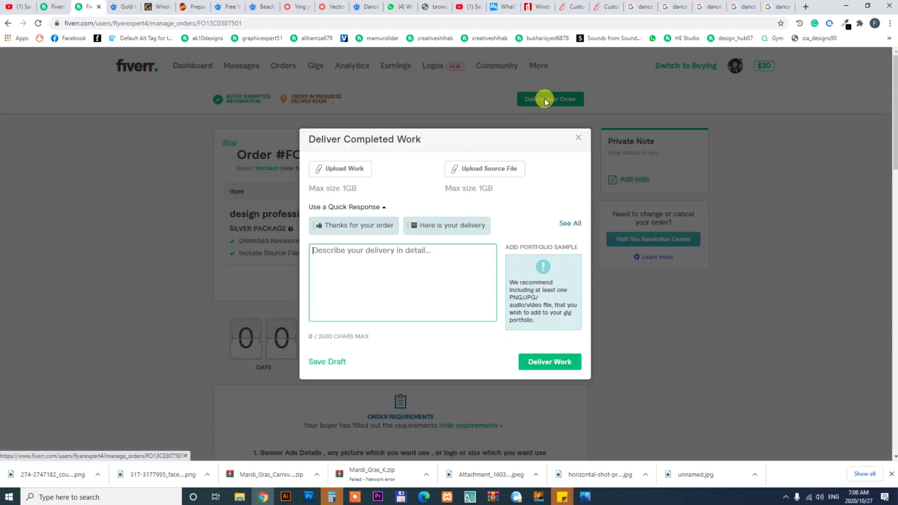
left_click(432, 225)
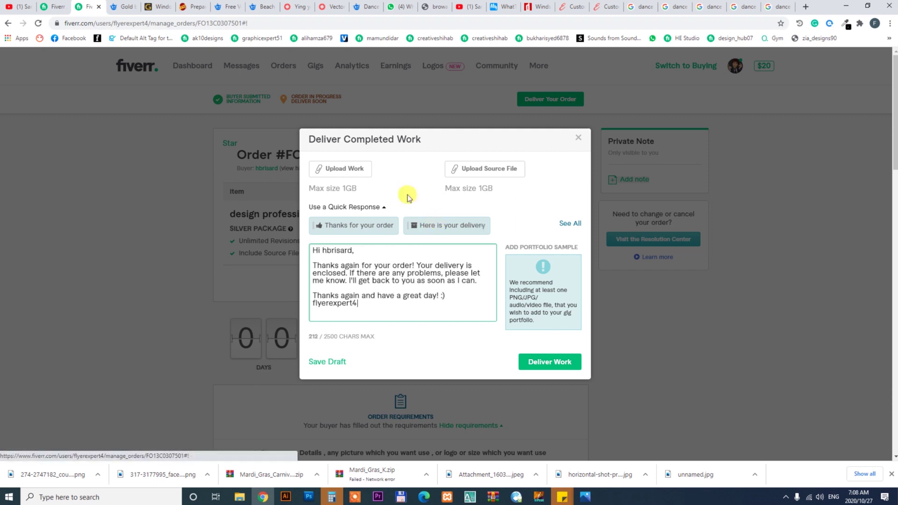
left_click(341, 169)
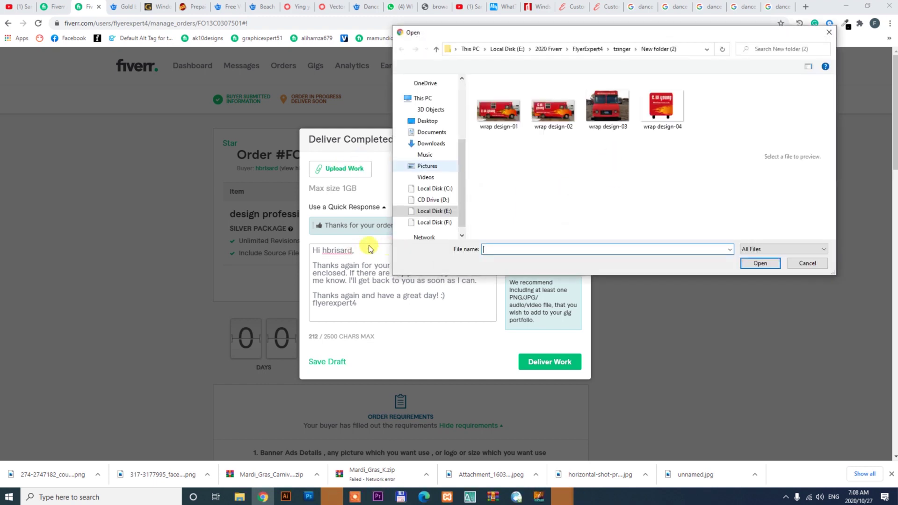
left_click(433, 211)
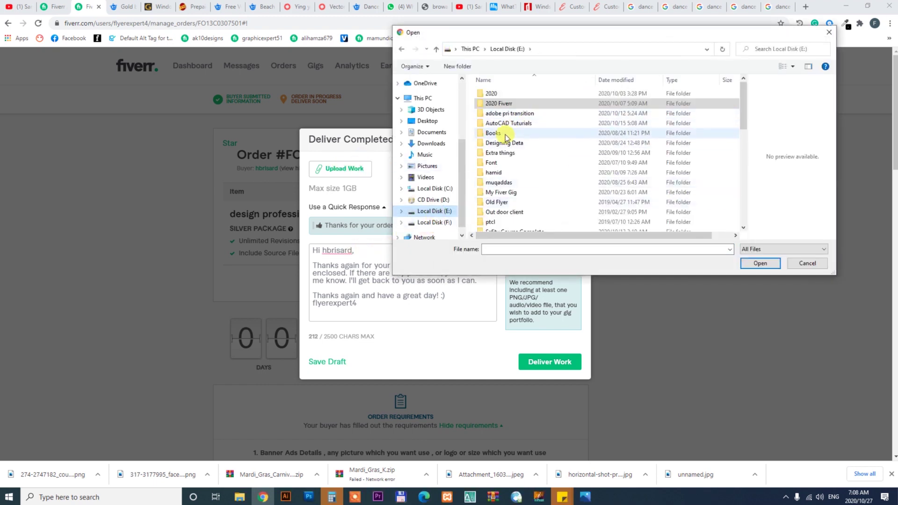
double_click(500, 103)
double_click(513, 153)
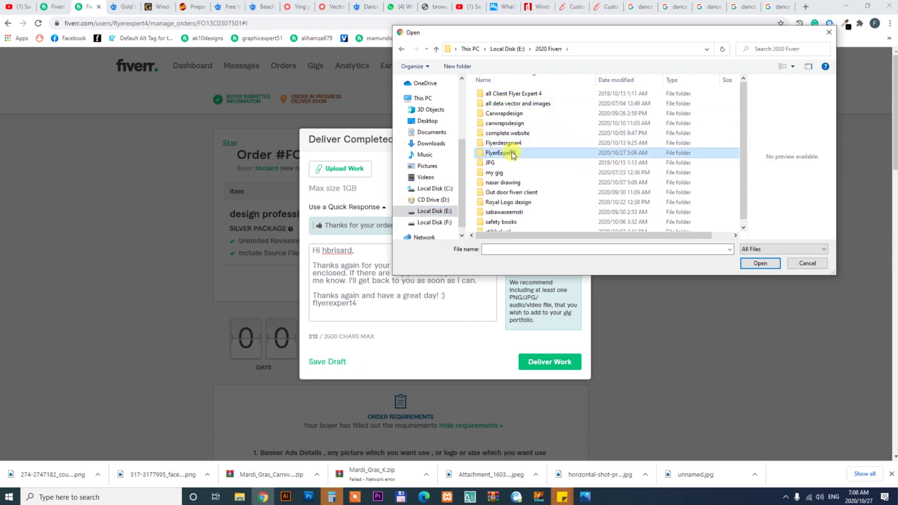
double_click(554, 158)
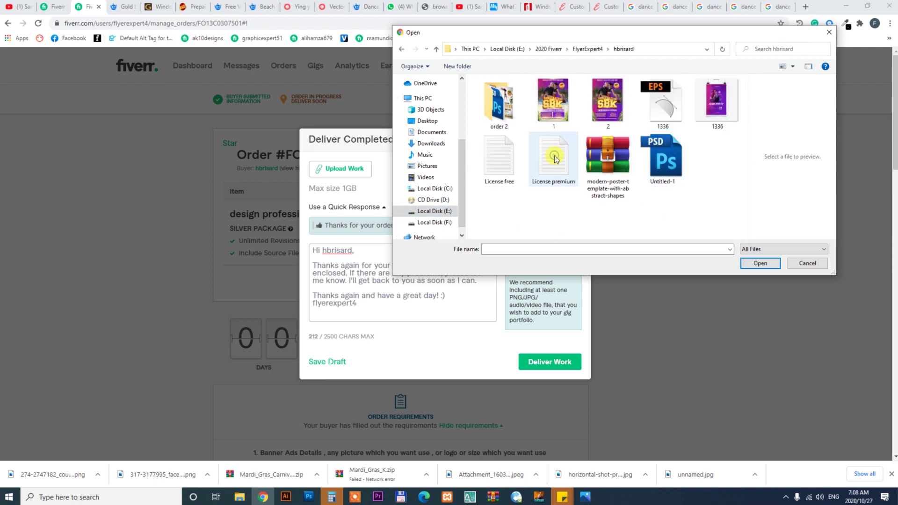
double_click(498, 102)
left_click(614, 105)
double_click(614, 105)
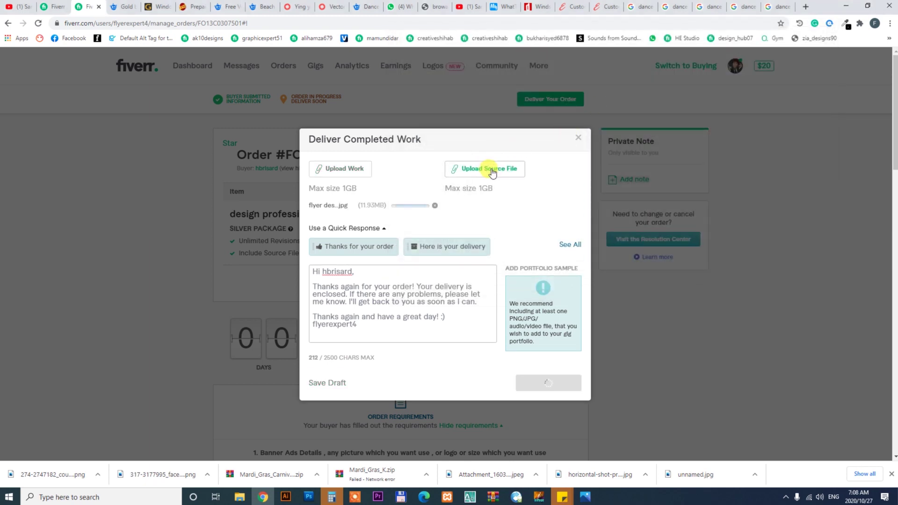
Attach flyer design.jpg as the source file and check the flyer in Photoshop.
left_click(492, 170)
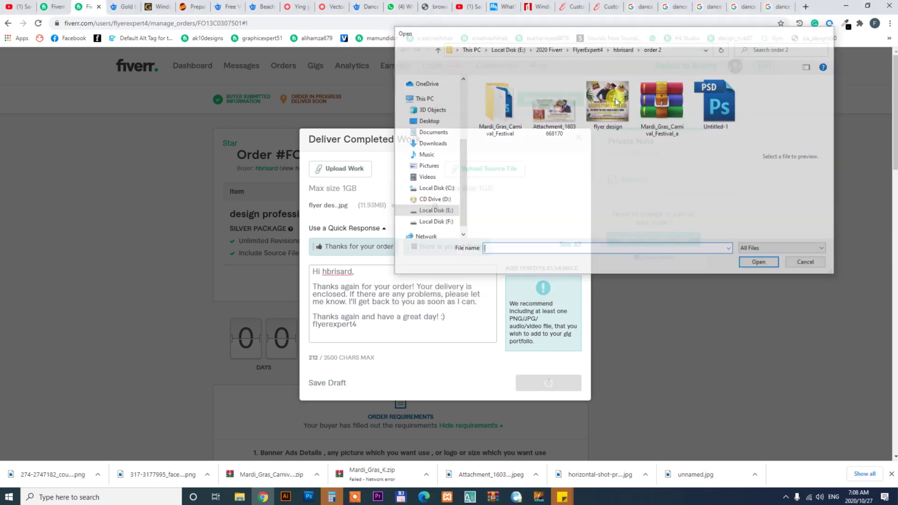
double_click(616, 102)
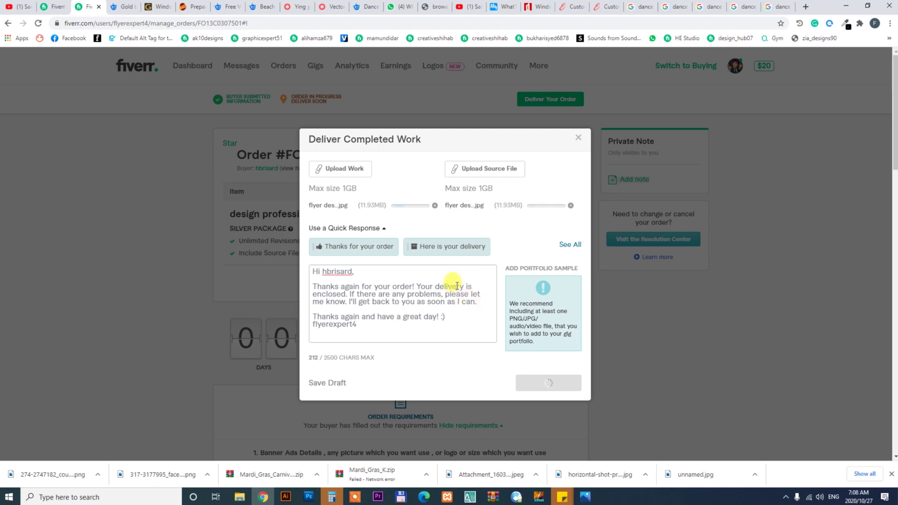
left_click(310, 497)
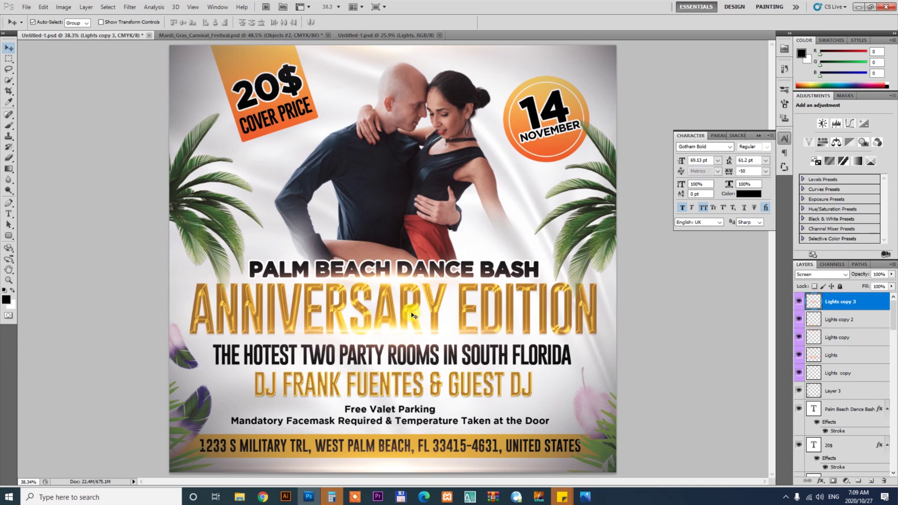
Submit the flyer delivery with its message to the buyer and go to the YouTube tab.
left_click(263, 497)
left_click(456, 322)
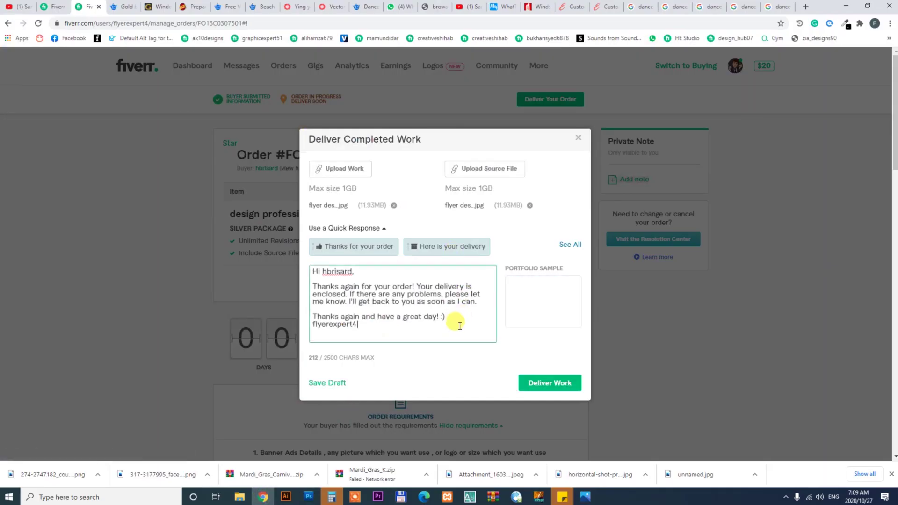
left_click(557, 386)
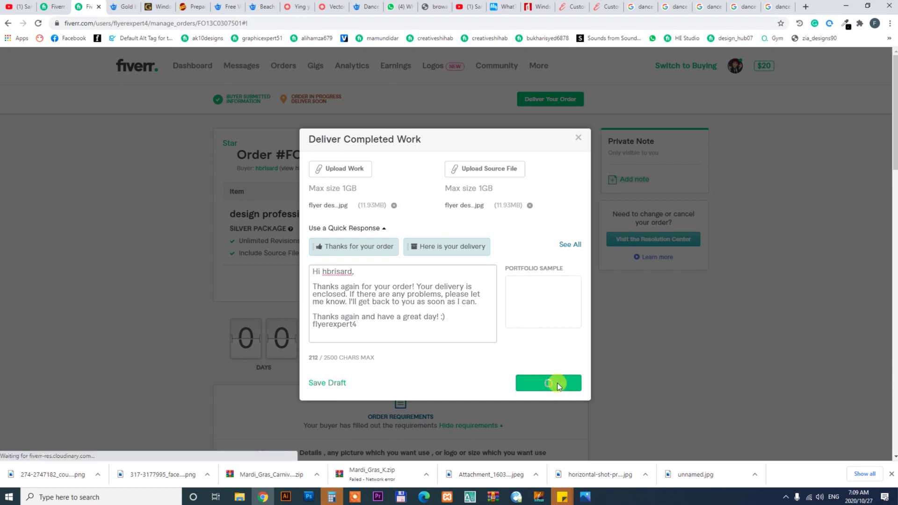
left_click(469, 6)
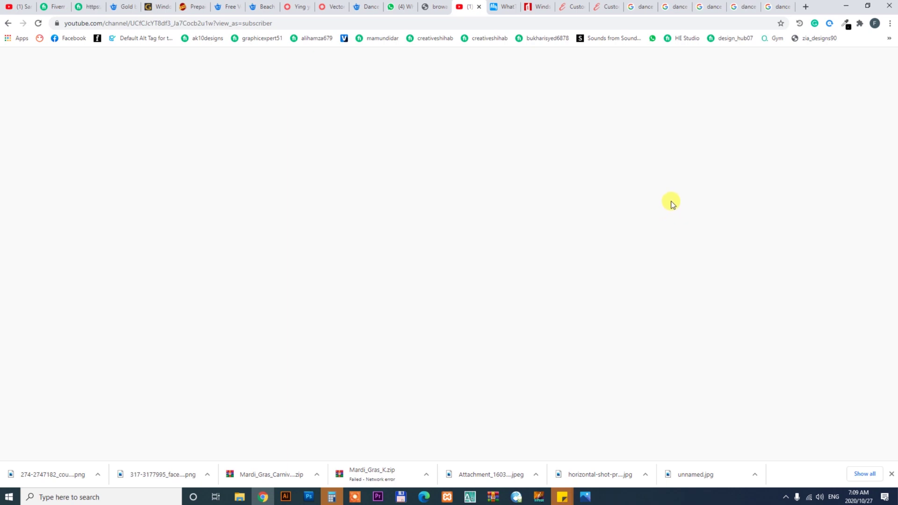
Reload the YouTube channel page and switch to the channel's videos tab, checking Photoshop in between.
left_click(309, 496)
left_click(459, 224)
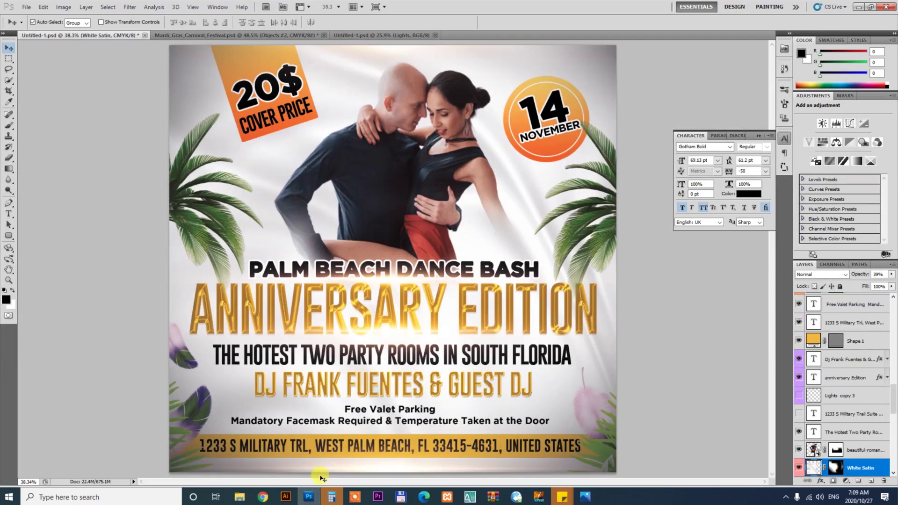
left_click(265, 497)
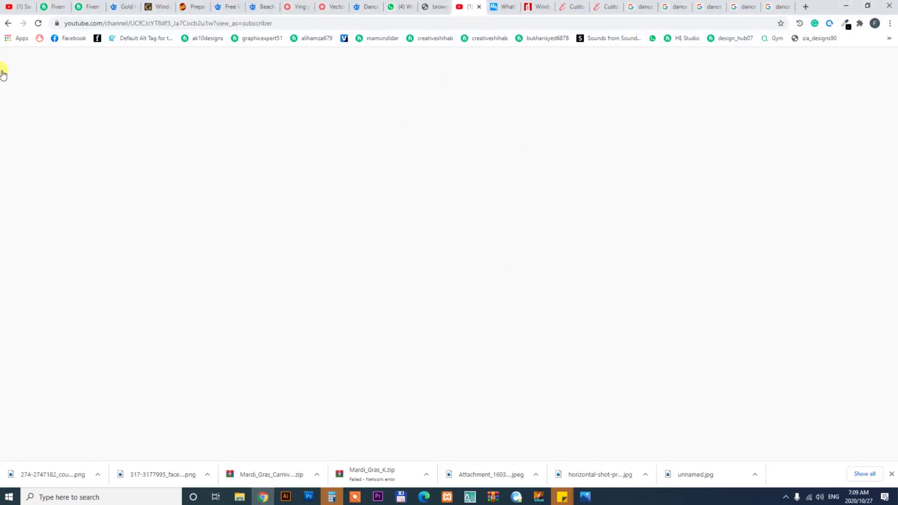
left_click(38, 23)
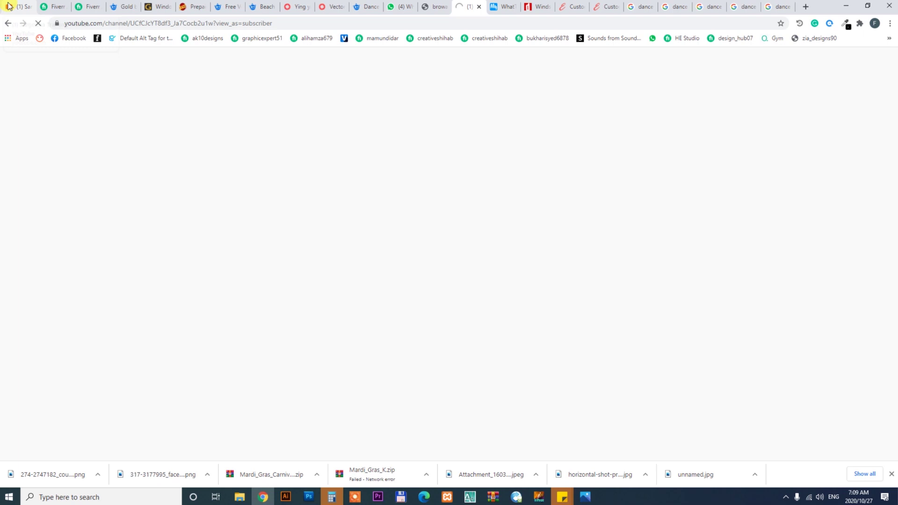
left_click(9, 6)
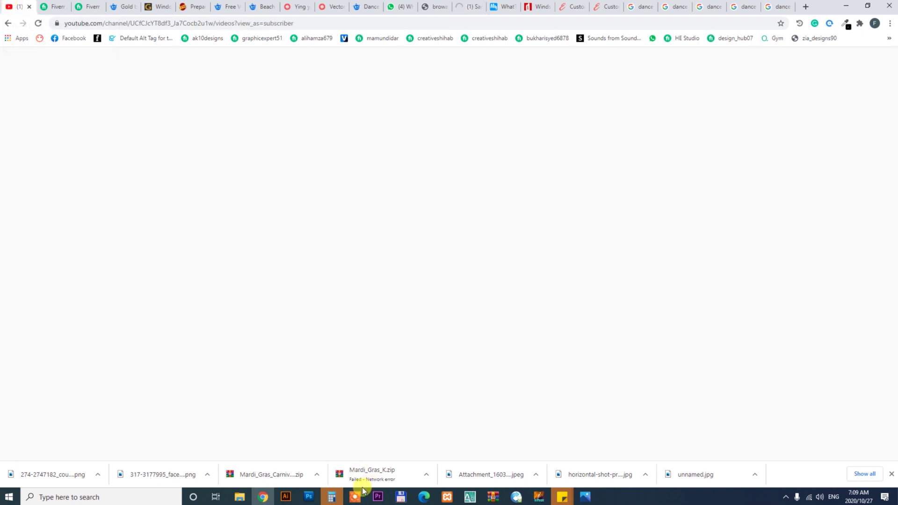
left_click(309, 497)
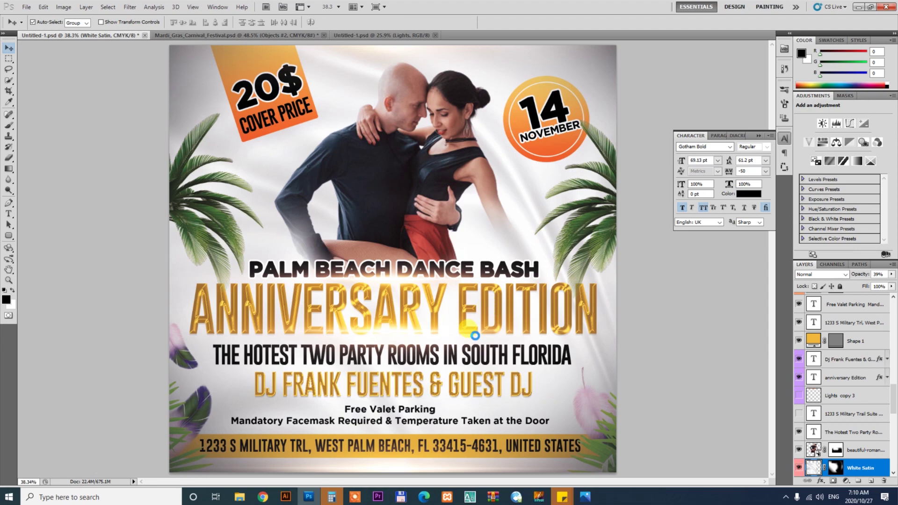
left_click(262, 498)
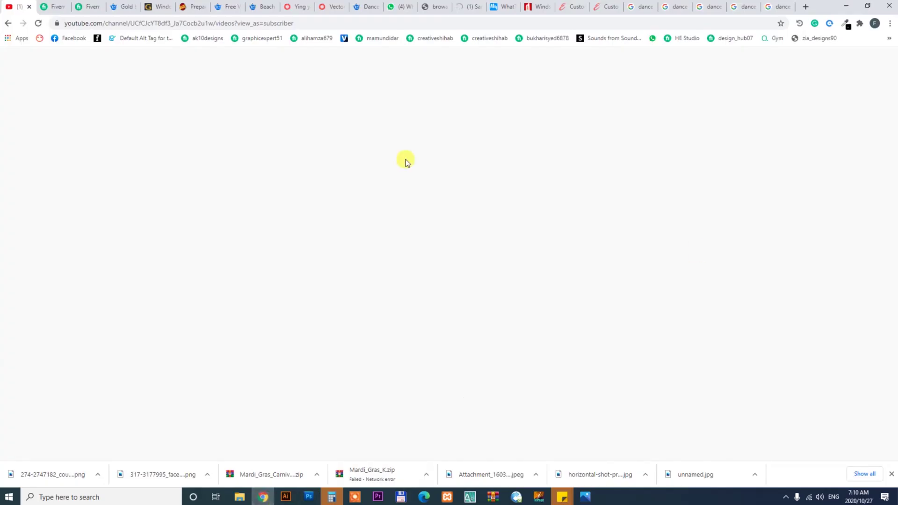